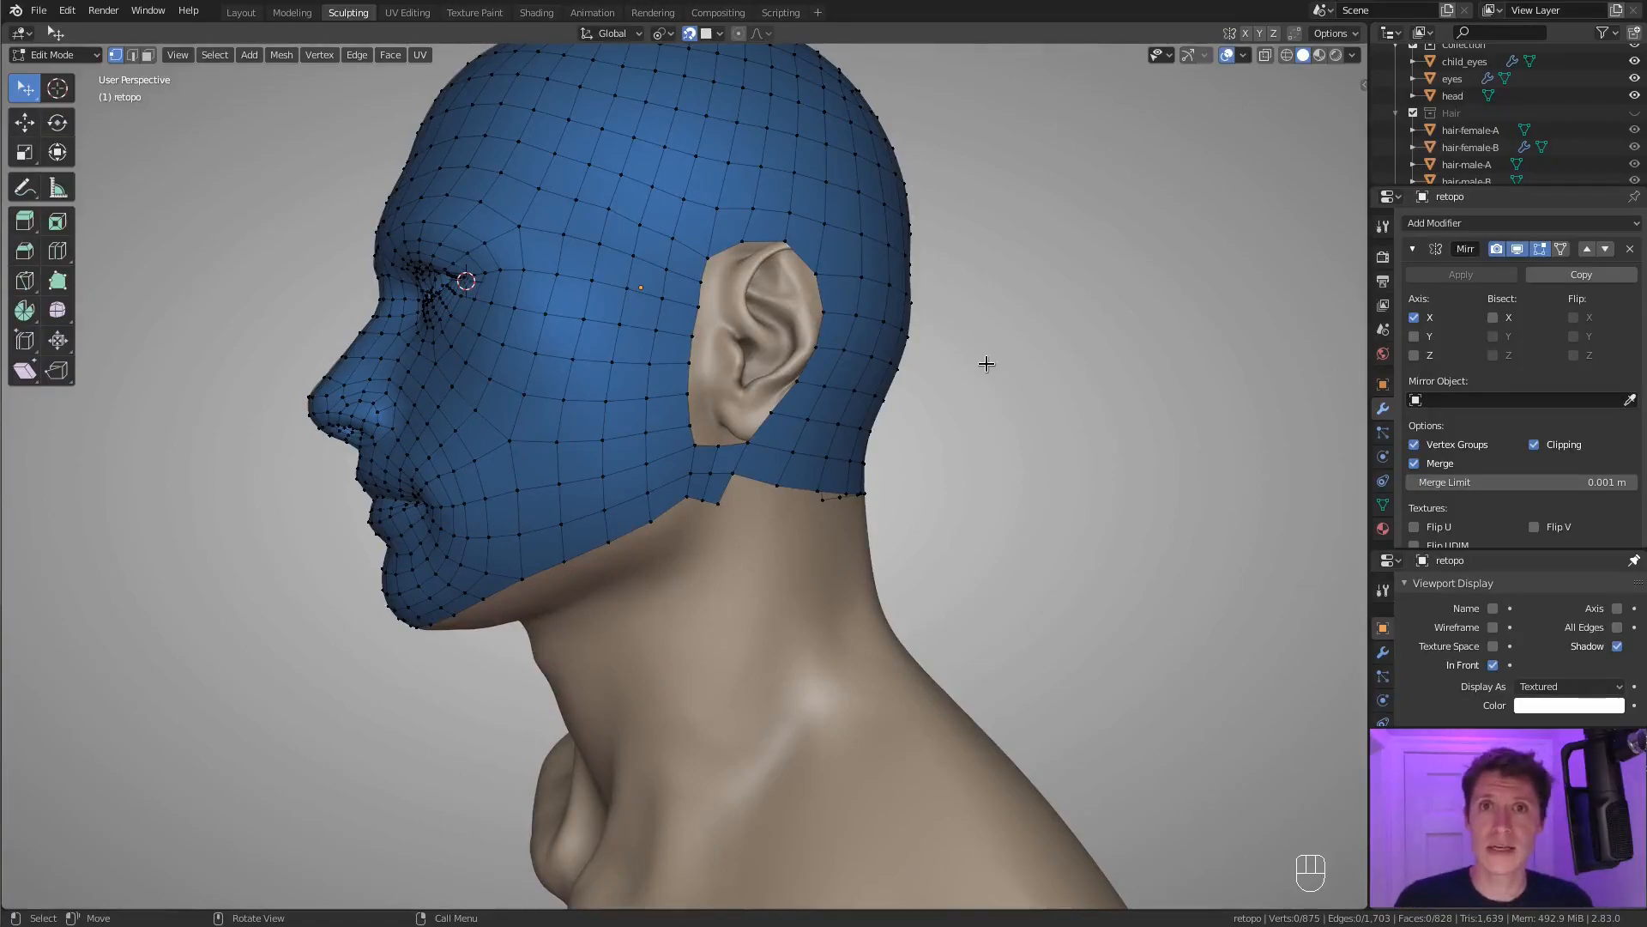
Examine the head retopology mesh and the open hole around the ear from several angles.
scroll(986, 364, down, 2)
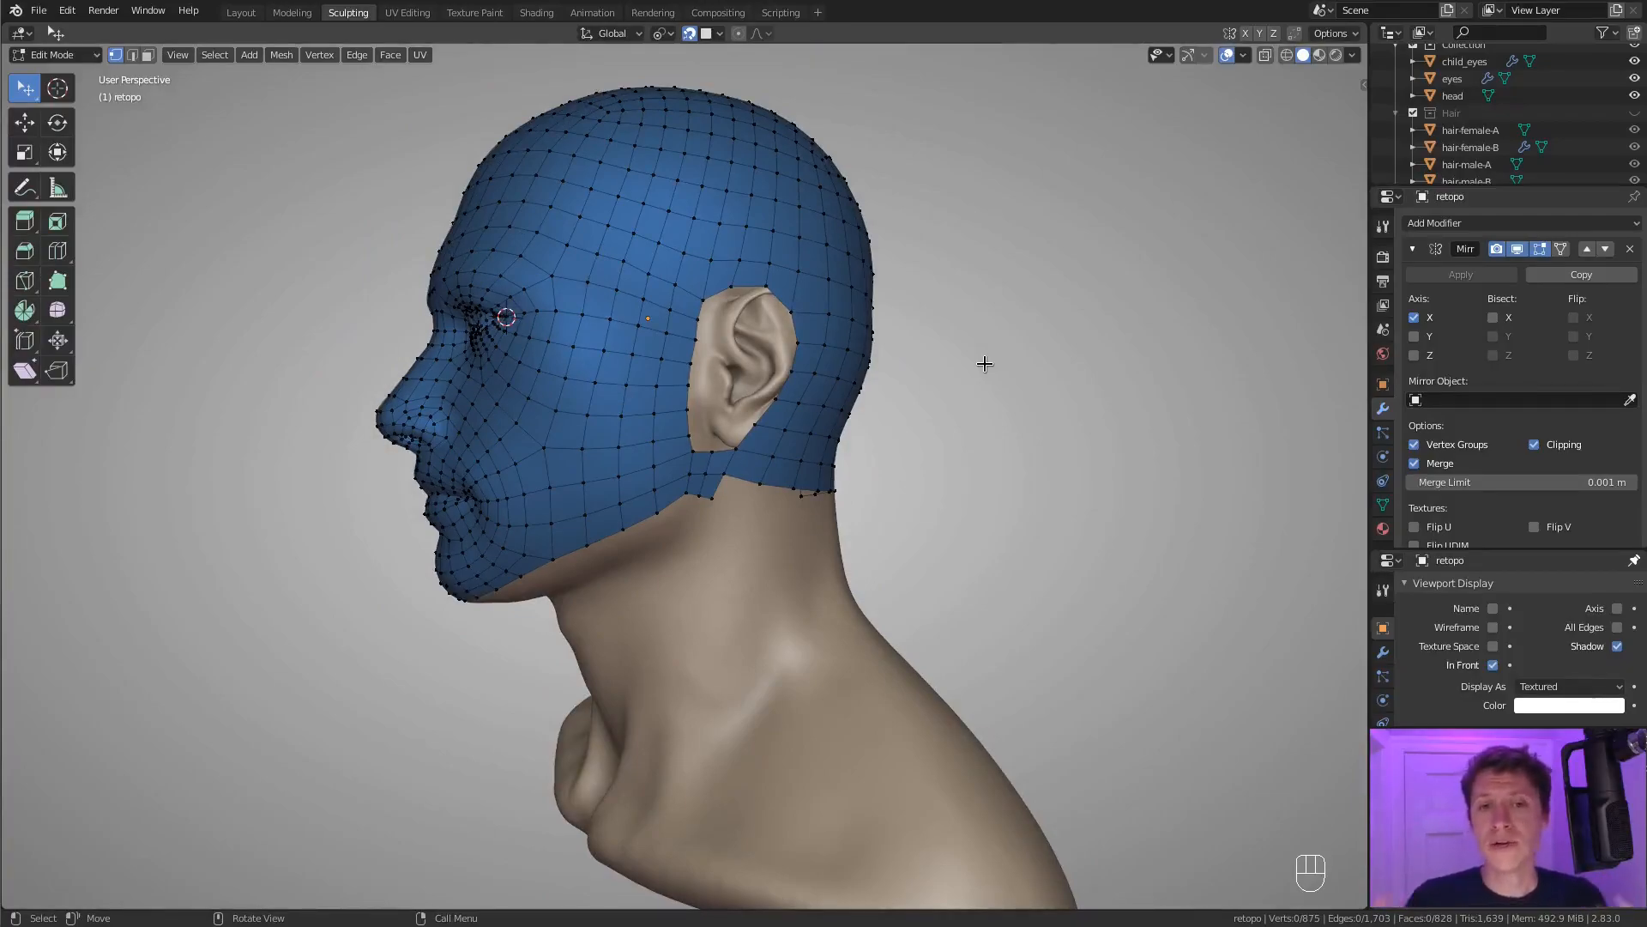
middle_drag(985, 363, 721, 278)
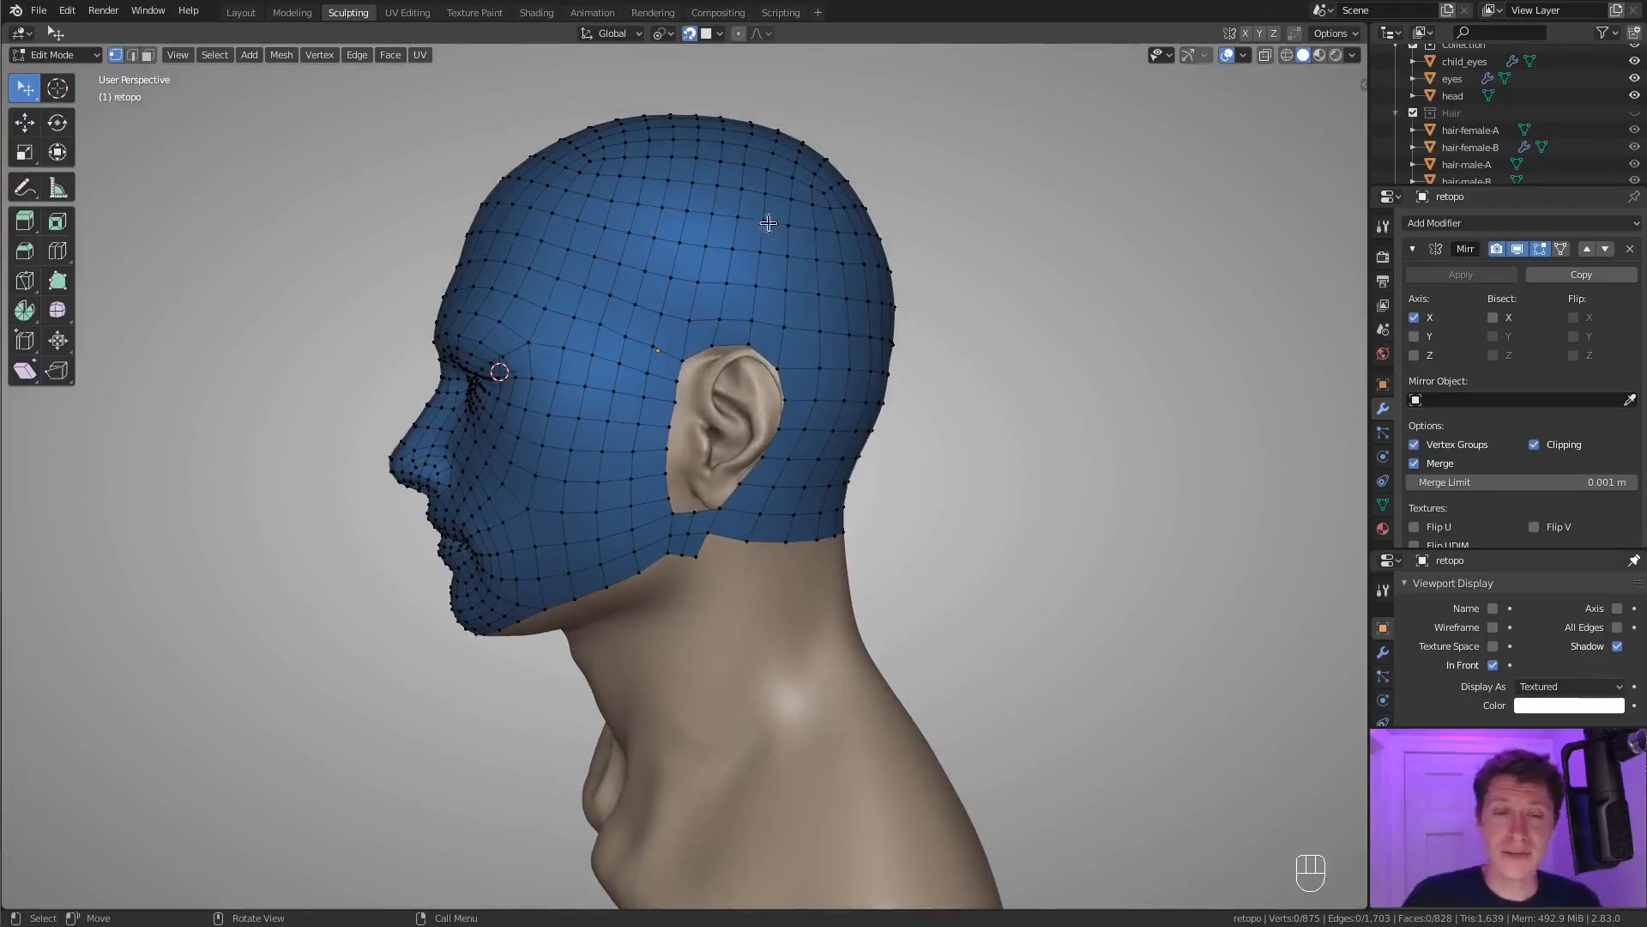
middle_drag(714, 278, 788, 284)
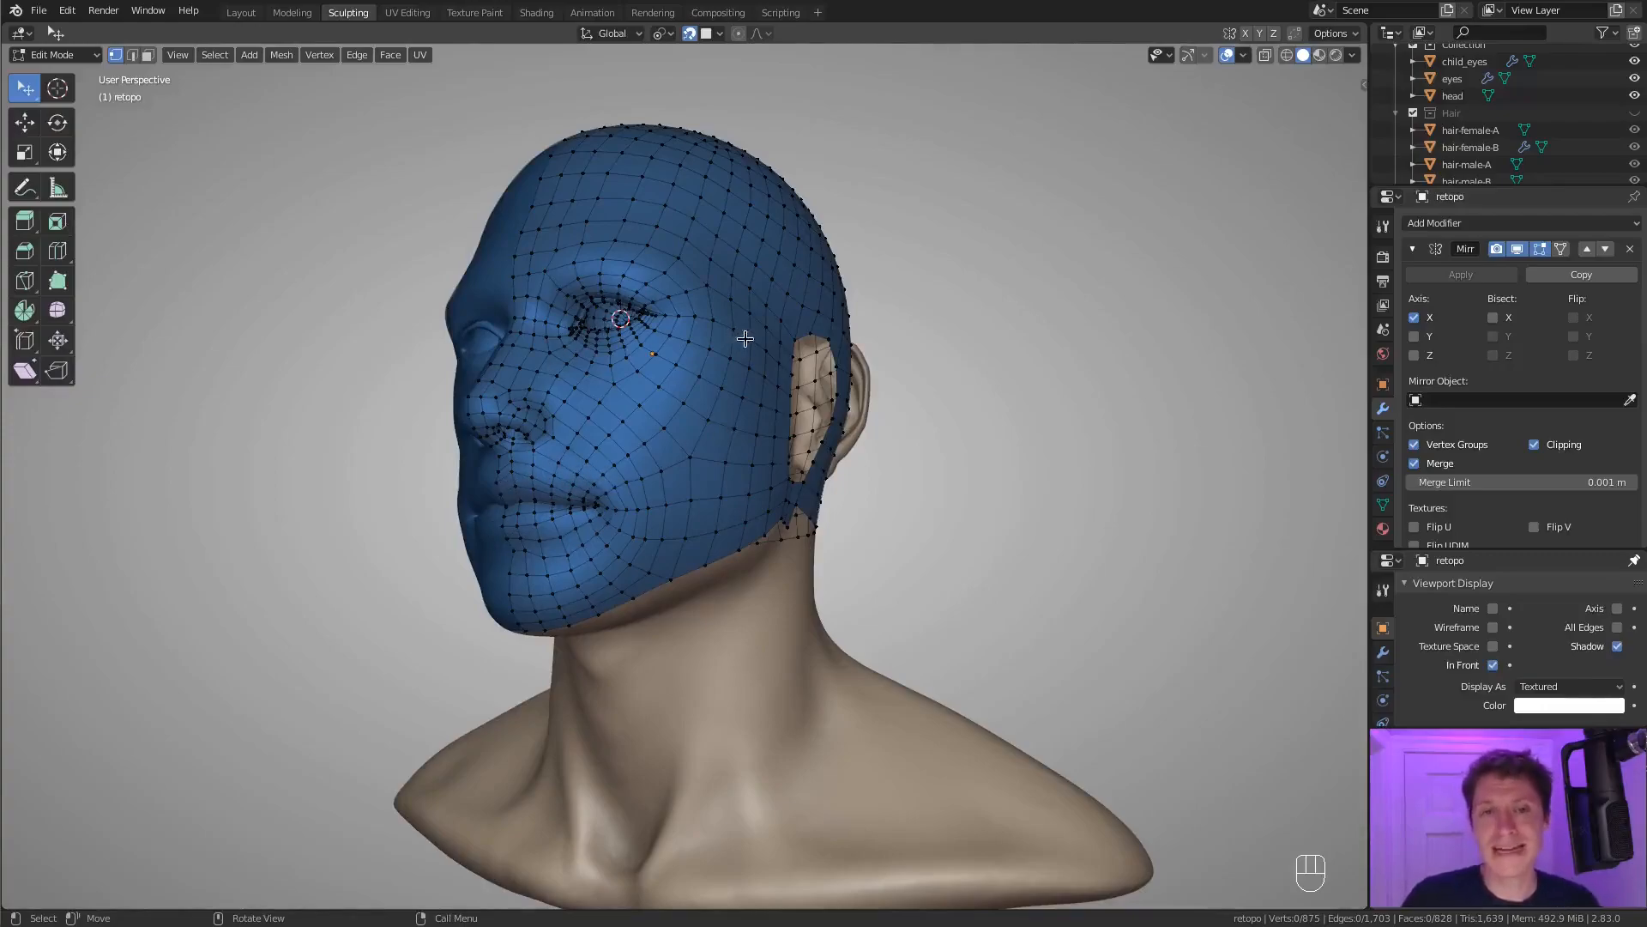
middle_drag(769, 342, 728, 364)
scroll(760, 353, up, 3)
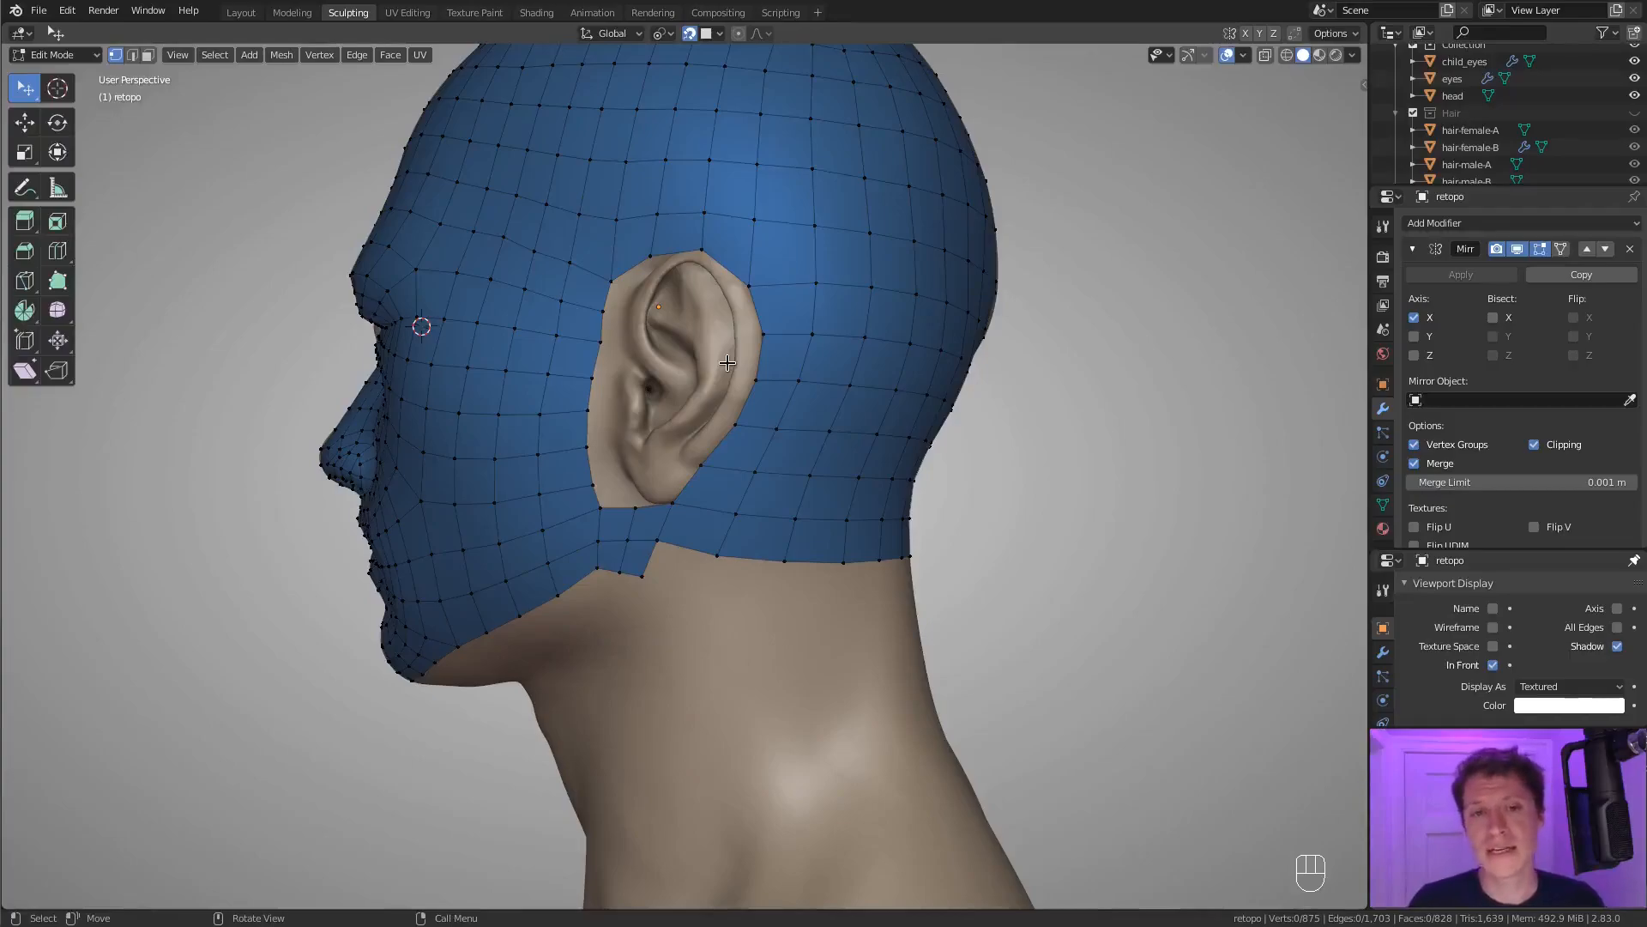
scroll(587, 360, up, 3)
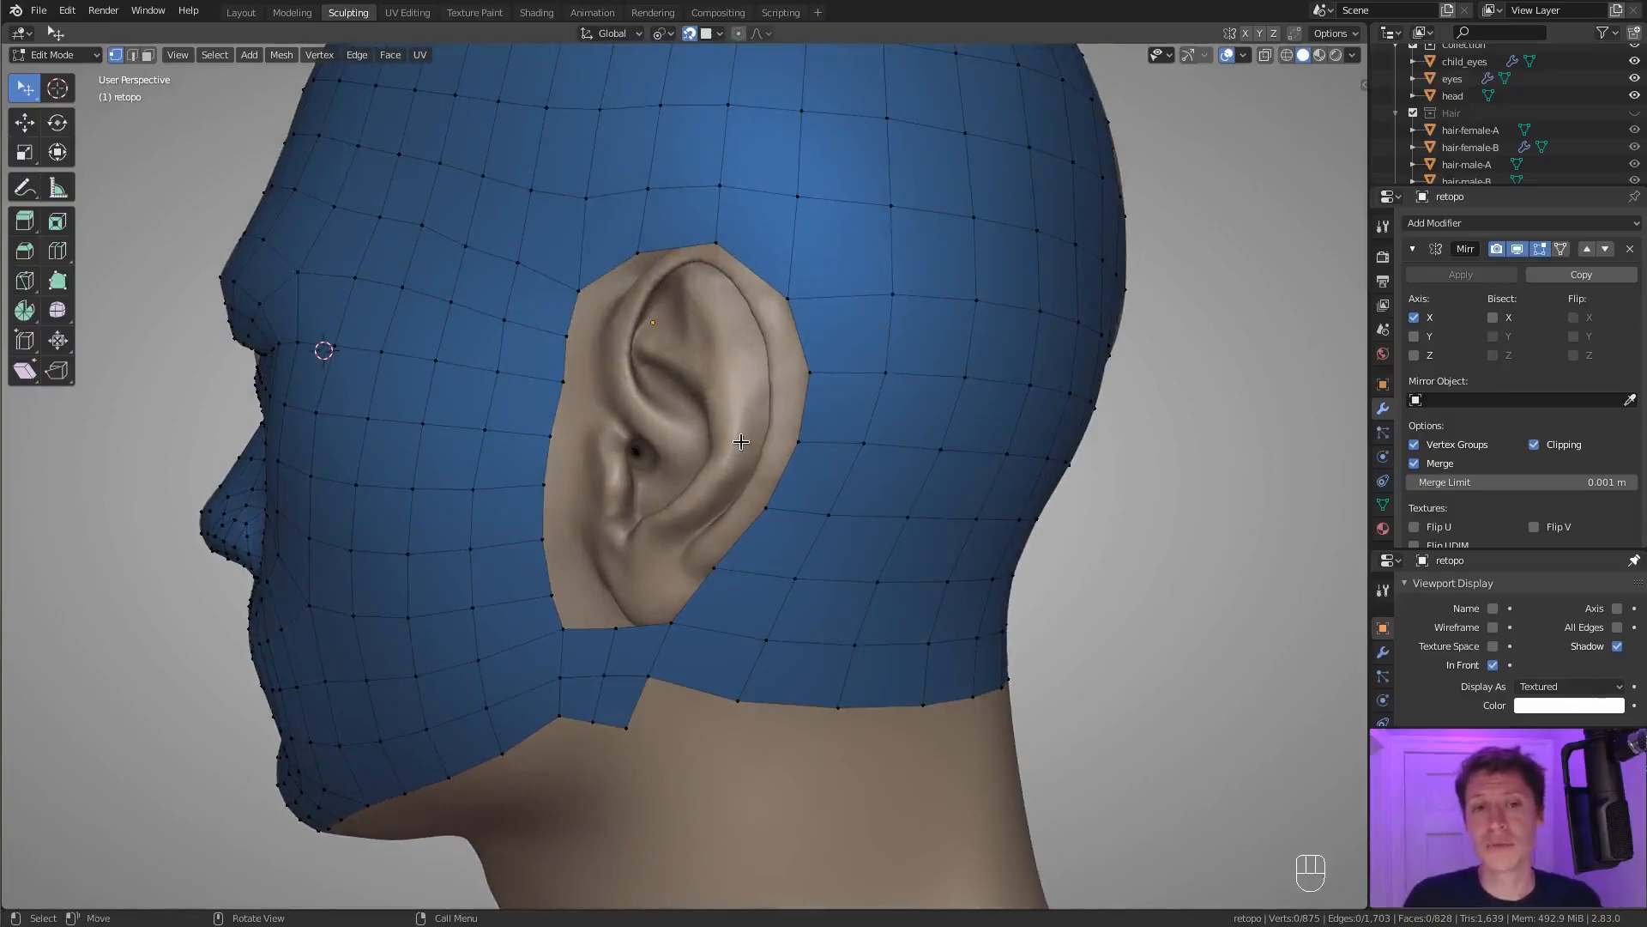
mouse_move(742, 441)
middle_down()
mouse_move(774, 414)
mouse_move(610, 386)
mouse_move(636, 397)
mouse_move(610, 390)
mouse_move(669, 350)
mouse_move(1012, 558)
mouse_move(772, 415)
mouse_move(772, 447)
middle_up()
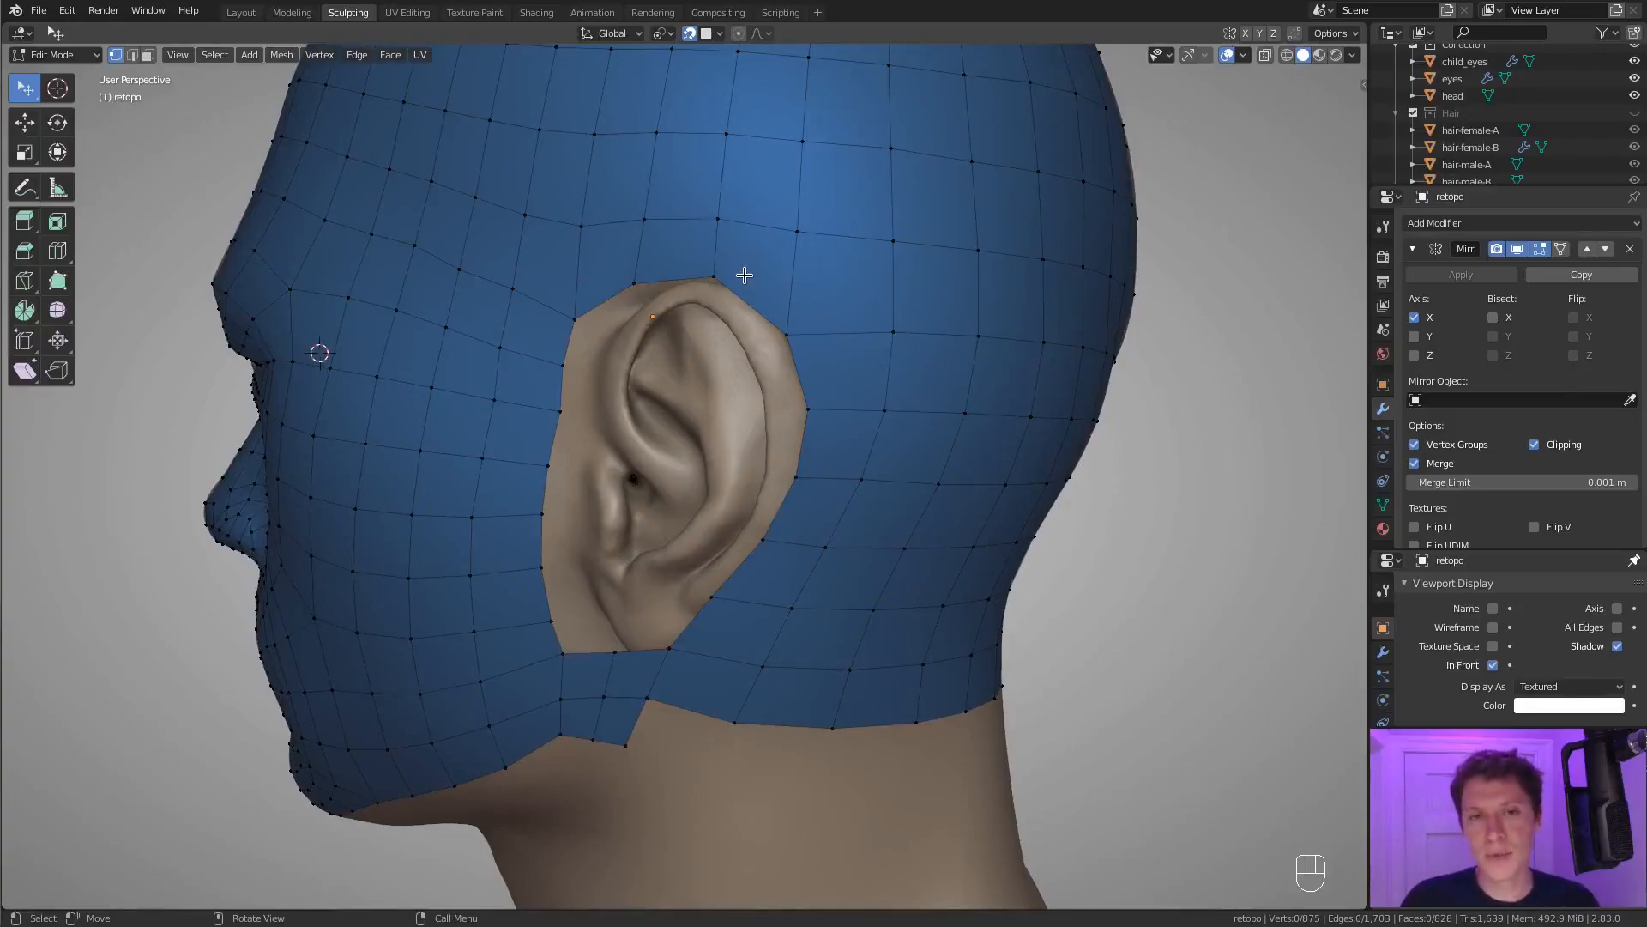
mouse_move(777, 309)
middle_down()
mouse_move(721, 309)
mouse_move(719, 293)
mouse_move(784, 266)
mouse_move(755, 266)
mouse_move(764, 289)
middle_up()
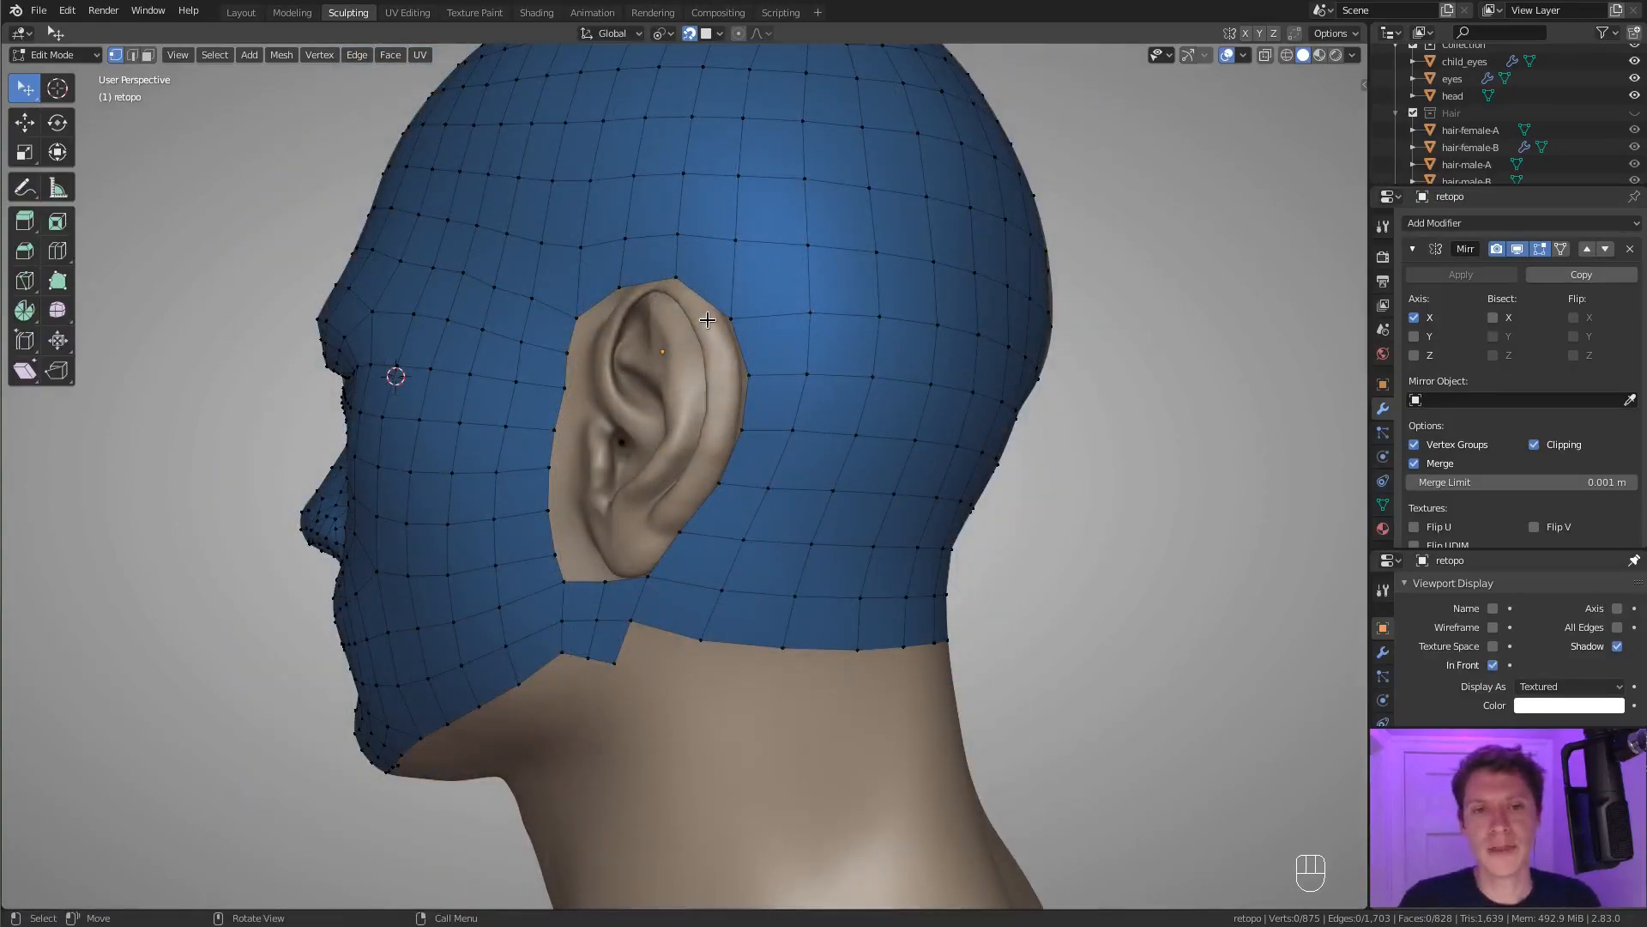
middle_drag(782, 388, 828, 368)
ctrl+middle_drag(828, 368, 812, 398)
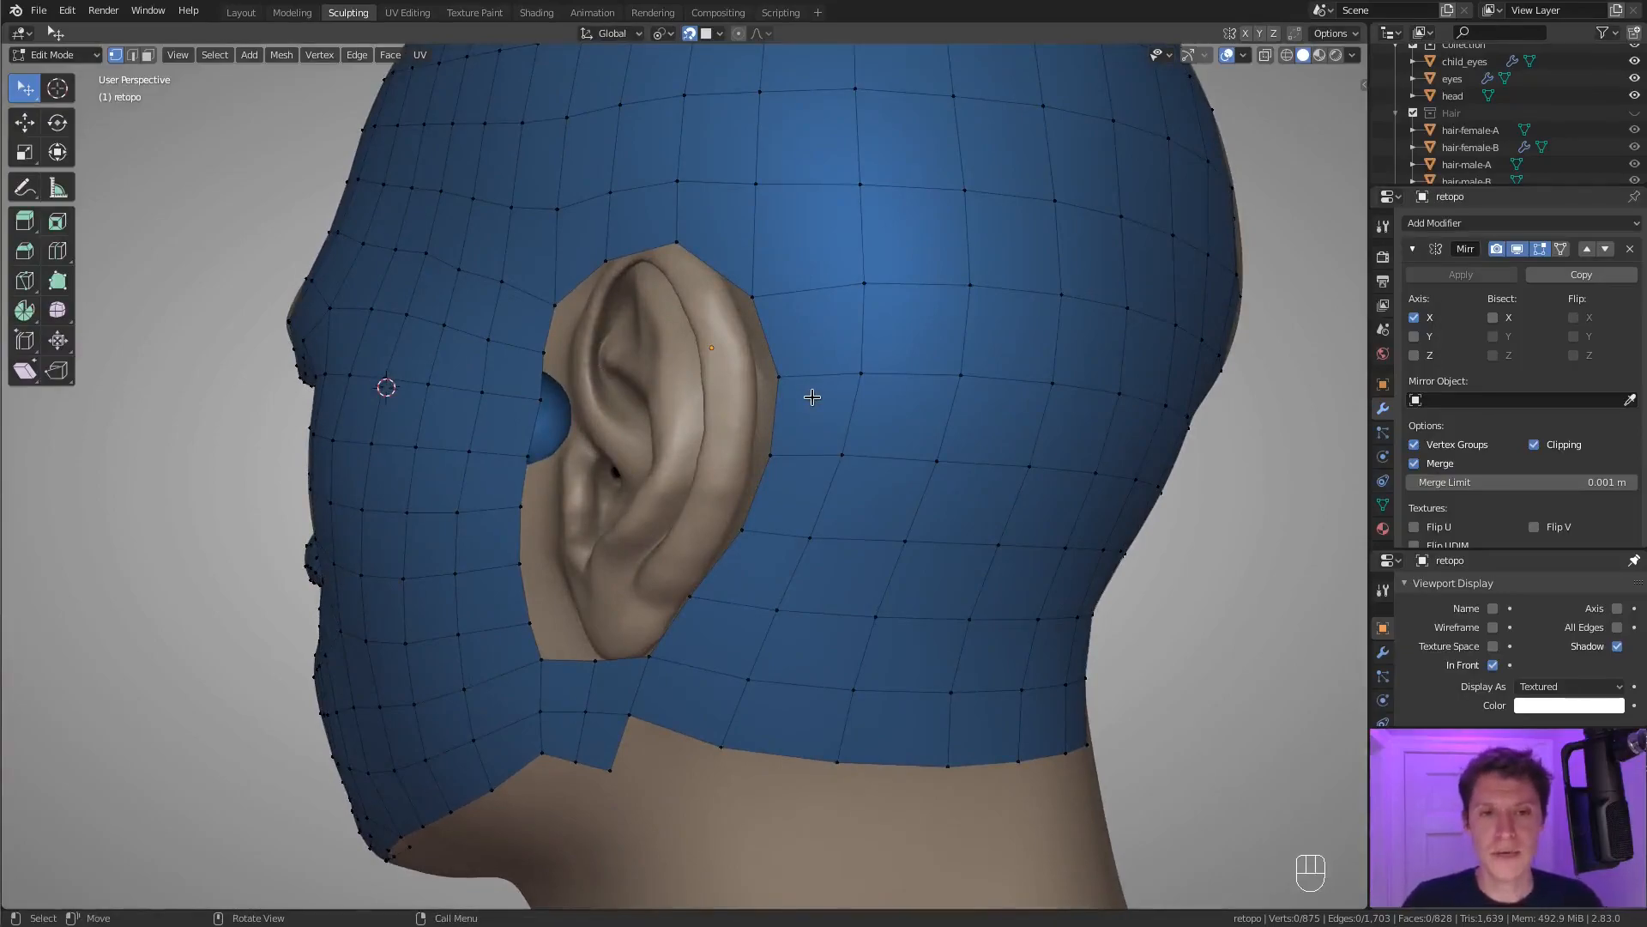
scroll(772, 337, down, 3)
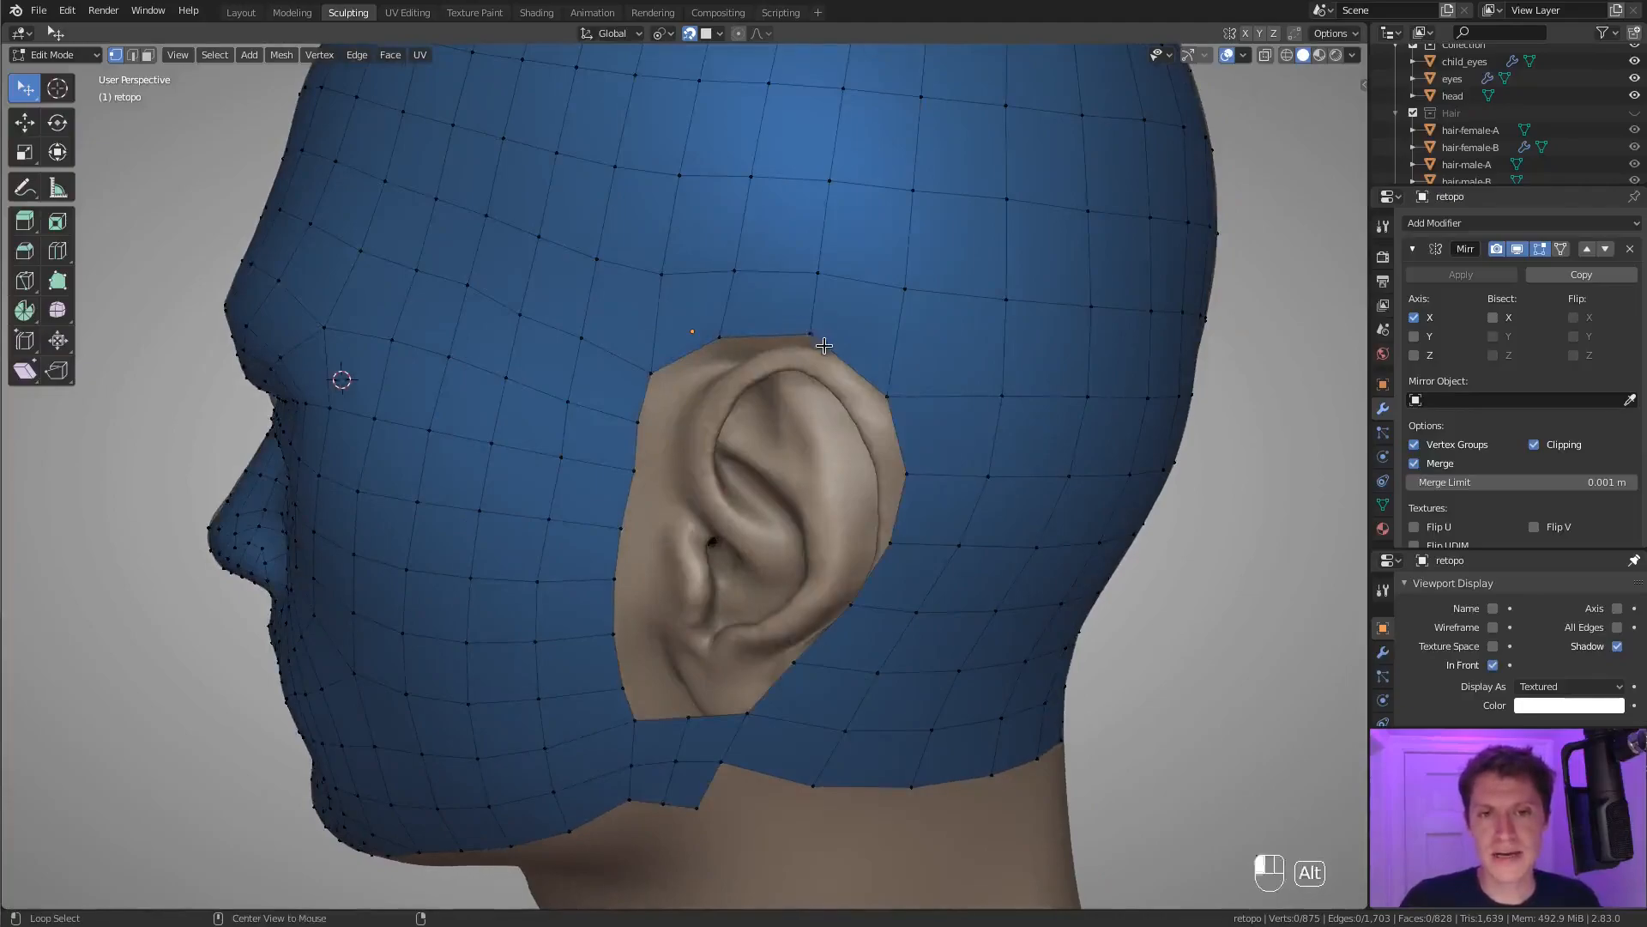
Duplicate the edge loop around the ear opening in place and separate it into its own object.
alt+click(801, 332)
scroll(901, 325, up, 3)
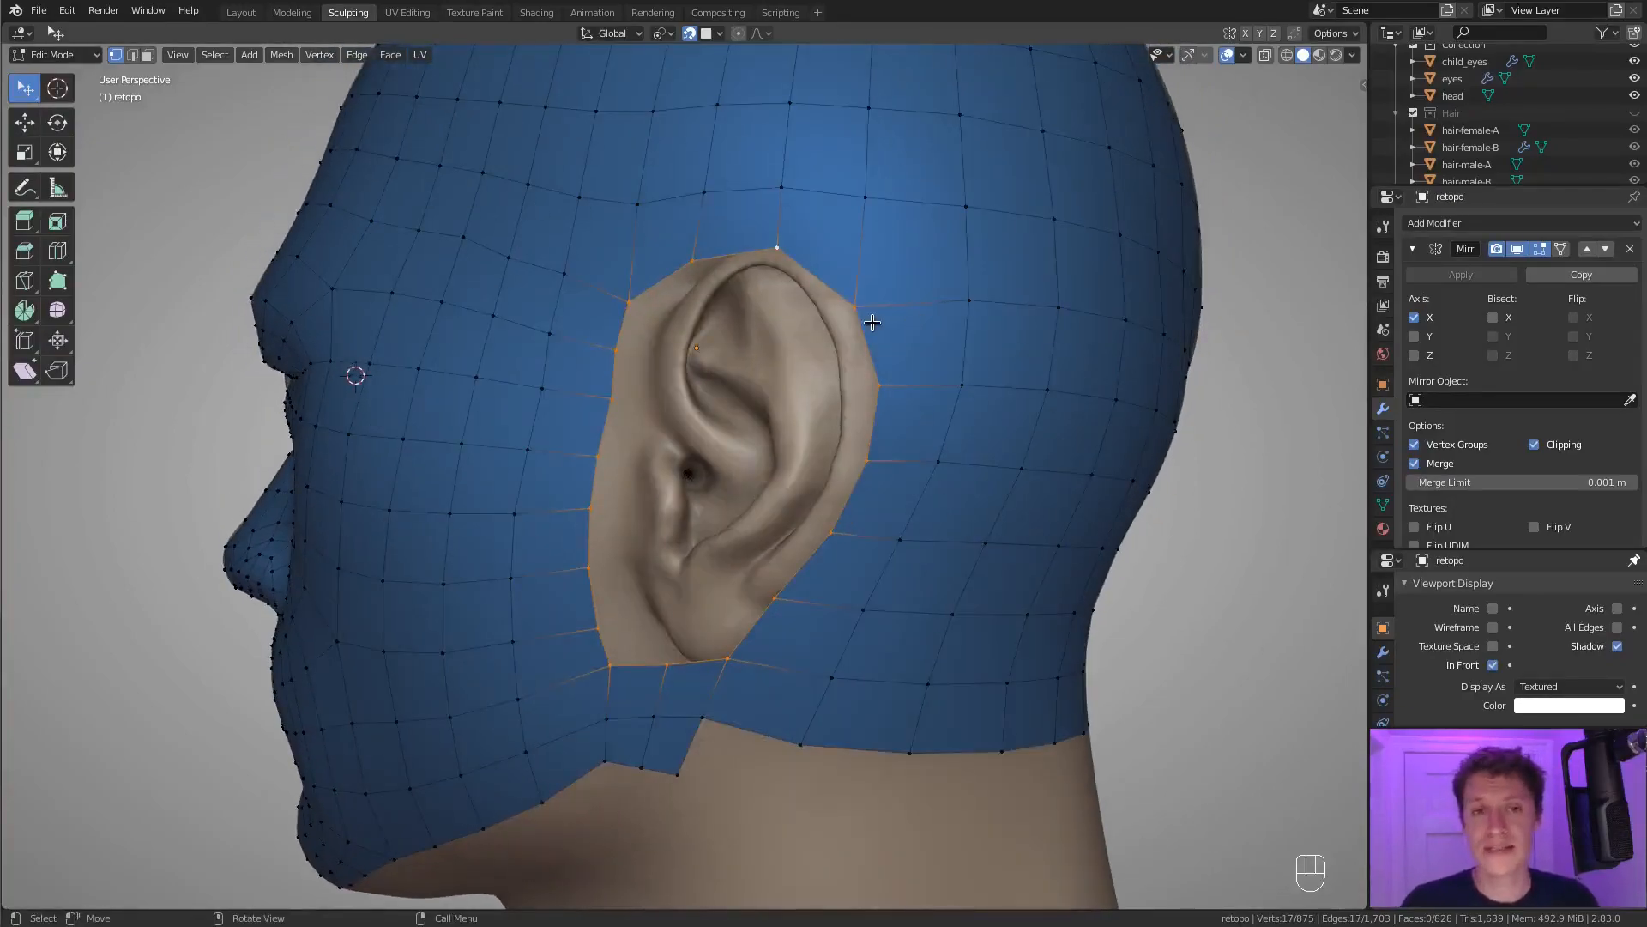
middle_drag(883, 311, 876, 320)
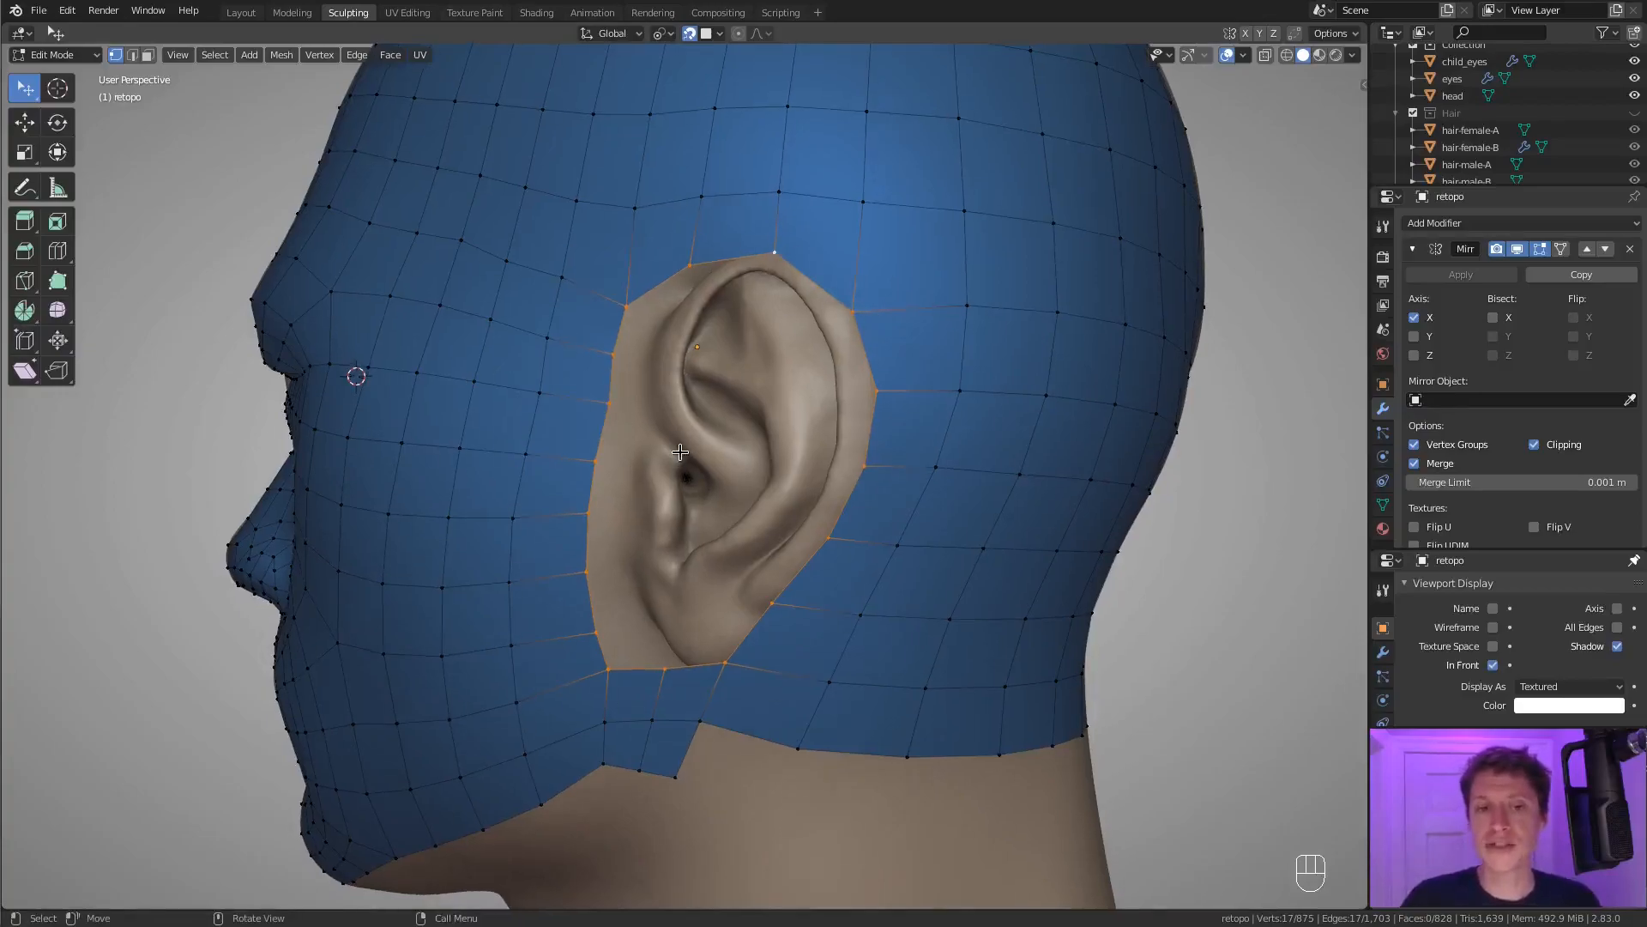
key(shift+d)
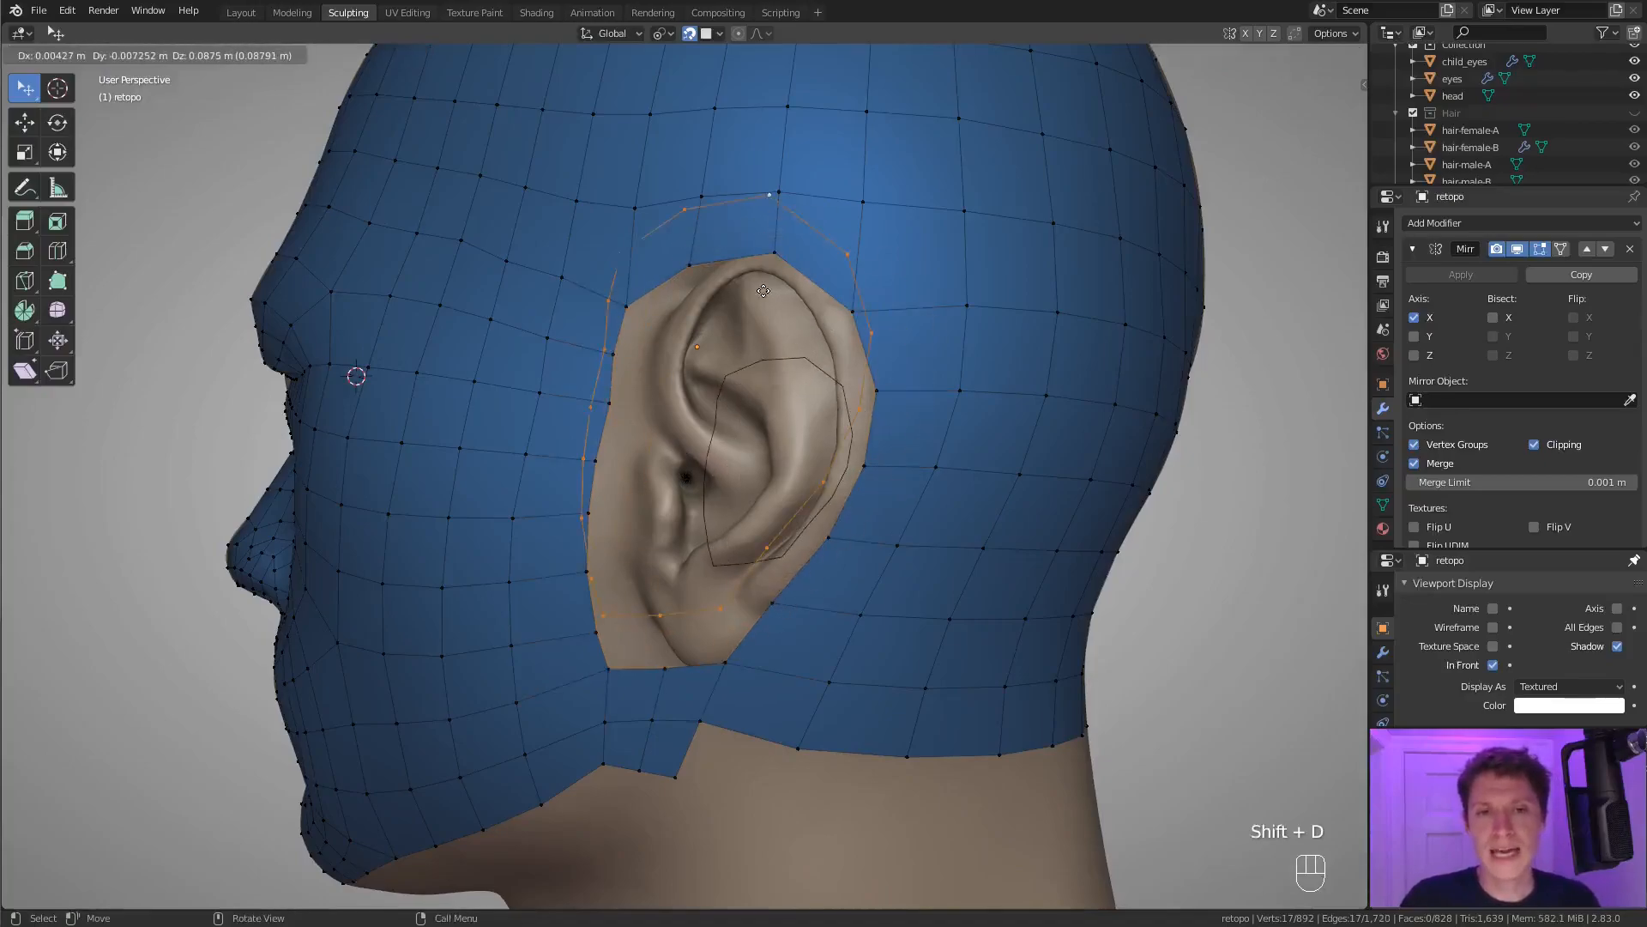
right_click(763, 291)
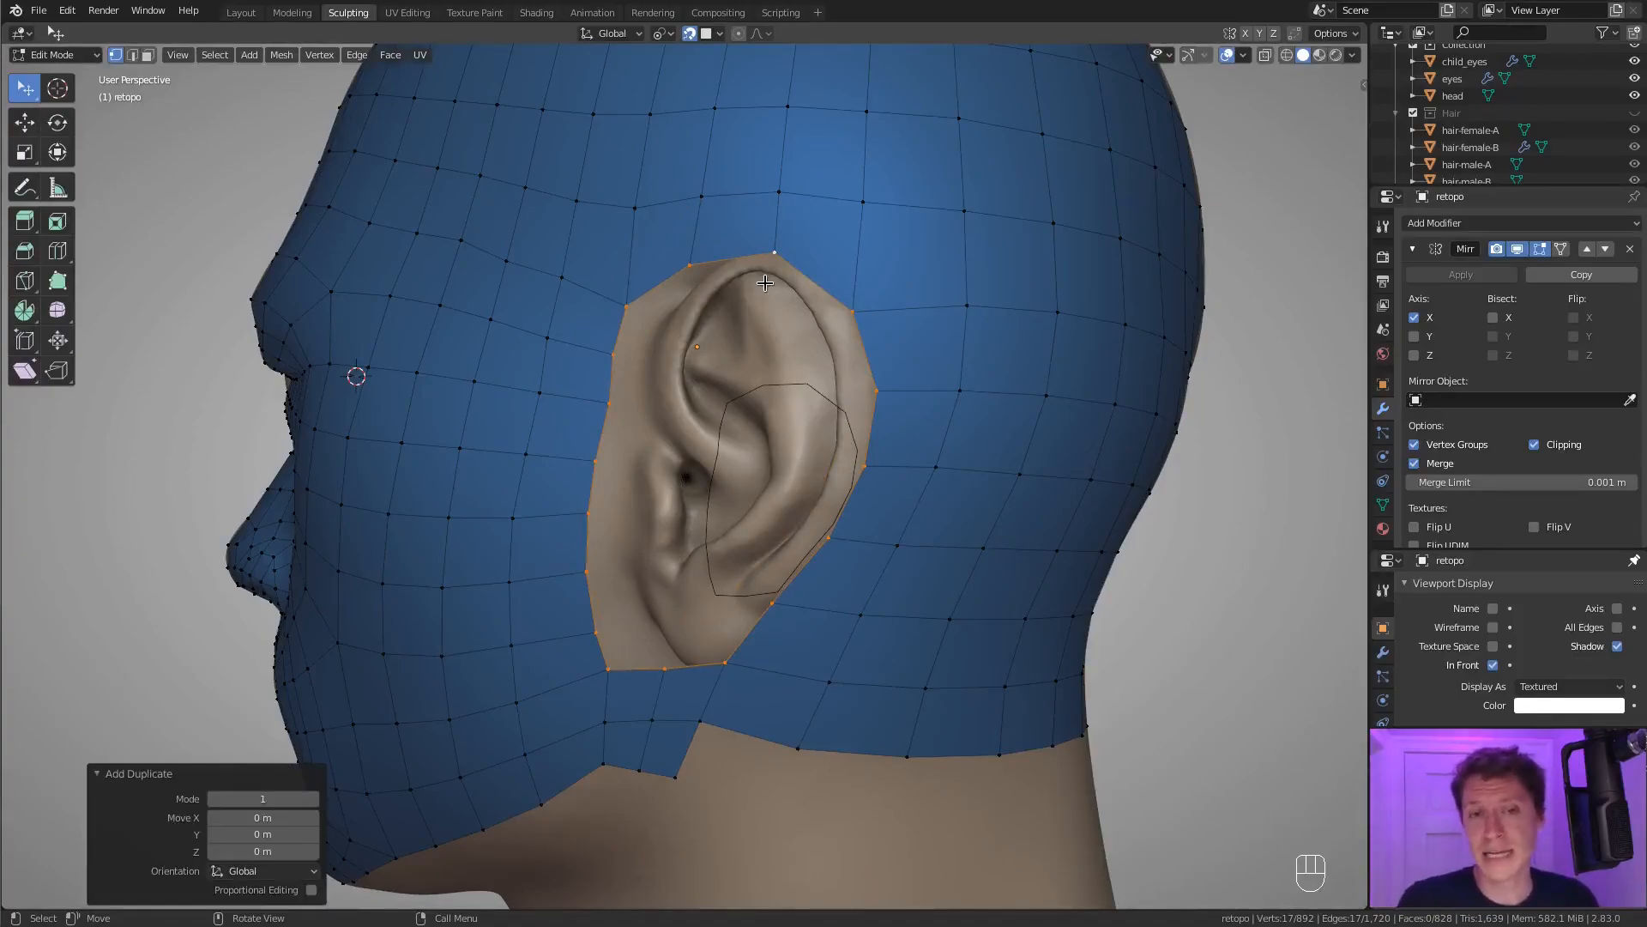
key(p)
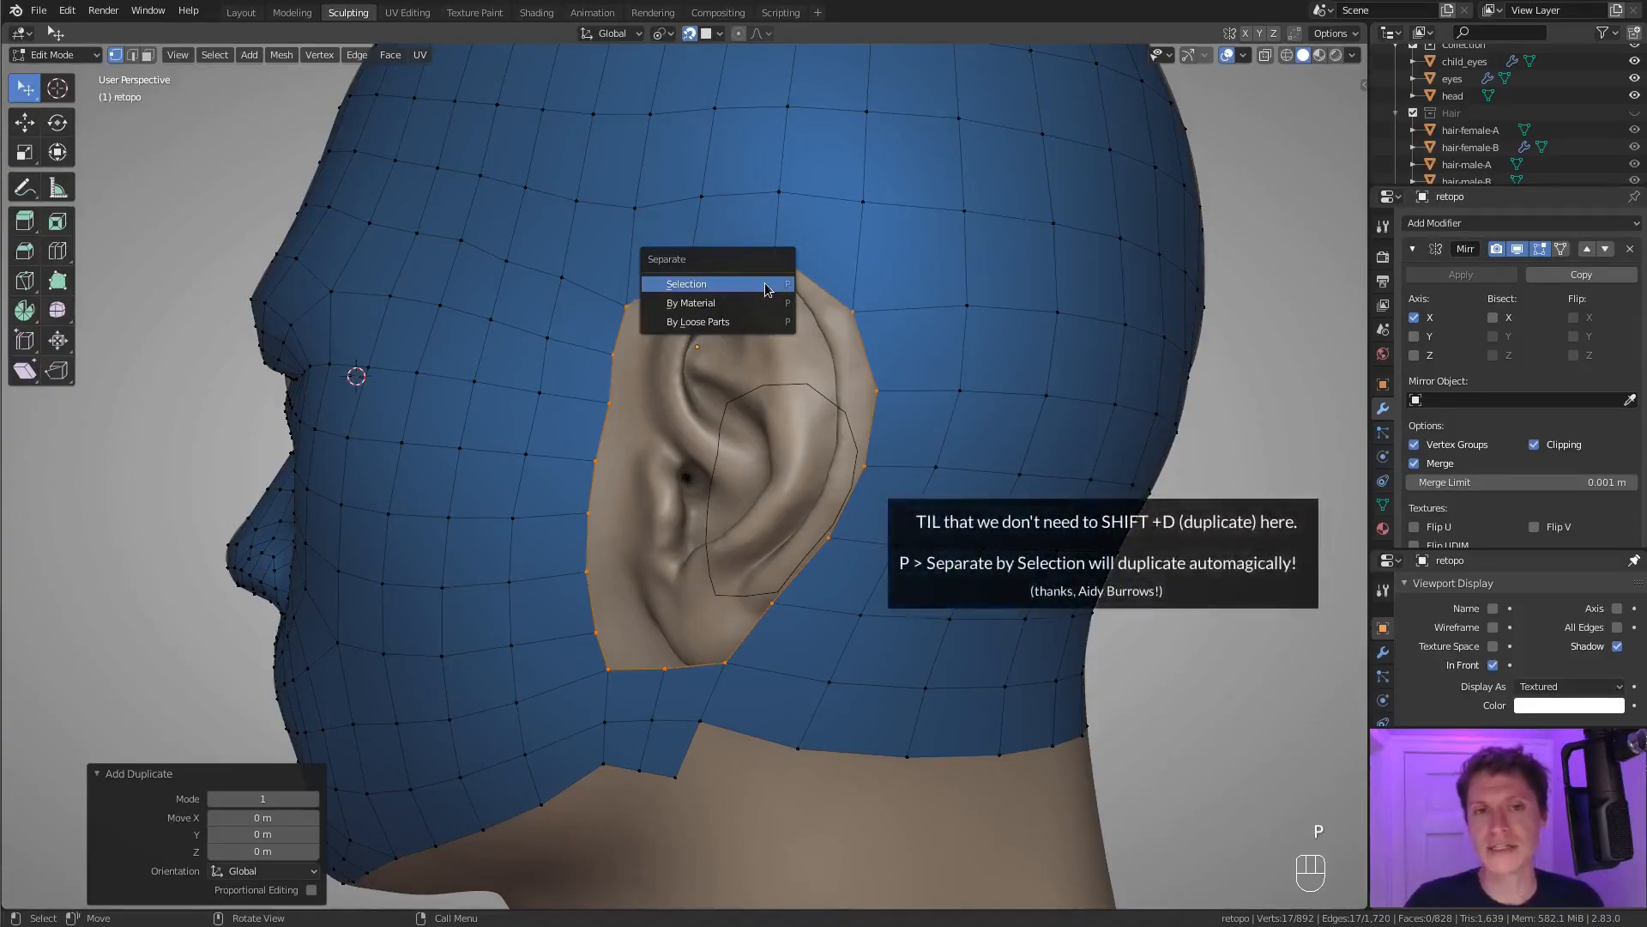
click(766, 285)
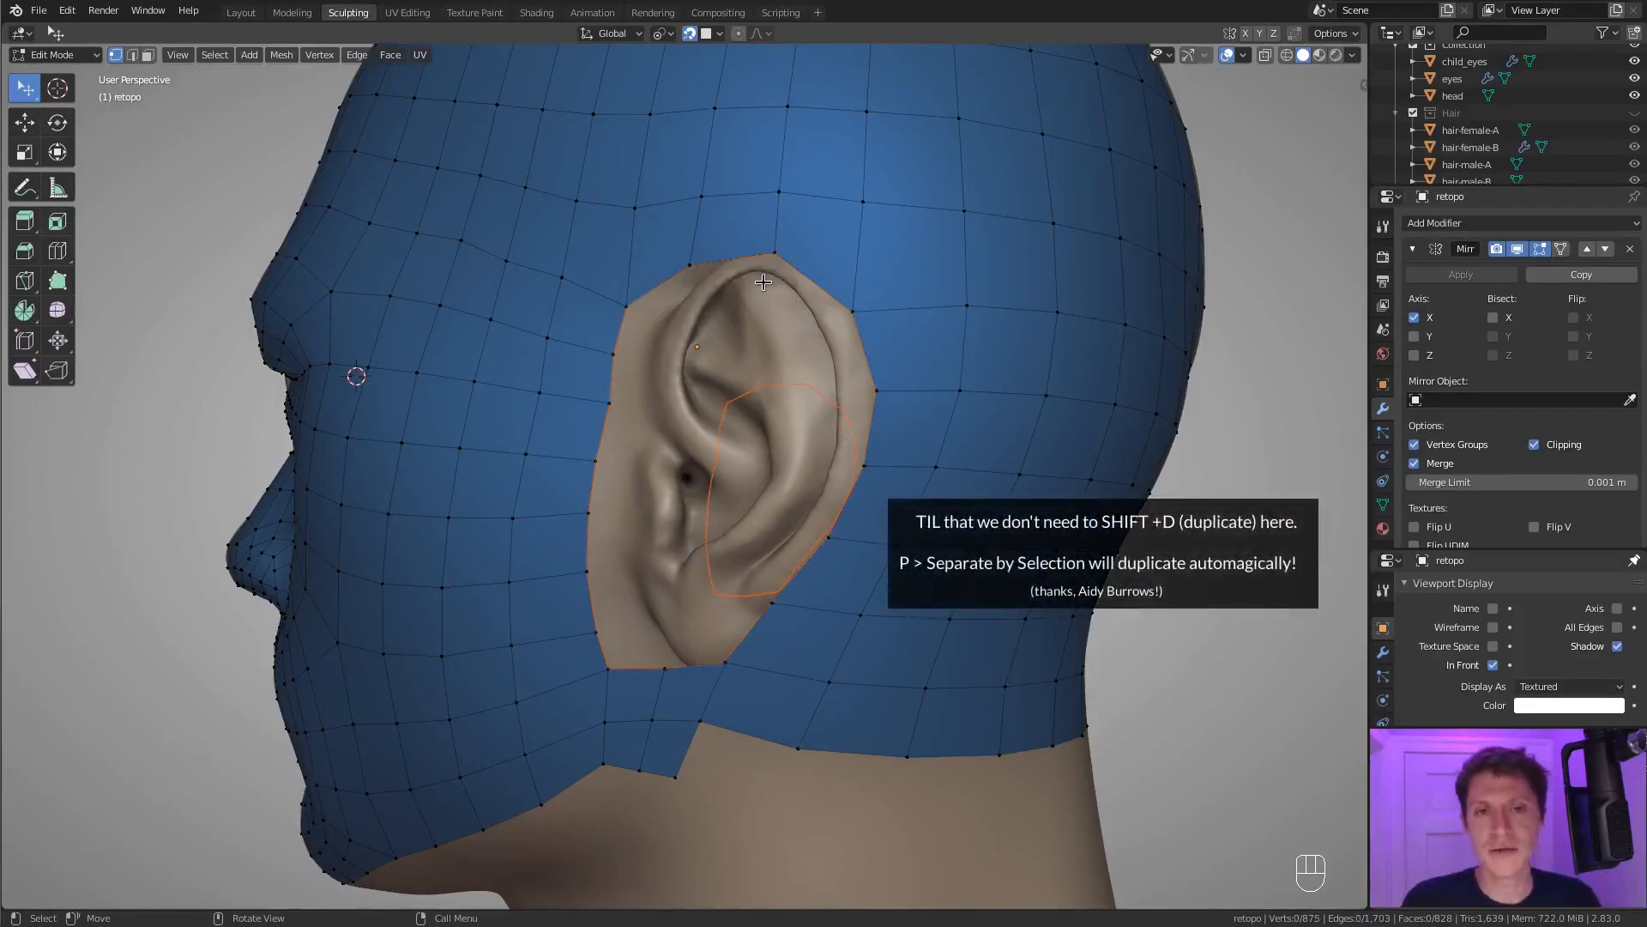
Open the separated ear loop object in Edit Mode to inspect its vertices.
key(Tab)
click(700, 266)
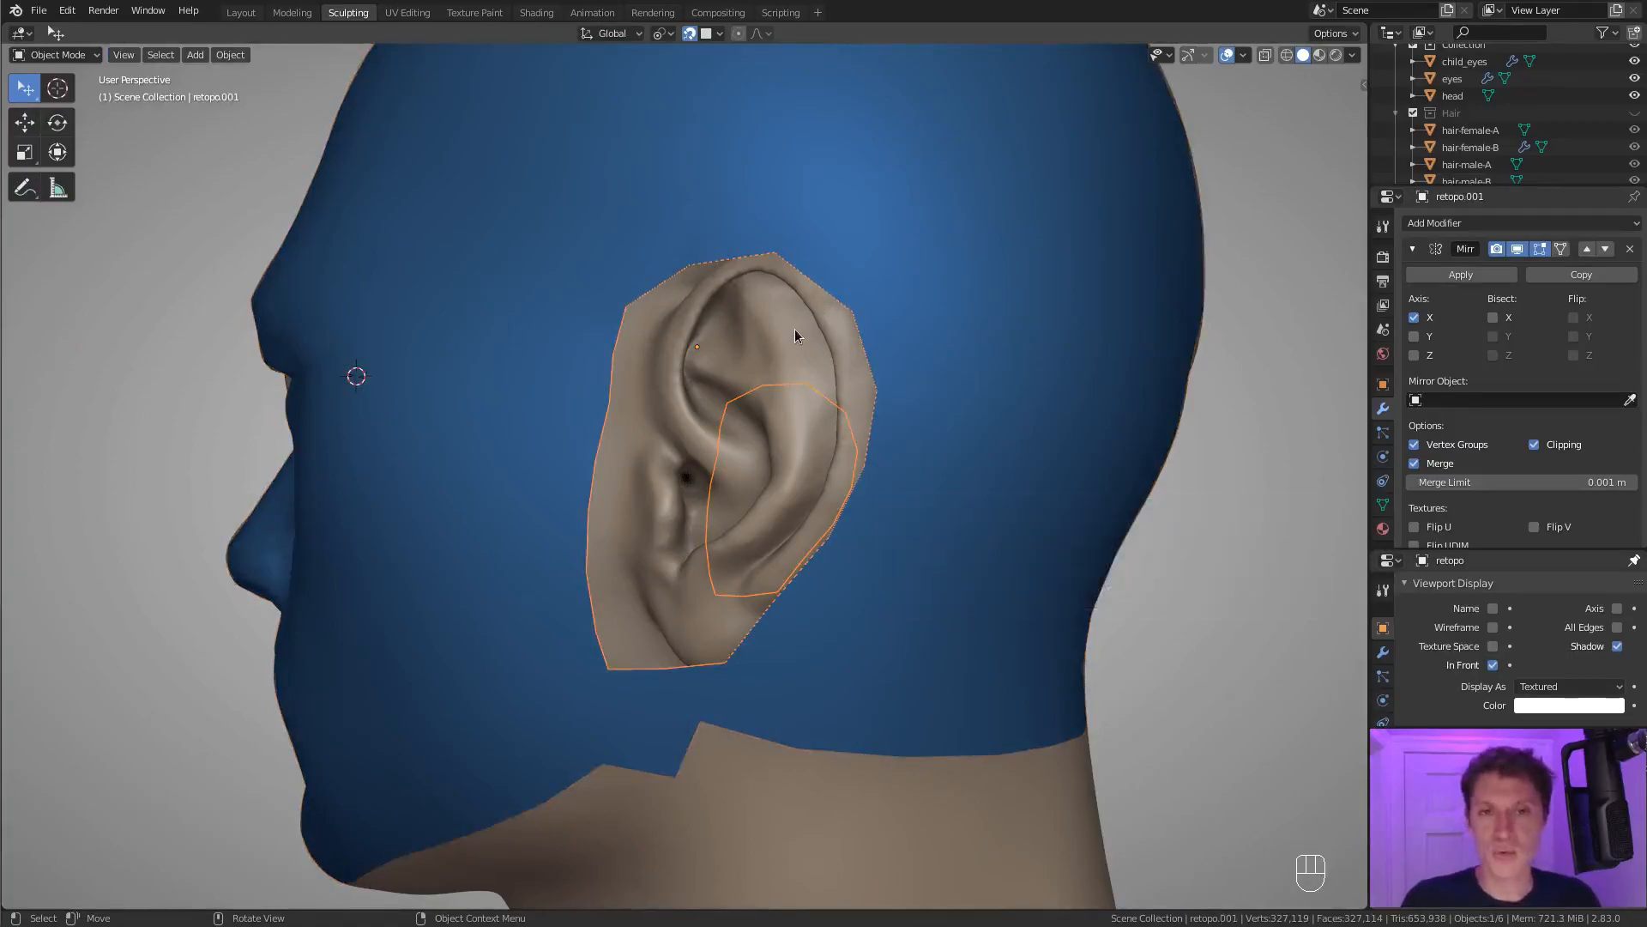
key(Tab)
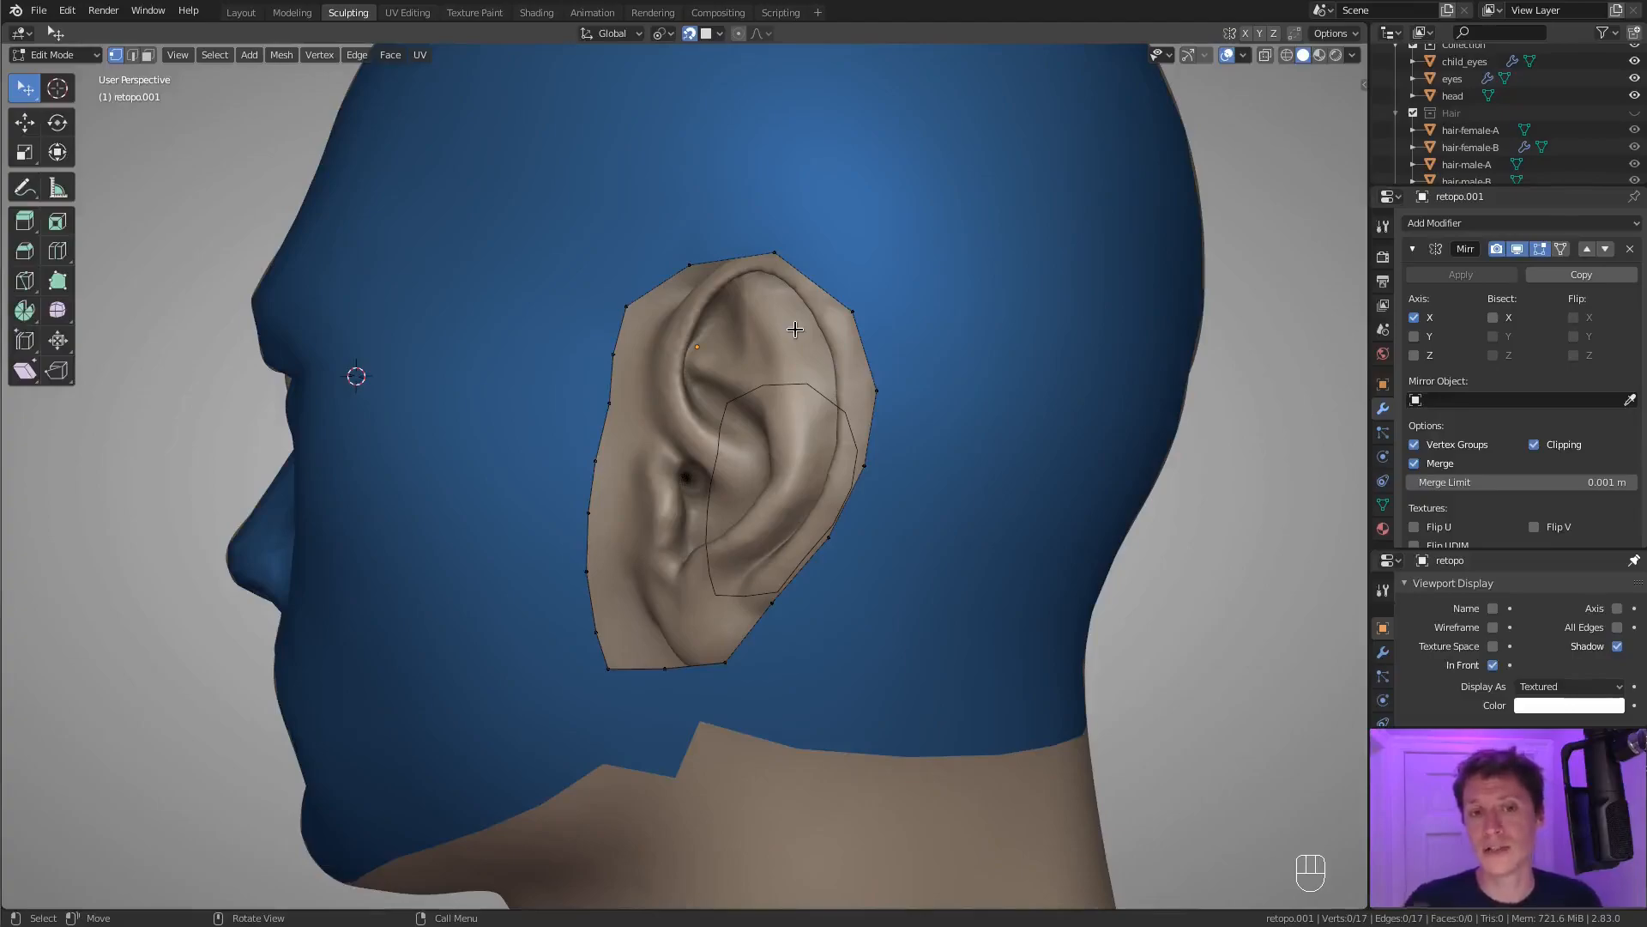
middle_drag(787, 327, 815, 338)
Return to Object Mode and hide the retopo head mesh.
key(Tab)
shift+click(677, 127)
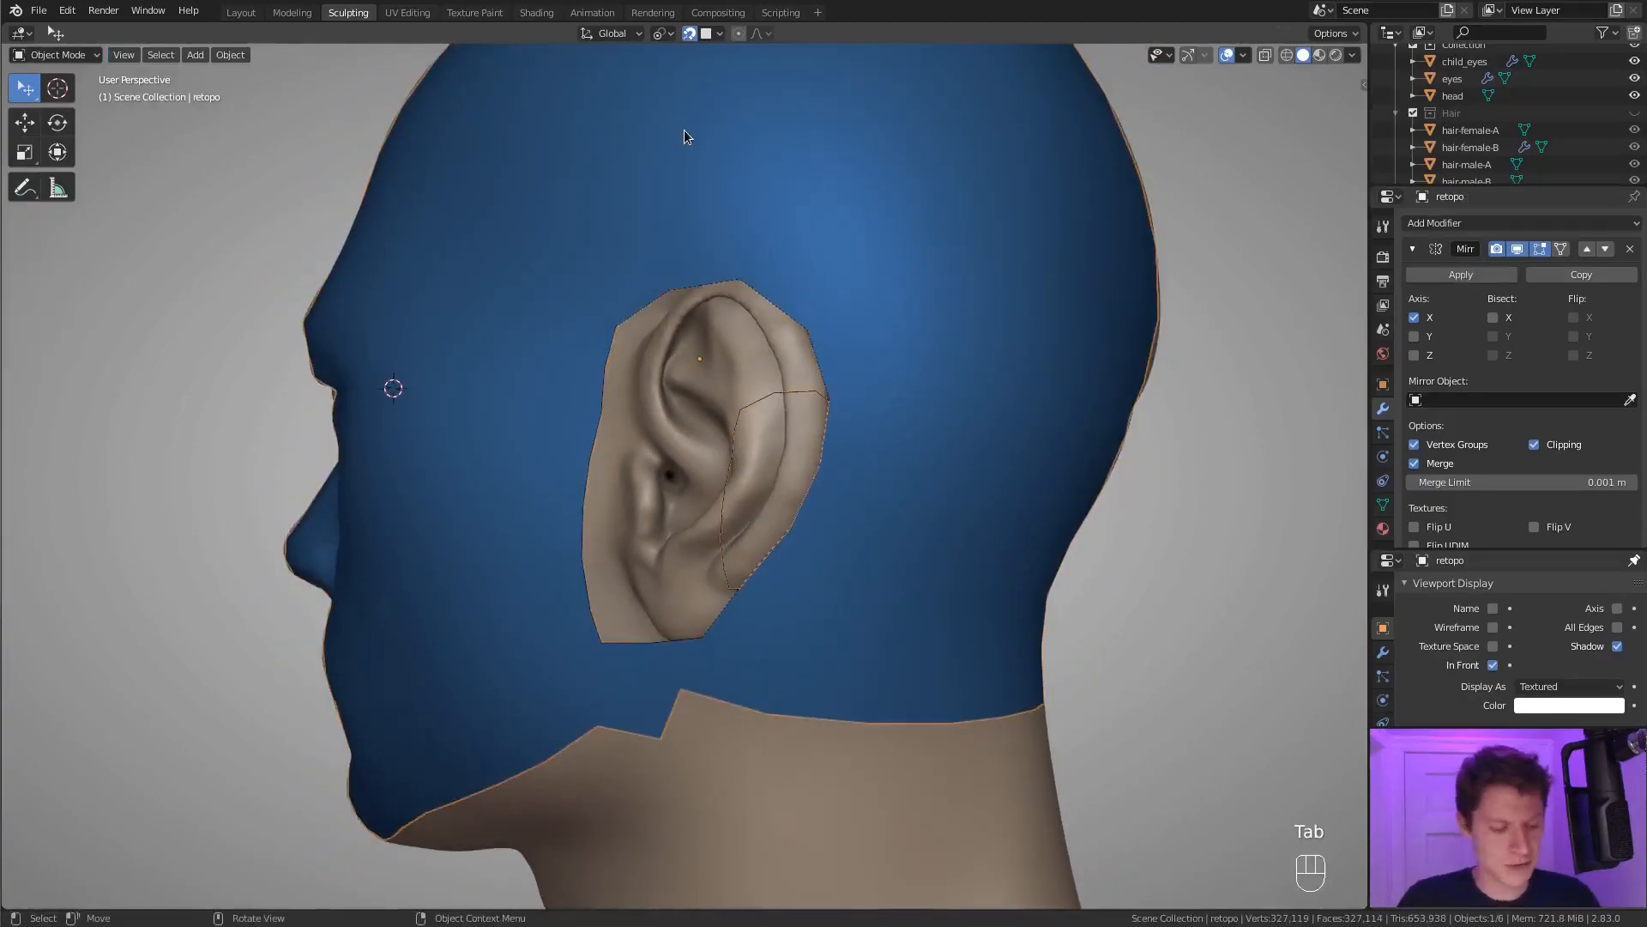
key(h)
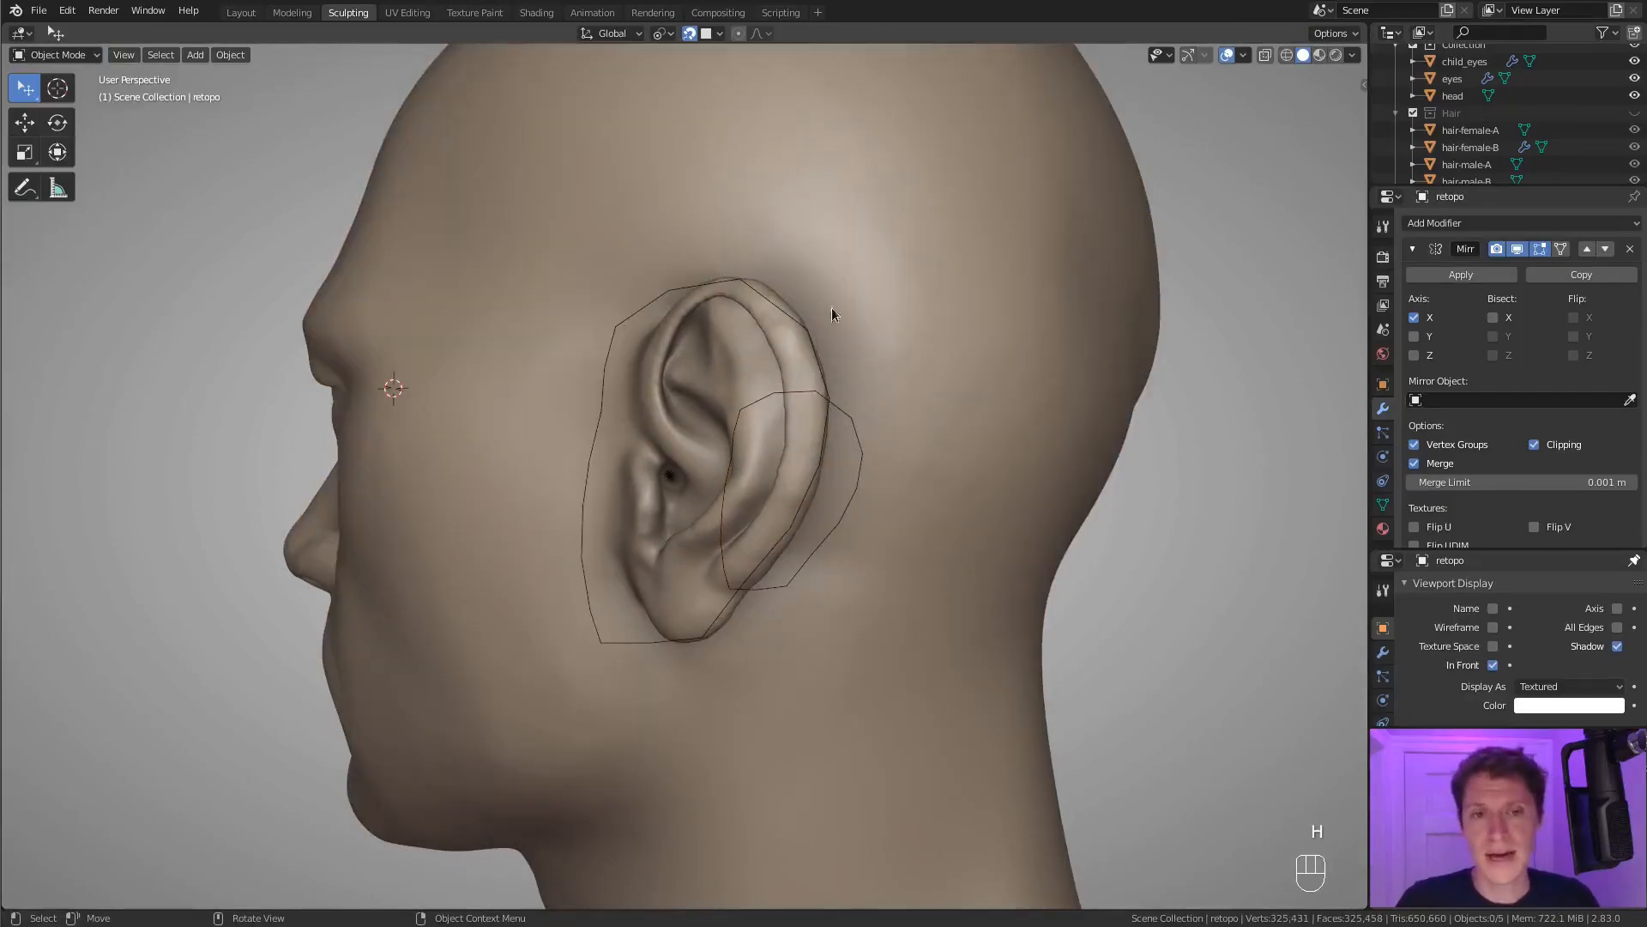
Enter Edit Mode on the separated ear loop and turn off its Mirror modifier's edit-mode display.
click(652, 305)
key(Tab)
middle_drag(811, 286, 991, 296)
scroll(939, 289, up, 1)
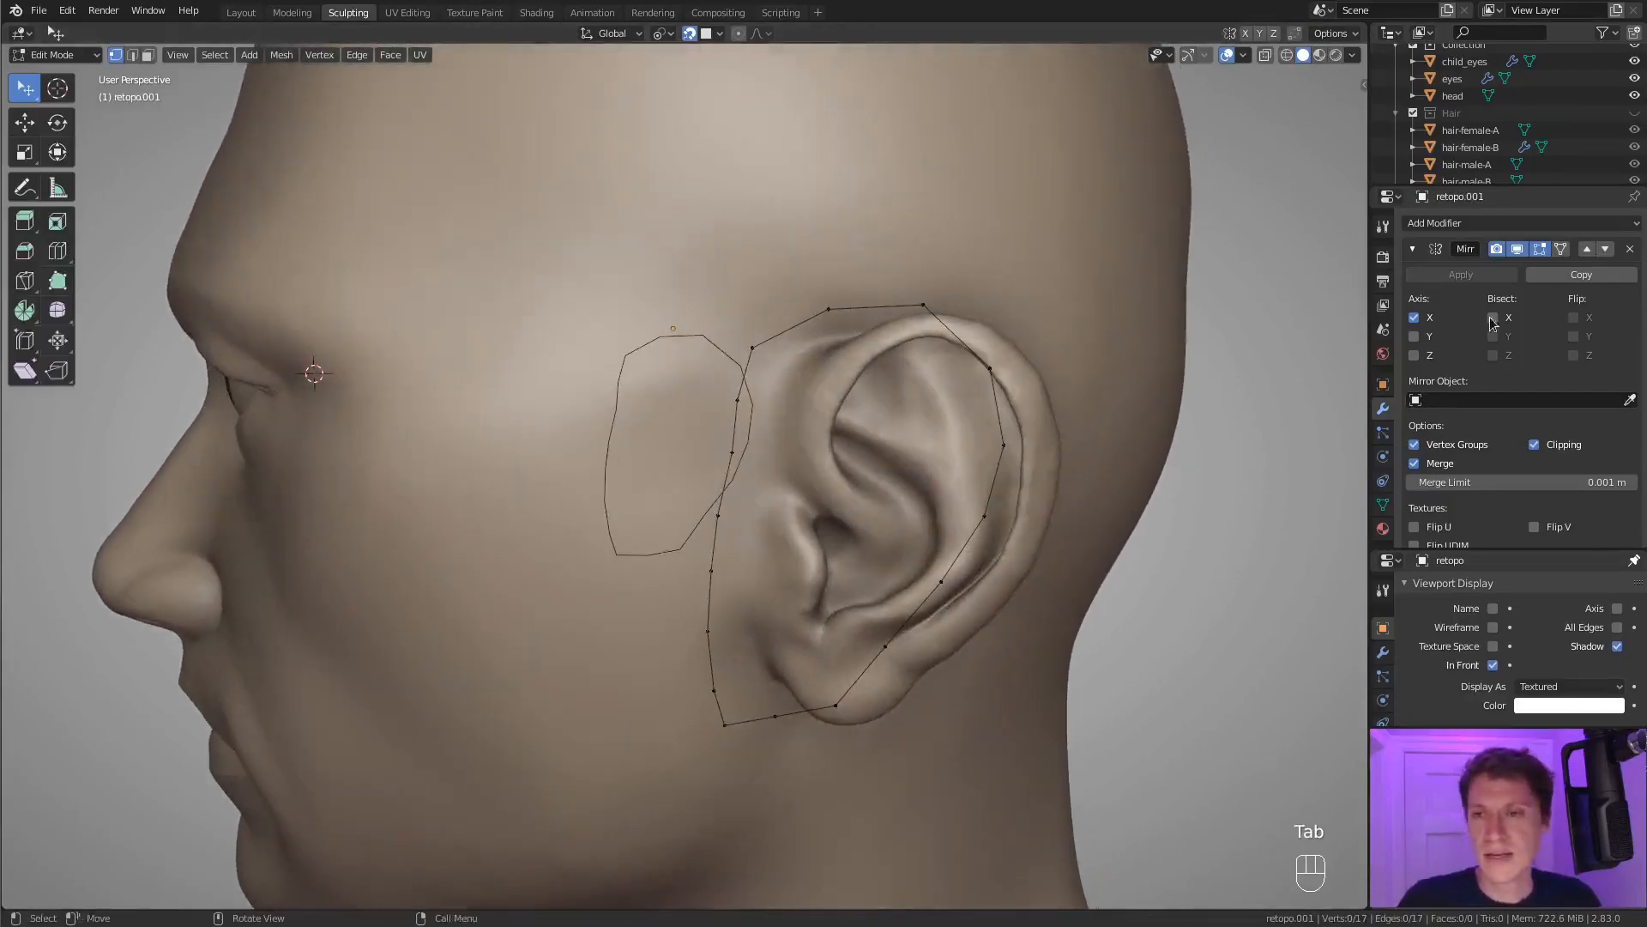
click(1540, 250)
middle_drag(1287, 283, 1261, 261)
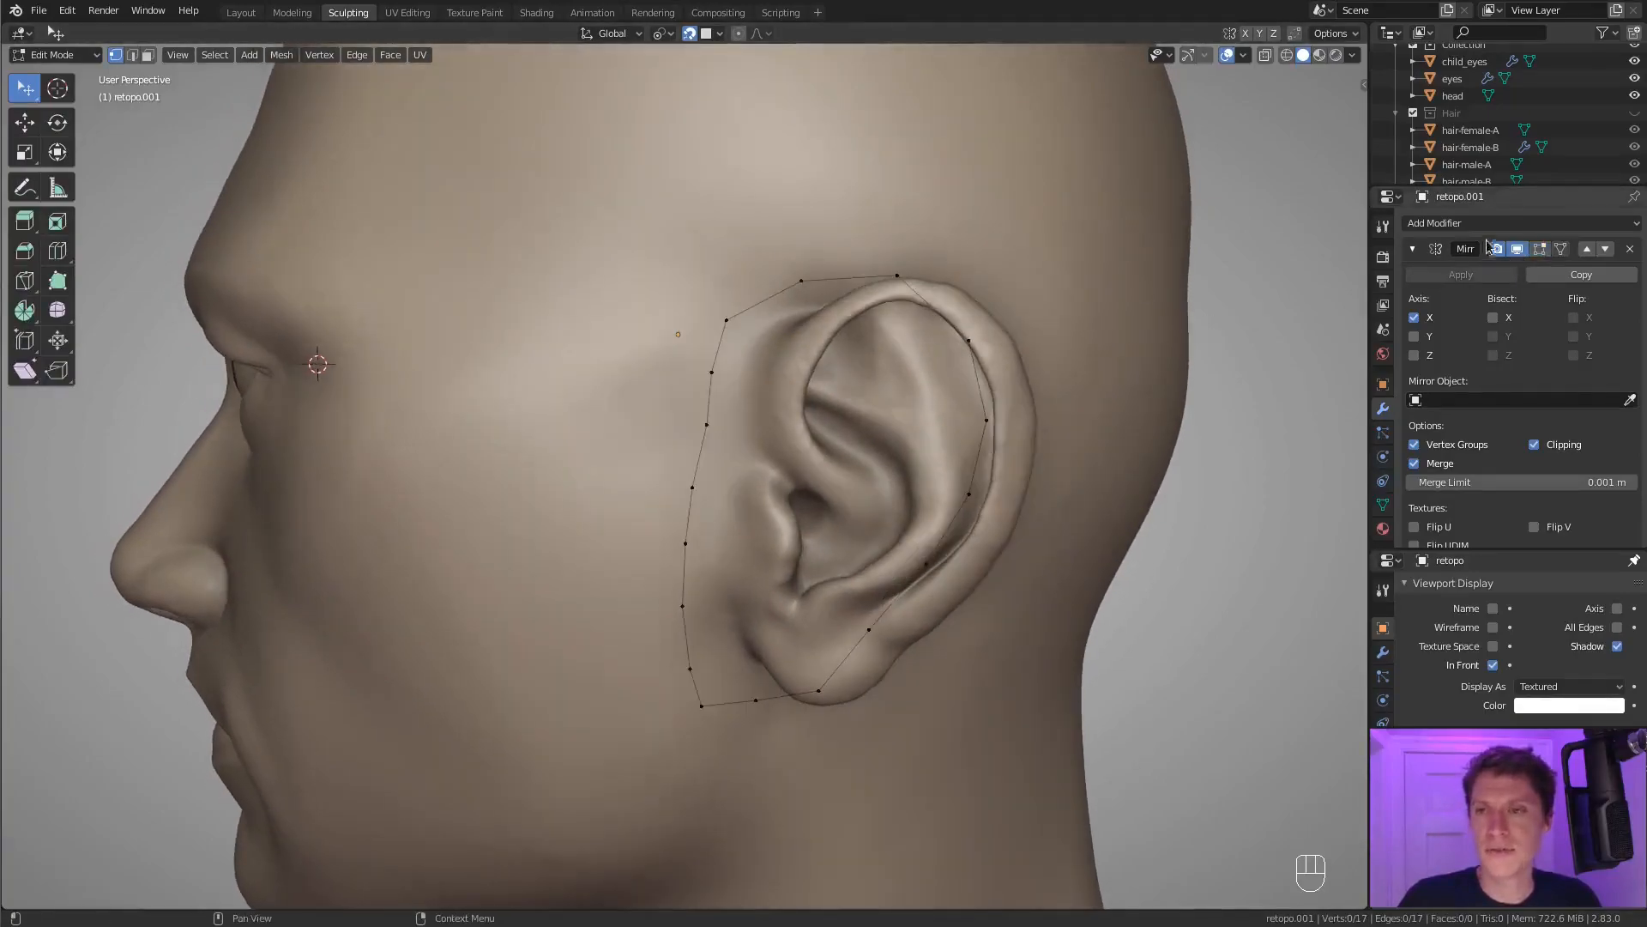
With snapping on, extrude three vertices from the ear loop's upper front corner along the top of the ear, just inside the loop.
middle_drag(952, 227, 912, 246)
scroll(910, 248, up, 2)
click(728, 322)
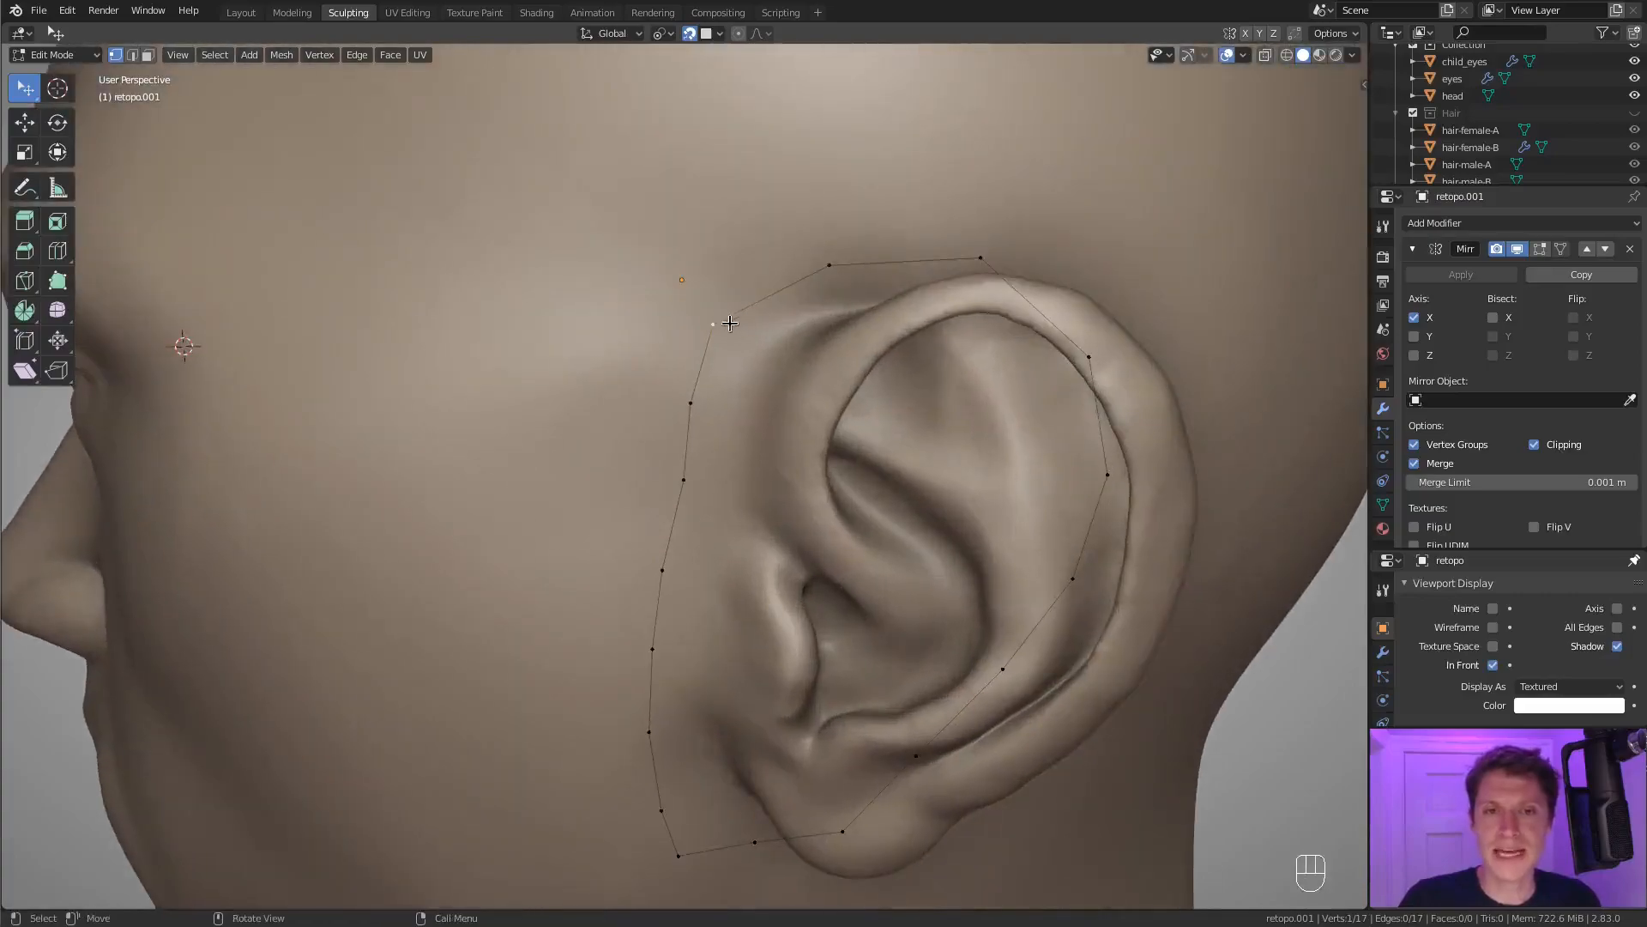
ctrl+right_click(759, 351)
middle_drag(759, 350, 721, 456)
ctrl+right_click(802, 347)
key(shift+Tab)
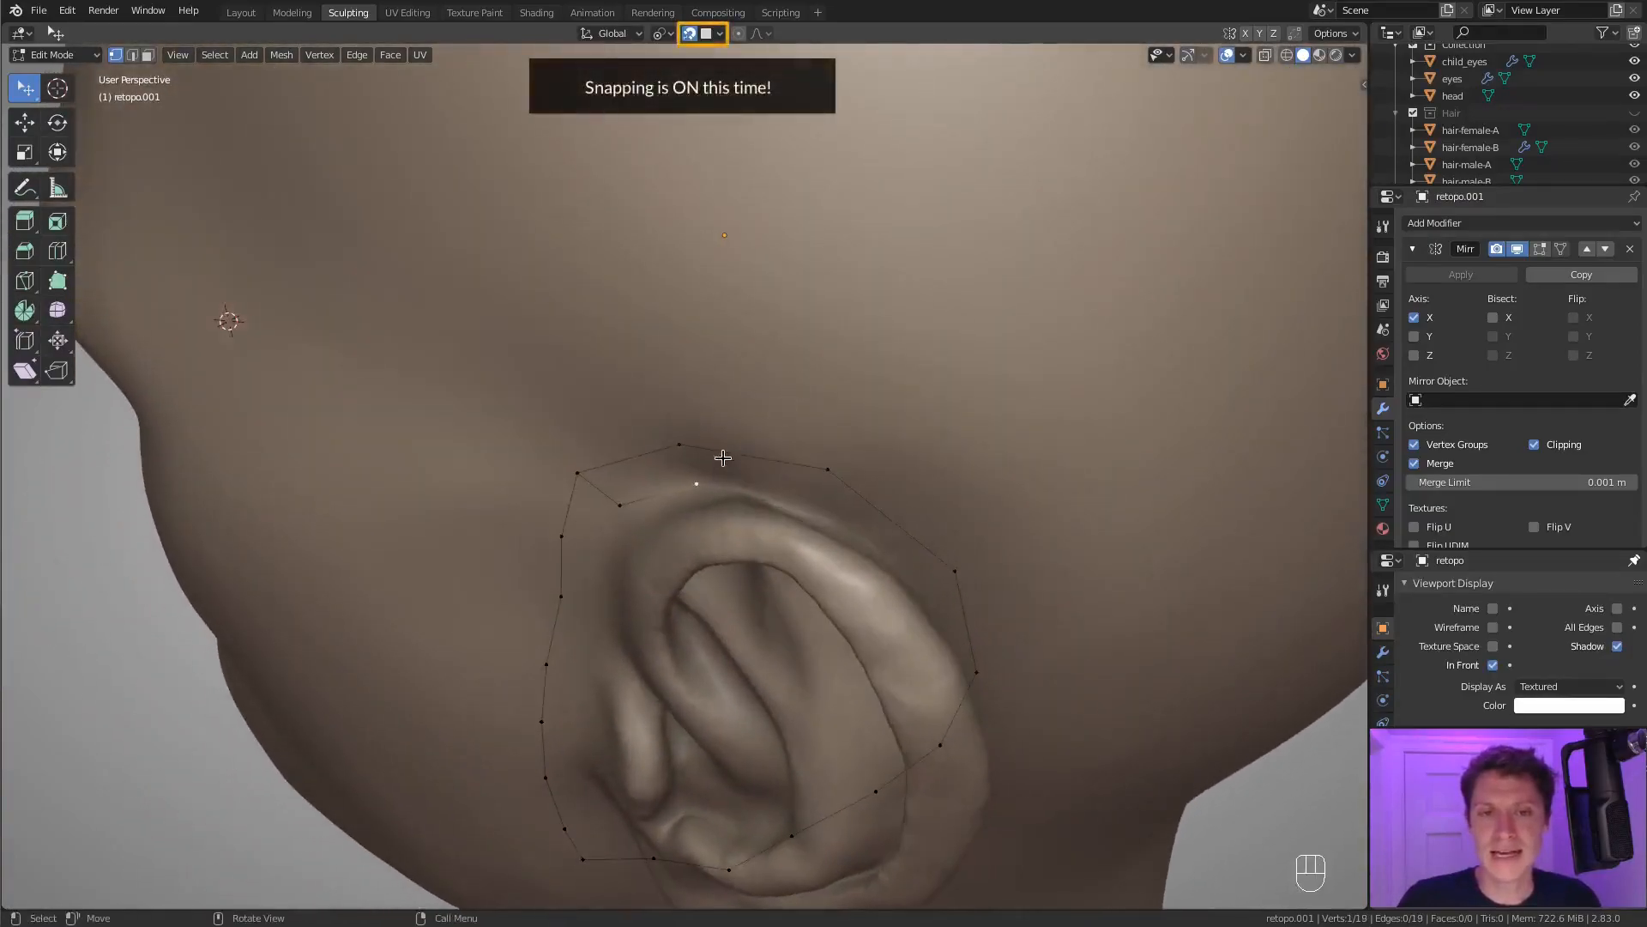
key(e)
click(897, 471)
Continue the inner vertex chain with three extruded vertices down behind the ear, and adjust the position of the last one.
middle_drag(898, 471, 856, 481)
key(e)
click(885, 506)
key(e)
click(889, 577)
middle_drag(888, 578, 809, 378)
key(e)
click(812, 494)
middle_drag(776, 452, 783, 396)
key(g)
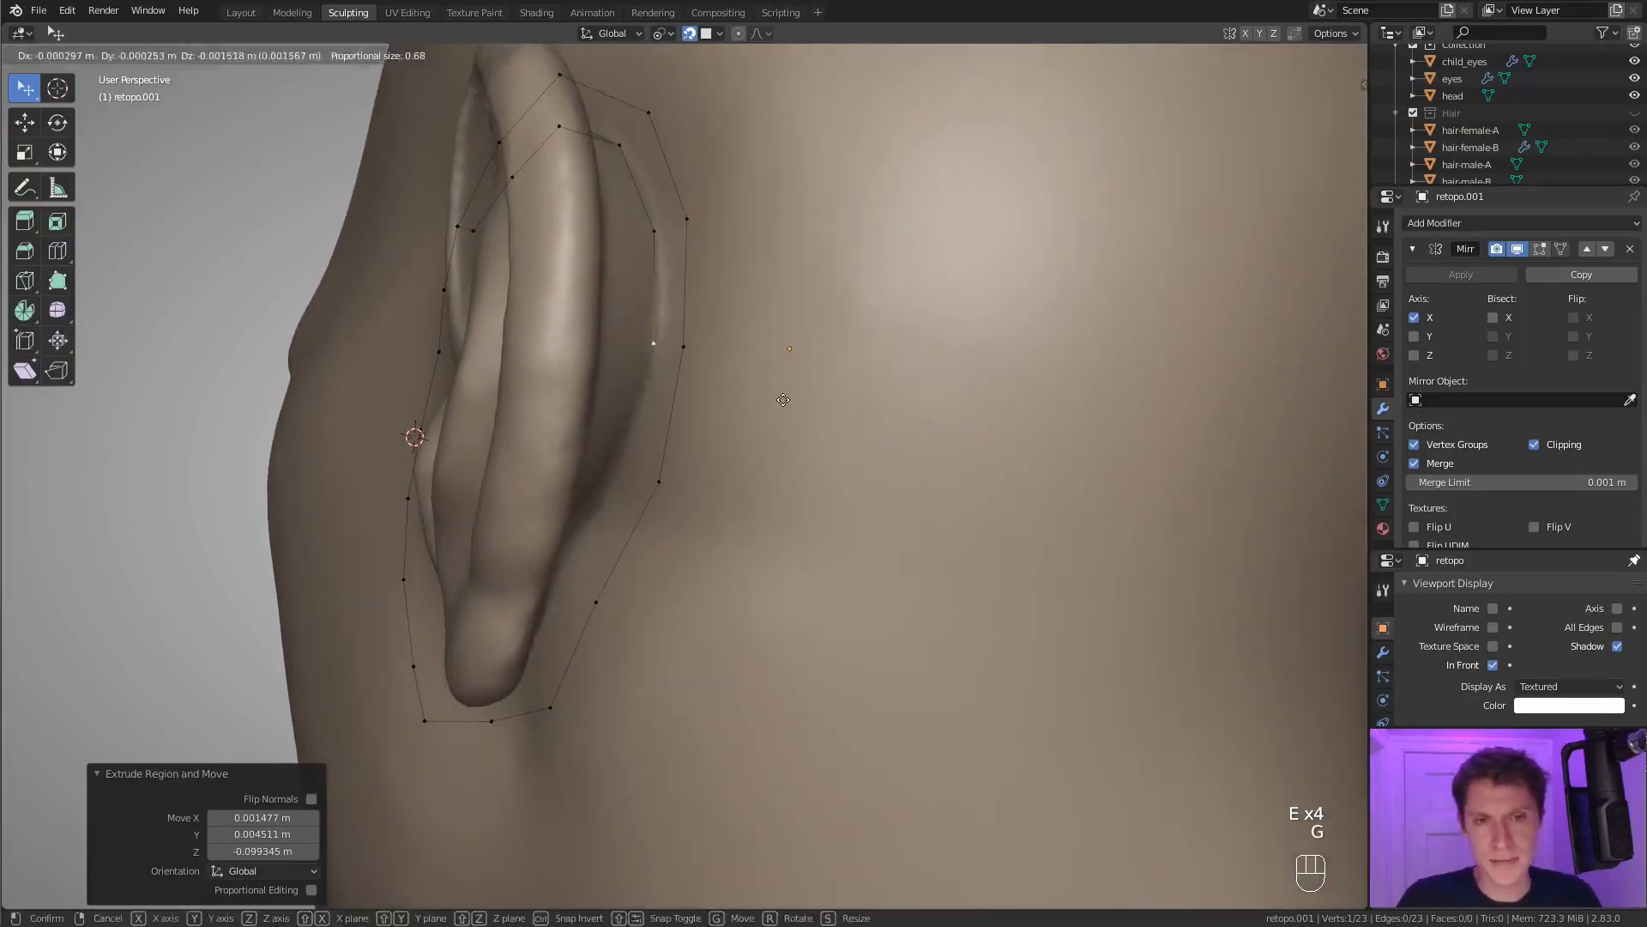
click(782, 403)
Extrude three more vertices down the back of the ear toward the lobe, following the outer loop.
key(e)
click(744, 520)
middle_drag(745, 520, 716, 491)
key(e)
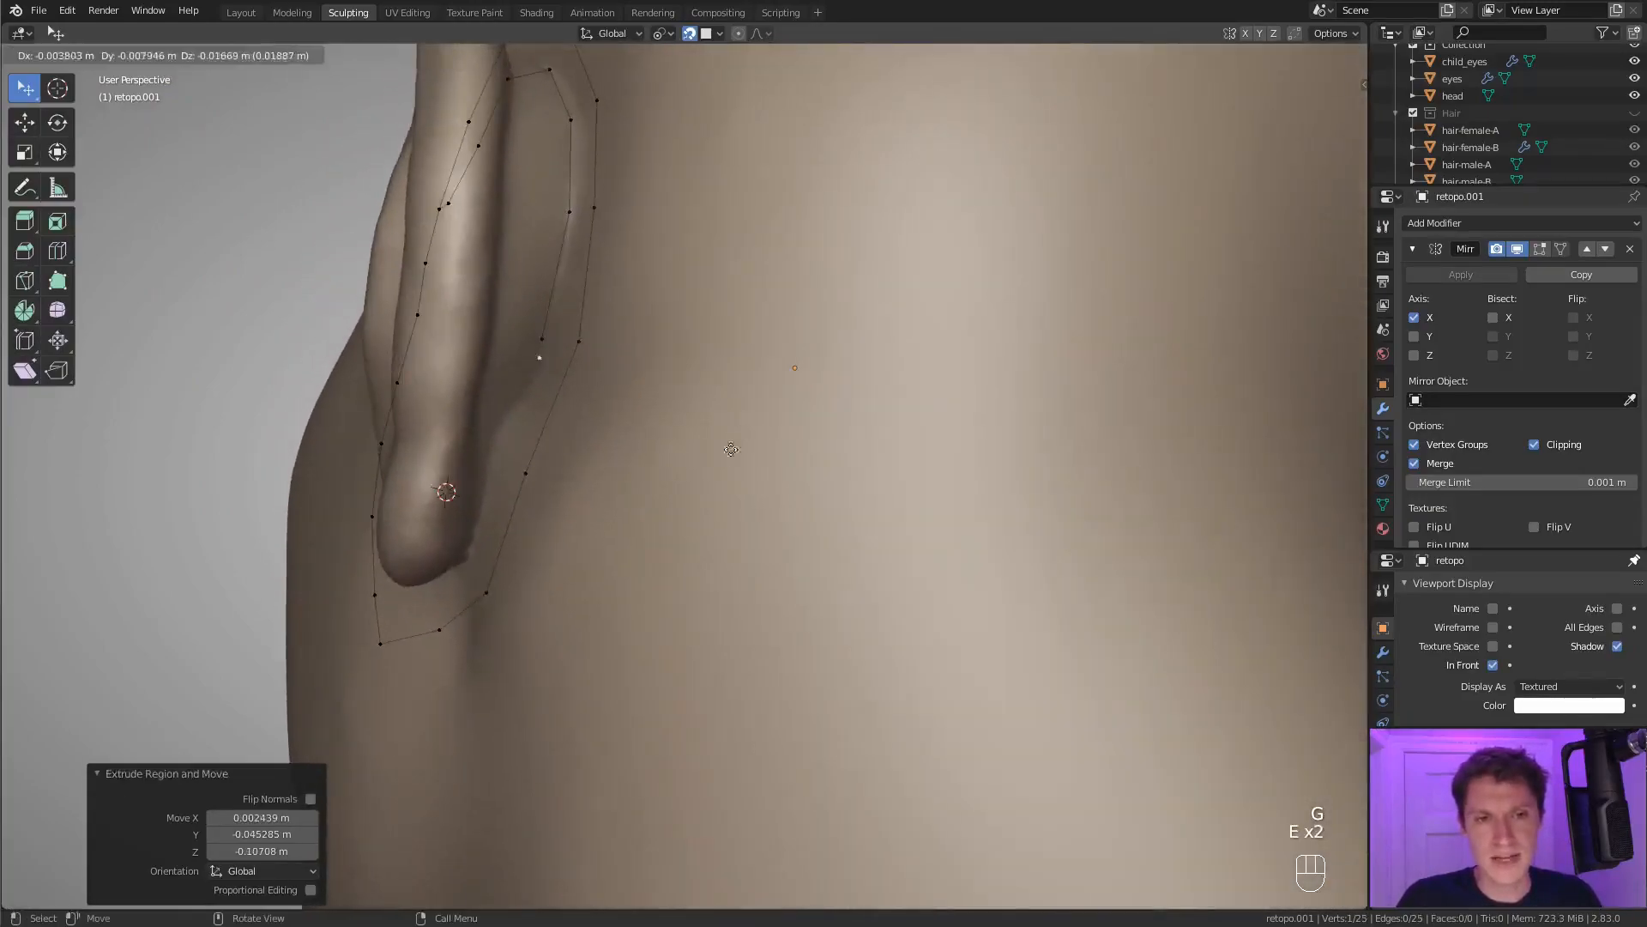
click(698, 506)
middle_drag(566, 468, 573, 382)
key(e)
click(550, 523)
Extrude four vertices of the inner chain under the earlobe and around its lower front.
middle_drag(550, 523, 740, 405)
key(e)
click(633, 445)
key(e)
click(633, 444)
key(e)
click(736, 374)
key(e)
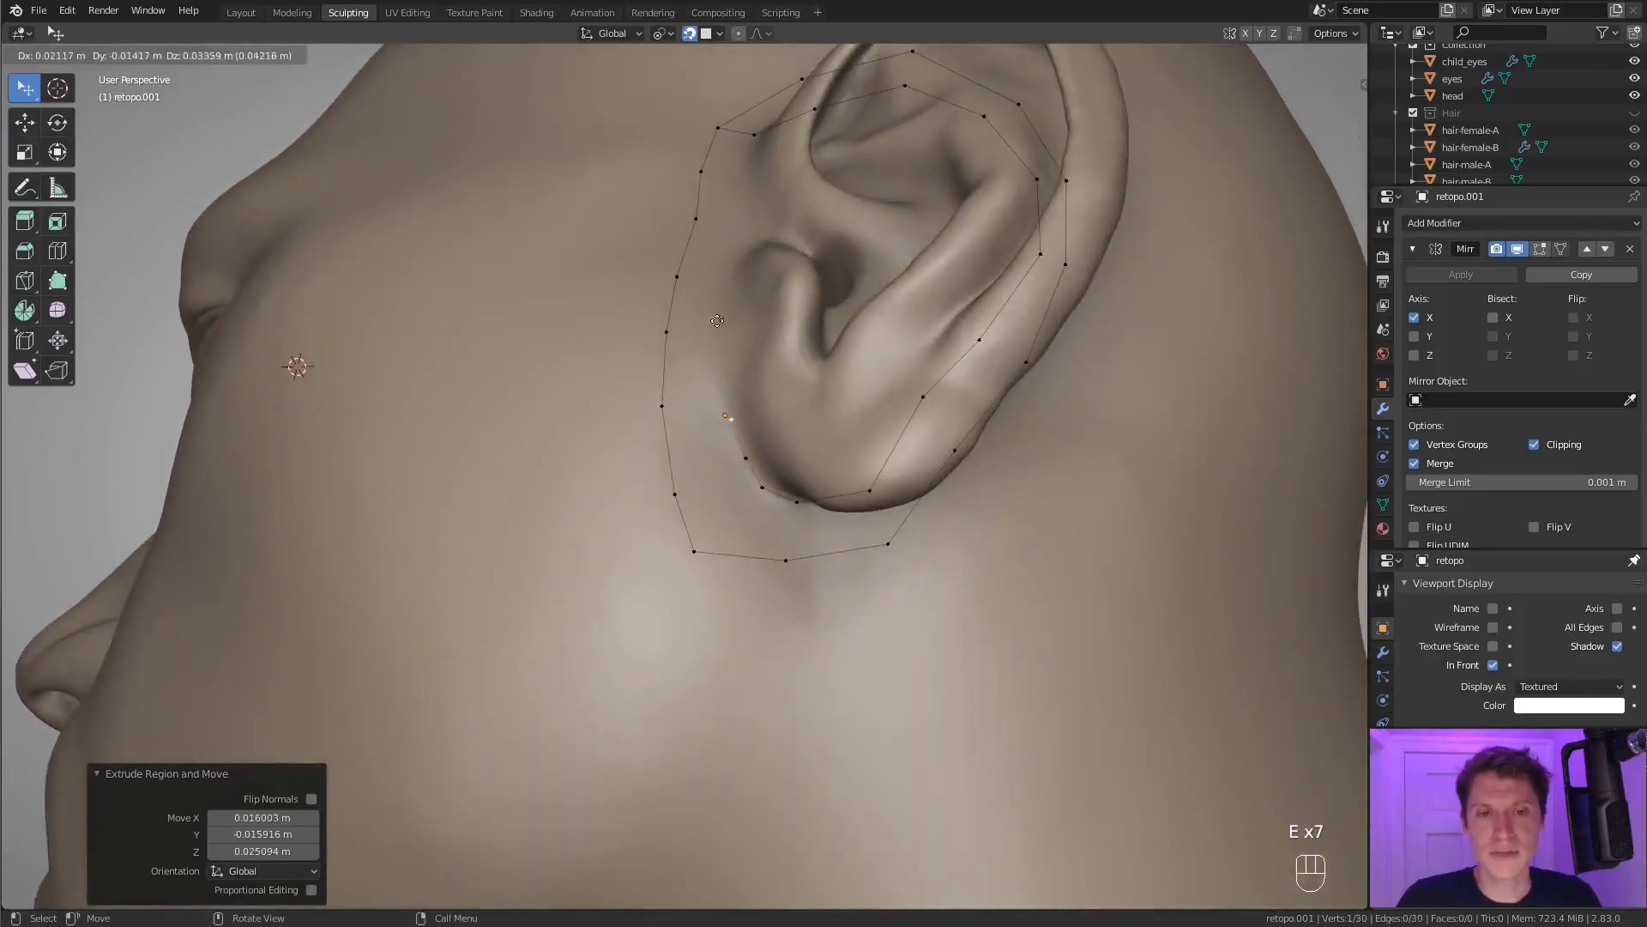
click(713, 307)
Extrude four vertices up the front of the ear to bring the inner chain back near its start.
middle_drag(713, 307, 748, 297)
key(e)
click(732, 295)
key(e)
click(732, 294)
key(e)
click(766, 259)
key(e)
click(761, 174)
Fill the gap between the outer and inner loops with a continuous ring of quads around the ear.
key(f)
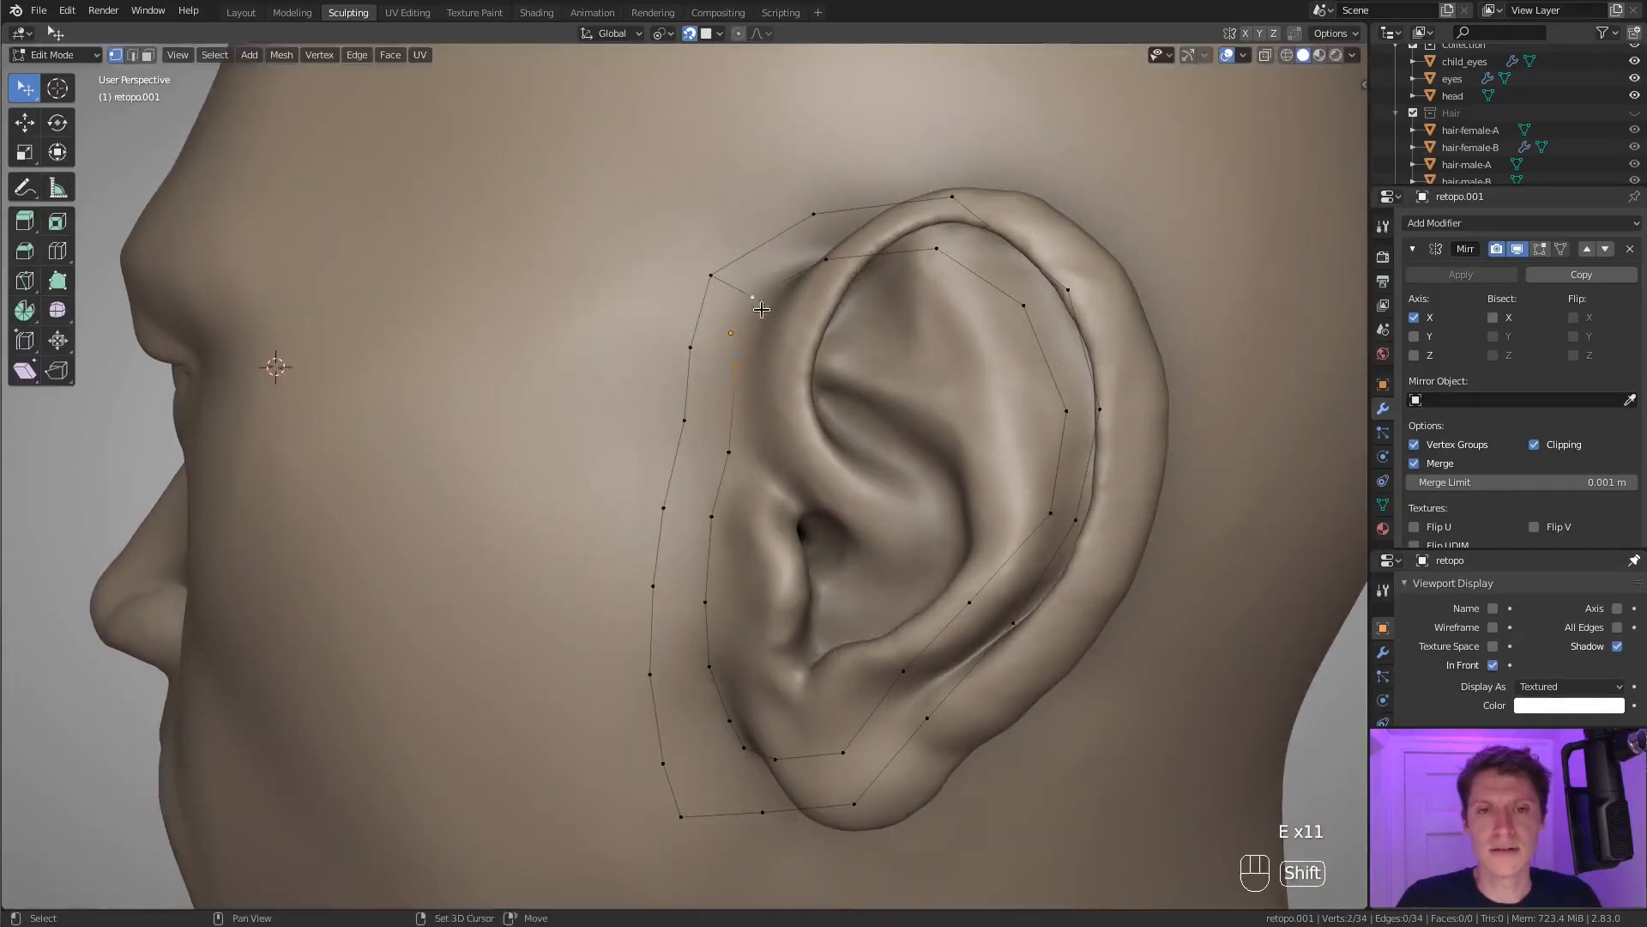
key(f)
key(f)
key(f)
key(f)
key(f)
key(f)
key(f)
key(f)
key(f)
key(f)
key(f)
key(f)
key(f)
key(f)
key(f)
key(f)
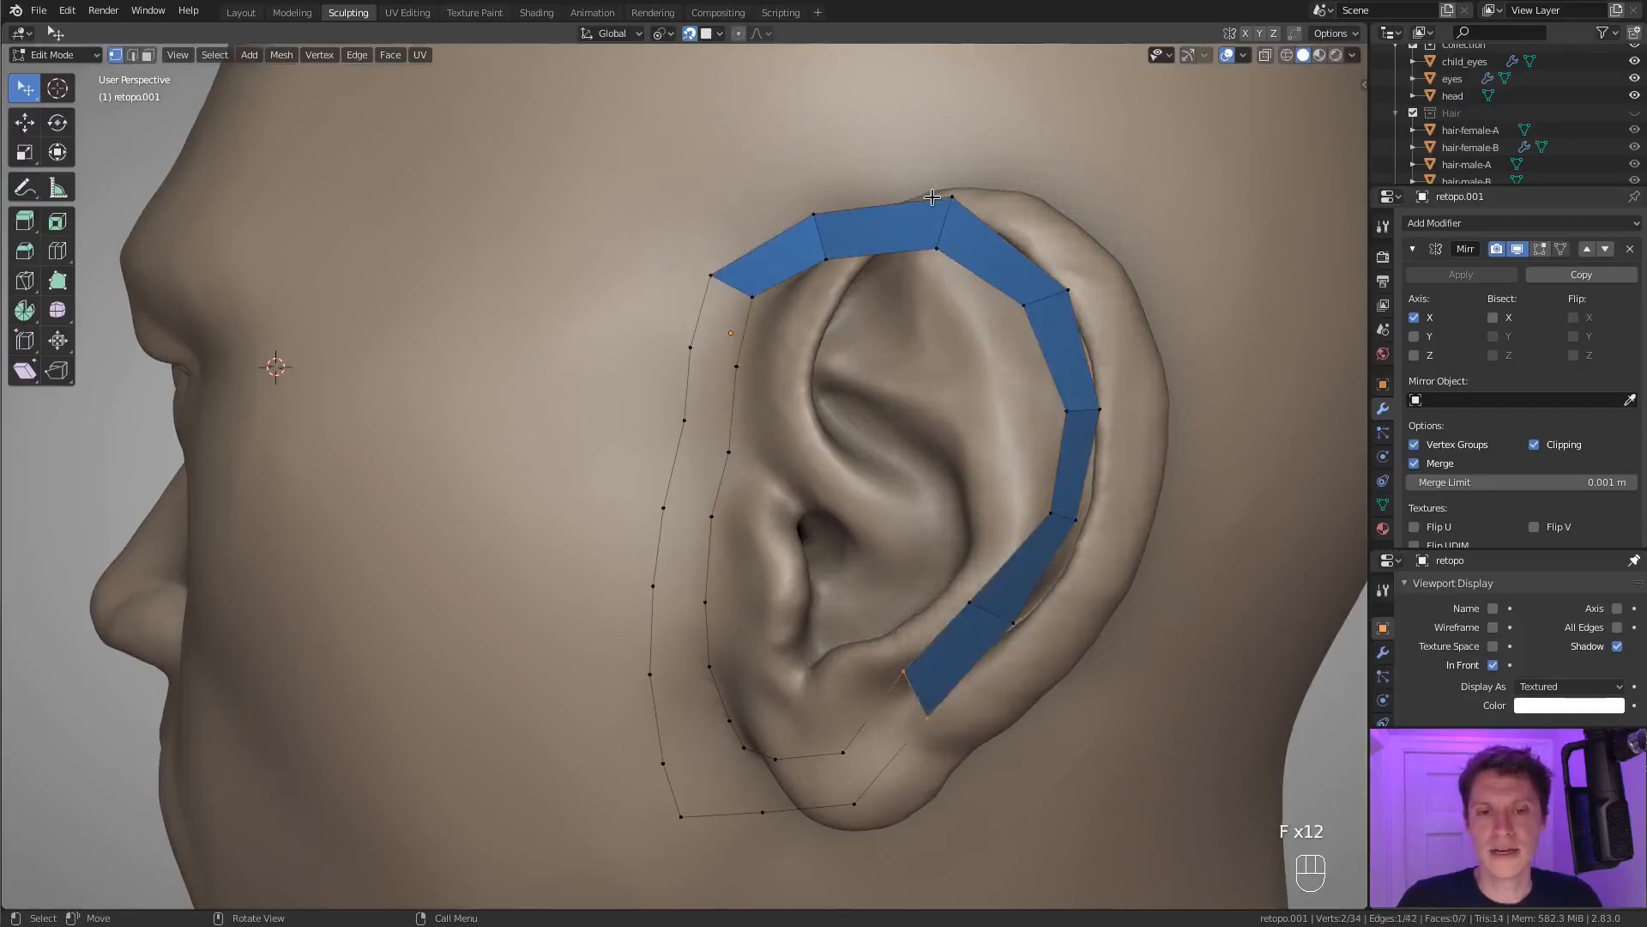
key(f)
key(f)
key(f)
key(f)
key(f)
key(f)
key(f)
key(f)
key(f)
key(f)
key(f)
middle_drag(999, 251, 1027, 247)
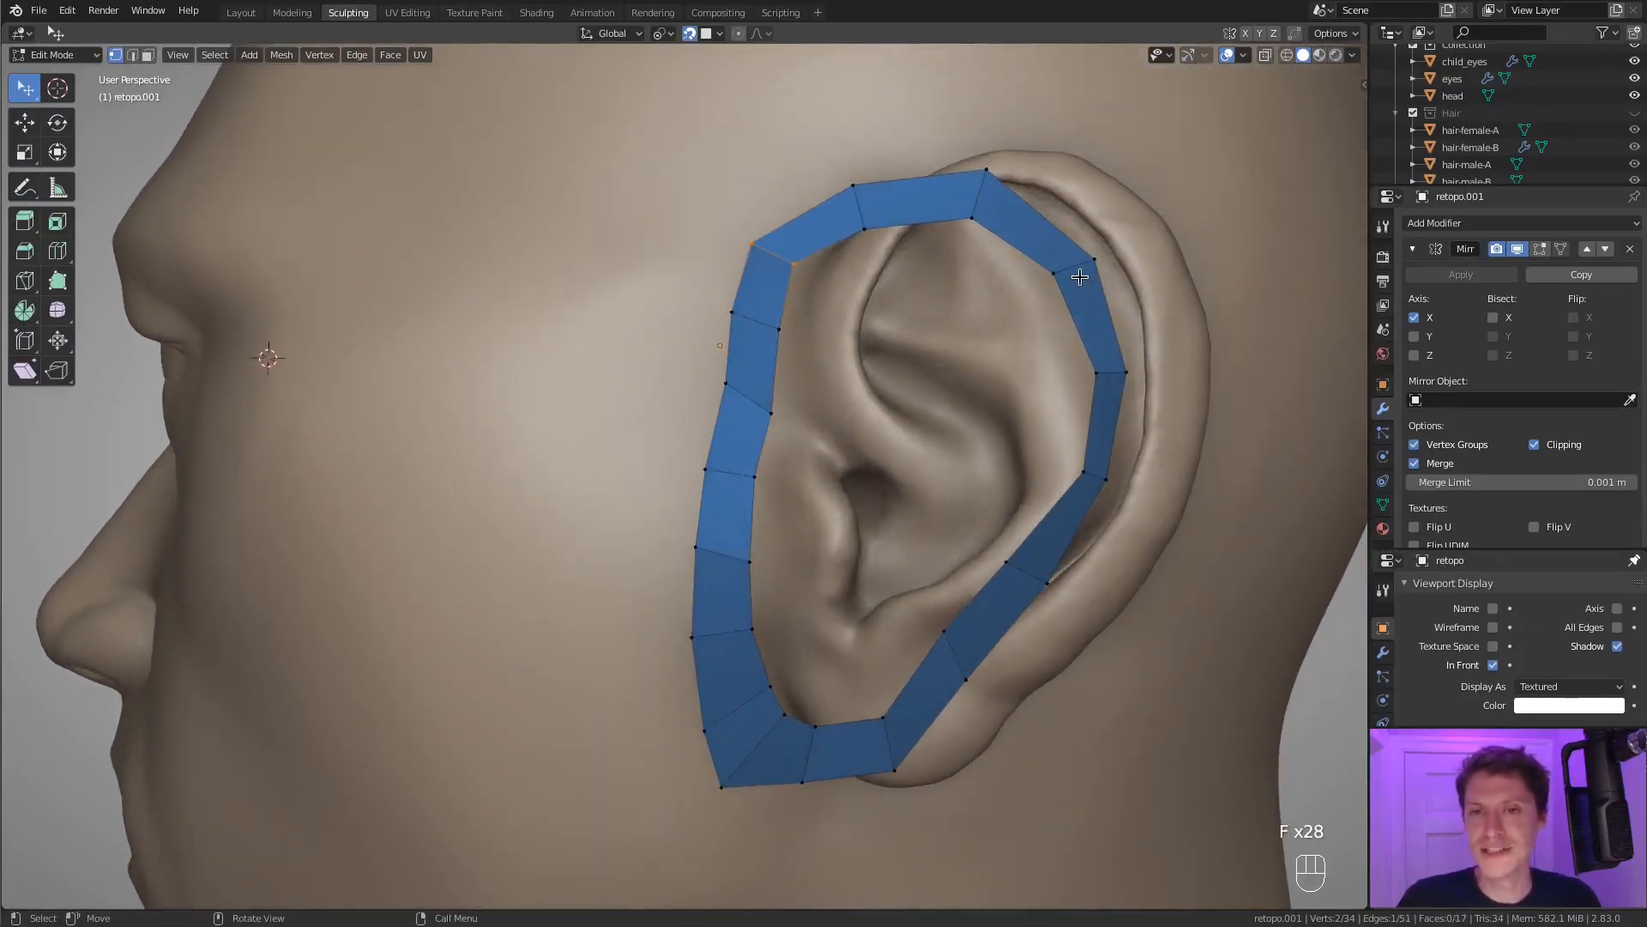
Circle-select the strip faces along the front of the ear and hide them.
middle_drag(1027, 382, 929, 405)
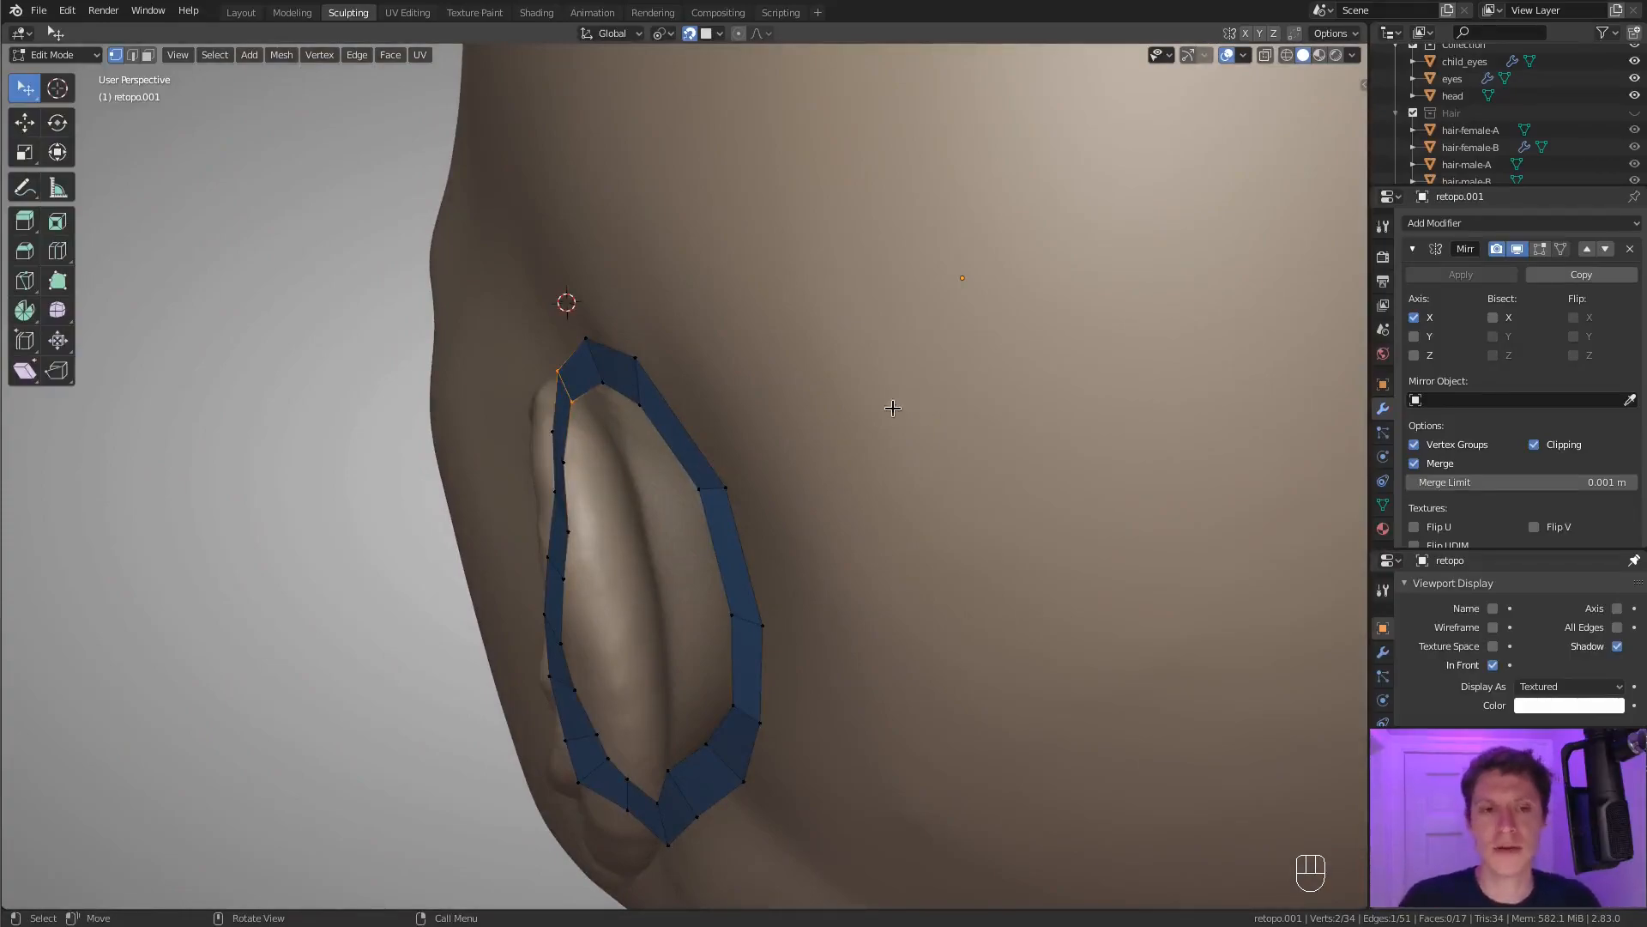
middle_drag(846, 420, 765, 449)
key(a)
key(a)
key(a)
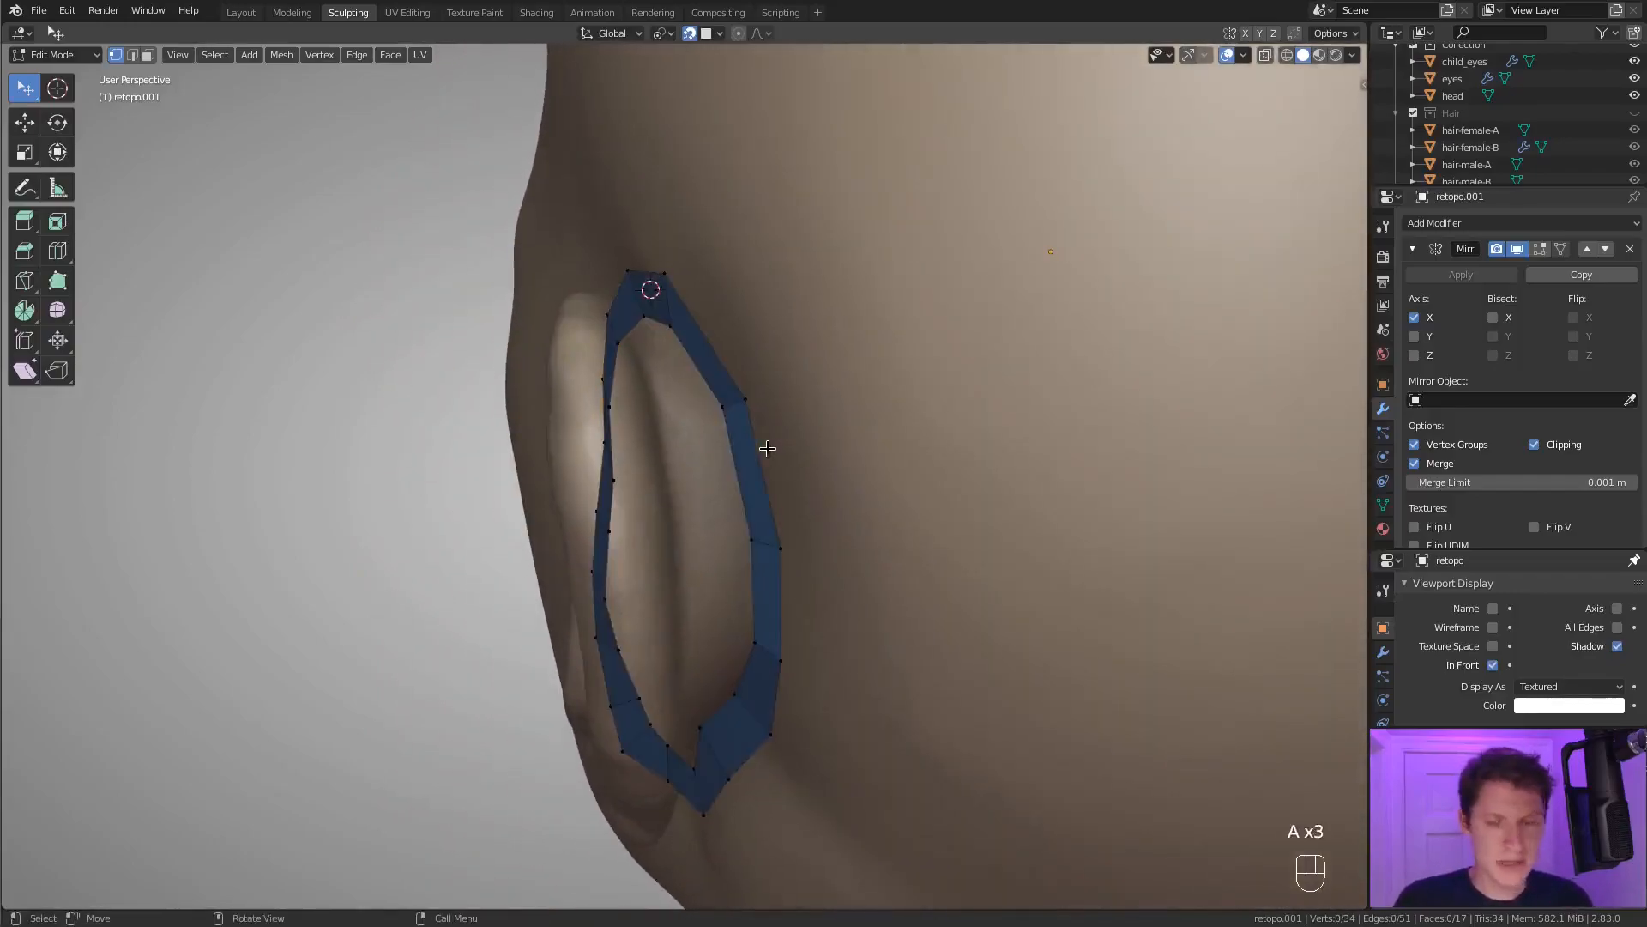
middle_drag(618, 454, 622, 438)
key(c)
mouse_move(600, 429)
mouse_down()
mouse_move(583, 481)
mouse_move(613, 635)
mouse_move(655, 698)
mouse_up()
right_click(654, 699)
key(h)
Undo the hiding of the front strip faces.
middle_drag(754, 456, 841, 520)
mouse_move(1009, 503)
middle_down()
mouse_move(1081, 430)
mouse_move(1028, 518)
middle_up()
ctrl+middle_drag(1028, 518, 1036, 471)
key(ctrl+z)
middle_drag(1141, 394, 949, 511)
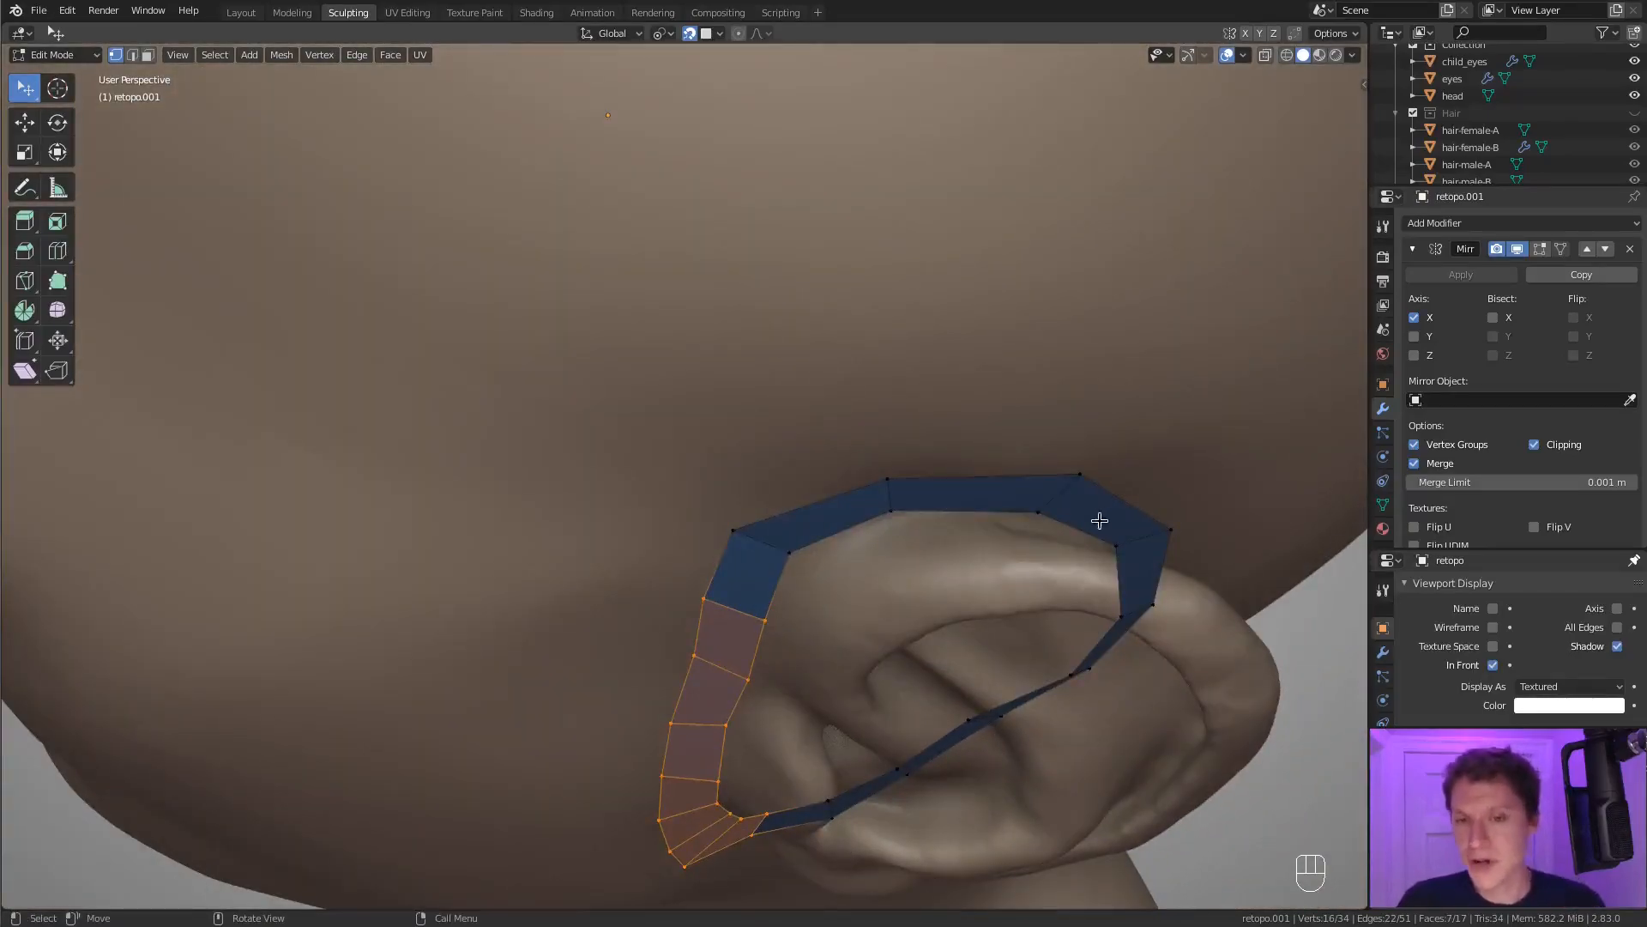
Extrude new vertices from the front of the inner loop outward over the upper fold of the ear.
click(809, 521)
middle_drag(807, 602, 841, 571)
ctrl+right_click(831, 571)
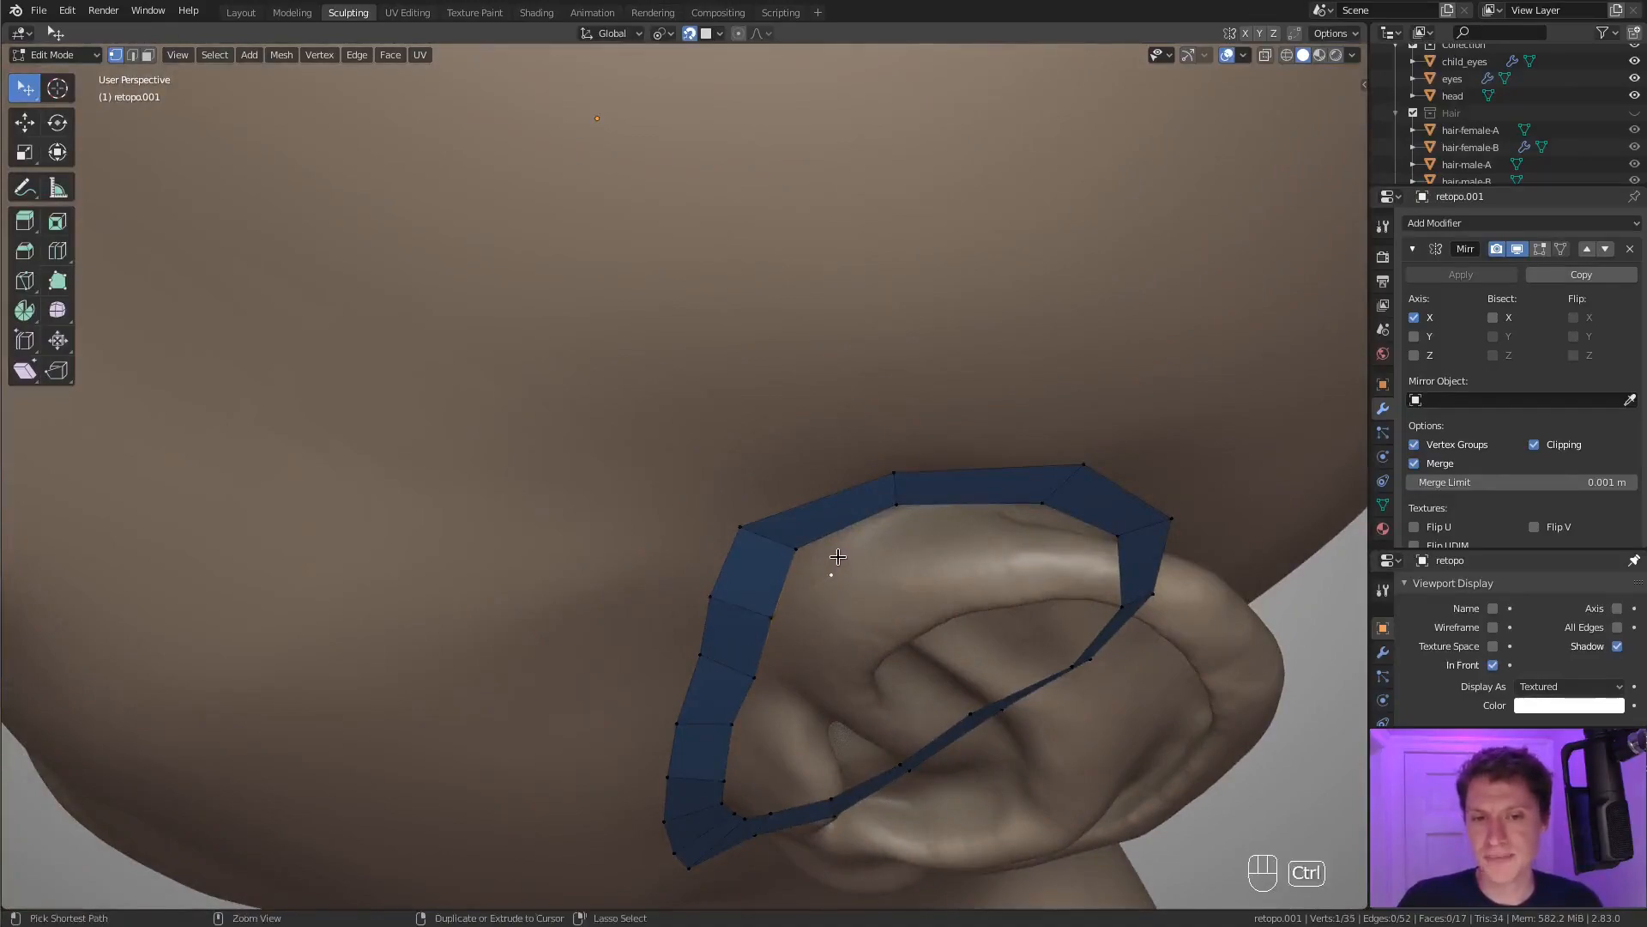
key(f)
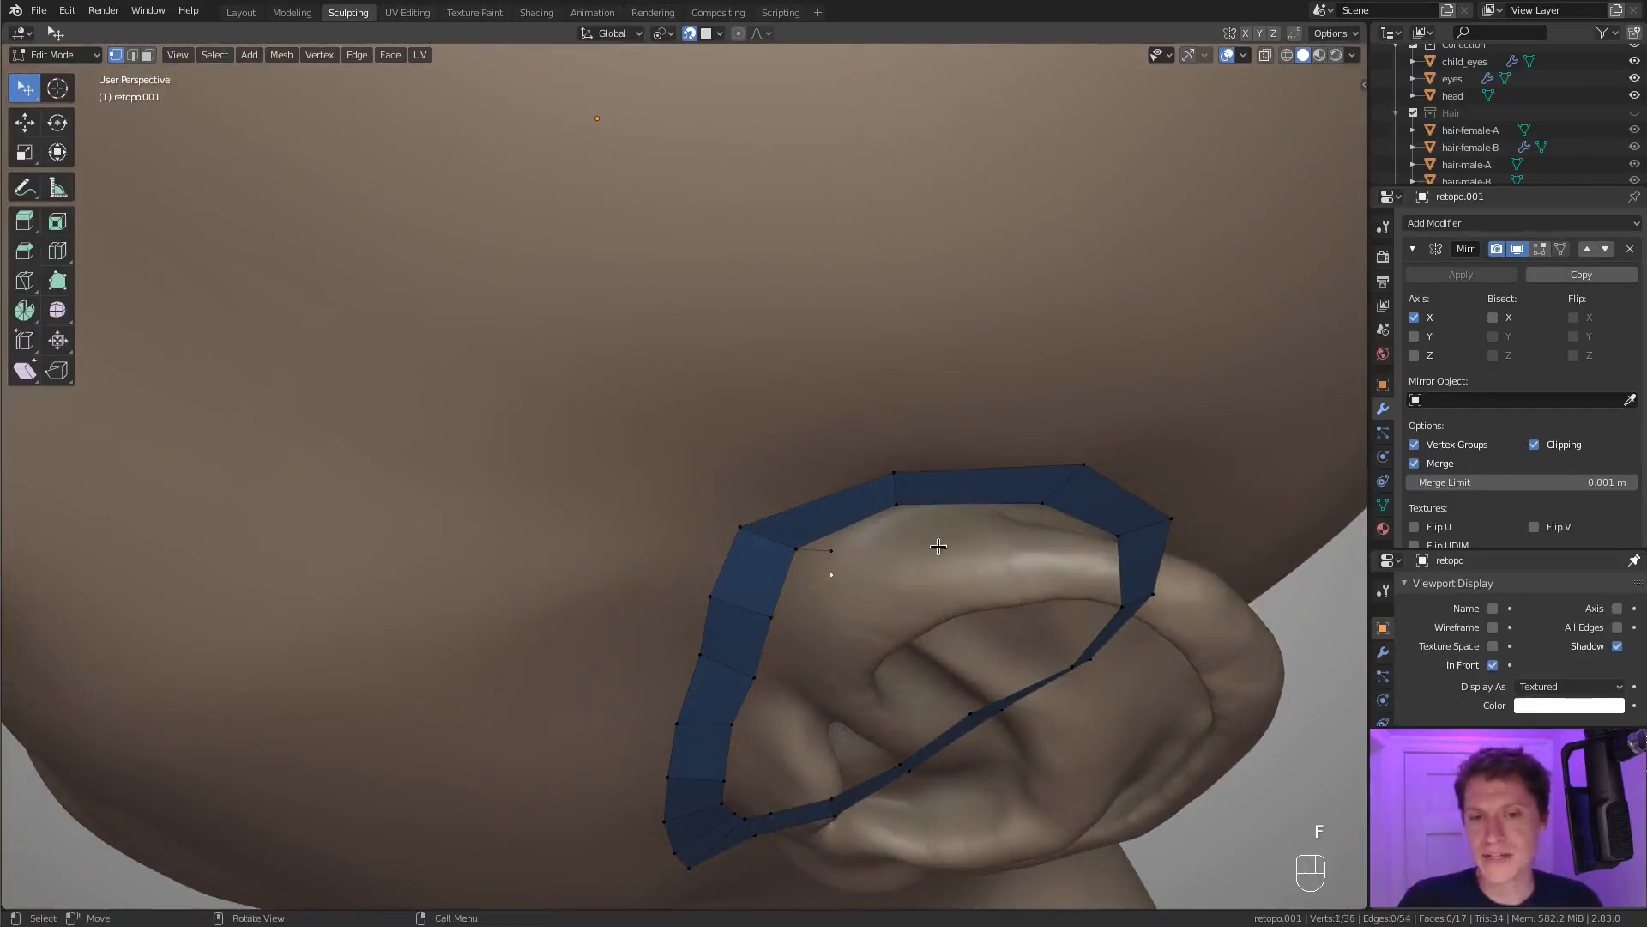
ctrl+right_click(935, 556)
middle_drag(1029, 515, 931, 551)
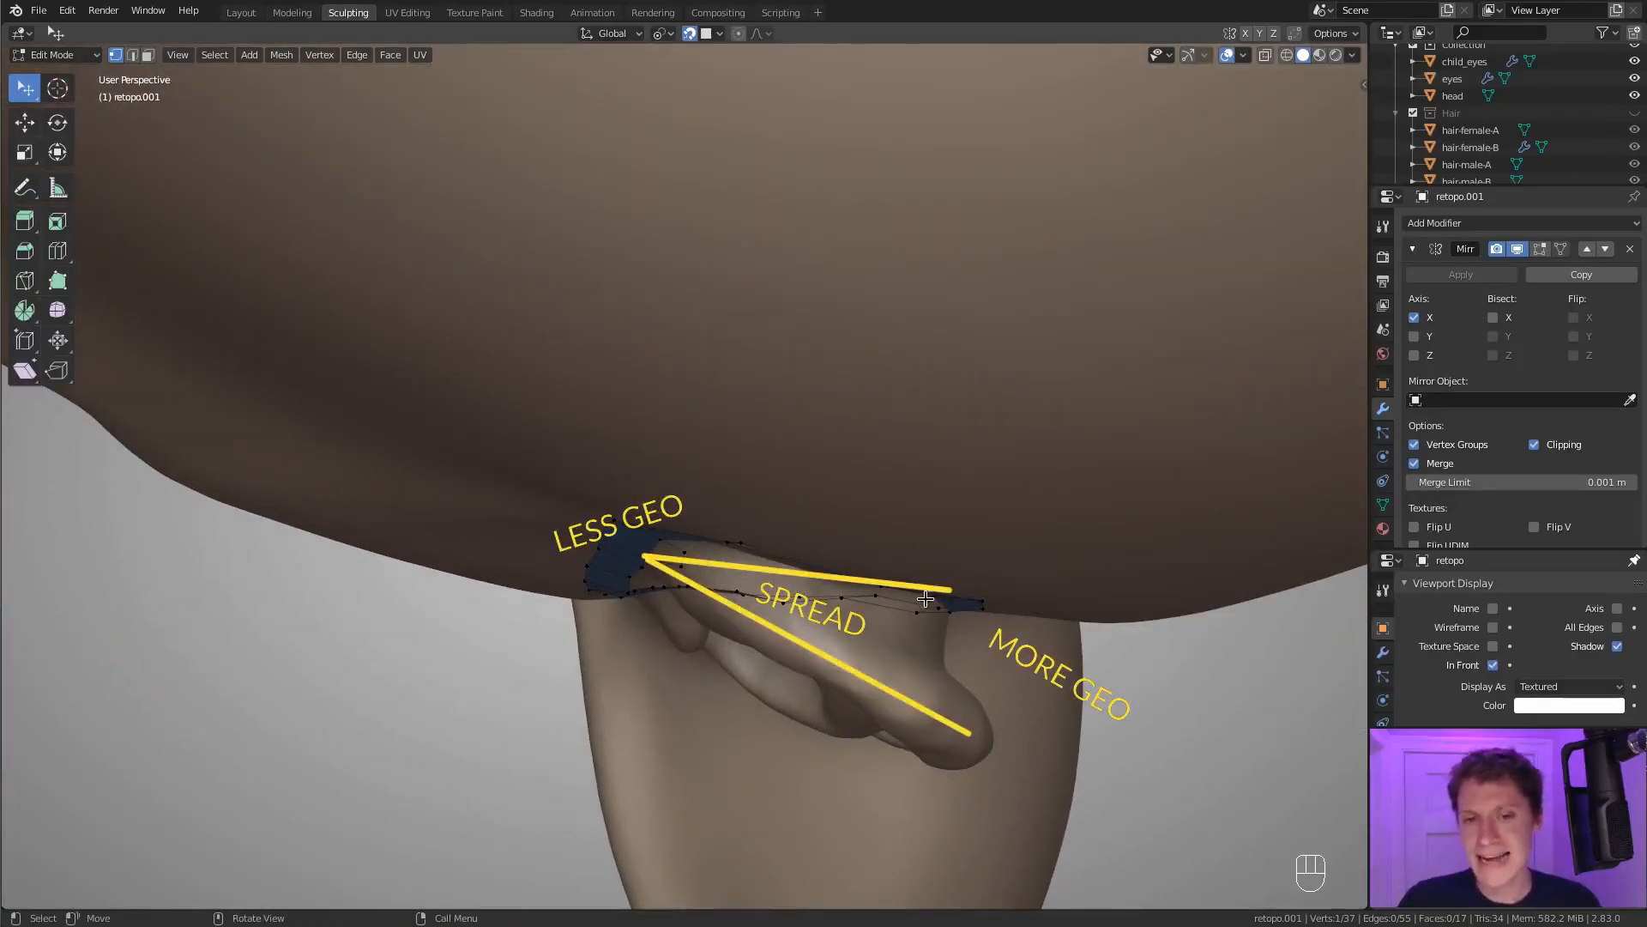
right_click(950, 629)
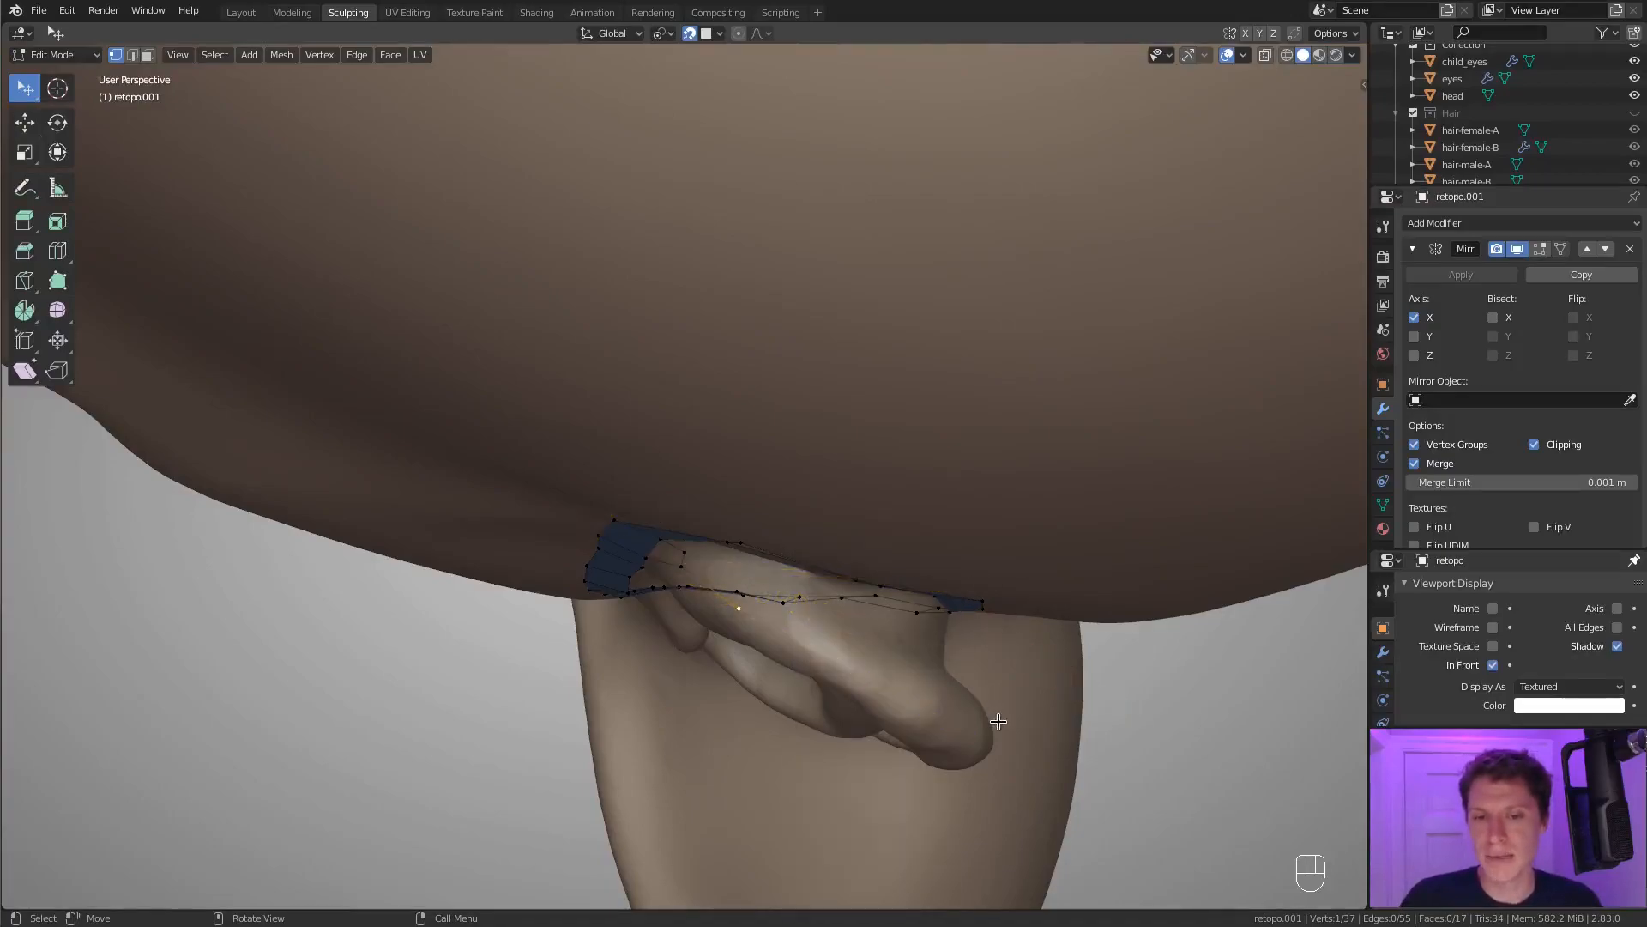
Fill a quad between the inner loop and the new vertices at the front top of the ear.
middle_drag(998, 720, 746, 449)
shift+click(711, 469)
shift+click(719, 441)
shift+click(753, 436)
key(f)
middle_drag(904, 423, 714, 448)
Circle-select the strip faces along the front of the ear and hide them.
key(a)
key(a)
key(a)
key(c)
mouse_move(569, 514)
mouse_down()
mouse_move(567, 583)
mouse_move(627, 721)
mouse_move(686, 798)
mouse_up()
right_click(686, 798)
Continue the vertex chain along the top of the outer rim with an extrusion and adjust the new vertex's position.
middle_drag(748, 575, 705, 573)
click(702, 574)
middle_drag(820, 553, 871, 531)
click(1017, 544)
click(760, 446)
middle_drag(960, 577, 785, 538)
key(e)
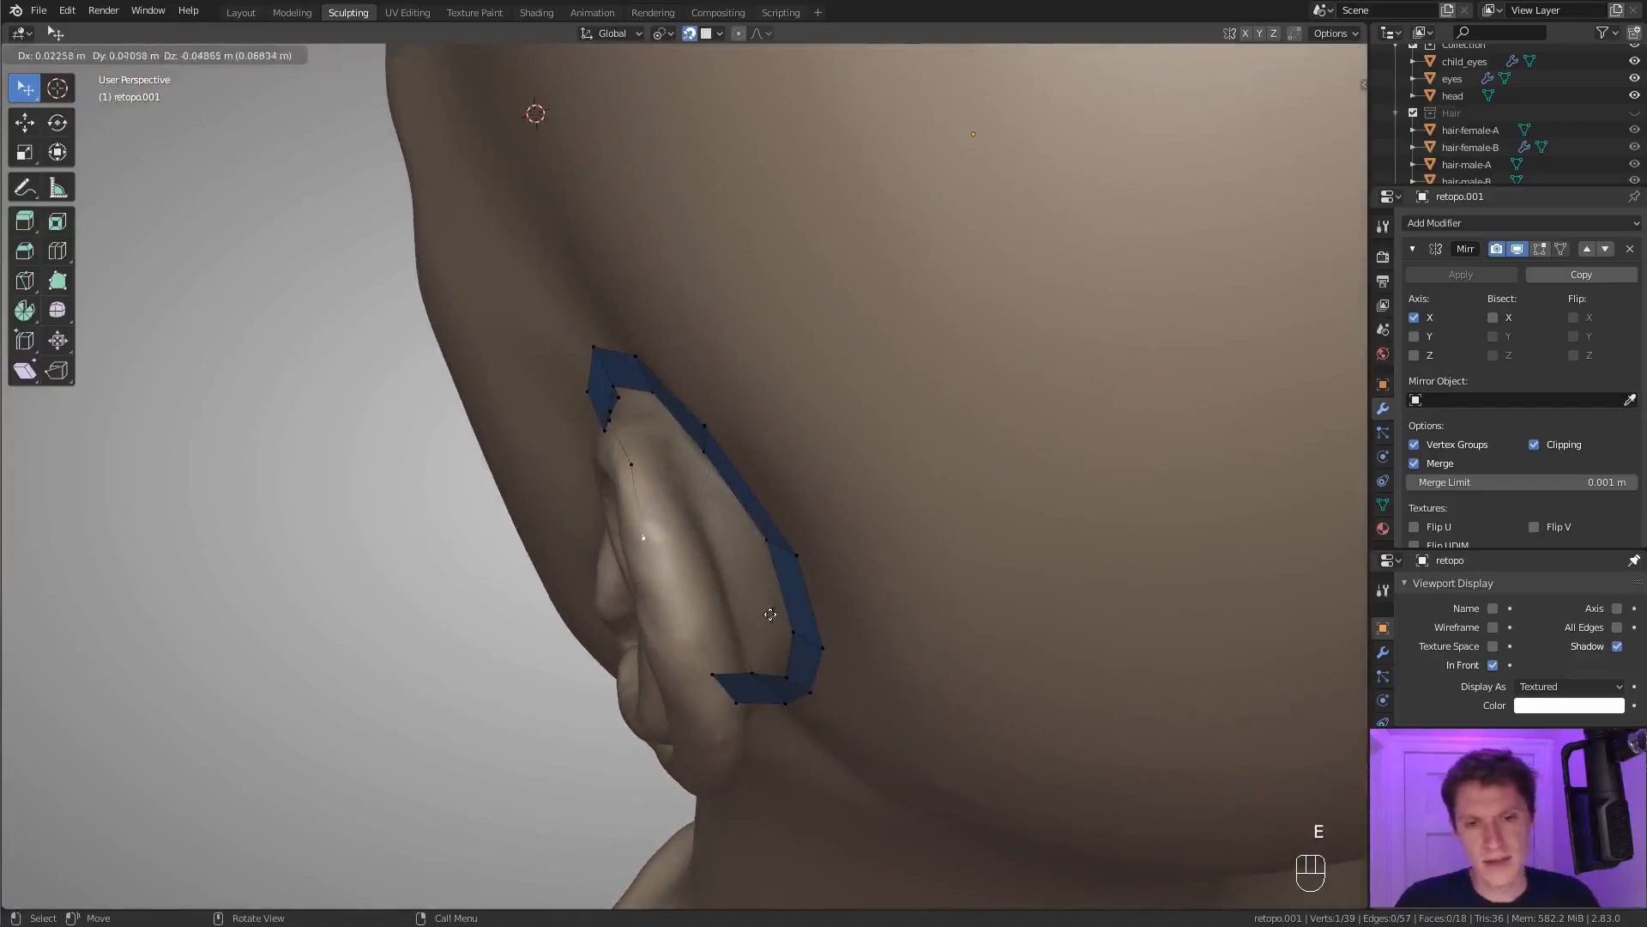
click(803, 654)
mouse_move(721, 502)
middle_down()
mouse_move(625, 268)
mouse_move(684, 228)
mouse_move(704, 463)
mouse_move(725, 471)
middle_up()
key(g)
click(696, 471)
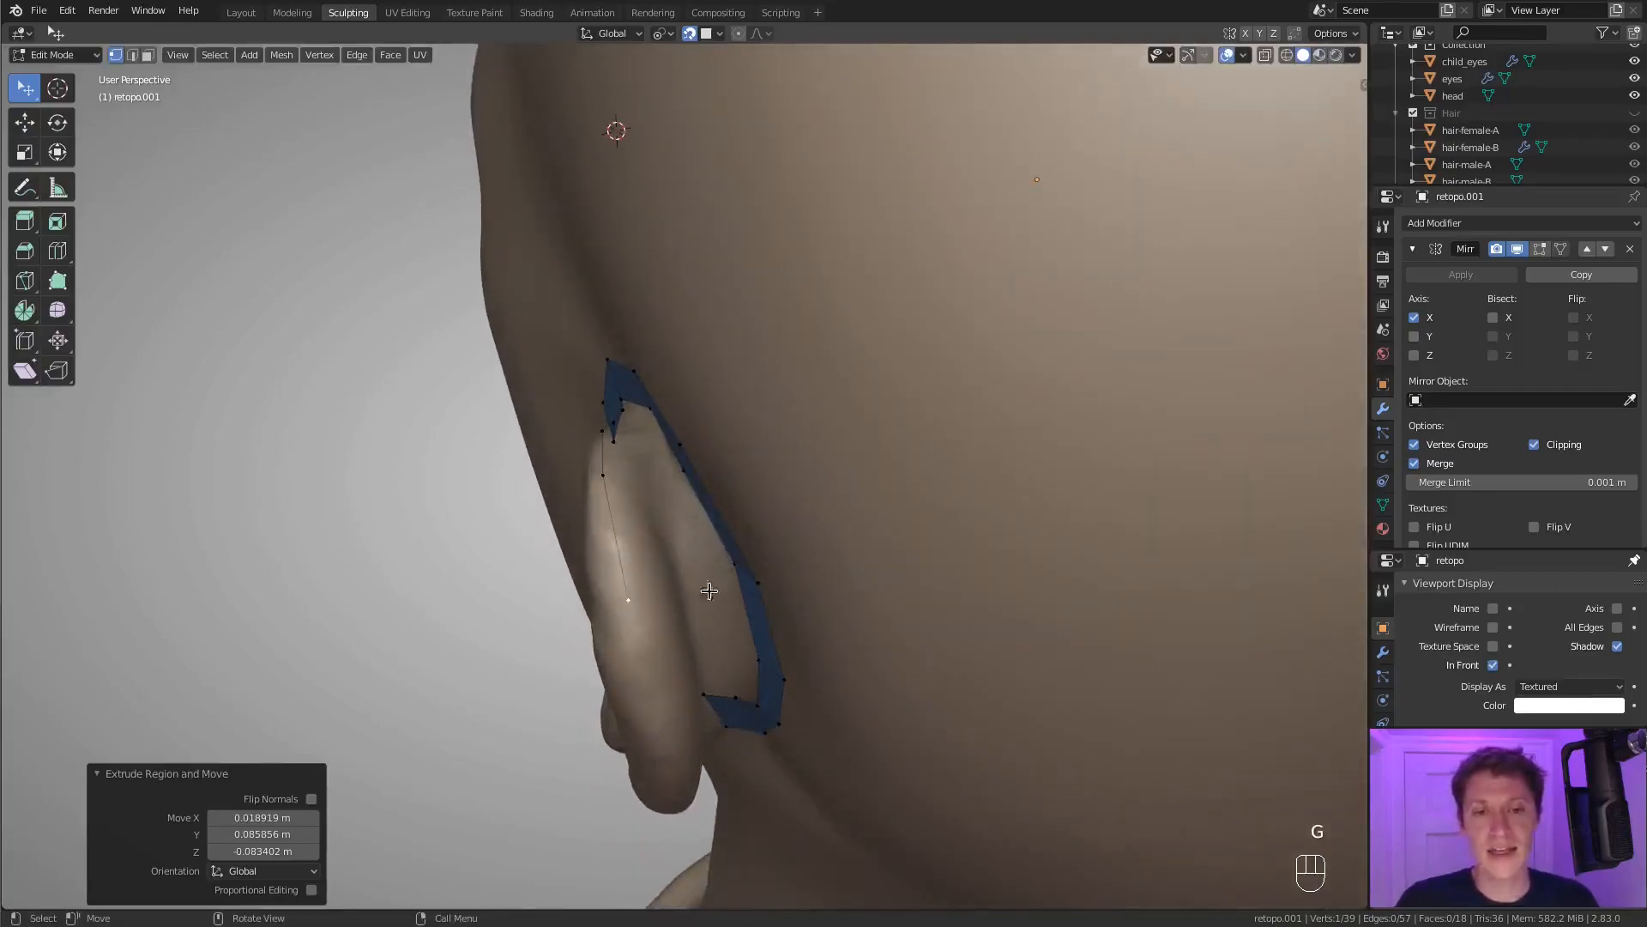
Reposition the end vertex on the outer rim, extrude another one further down the back and adjust it.
middle_drag(659, 583, 692, 464)
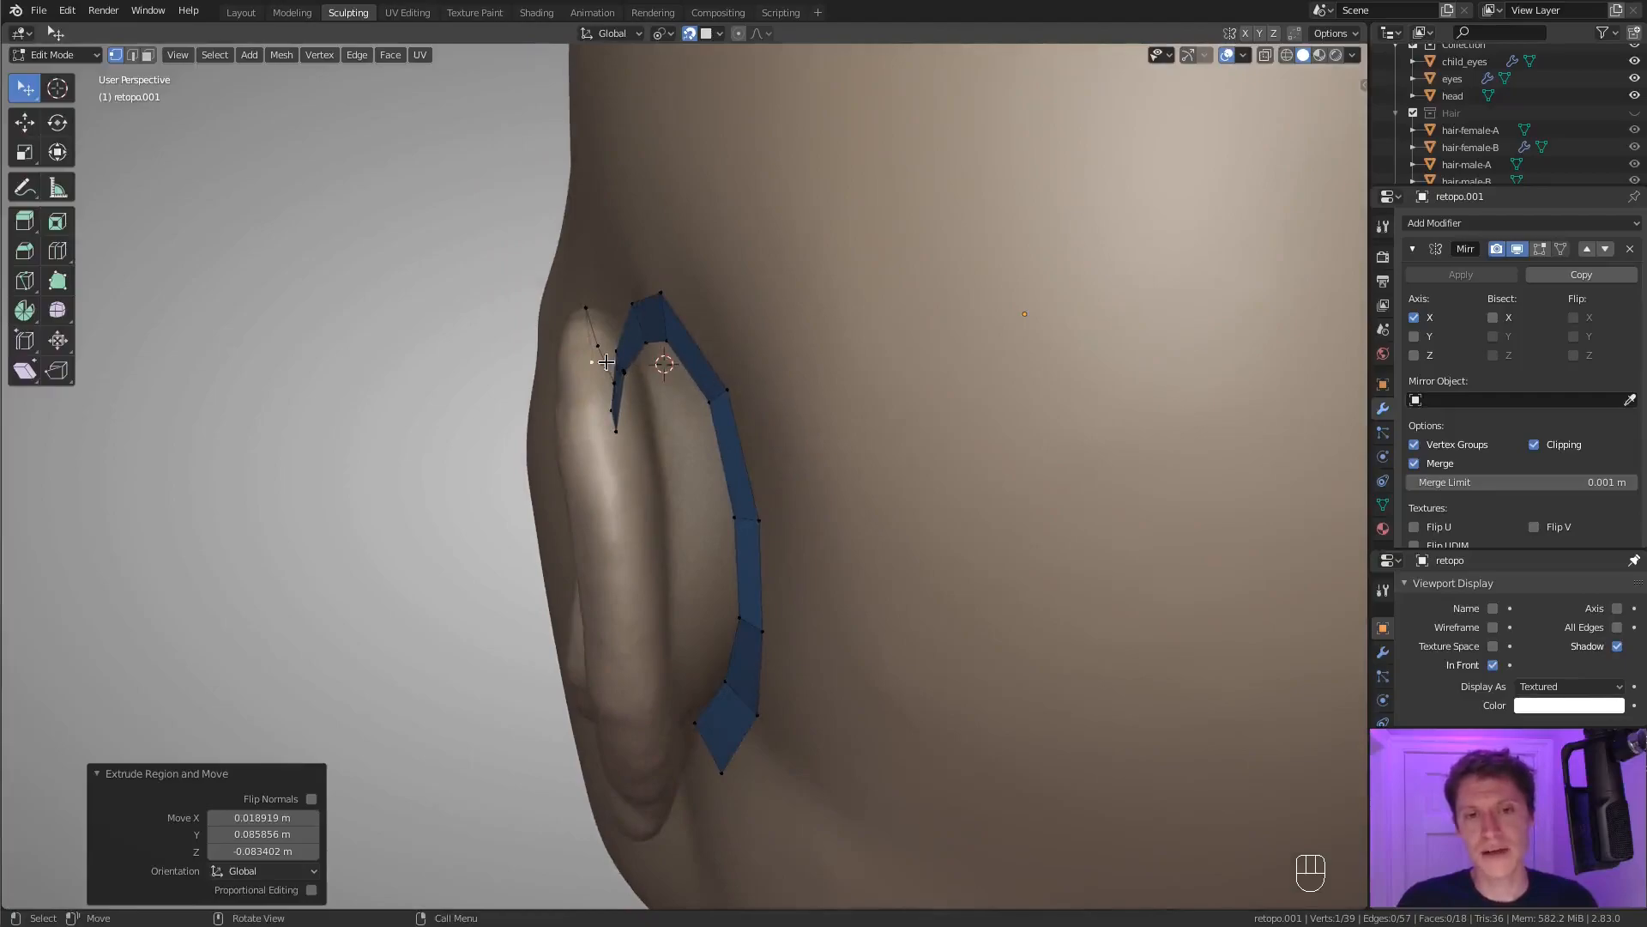
mouse_move(703, 380)
middle_down()
mouse_move(698, 423)
mouse_move(706, 409)
middle_up()
key(g)
click(735, 455)
key(e)
click(758, 583)
middle_drag(759, 583, 761, 490)
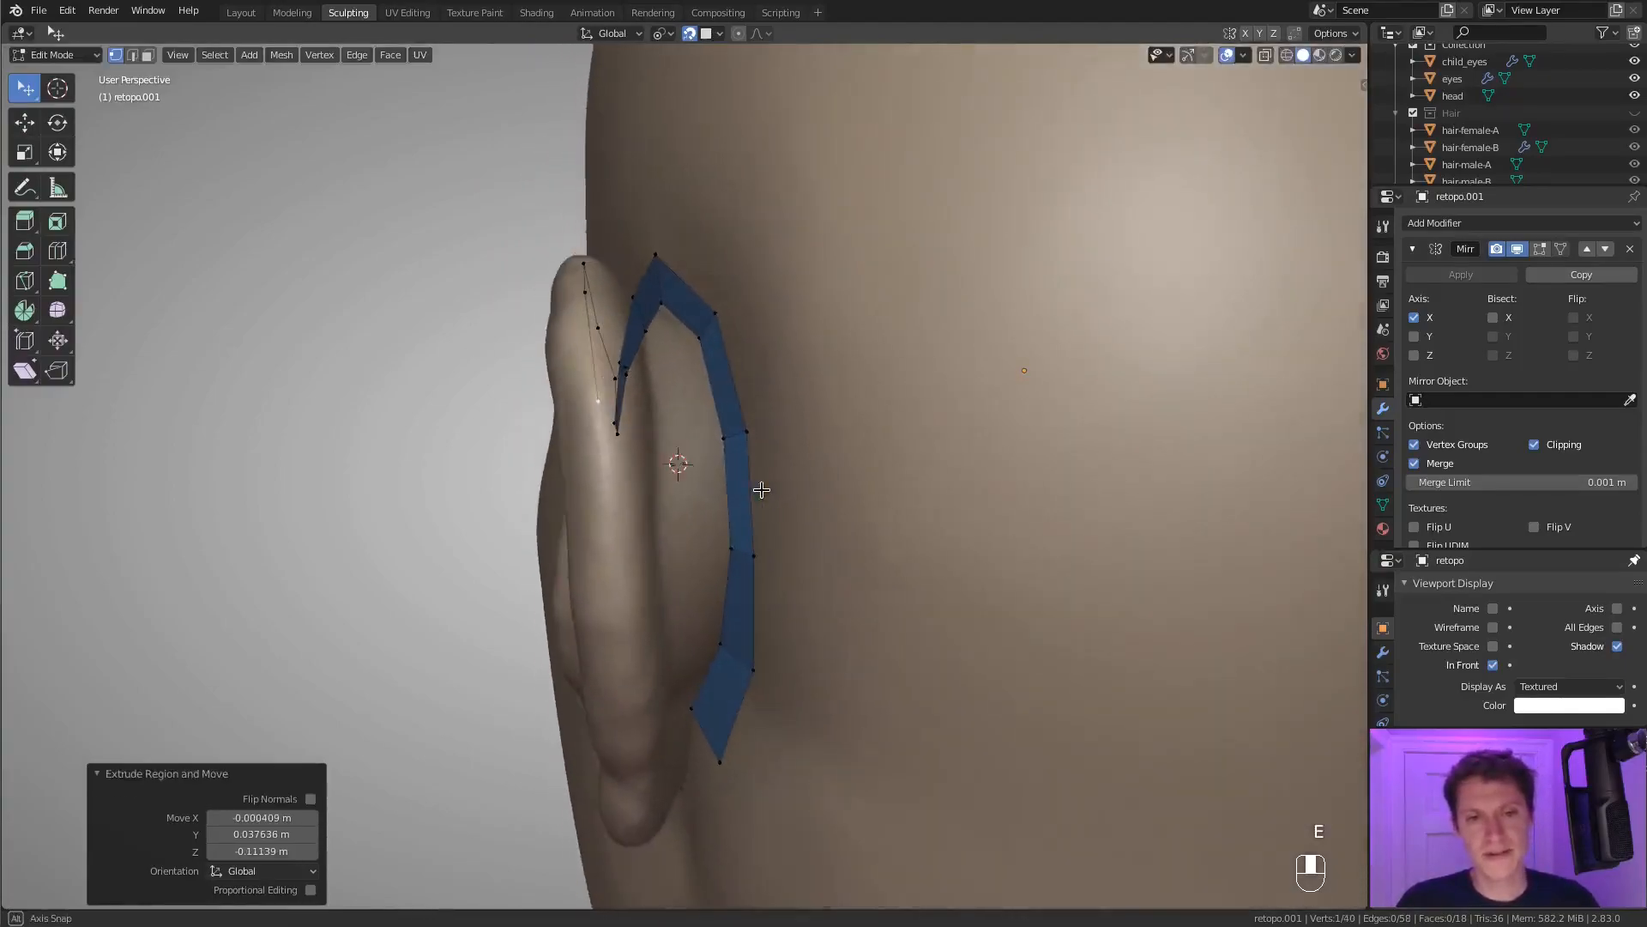
key(g)
click(763, 518)
Extrude two more vertices down the outer rim toward the earlobe and adjust the last one.
key(e)
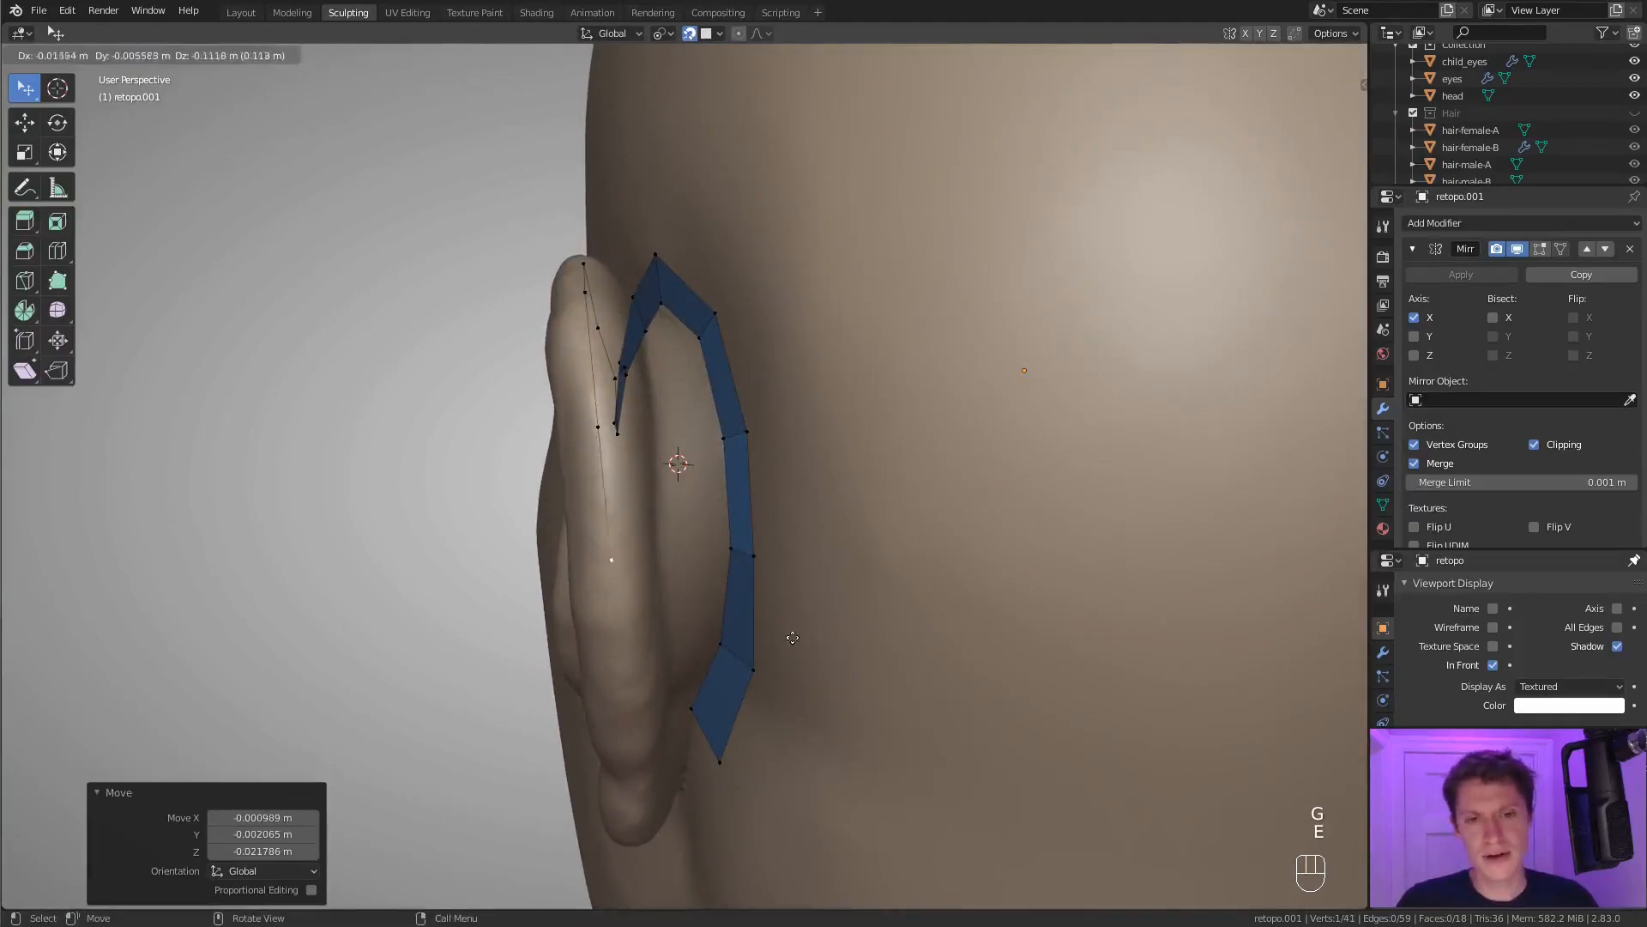
click(790, 630)
middle_drag(791, 630, 802, 482)
key(e)
click(812, 615)
middle_drag(812, 614, 772, 541)
key(g)
click(798, 470)
Reposition the lower rim vertices and extrude one more vertex at the earlobe.
click(598, 382)
key(g)
click(613, 405)
click(621, 416)
middle_drag(644, 421, 596, 423)
key(e)
click(603, 561)
shift+click(688, 537)
key(f)
key(f)
key(f)
middle_drag(706, 378, 673, 493)
key(ctrl+z)
key(ctrl+z)
key(ctrl+z)
Connect an upper rim vertex to the matching inner loop vertex with an edge across the back of the ear.
middle_drag(691, 403, 738, 522)
click(692, 539)
shift+click(645, 571)
key(f)
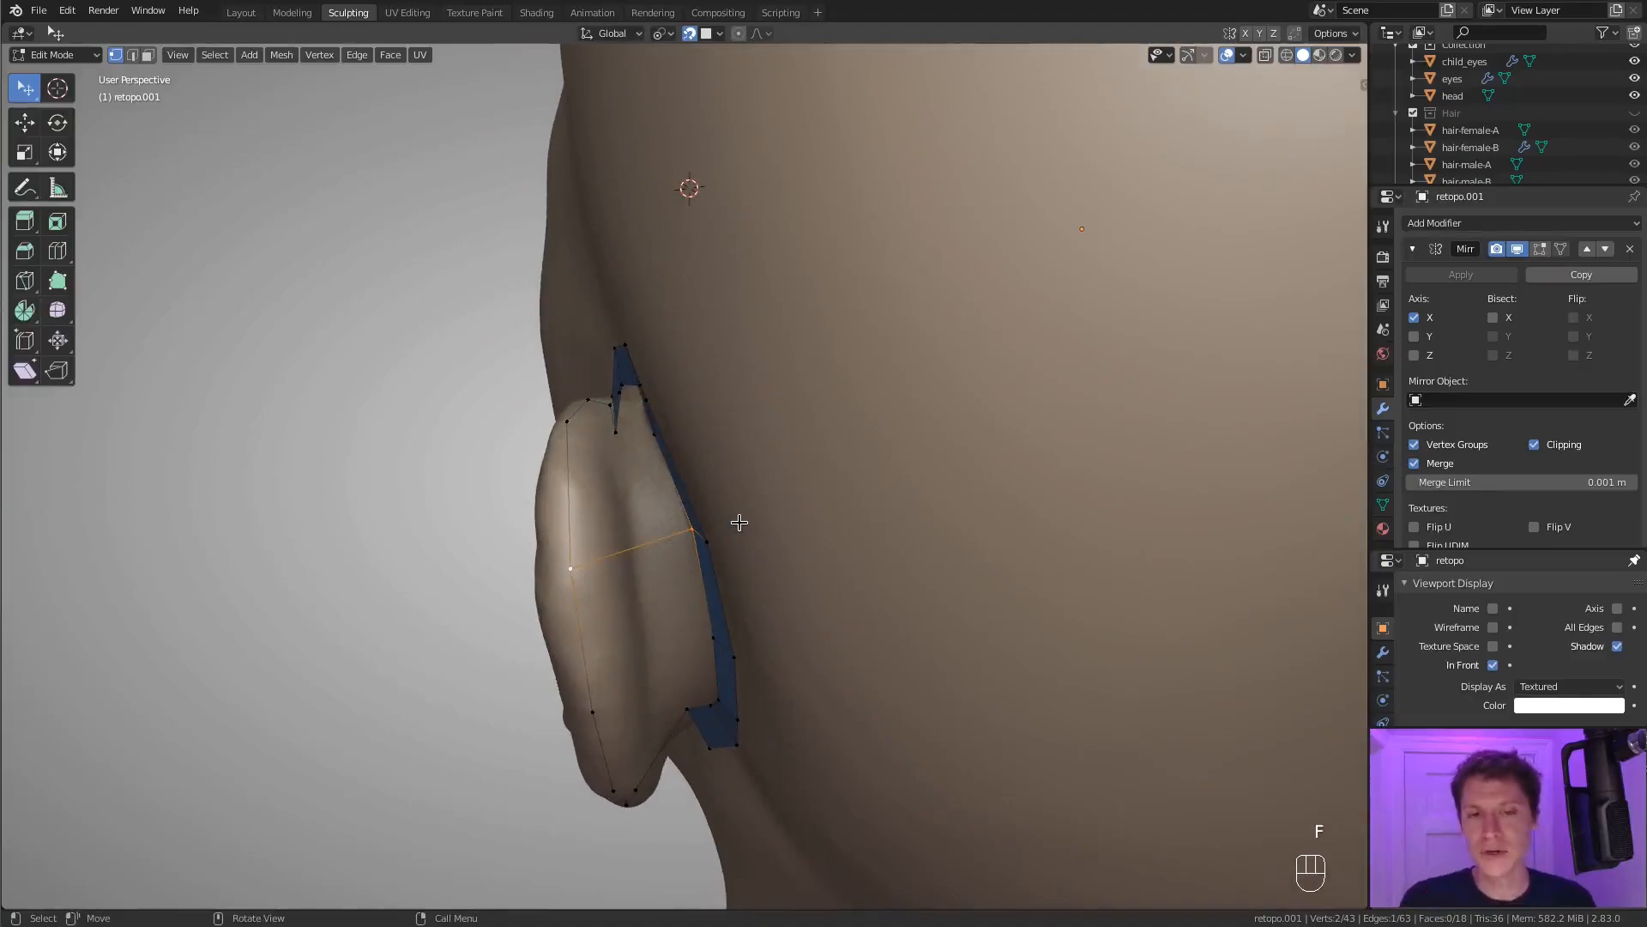
middle_drag(666, 530, 649, 533)
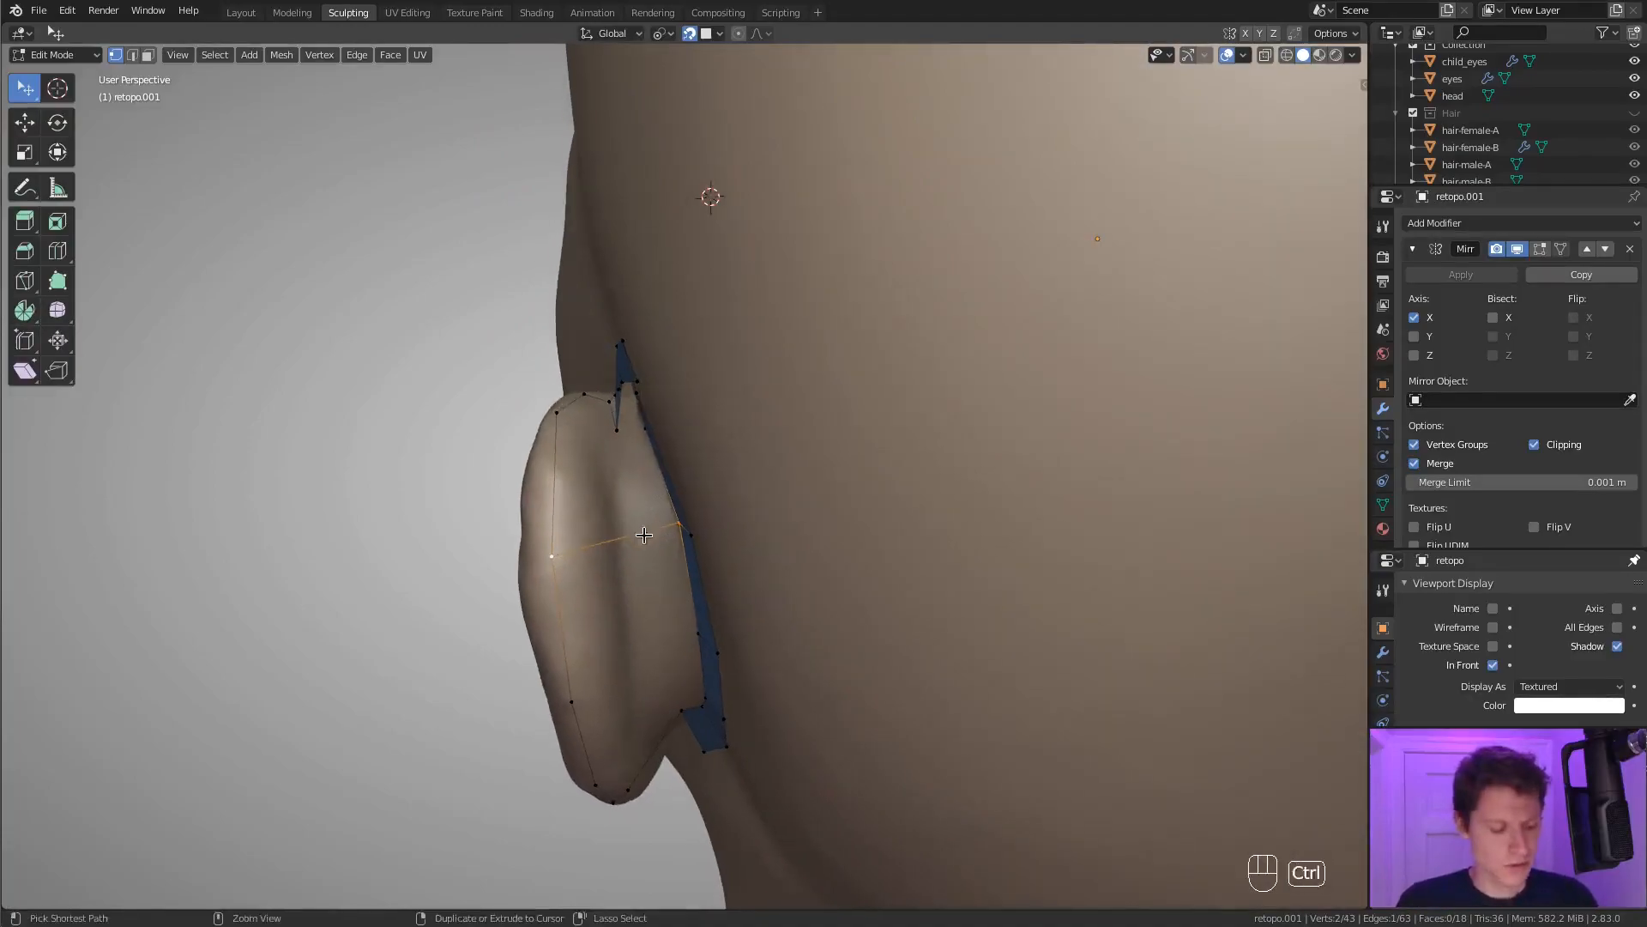
Cut the connecting edge once in its middle and move the new vertex onto the ear surface.
key(ctrl+r)
click(624, 524)
right_click(629, 520)
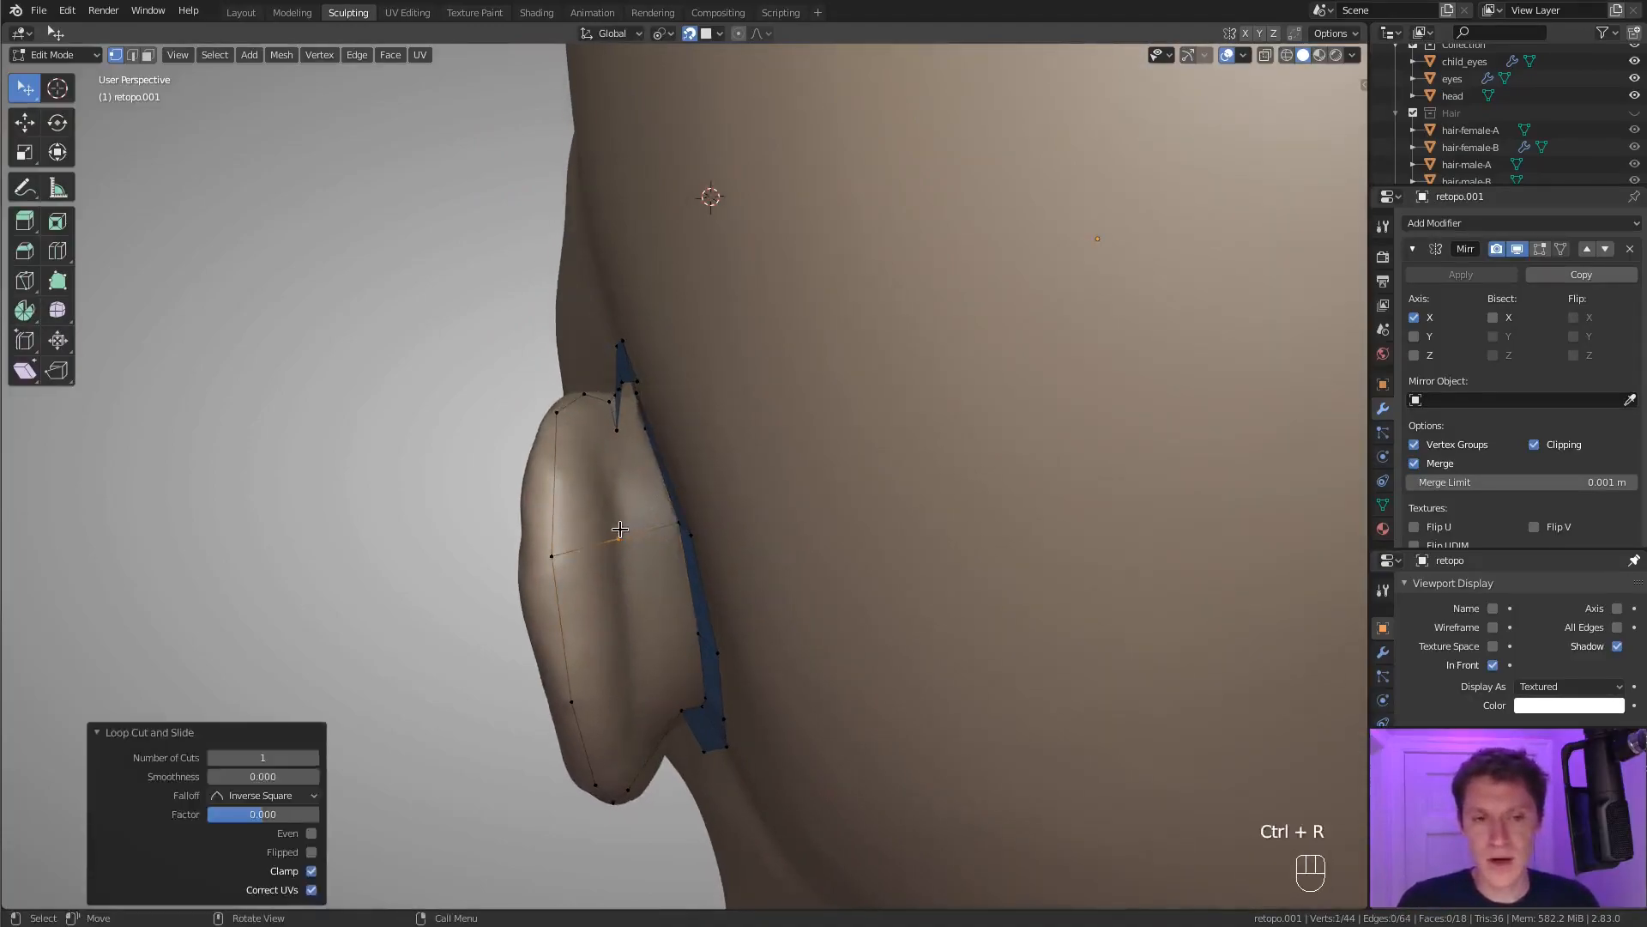
key(g)
click(633, 522)
middle_drag(631, 521, 602, 412)
Cut each half of the connecting edge once and snap the new vertices onto the back of the ear.
middle_drag(592, 576, 551, 477)
key(ctrl+r)
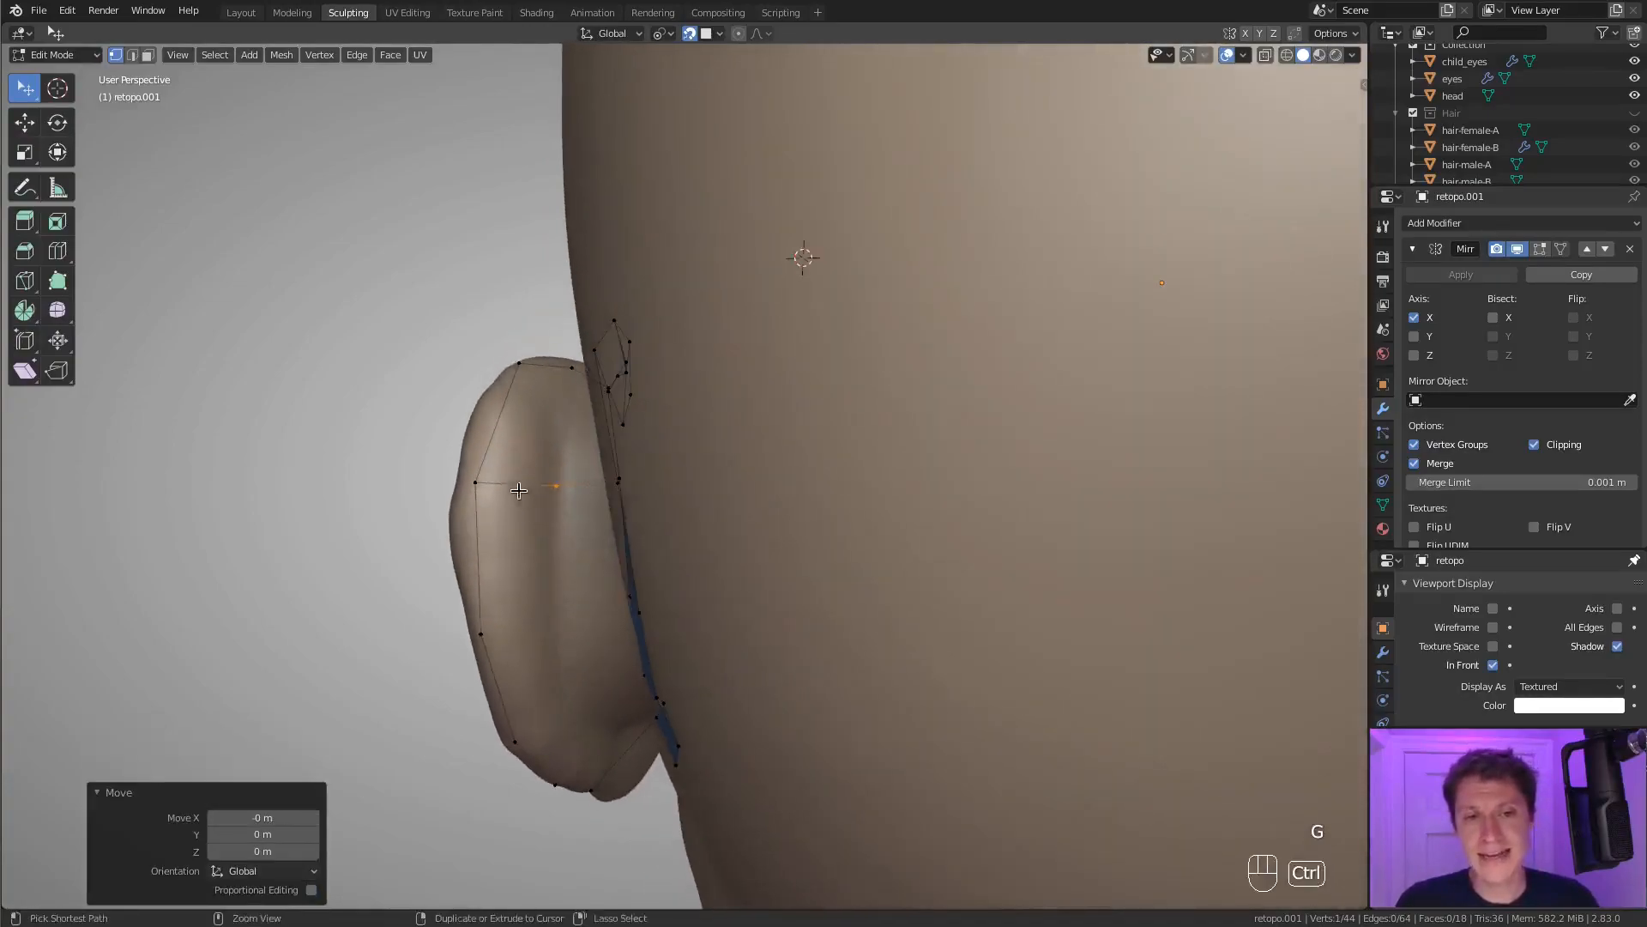
click(551, 477)
right_click(551, 477)
key(ctrl+r)
click(584, 478)
right_click(584, 478)
key(g)
click(552, 471)
middle_drag(579, 461, 593, 300)
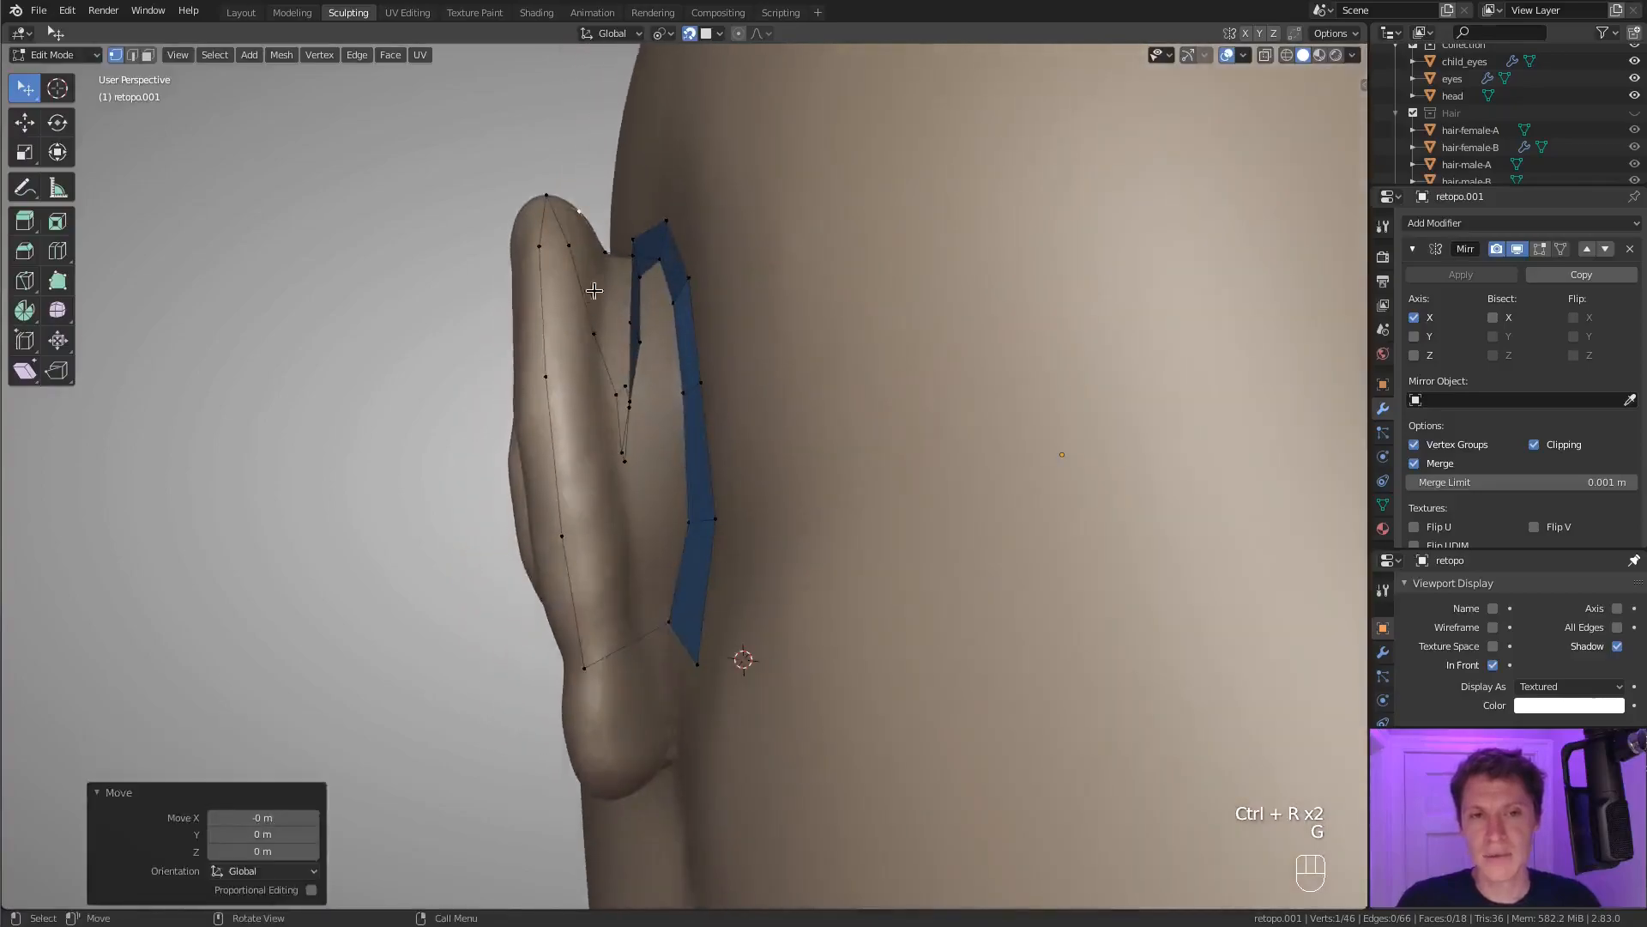
Reposition two vertices near the top of the ear's back side.
middle_drag(624, 242, 583, 532)
click(606, 401)
key(g)
click(618, 400)
key(g)
click(678, 529)
Extrude four new vertices from the inner loop across the upper back of the ear and join them with edges.
click(581, 531)
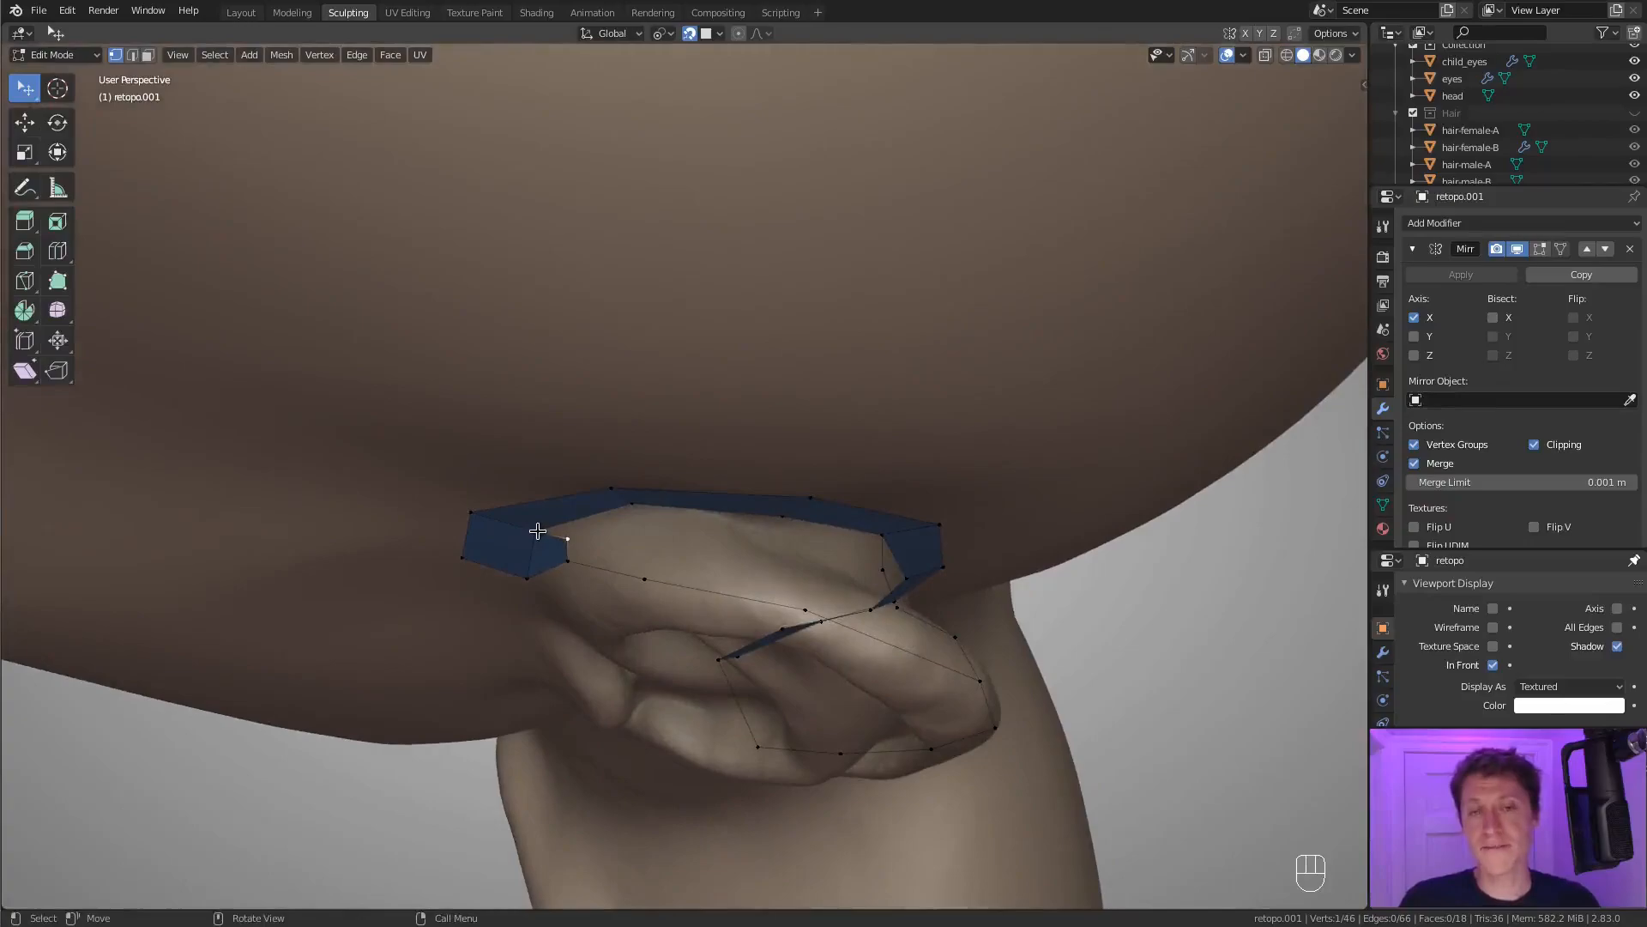
ctrl+right_click(648, 533)
middle_drag(648, 533, 682, 539)
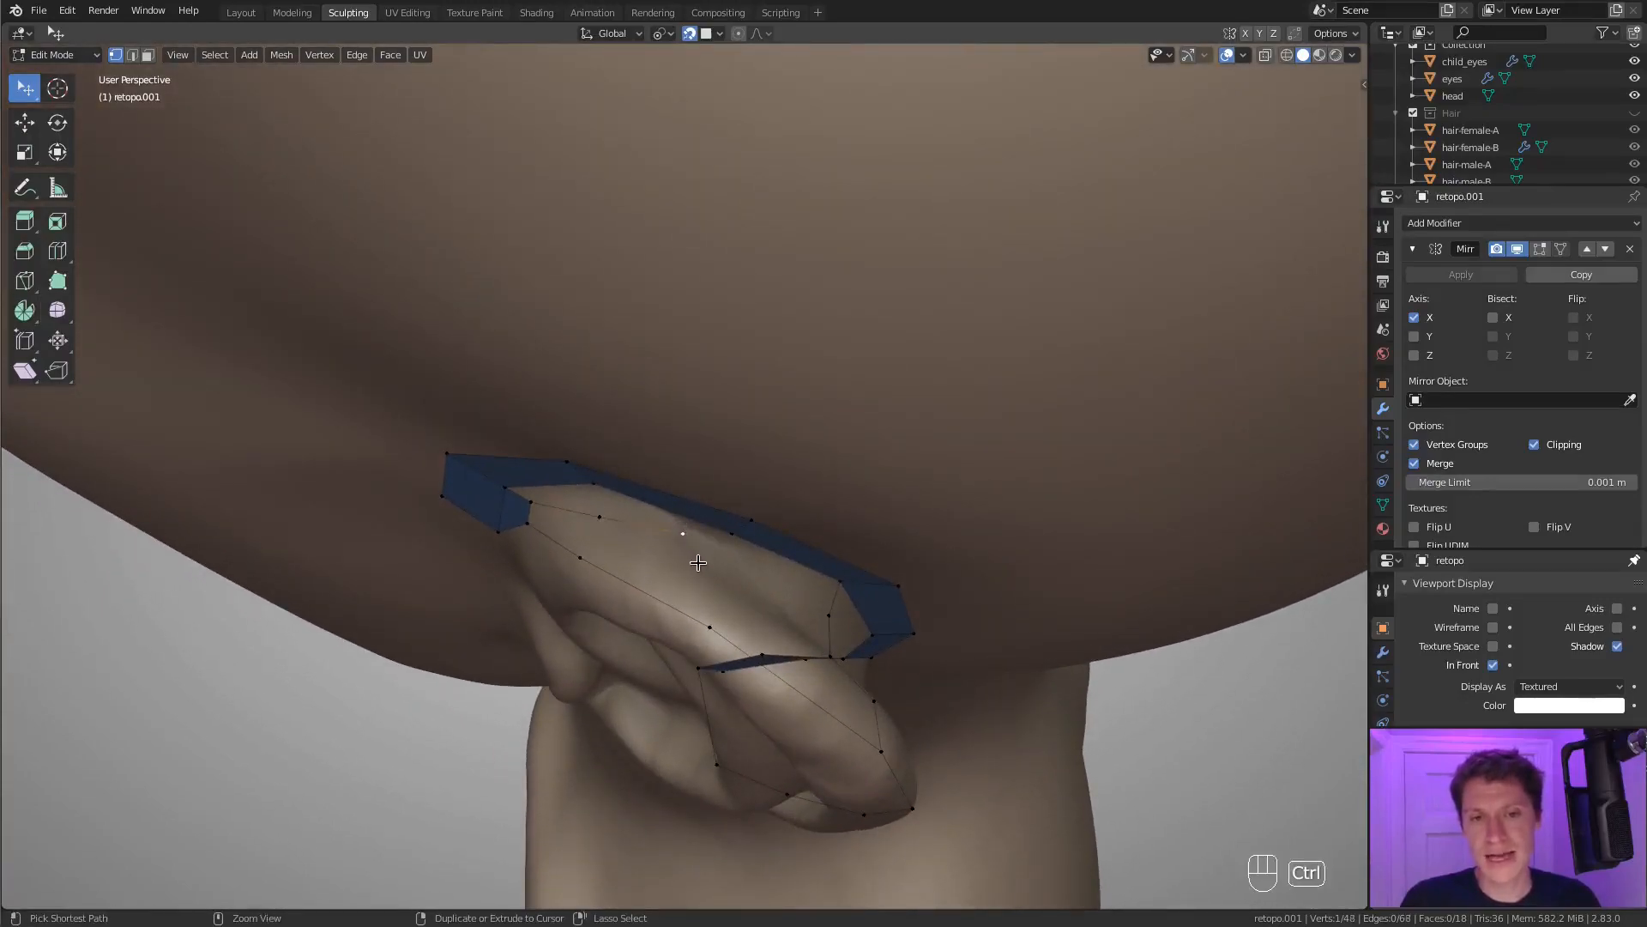
ctrl+click(603, 528)
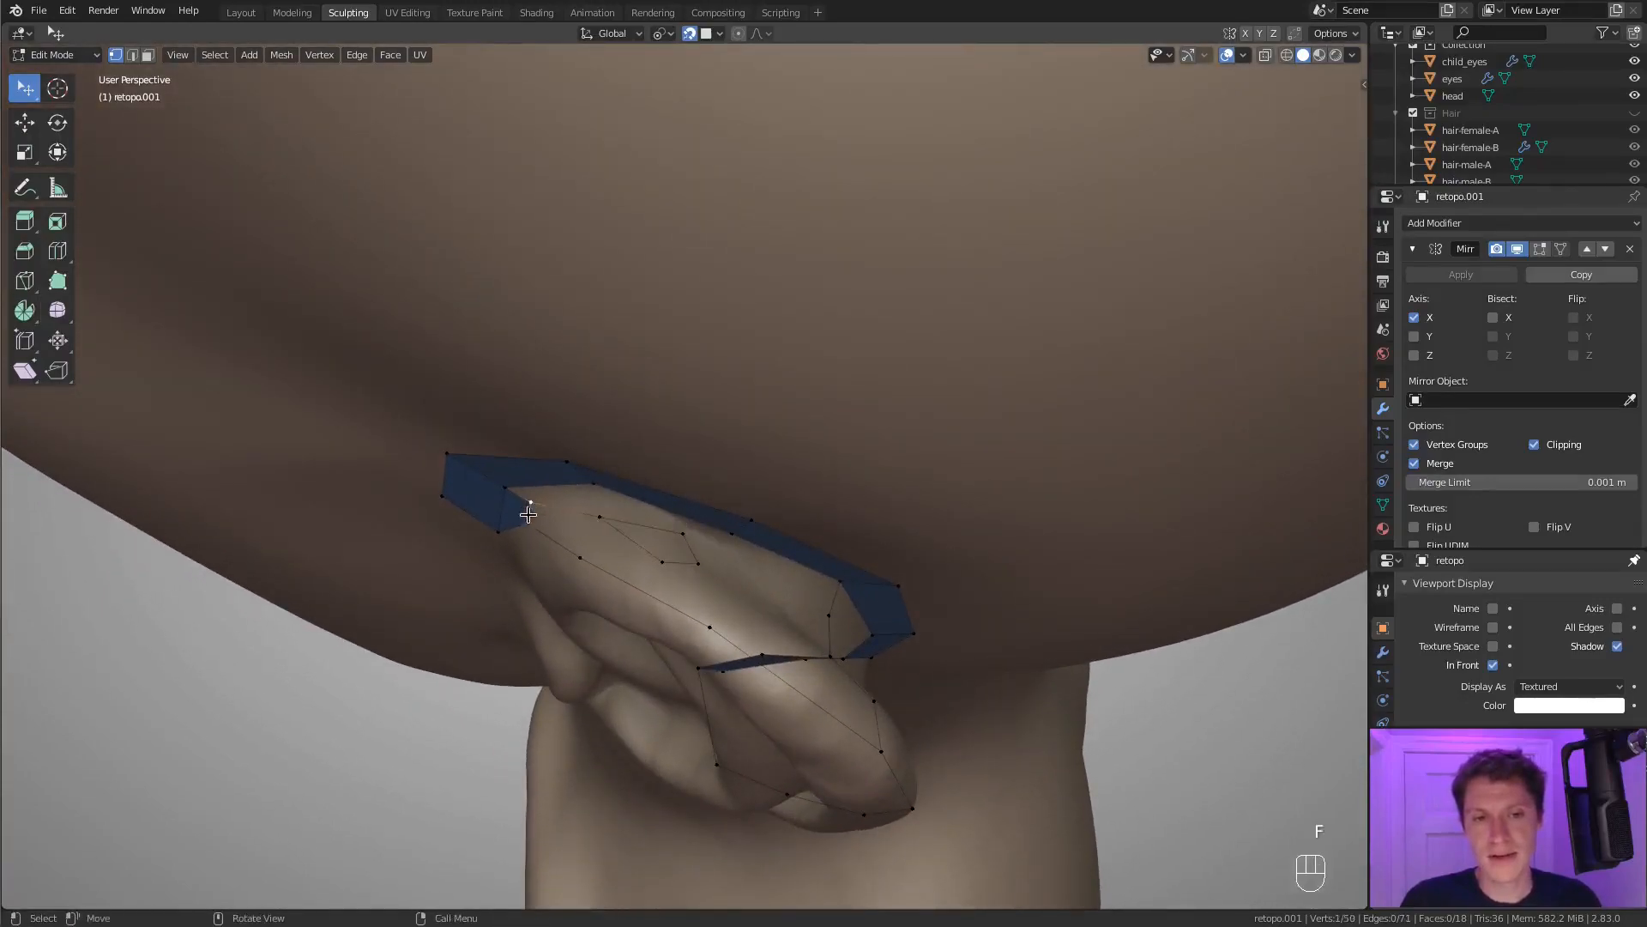
key(f)
Fill five quads between the inner loop and the rim across the upper back of the ear.
key(f)
Move three of the new vertices behind the upper ear into an even layout on the surface.
key(g)
click(711, 592)
middle_drag(712, 592, 642, 488)
key(g)
click(618, 549)
key(g)
click(605, 526)
click(653, 462)
shift+click(708, 463)
key(f)
key(f)
key(f)
key(f)
click(583, 449)
shift+click(645, 472)
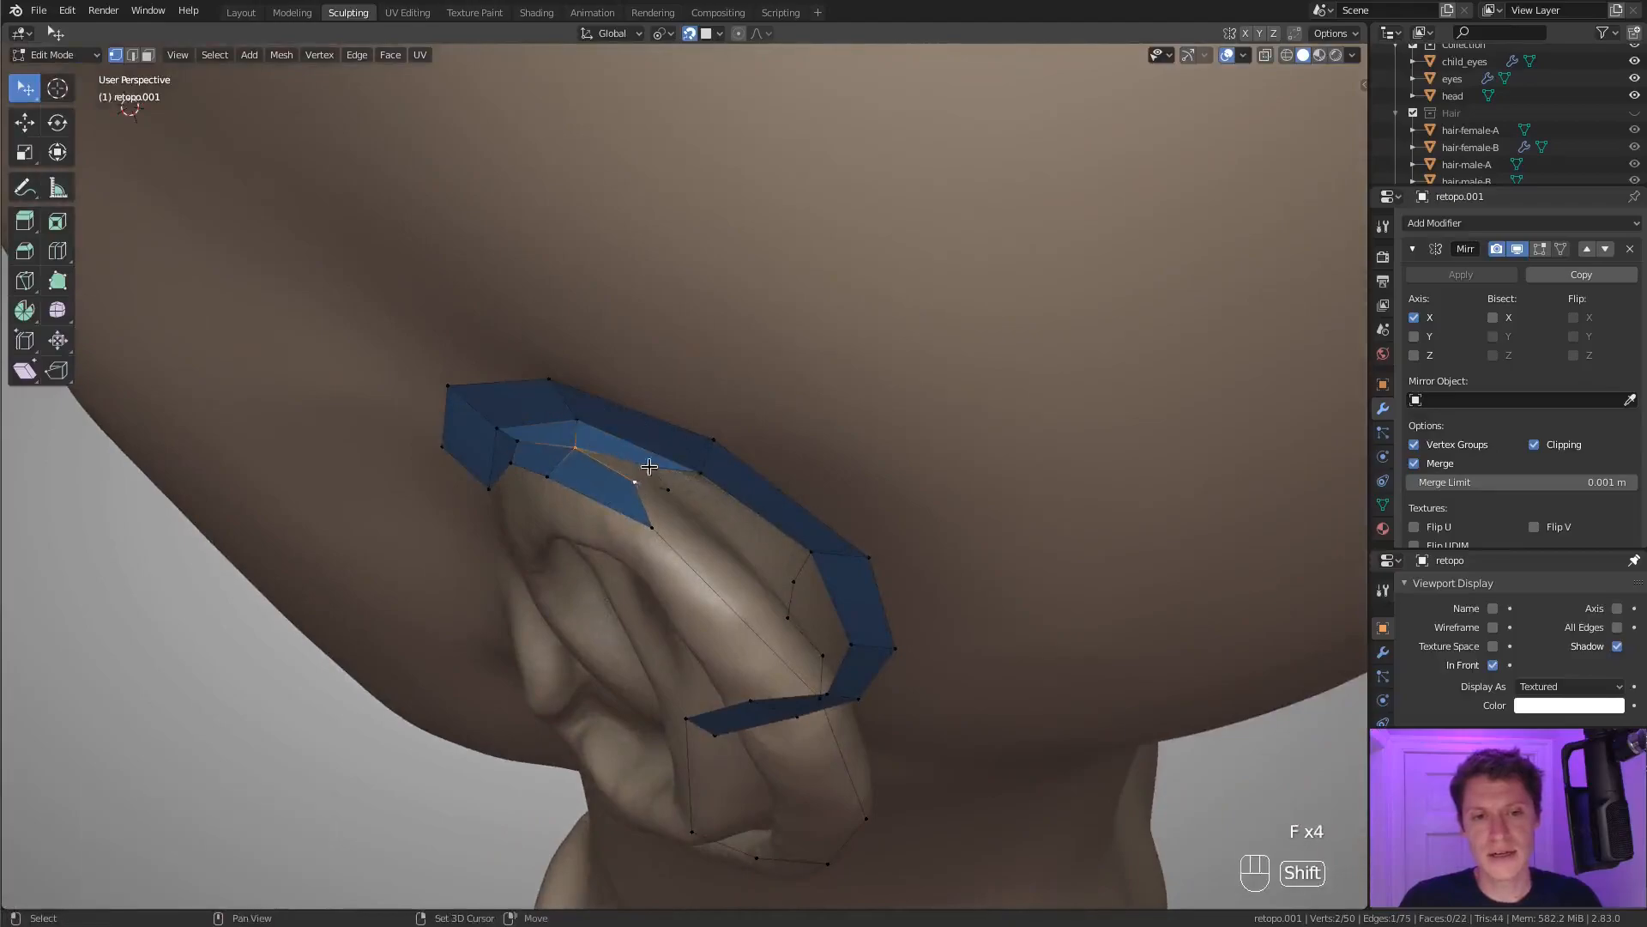
key(f)
Adjust the vertices at the end of the new quads and on the connecting edge row behind the ear.
key(g)
key(g)
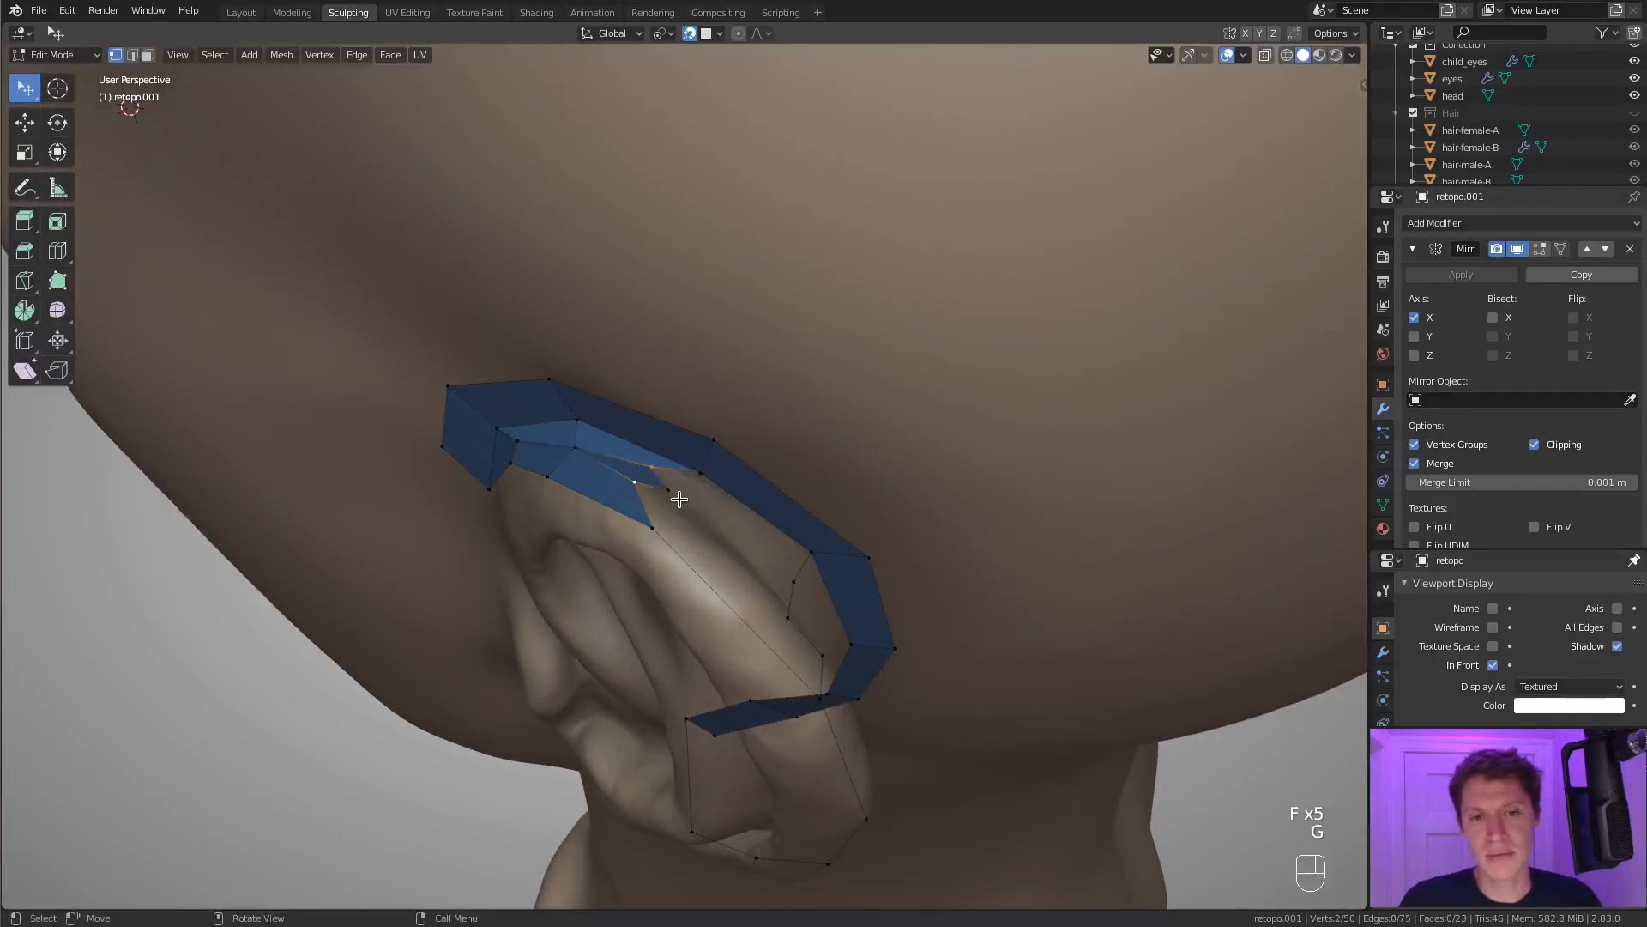
click(731, 528)
middle_drag(731, 528, 652, 511)
click(623, 607)
key(g)
click(639, 599)
Fill the next row of four quads down to the connecting edge row behind the ear.
key(f)
key(f)
key(f)
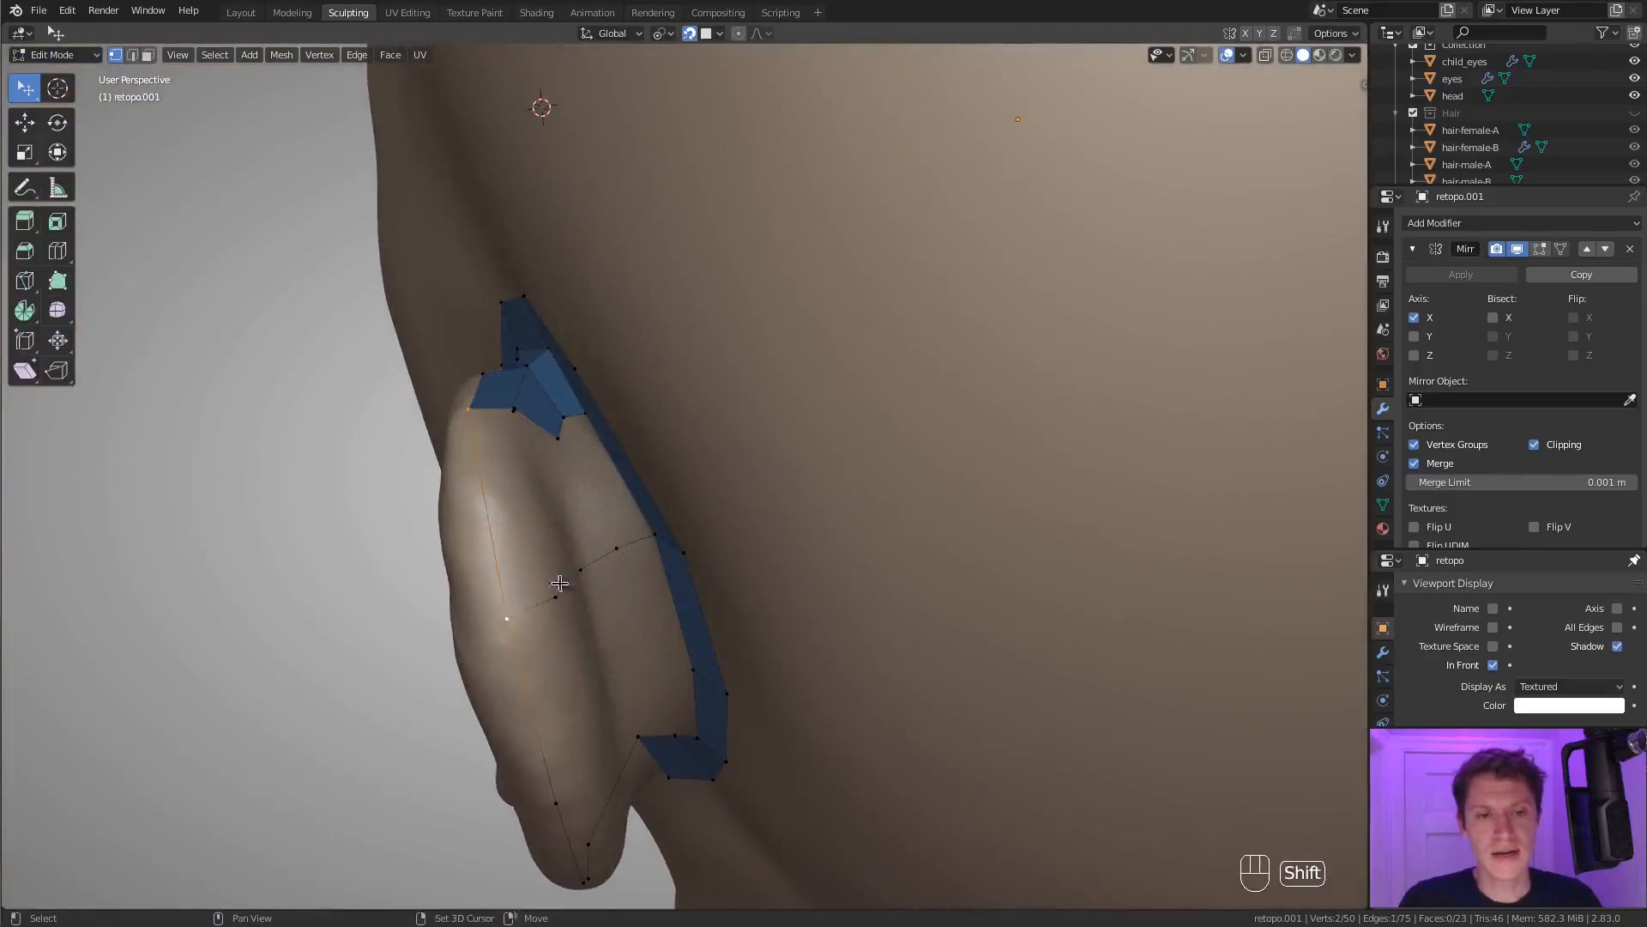
key(f)
key(f)
Fill one wide quad from the outer rim to the inner loop at mid-height behind the ear.
middle_drag(652, 512, 537, 571)
middle_drag(641, 553, 613, 579)
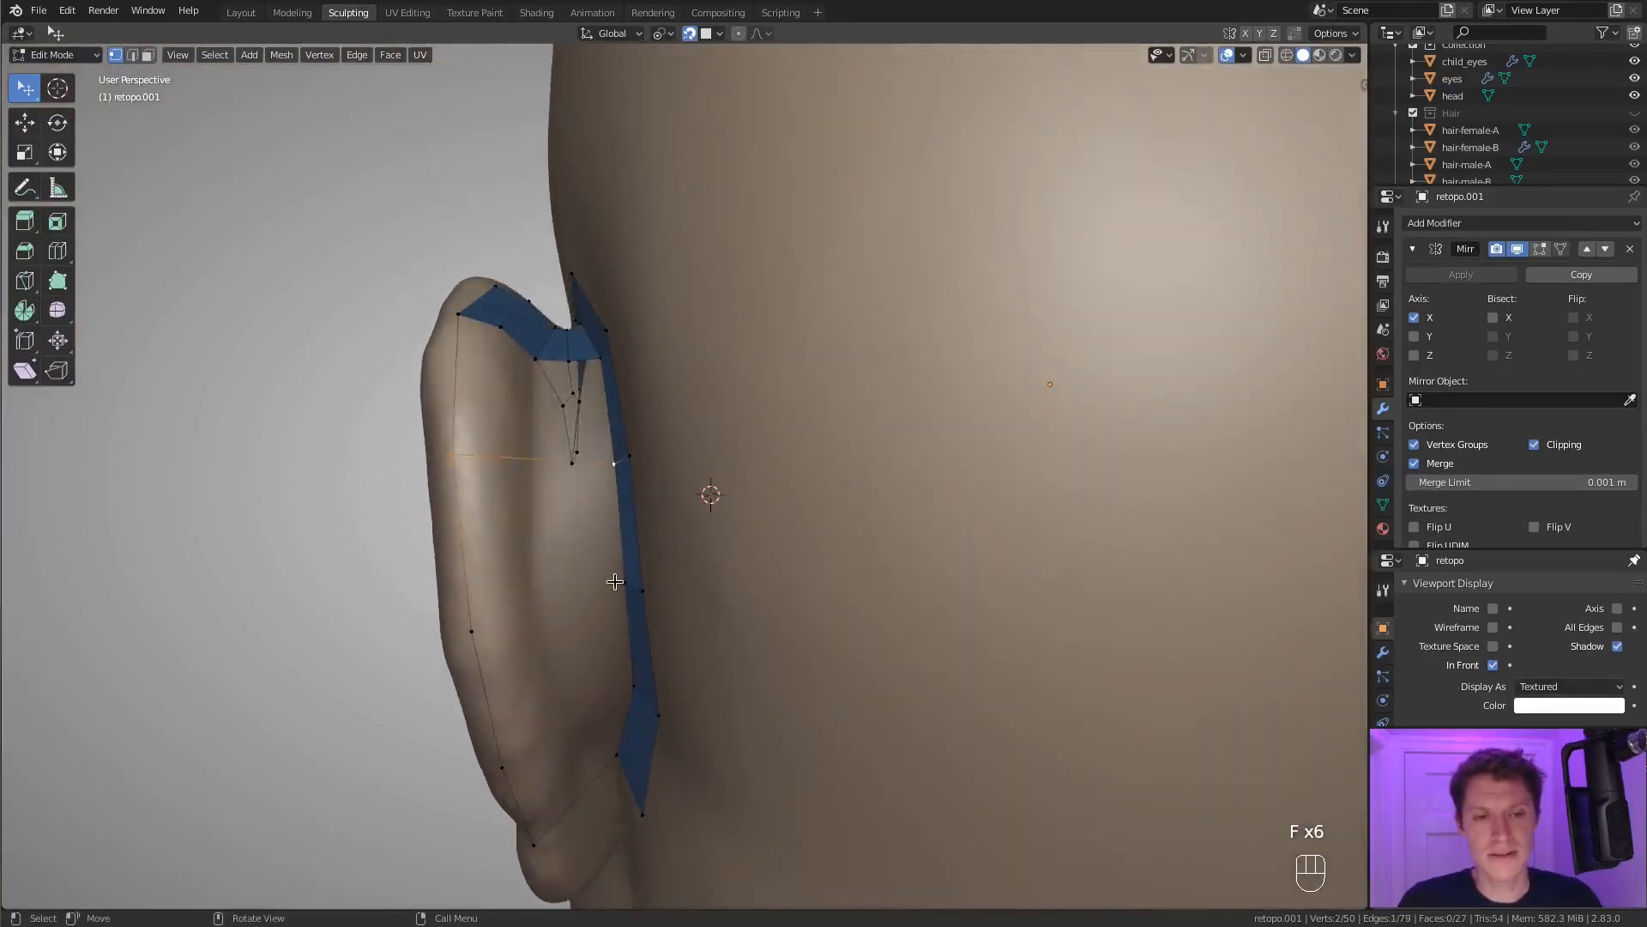
key(f)
key(f)
key(f)
Add one vertical loop cut through the wide quad and reposition both of its vertices on the ear surface.
key(ctrl+r)
click(567, 497)
key(g)
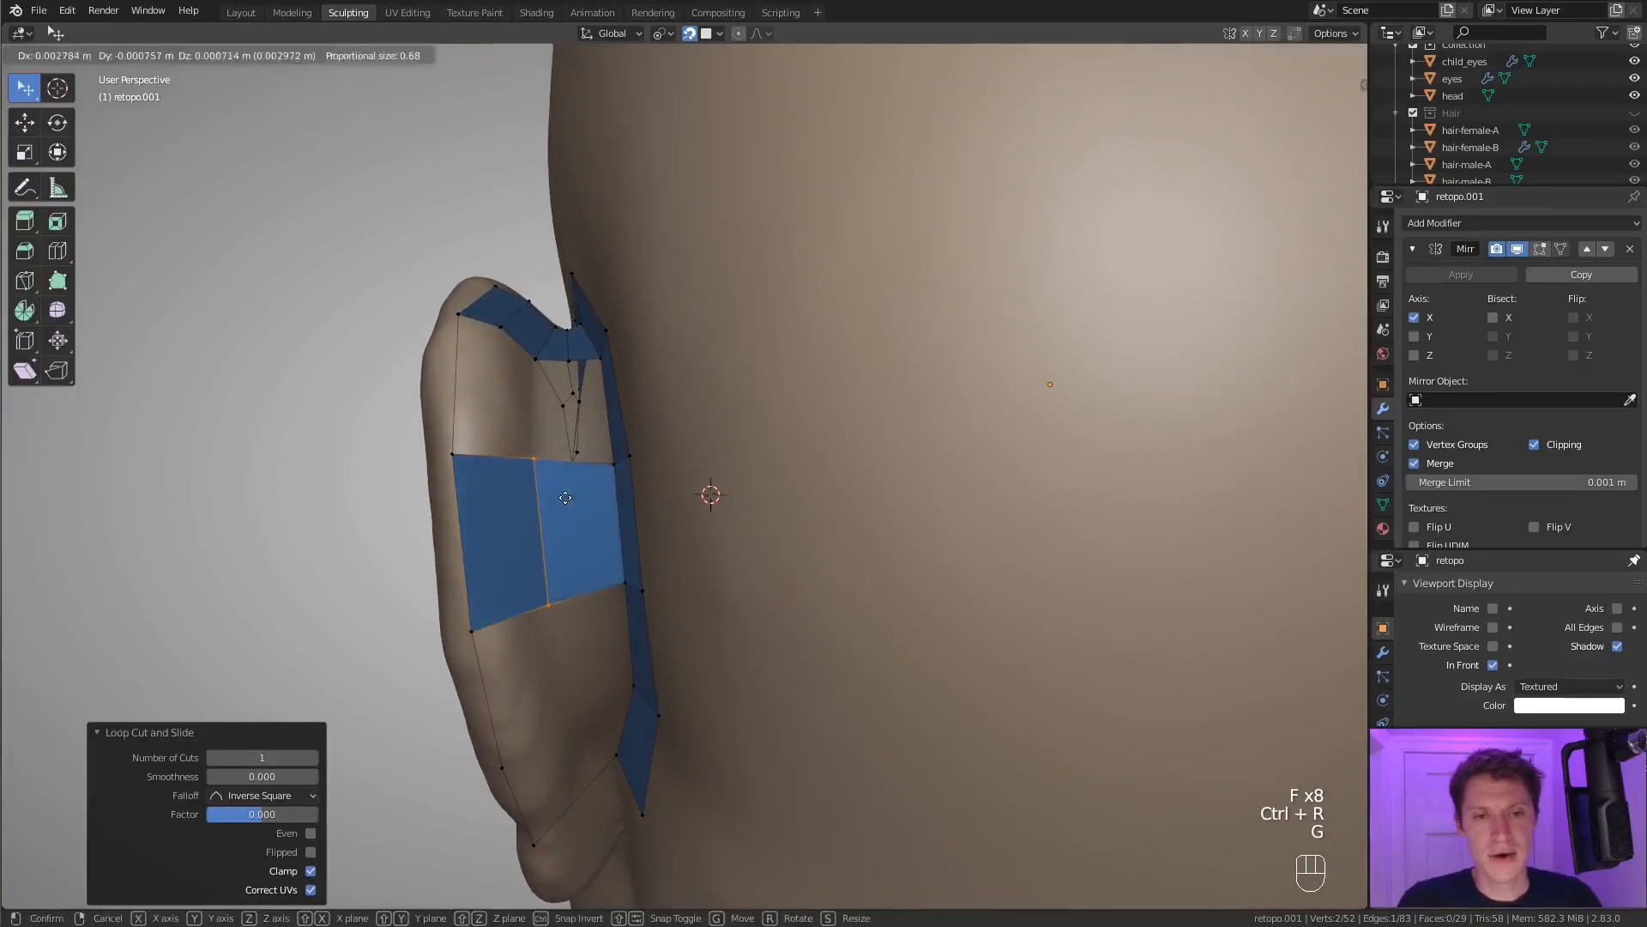
click(540, 474)
key(g)
click(566, 504)
click(551, 601)
key(g)
click(564, 595)
Connect the next lower rim vertex to the inner loop with an edge, cut it once and move the new vertex.
middle_drag(564, 595, 546, 578)
click(427, 537)
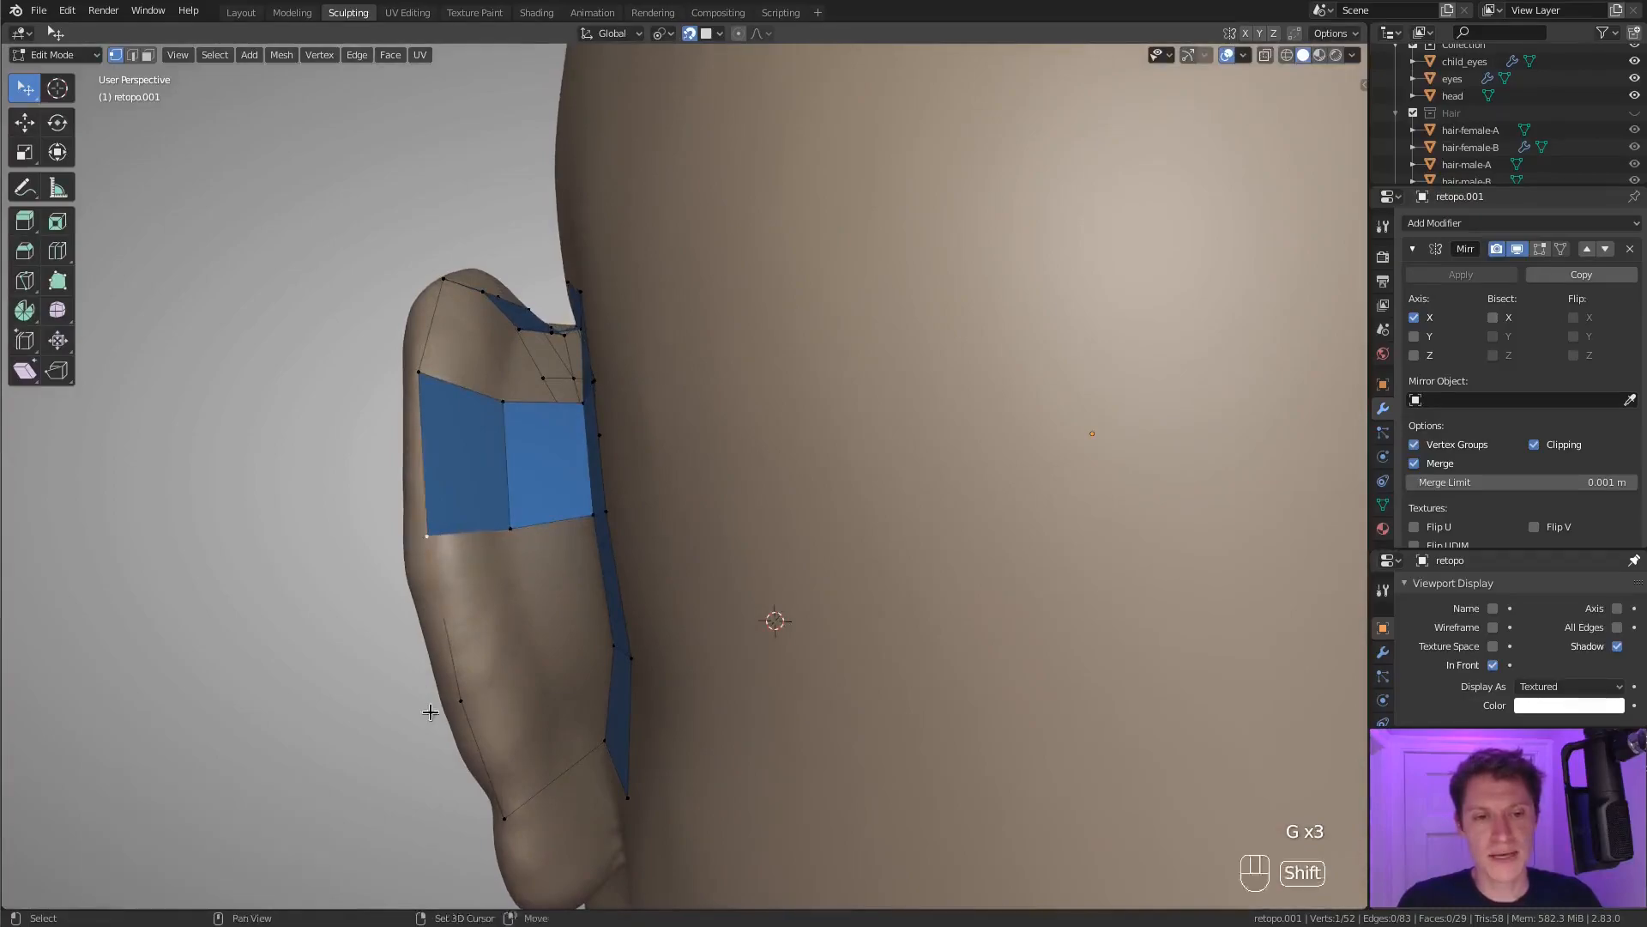
shift+click(627, 647)
key(f)
key(ctrl+r)
key(g)
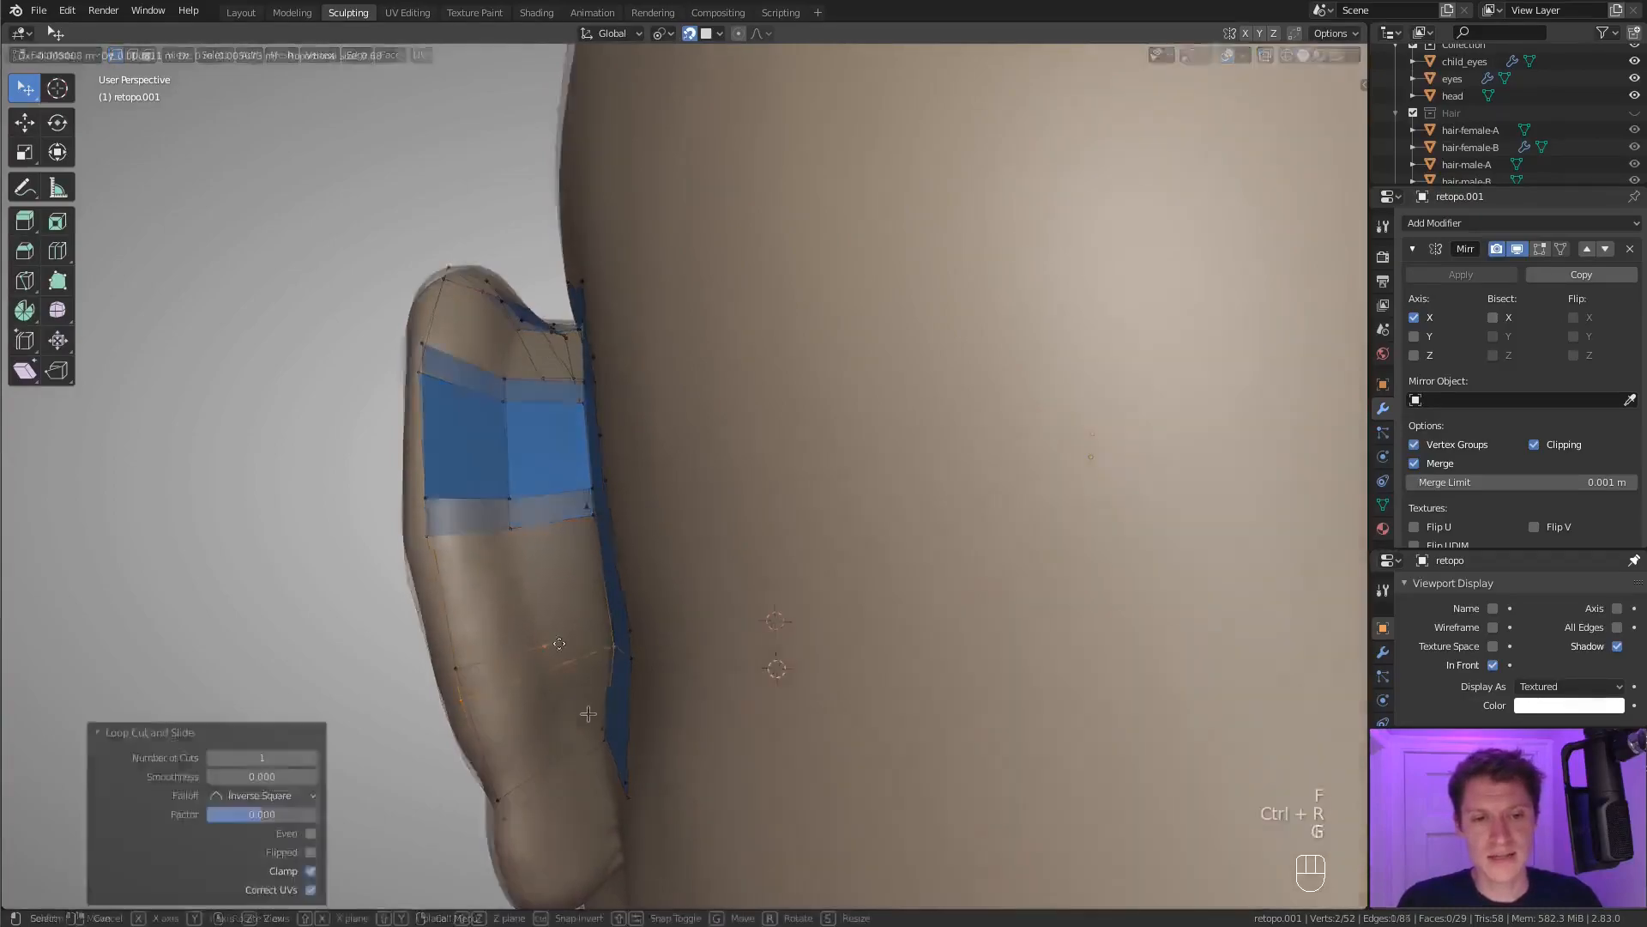
click(562, 652)
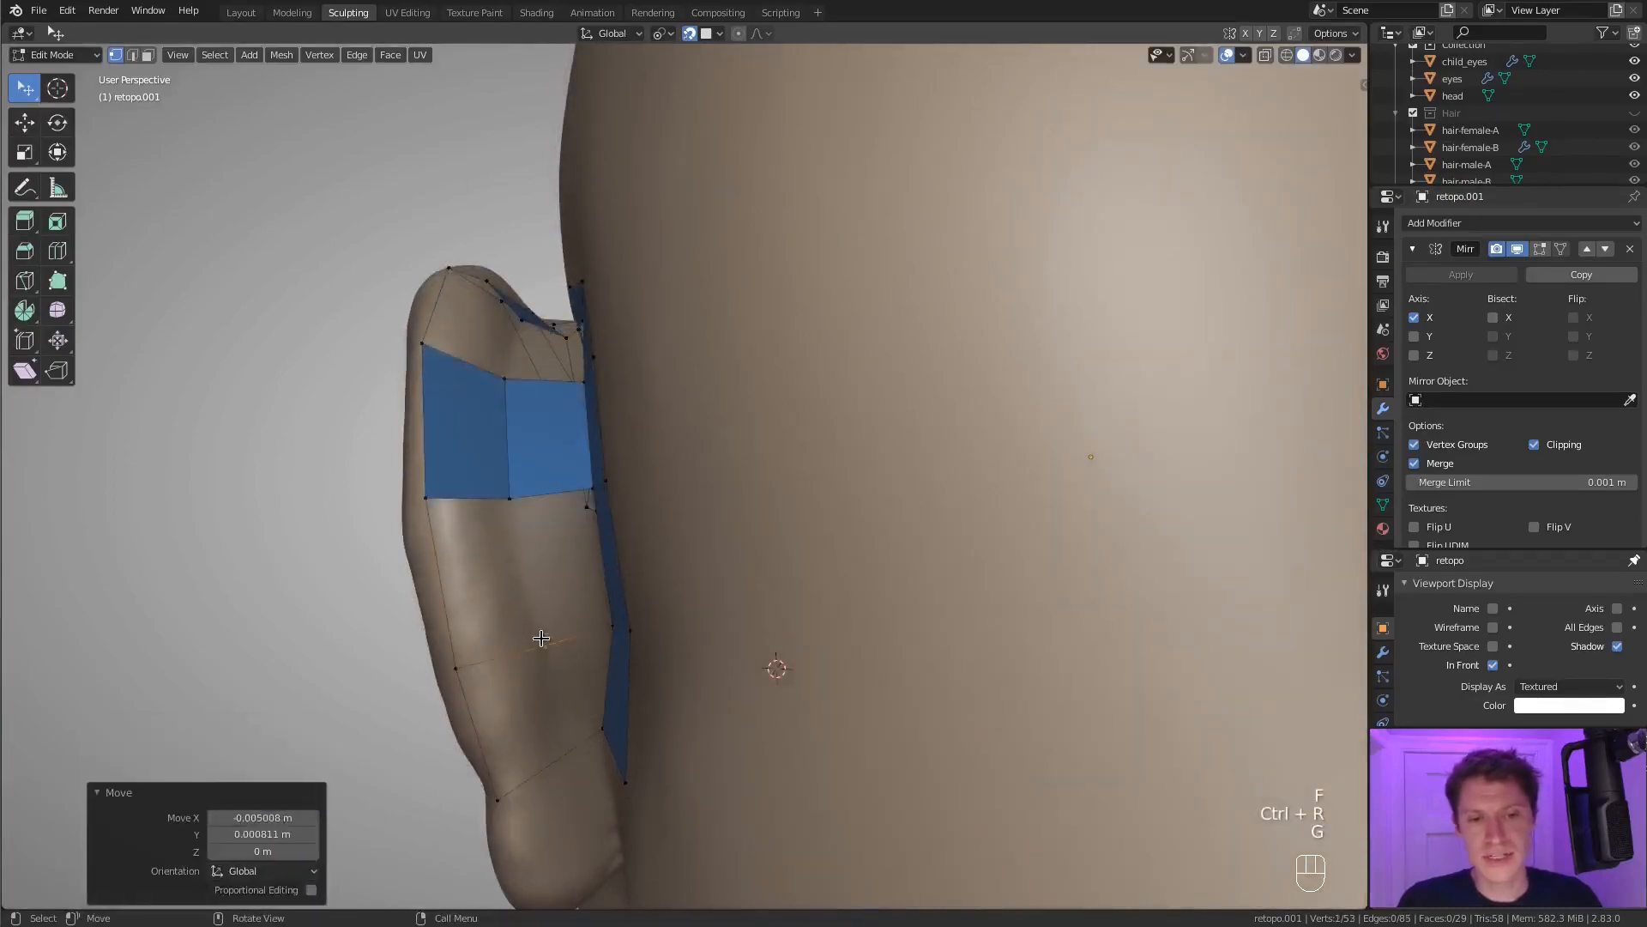
Cut the lower connecting edge behind the ear twice more and reposition the new vertices on the ear surface.
middle_drag(542, 642, 550, 644)
key(ctrl+r)
click(508, 646)
key(g)
key(ctrl+r)
click(575, 627)
key(g)
click(571, 625)
Add one vertical loop cut through each of the two wide quads behind the ear and reposition the new vertices.
click(423, 486)
key(ctrl+r)
click(471, 474)
key(g)
key(ctrl+r)
middle_drag(621, 254, 616, 319)
key(ctrl+r)
click(544, 463)
key(g)
Fill the gap between the upper ear rim and the cut quads with a row of four quads.
key(f)
key(f)
key(f)
key(f)
key(f)
key(f)
key(f)
key(f)
middle_drag(466, 447, 564, 655)
Fill the next row of four quads below the cut quads and undo the two extra fills beneath it.
key(f)
key(f)
key(f)
key(f)
key(f)
key(f)
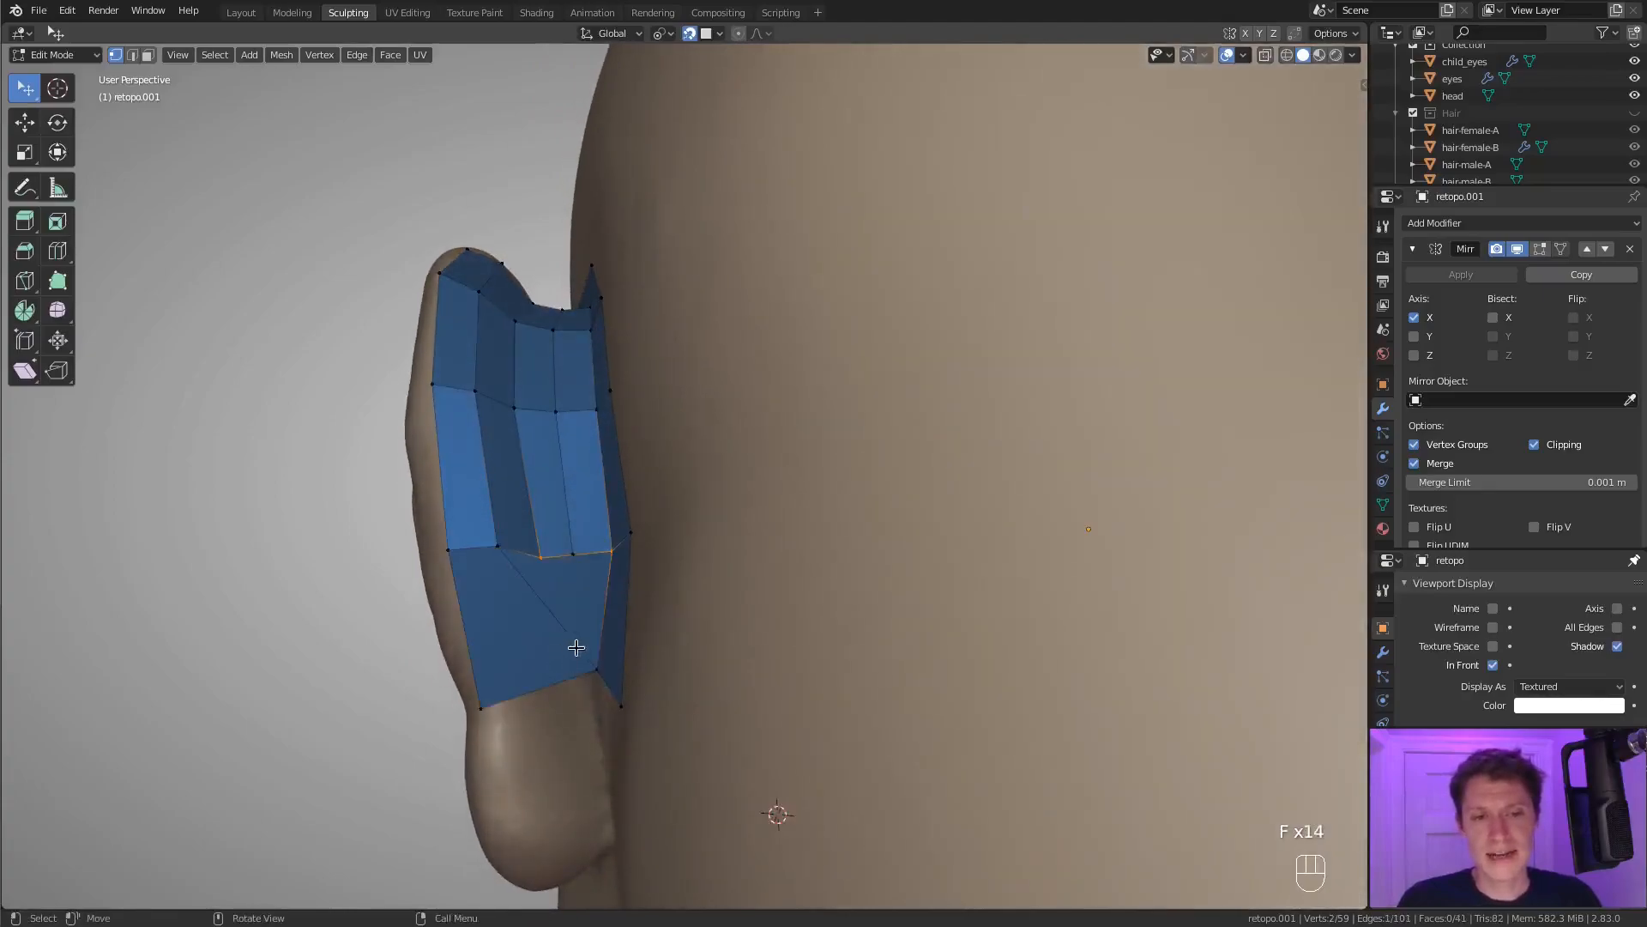
key(ctrl+z)
key(ctrl+z)
Try bevelling the horizontal edges across the two outer quad columns behind the ear.
middle_drag(613, 596, 496, 446)
key(3)
click(496, 446)
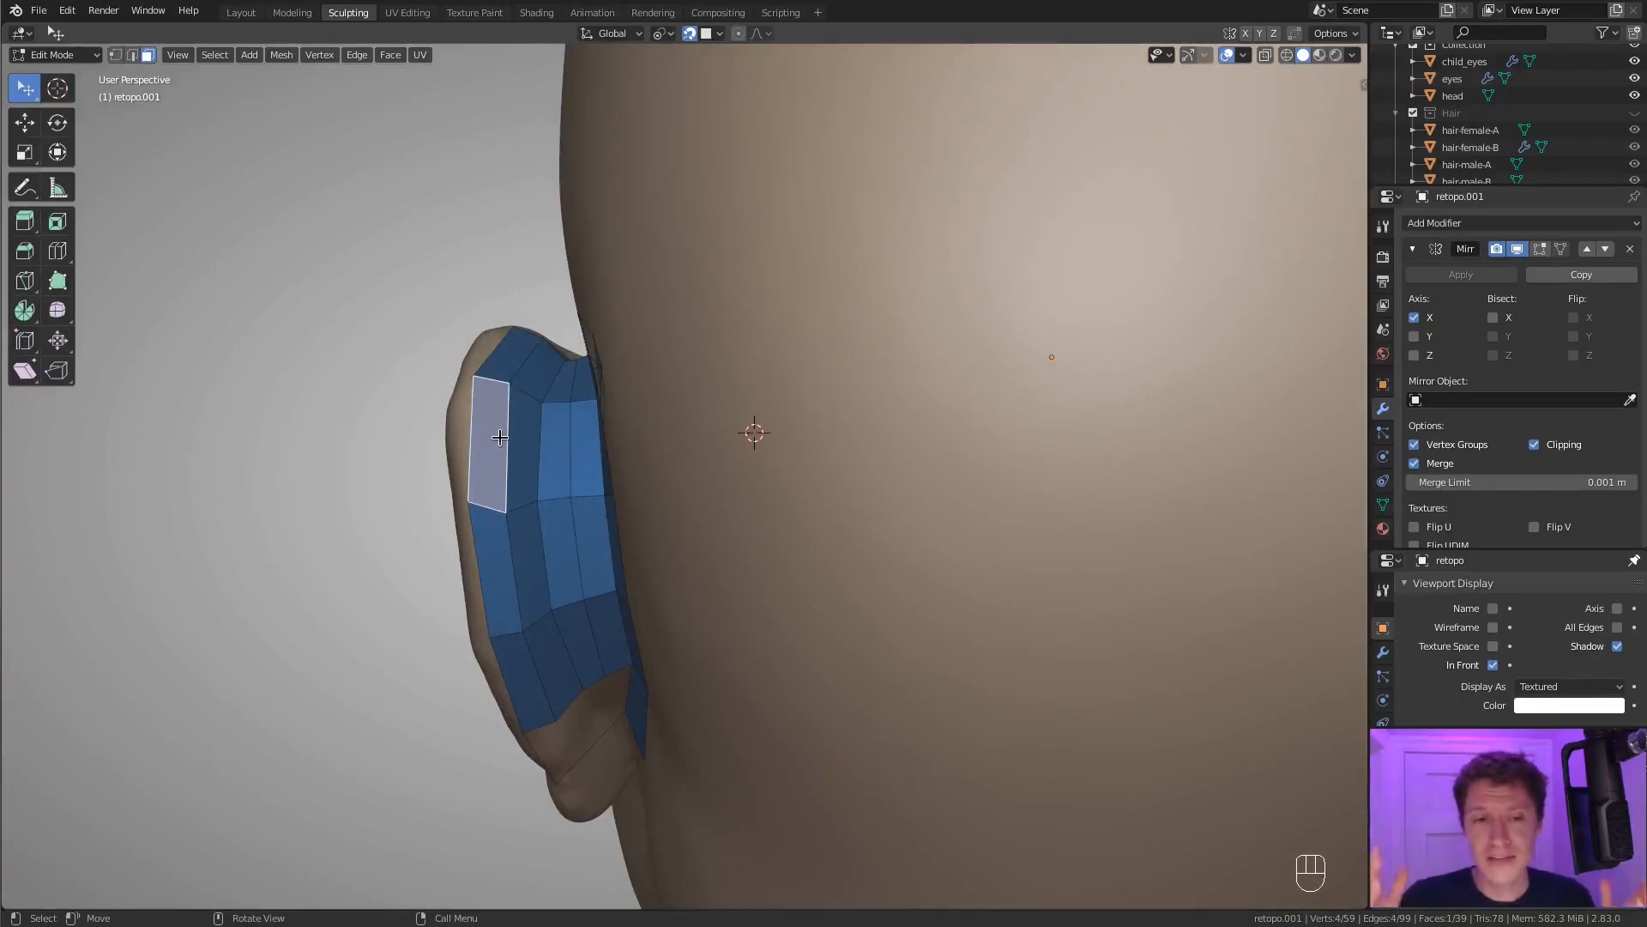
mouse_move(512, 446)
middle_down()
mouse_move(554, 479)
mouse_move(525, 434)
mouse_move(518, 471)
middle_up()
key(2)
click(523, 422)
ctrl+click(550, 432)
shift+click(507, 476)
key(ctrl+z)
shift+click(512, 618)
middle_drag(512, 618, 531, 673)
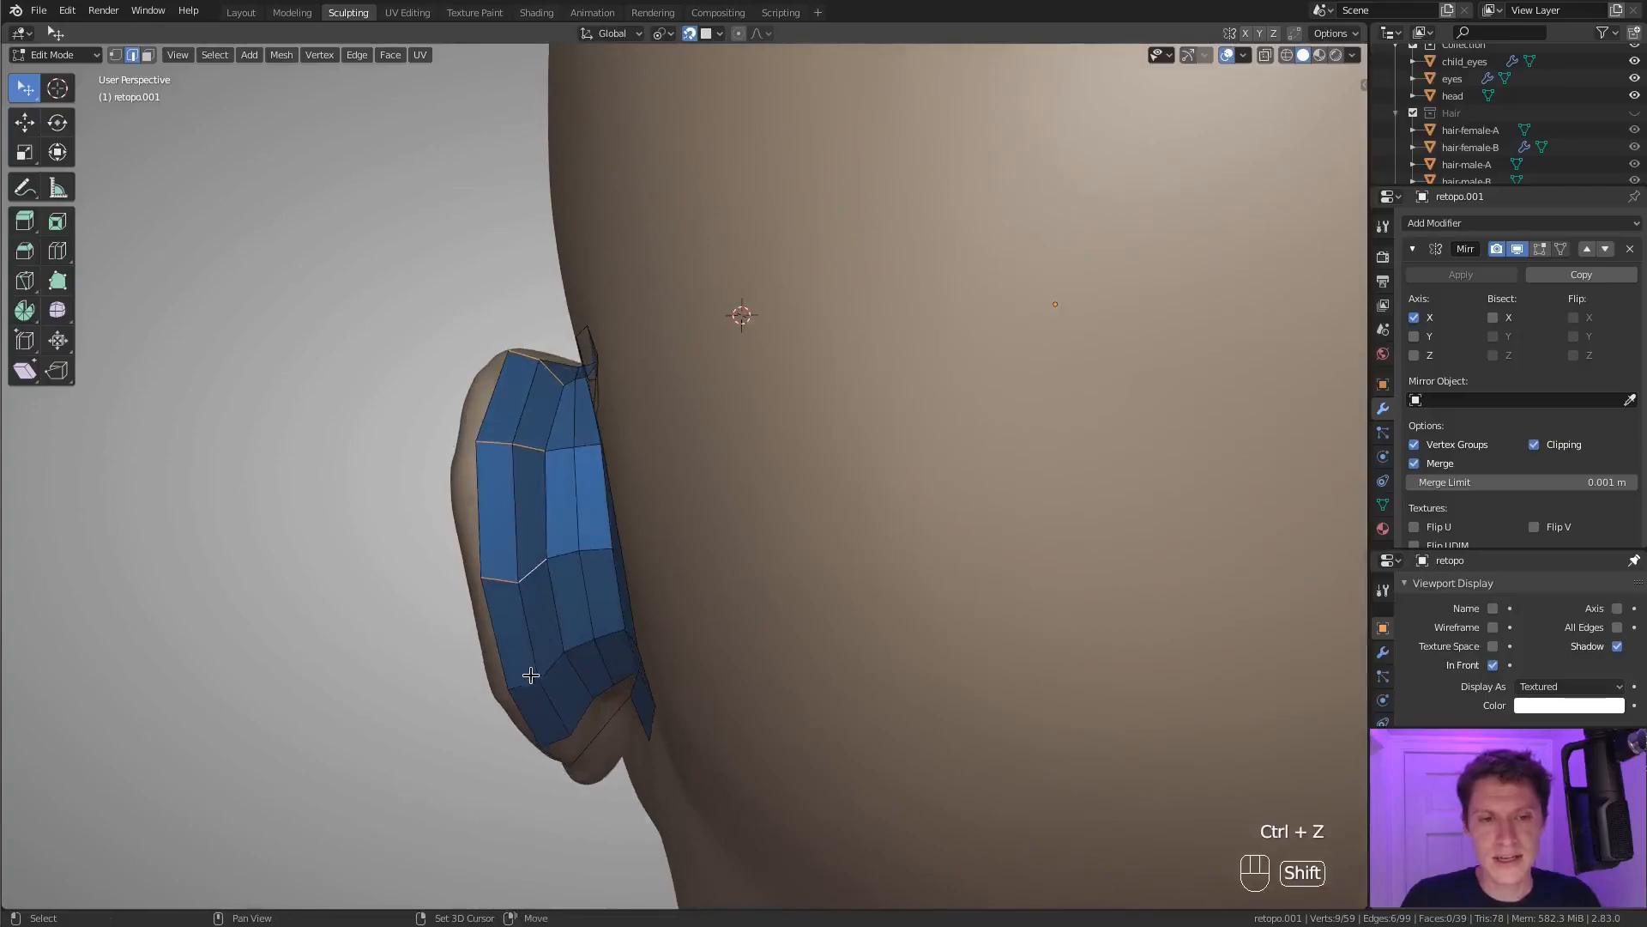
key(ctrl+b)
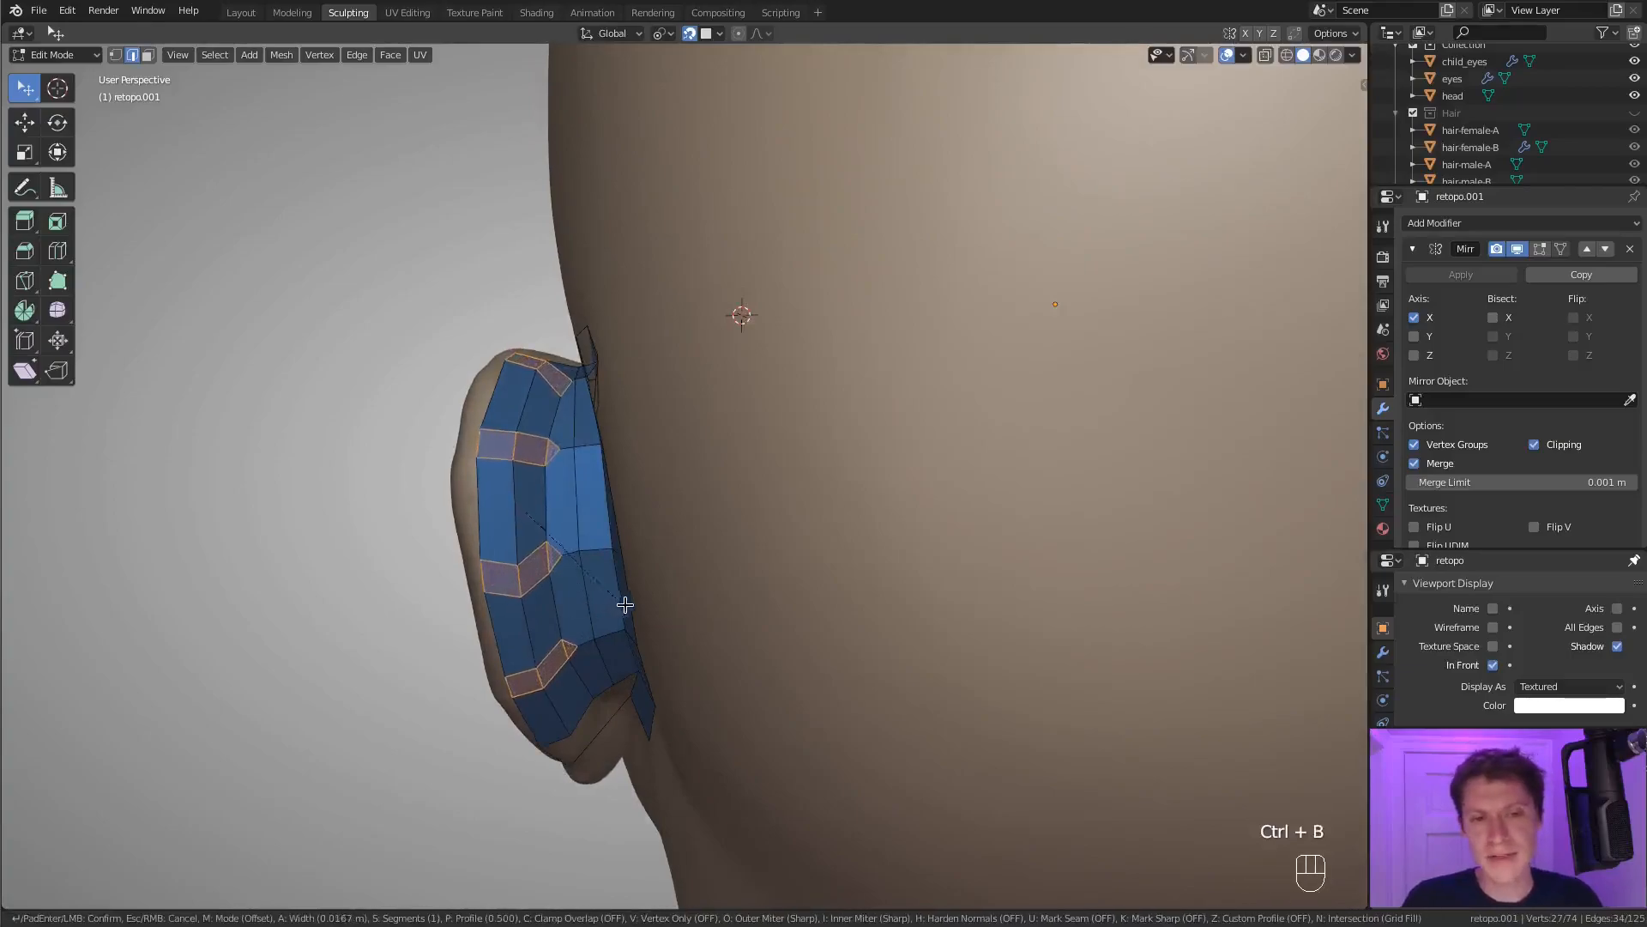
click(634, 603)
Set the bevel to 2 segments with a percent-based width of 31.061%, and check the mesh in Object Mode.
click(314, 701)
click(296, 629)
drag(275, 610, 284, 610)
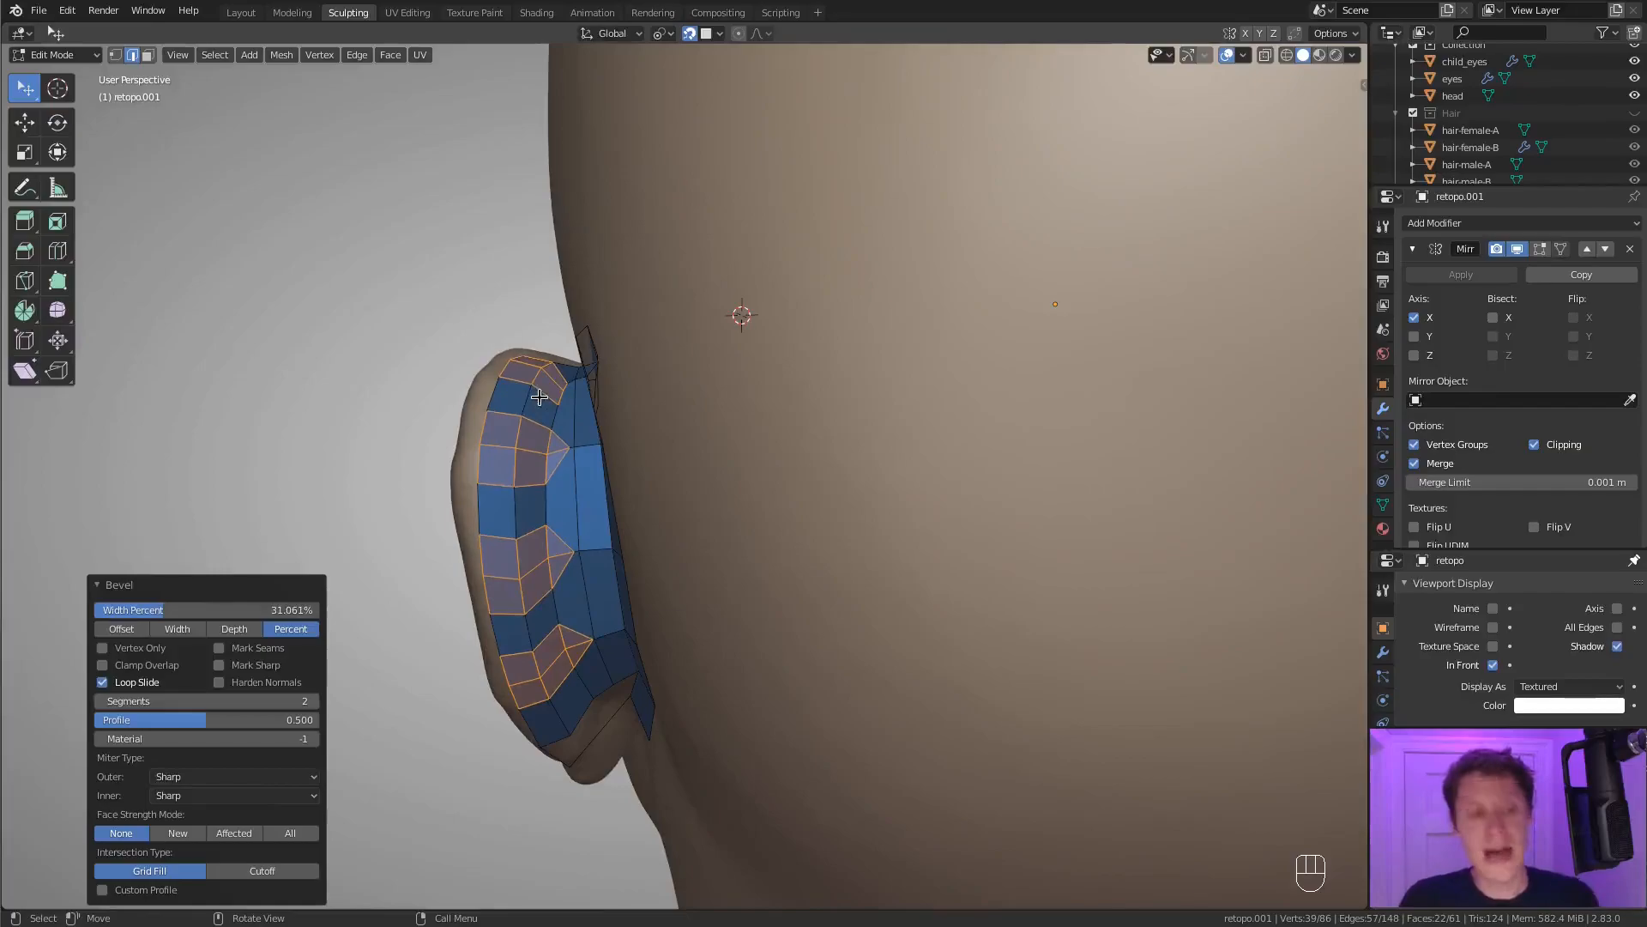
key(Tab)
key(Tab)
Merge the four vertices at the inner tip of the second bevelled band into the last selected one.
key(1)
click(566, 446)
shift+click(548, 431)
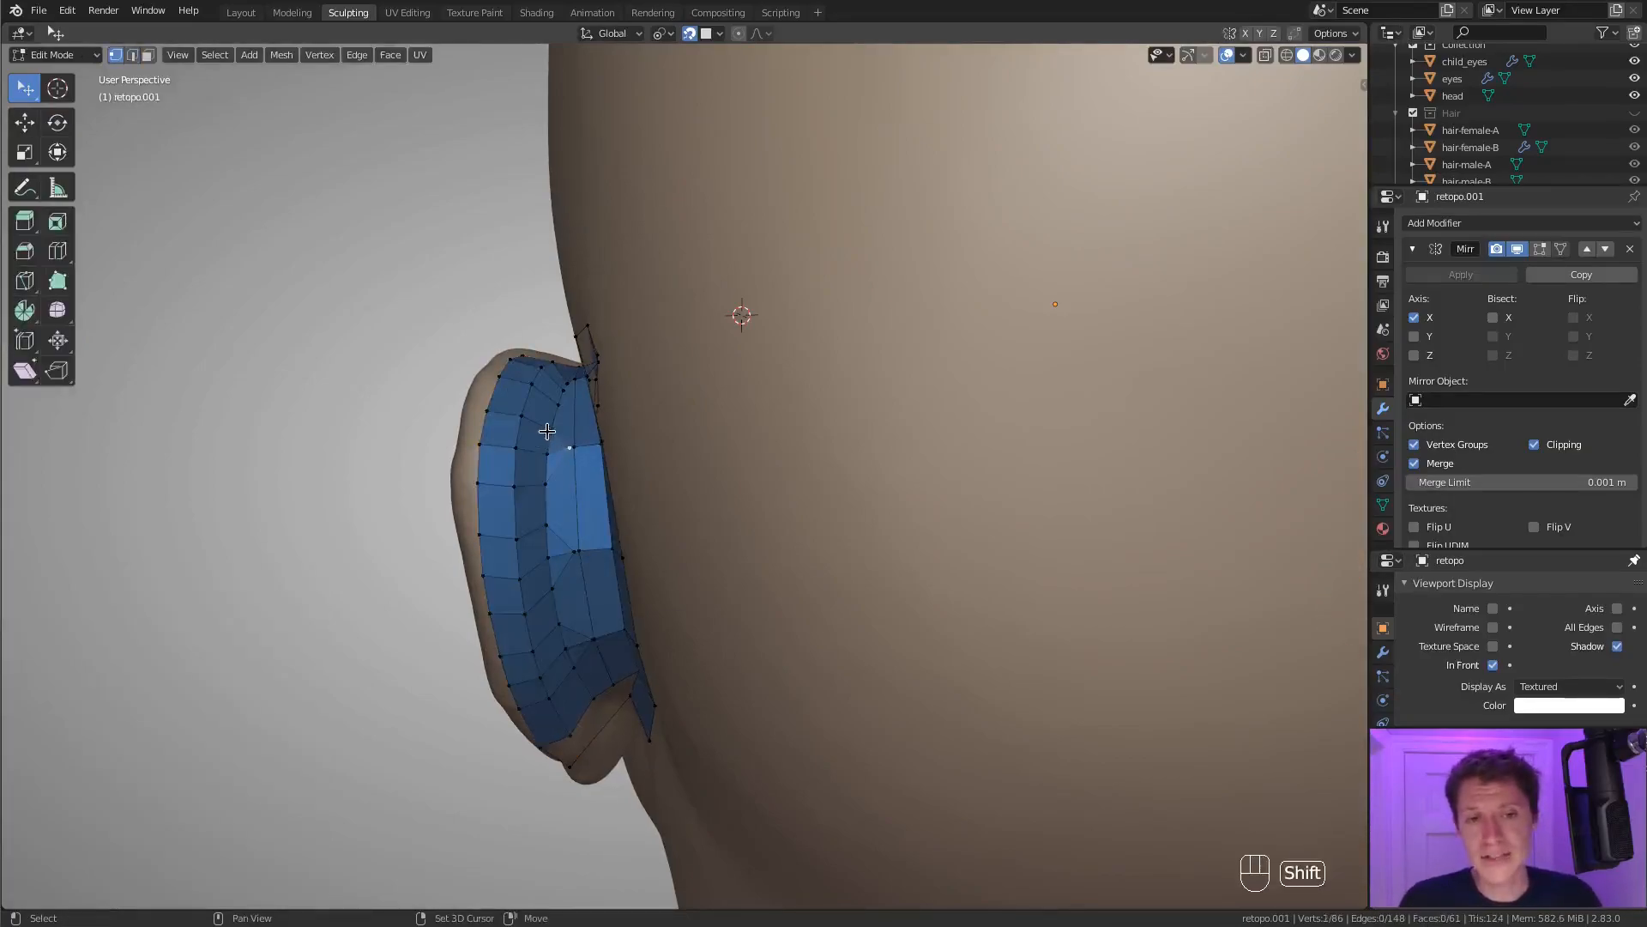
shift+click(546, 484)
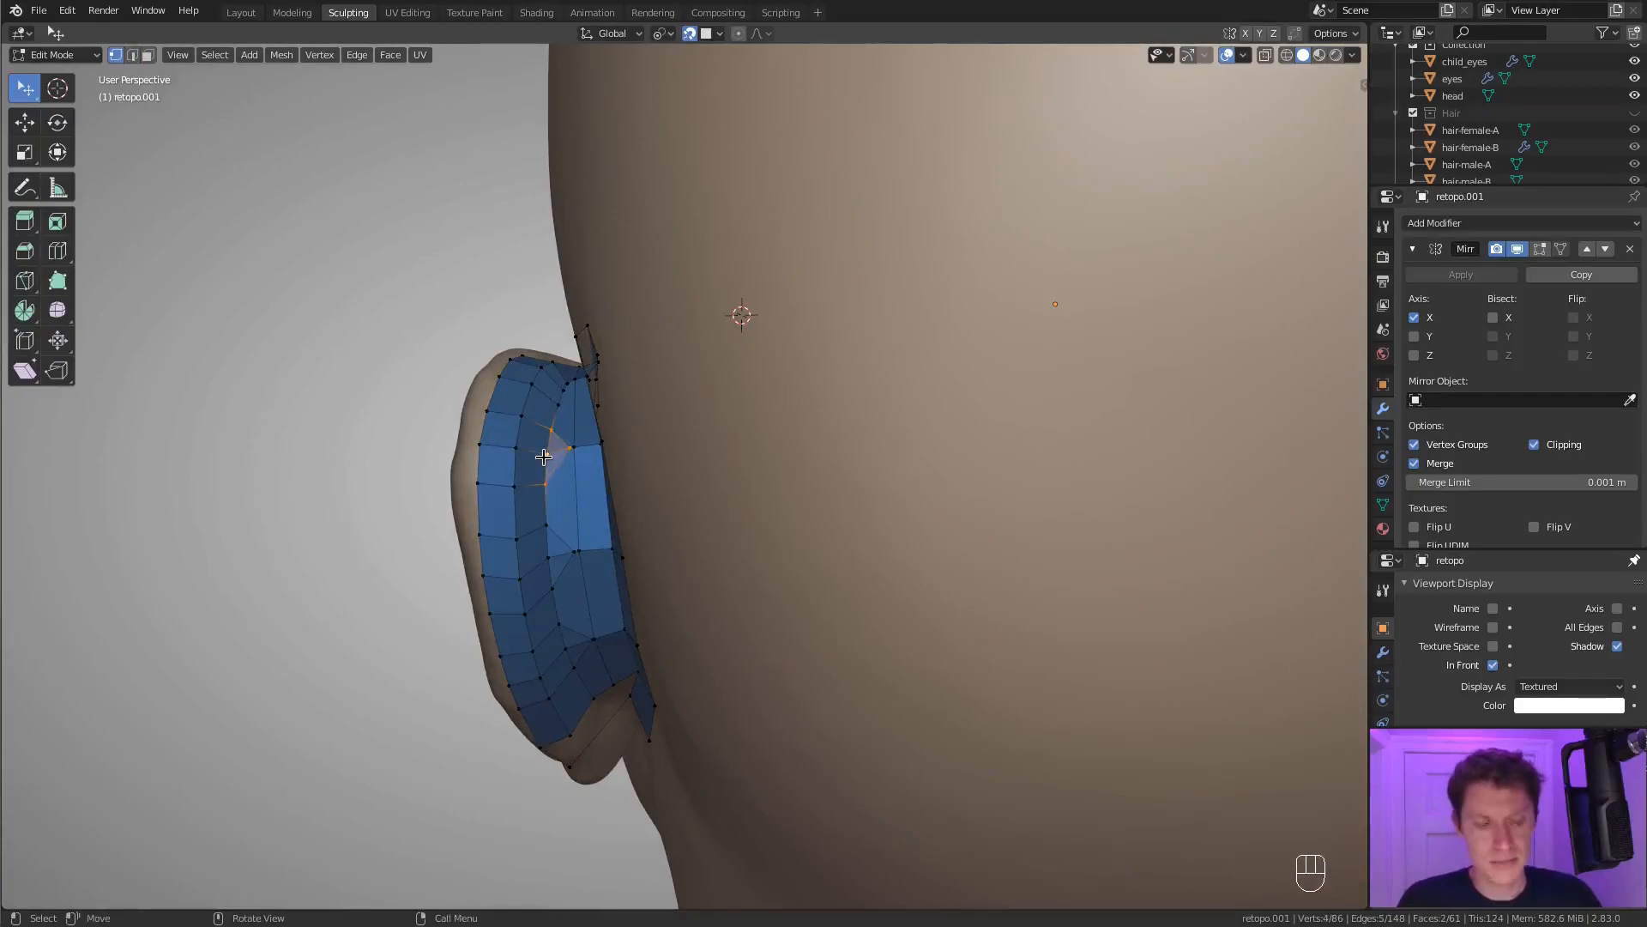
key(m)
click(463, 478)
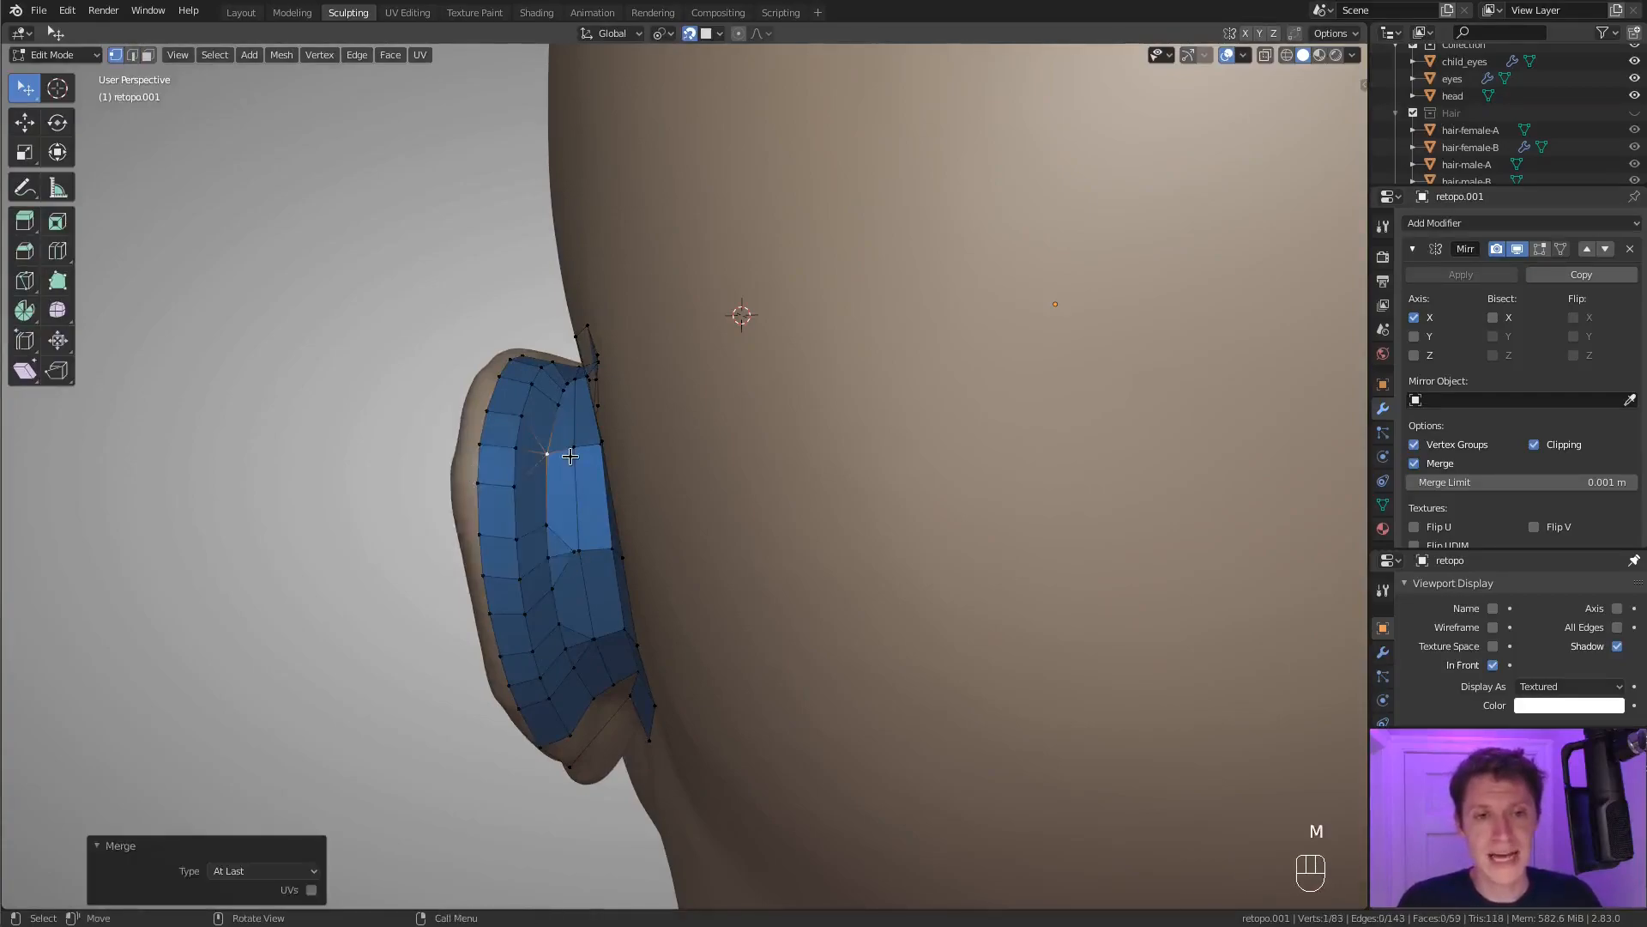
Select the shortest vertex path along the outer rim from its lower end up to the top.
middle_drag(583, 426, 515, 552)
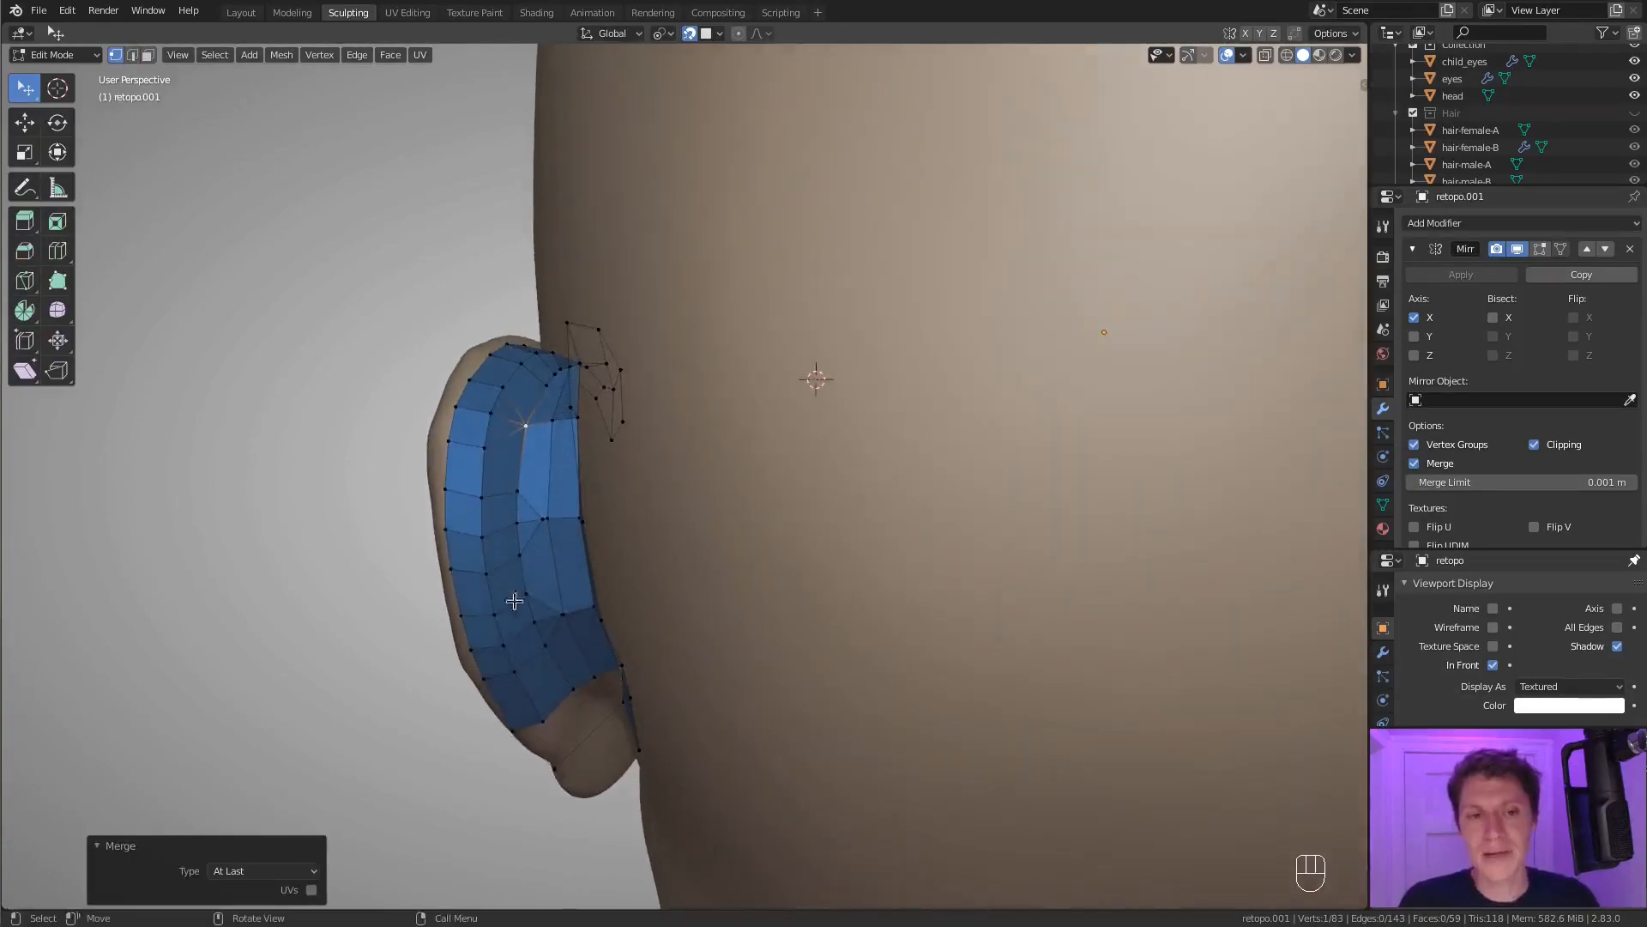
ctrl+click(478, 681)
middle_drag(477, 680, 504, 388)
ctrl+click(504, 388)
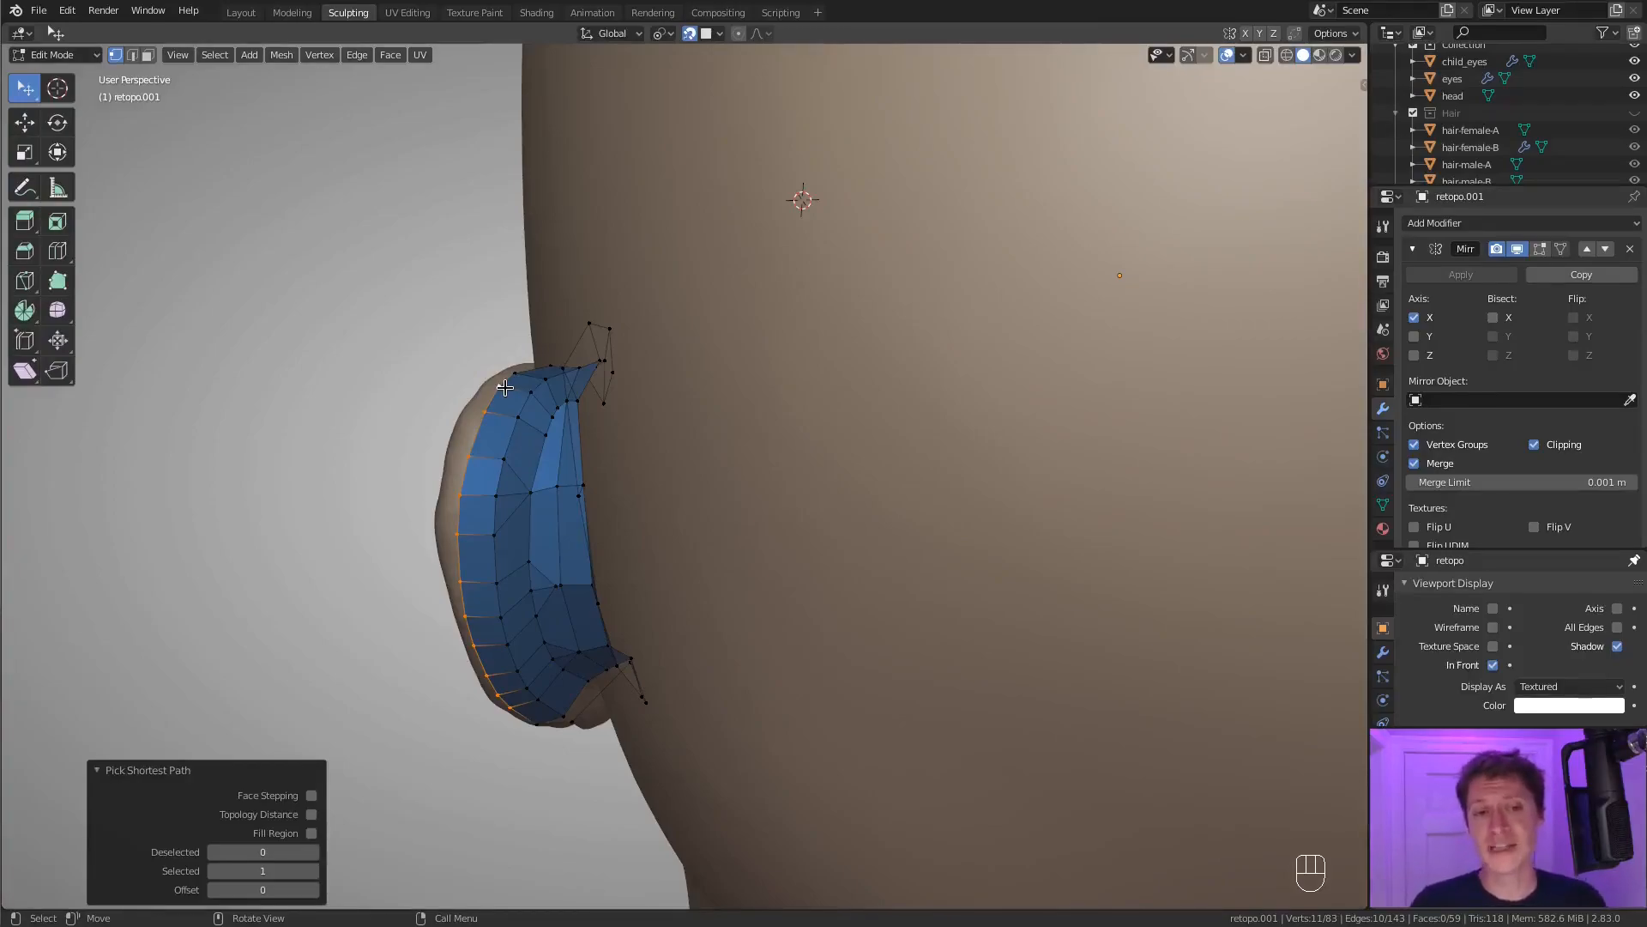
Undo the rim selection, the merge and the bevel back to the plain quad rows, and clear the selection.
key(ctrl+z)
key(ctrl+z)
key(ctrl+z)
key(ctrl+z)
key(ctrl+z)
key(ctrl+z)
key(ctrl+z)
key(ctrl+z)
key(ctrl+z)
key(ctrl+z)
key(ctrl+z)
key(ctrl+z)
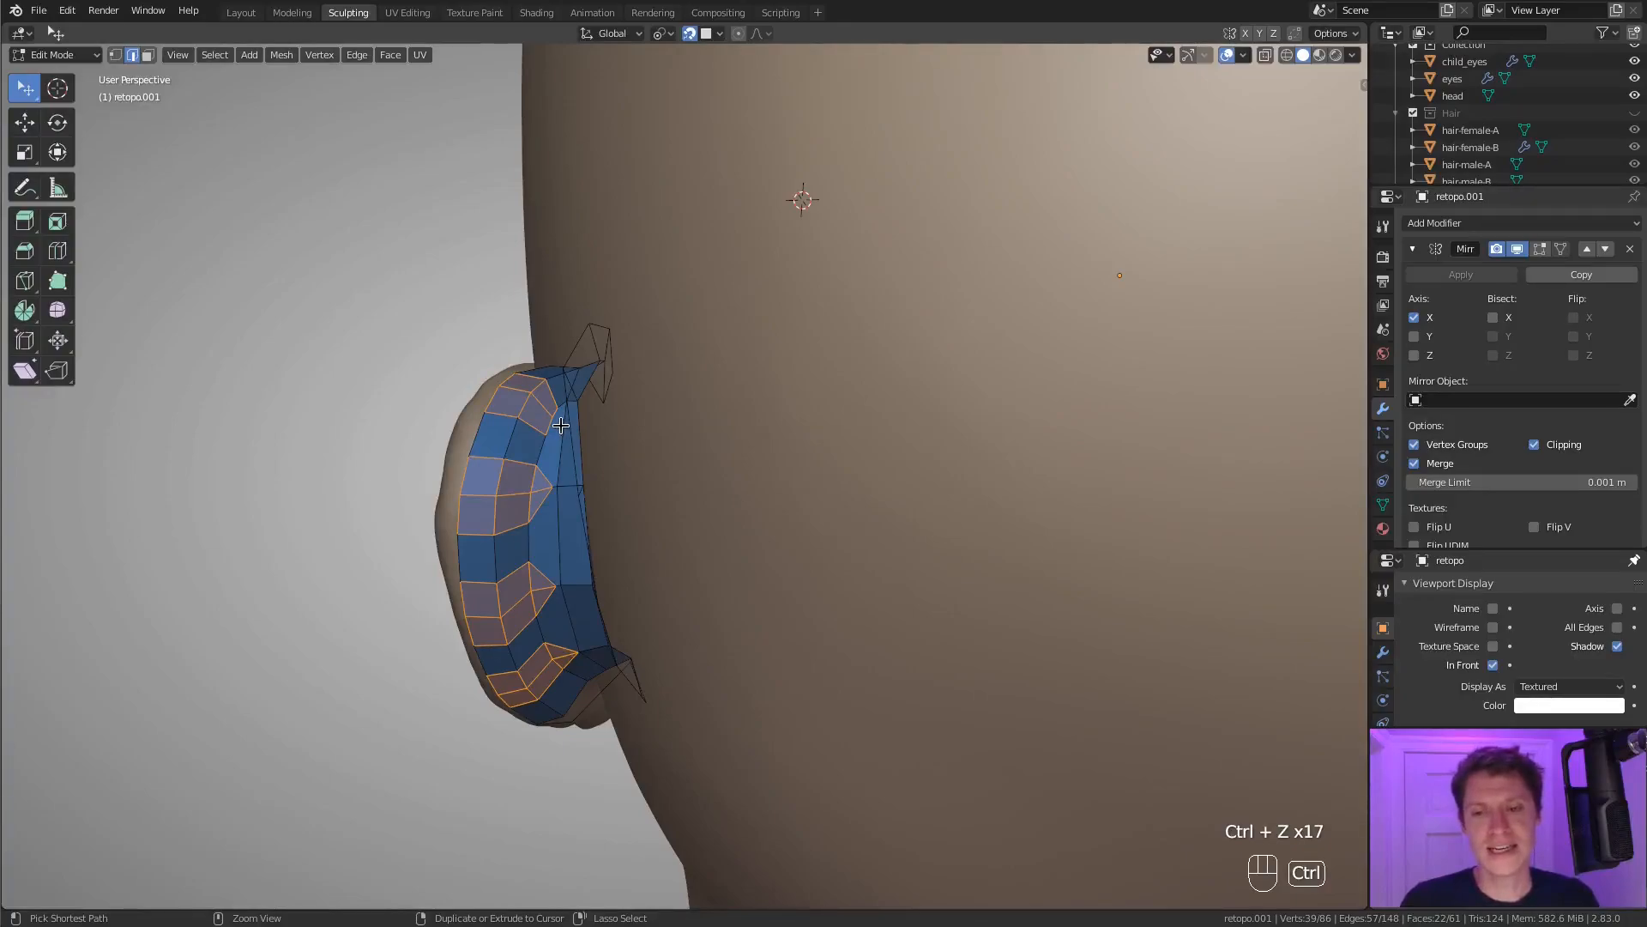
key(Tab)
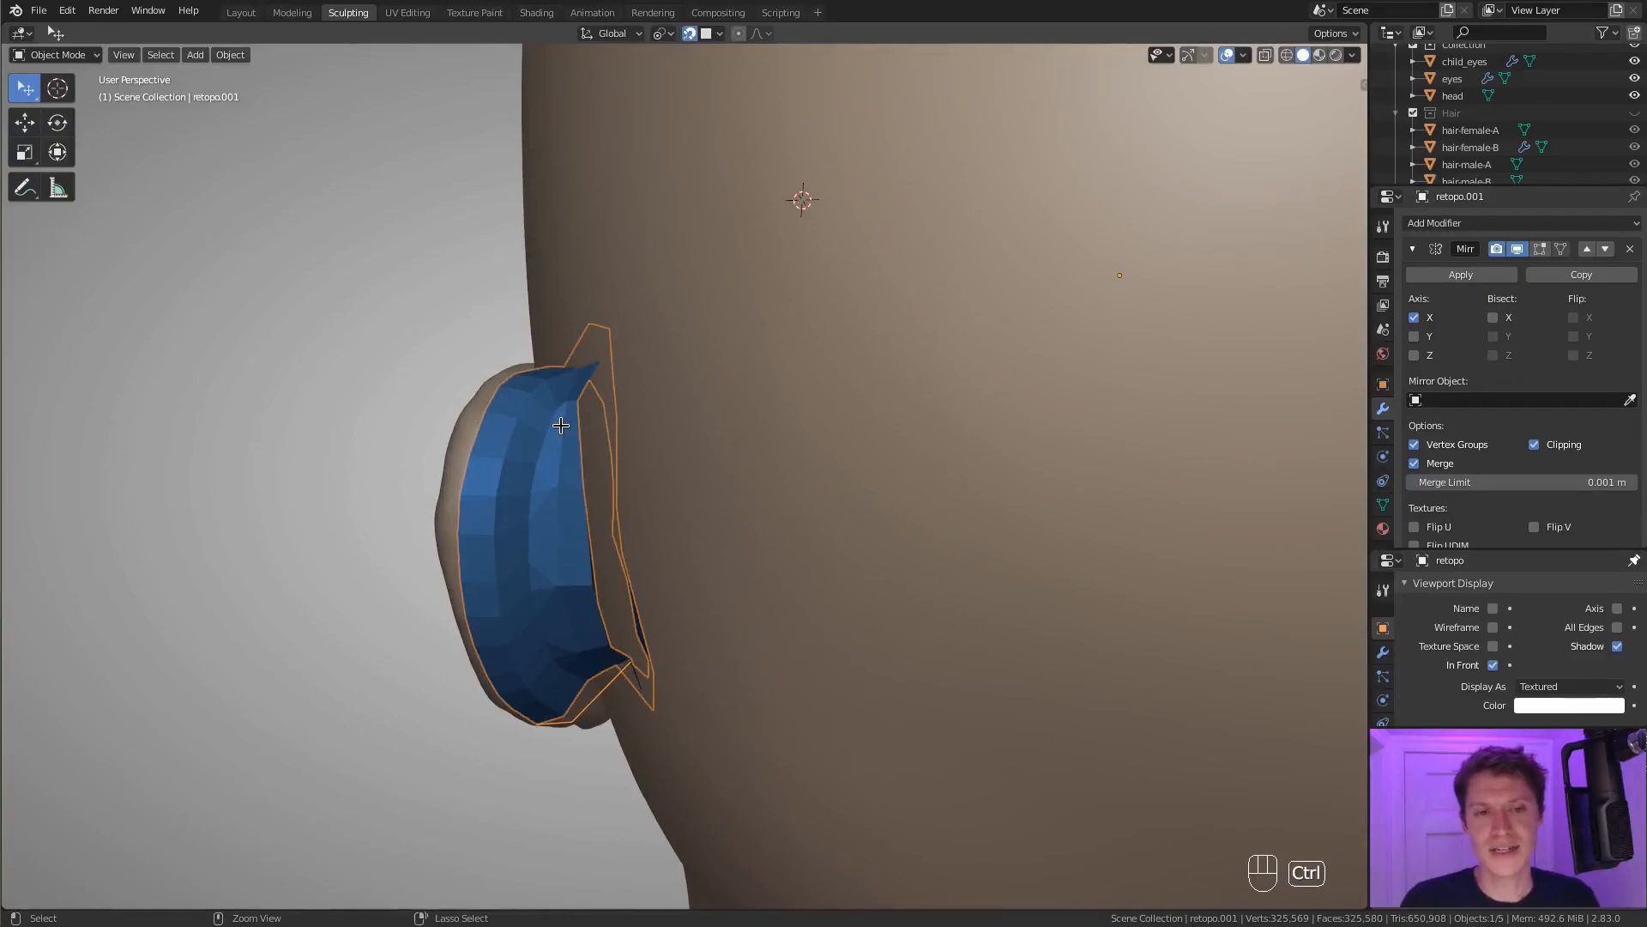
key(ctrl+z)
middle_drag(674, 391, 603, 511)
key(a)
key(a)
key(a)
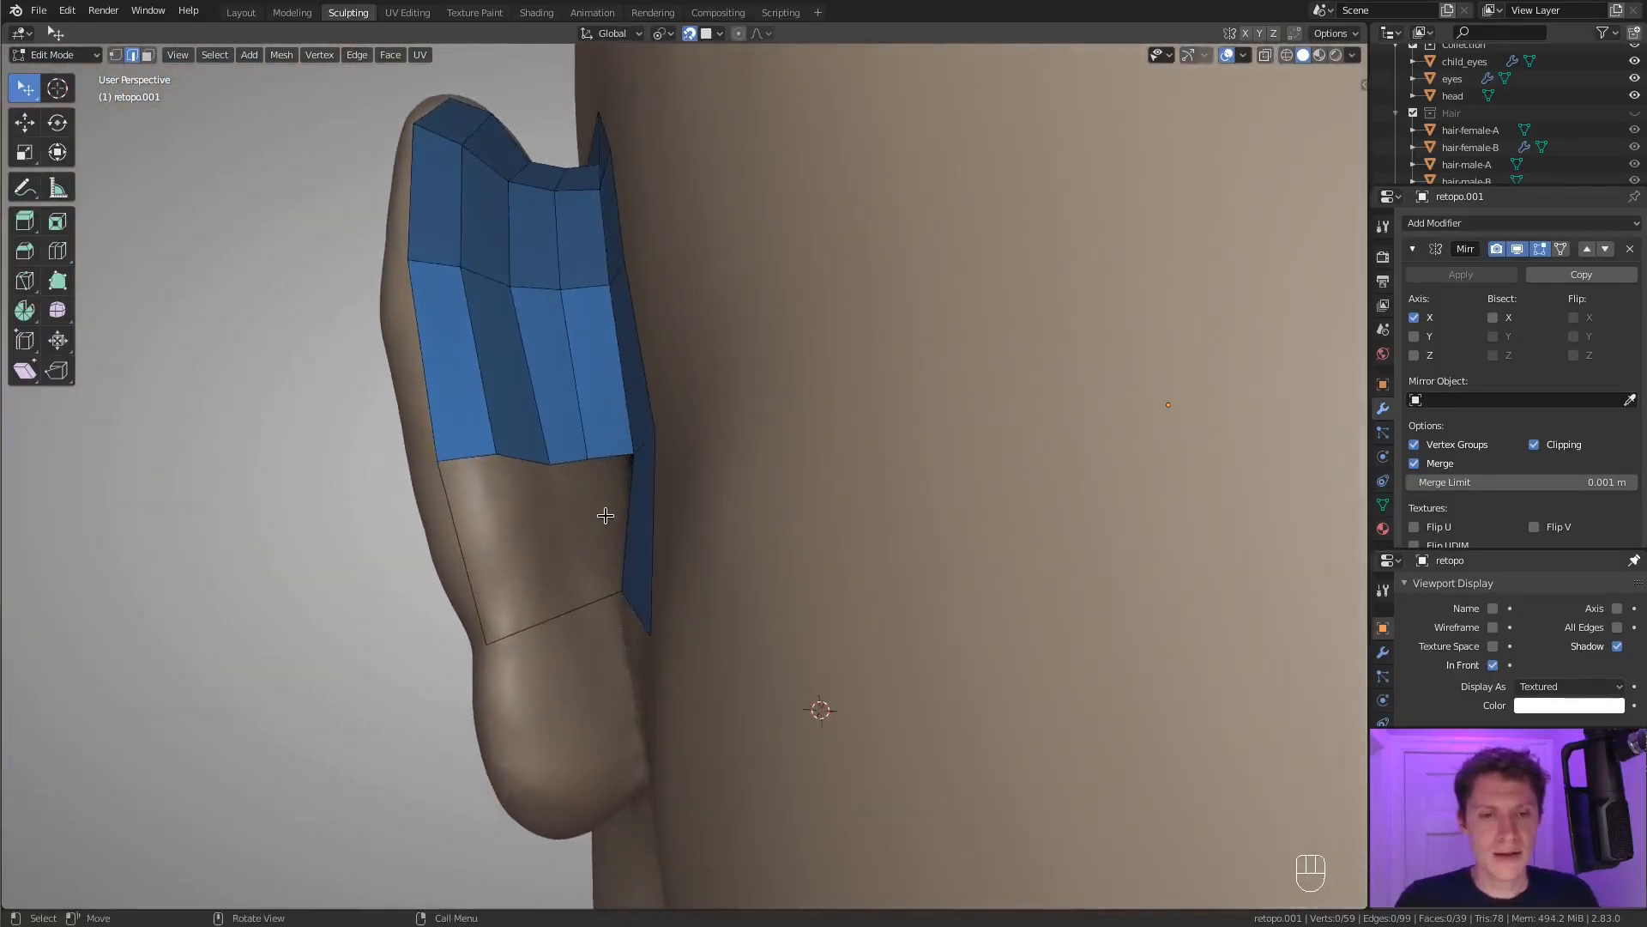
Connect the middle vertex of the lowest quad row to the lower vertex of the inner loop with an edge.
key(1)
key(f)
key(ctrl+z)
key(ctrl+z)
key(ctrl+z)
shift+click(550, 464)
key(f)
Try moving the adjacent vertex of the lowest quad row on the ear surface and undo the latest changes.
click(590, 458)
key(g)
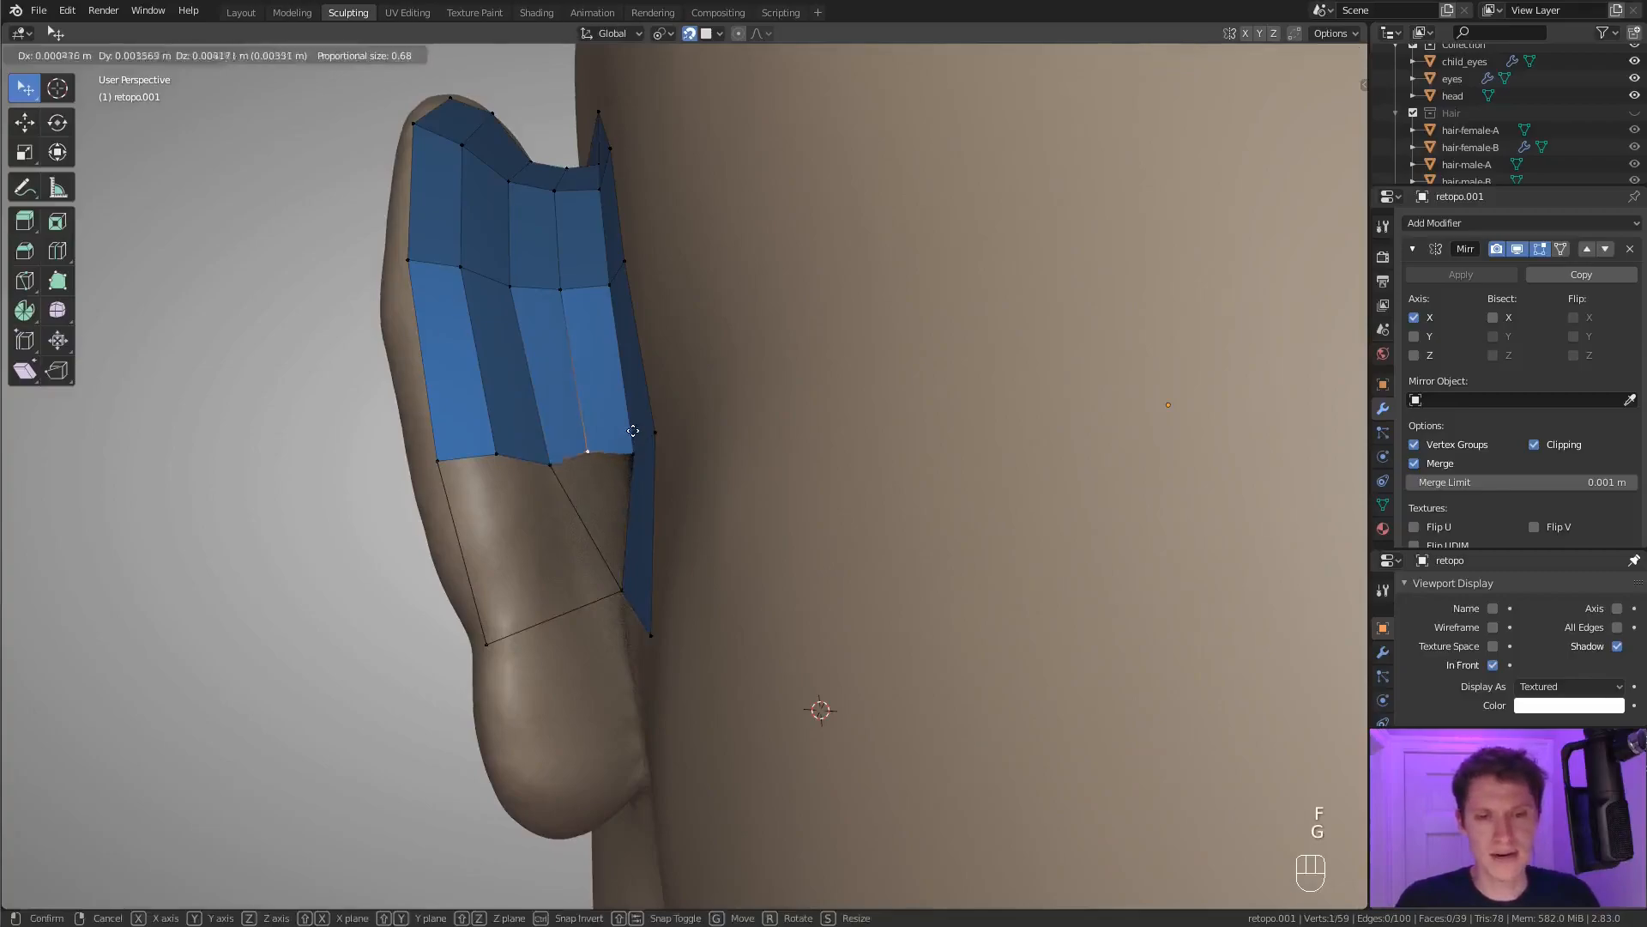
click(632, 422)
middle_drag(632, 422, 619, 552)
key(ctrl+z)
key(ctrl+z)
key(ctrl+z)
Cut the edge below the lowest quad row twice and reposition the new vertices on the ear surface.
key(ctrl+r)
double_click(606, 562)
key(ctrl+r)
double_click(611, 575)
key(g)
click(619, 553)
key(g)
click(623, 576)
Connect the lower loop vertex to the quad row above with an edge, cut it once and move the new vertex.
middle_drag(623, 576, 639, 656)
click(616, 607)
shift+click(588, 516)
key(f)
key(ctrl+r)
click(563, 616)
key(g)
click(610, 600)
Fill faces between the quad row and the newly placed vertex below it.
click(585, 482)
shift+click(594, 600)
key(f)
Fill the remaining openings beside the inner loop with faces.
key(f)
key(f)
click(601, 484)
click(622, 500)
shift+click(623, 611)
key(f)
click(609, 614)
shift+click(585, 498)
key(f)
key(f)
key(f)
Fill the narrow gap between the lowest quad row and the inner loop above the earlobe with one face.
key(a)
key(a)
key(a)
scroll(666, 463, down, 3)
middle_drag(666, 459, 709, 469)
middle_drag(709, 469, 673, 588)
key(alt+h)
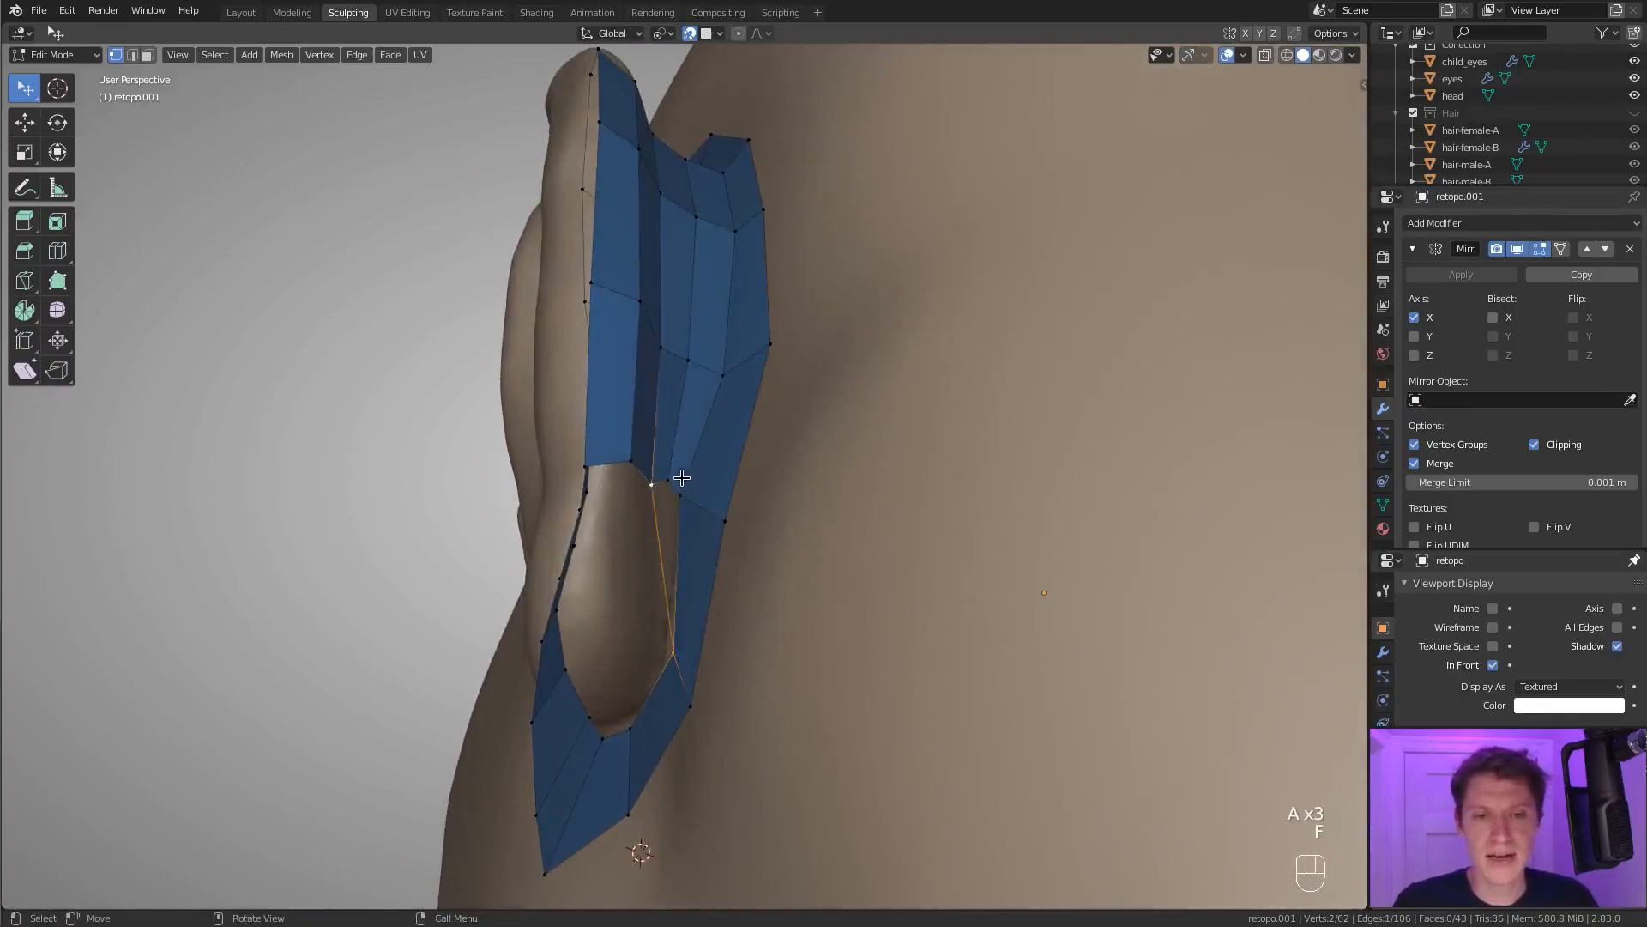
key(f)
Connect the loose vertices of the inner loop behind the ear to the quad row above and fill faces.
middle_drag(698, 489, 680, 487)
click(574, 458)
middle_drag(574, 458, 622, 583)
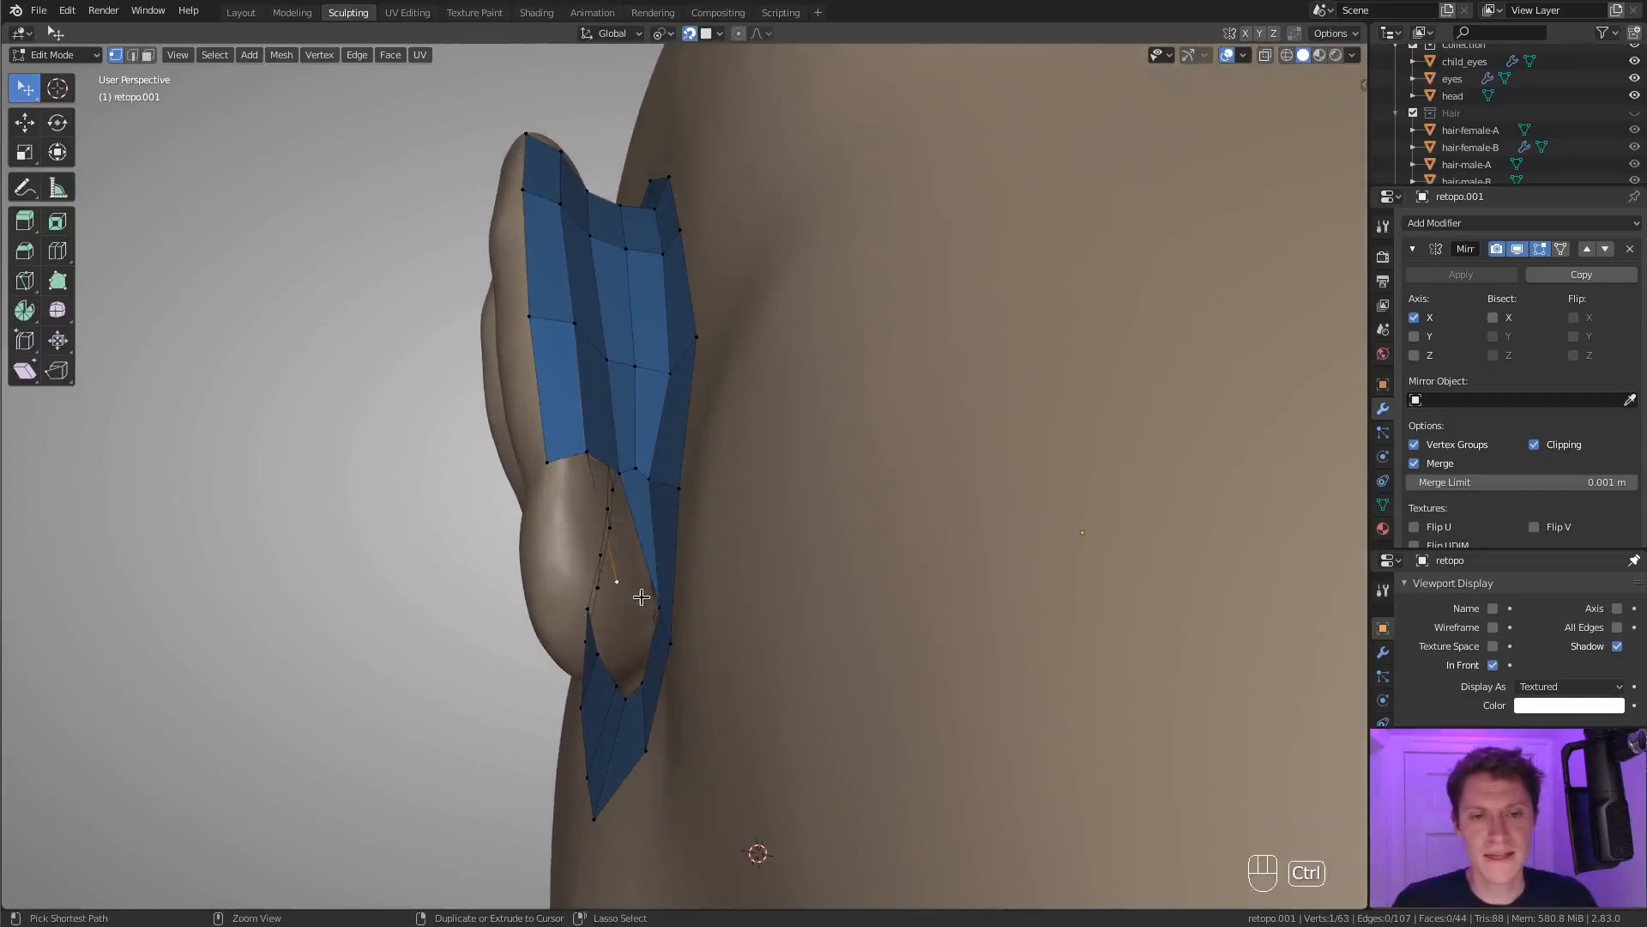
key(f)
key(f)
key(f)
Extrude a vertex down the back of the ear and reposition the neighbouring vertices to follow the sculpt.
middle_drag(624, 565, 750, 539)
key(e)
click(641, 621)
shift+click(644, 615)
key(g)
click(652, 578)
key(g)
click(662, 492)
middle_drag(664, 495, 704, 513)
key(g)
click(656, 540)
ctrl+right_click(646, 550)
shift+click(630, 466)
key(f)
key(ctrl+z)
key(ctrl+z)
key(ctrl+z)
Fill faces between the repositioned vertices and the quad rows behind the ear.
shift+click(707, 553)
key(f)
key(f)
key(f)
key(f)
key(f)
Extrude further vertices along the back of the ear towards the earlobe and adjust their placement.
middle_drag(816, 492, 561, 397)
shift+middle_drag(561, 397, 590, 486)
middle_drag(602, 549, 633, 508)
key(e)
click(638, 592)
middle_drag(645, 570, 659, 560)
ctrl+middle_drag(693, 377, 668, 481)
key(g)
click(666, 482)
key(e)
click(669, 502)
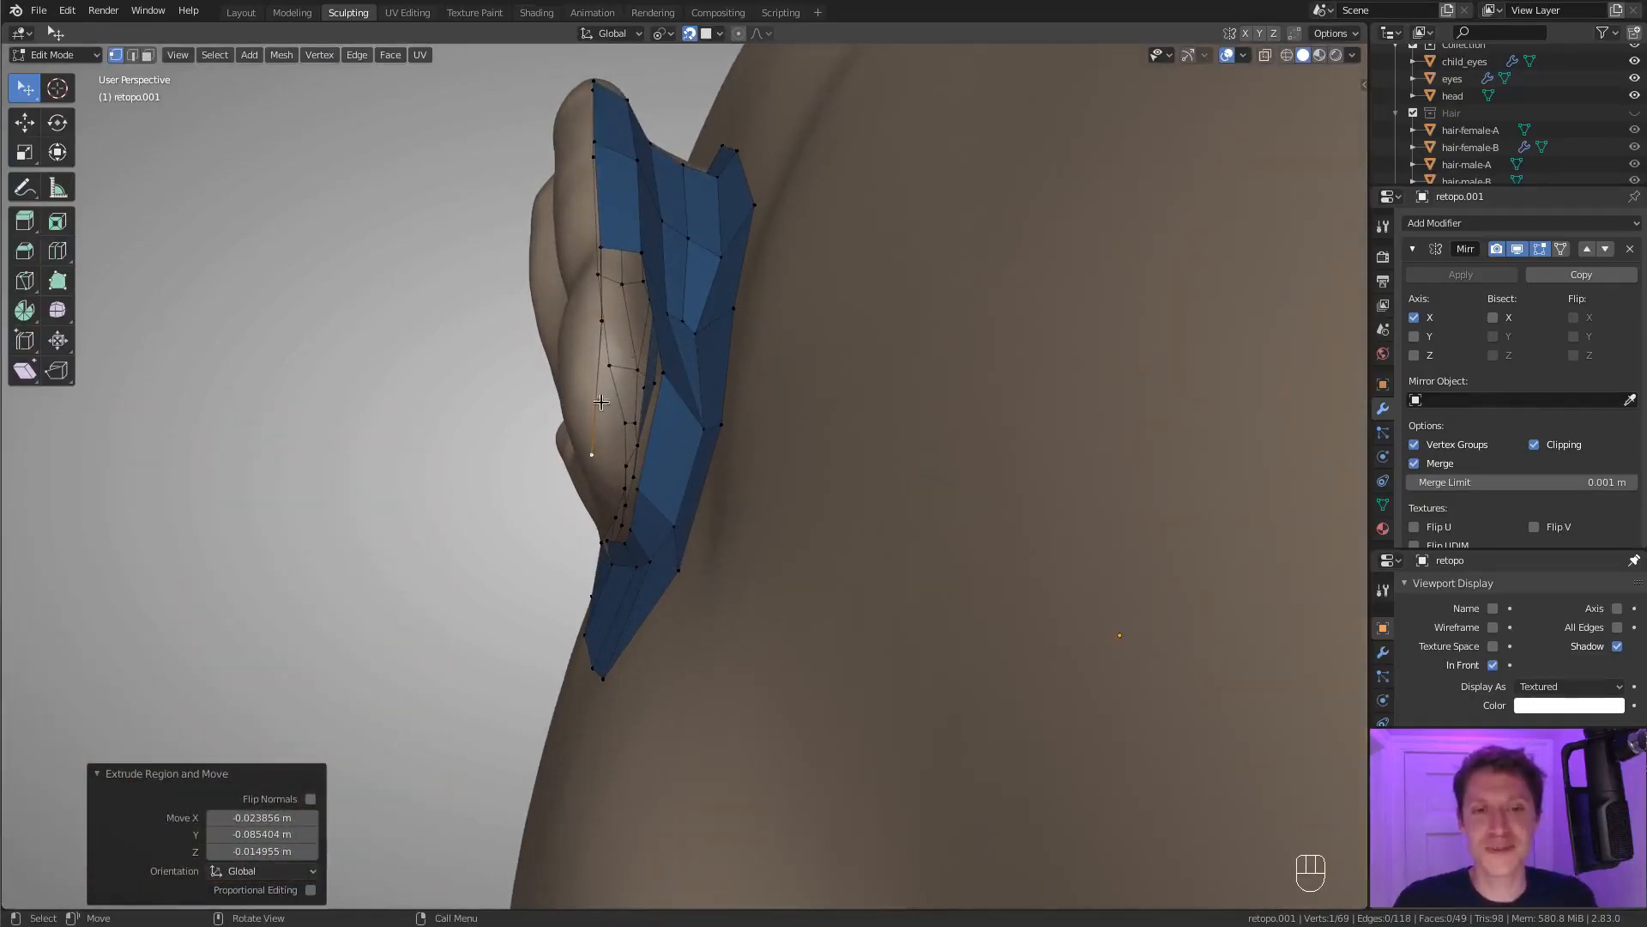
Connect the newly extruded vertices to the adjacent row and fill faces behind the earlobe.
shift+click(637, 487)
key(f)
middle_drag(649, 403, 744, 515)
key(f)
key(f)
key(f)
Reposition the loose vertices in front of the earlobe so they line up with the quad strip's lower corner.
ctrl+right_click(739, 552)
ctrl+right_click(715, 527)
ctrl+right_click(680, 469)
middle_drag(680, 469, 684, 542)
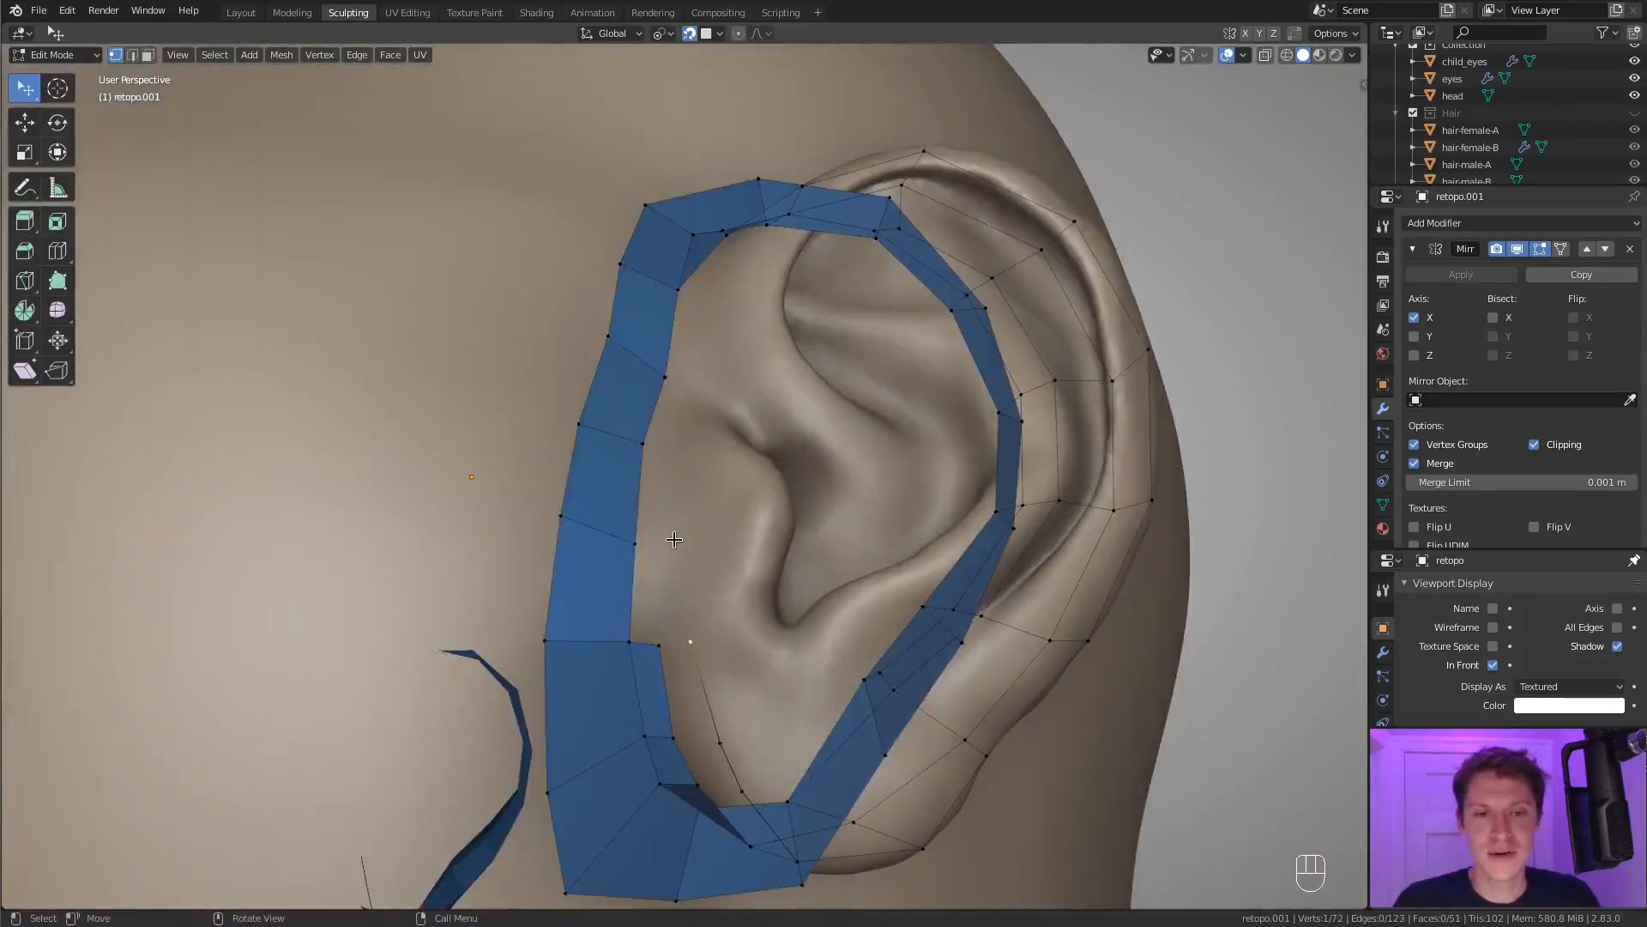
shift+click(655, 544)
key(g)
click(657, 642)
click(691, 643)
key(g)
click(684, 638)
Fill the remaining gaps around the earlobe with faces and clear the selection.
click(626, 549)
middle_drag(636, 585, 803, 440)
key(f)
key(f)
key(f)
key(f)
key(f)
key(f)
key(a)
key(a)
key(a)
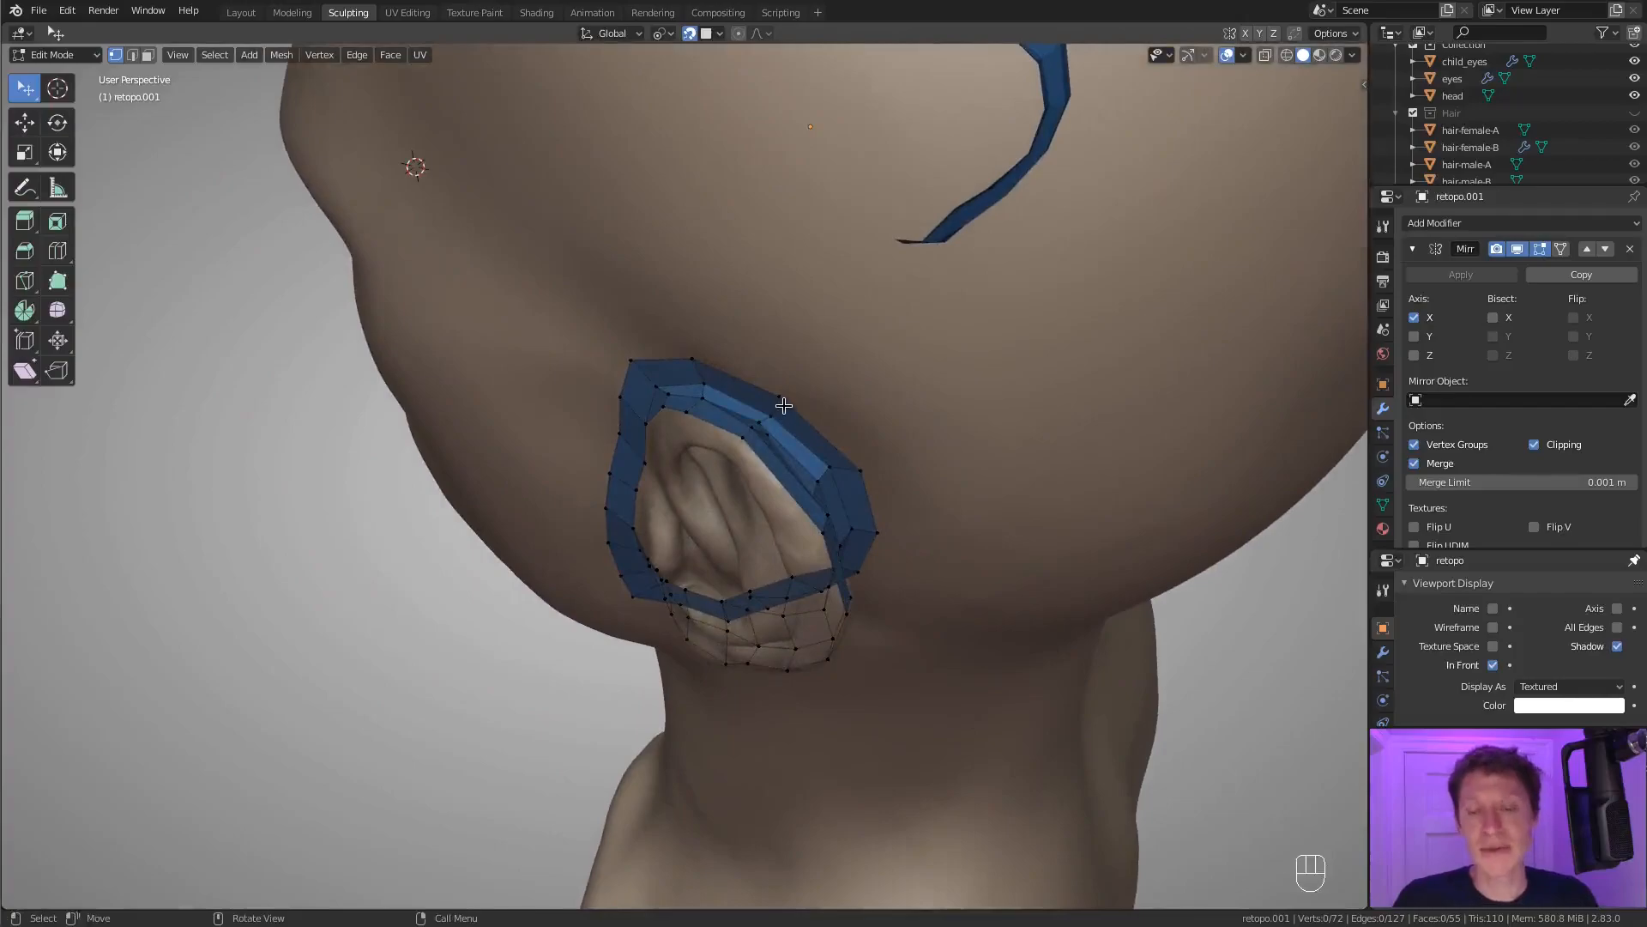
Select the open edge loop around the ear plus the quads in front of it, and hide all other geometry.
alt+click(777, 476)
middle_drag(777, 476, 783, 333)
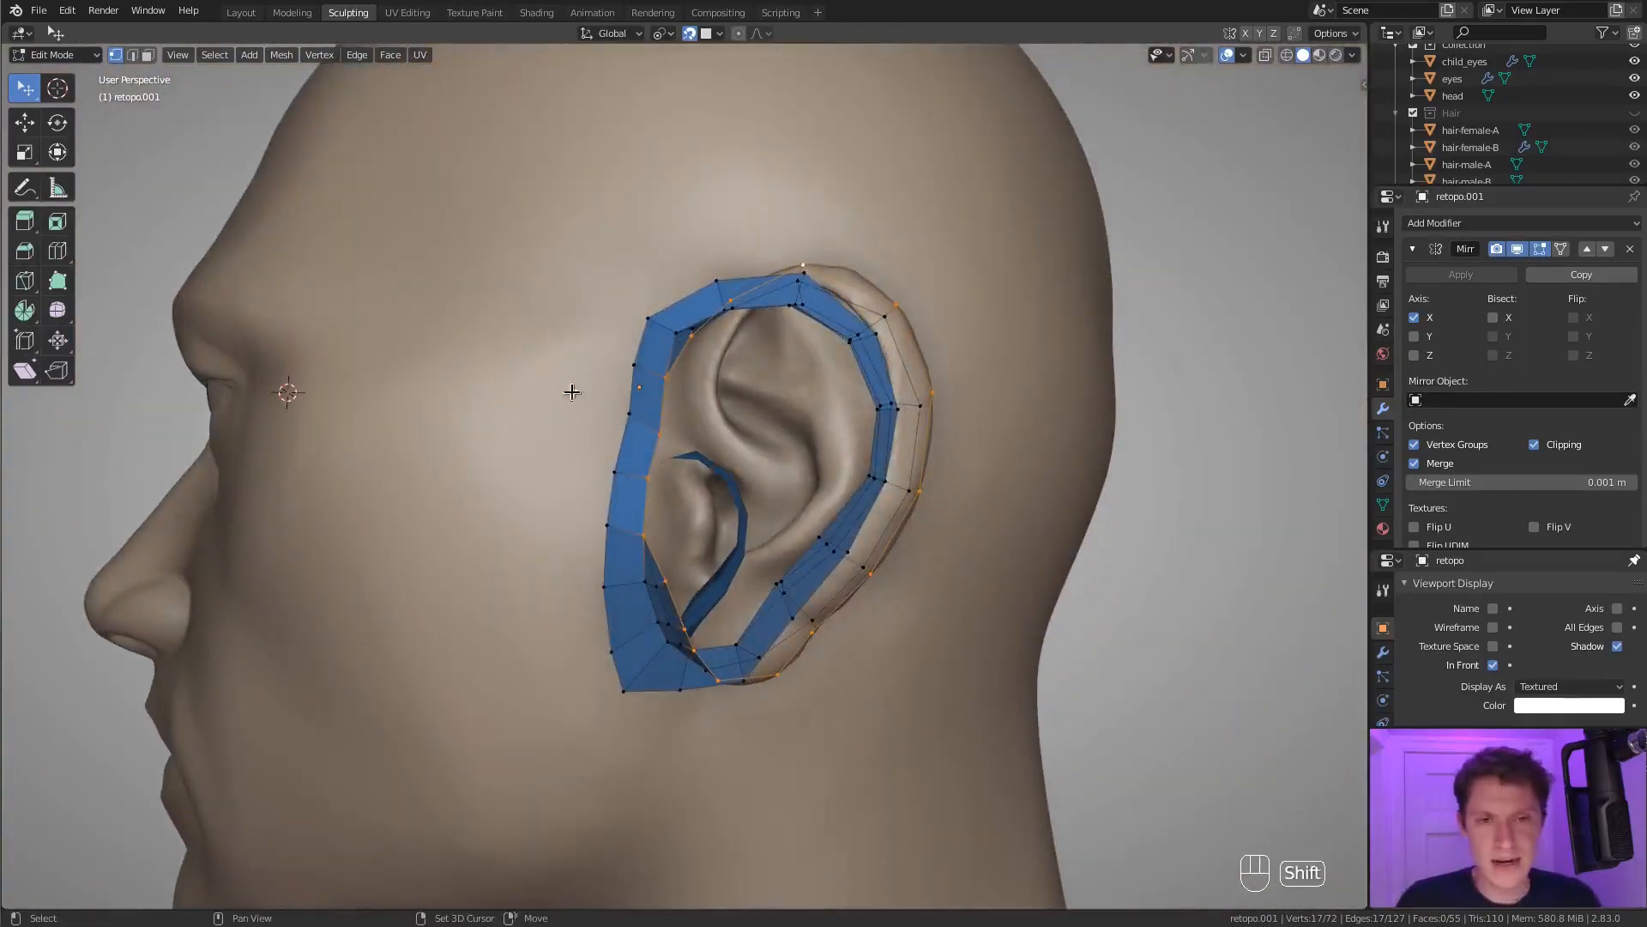
ctrl+click(606, 525)
shift+click(647, 320)
ctrl+click(605, 587)
shift+click(646, 582)
shift+click(657, 587)
middle_drag(794, 438, 793, 400)
key(shift+h)
key(a)
key(a)
key(a)
Move the vertices along the upper rim of the ear so the loop follows the helix evenly.
shift+middle_drag(794, 400, 645, 417)
click(646, 310)
key(g)
click(711, 300)
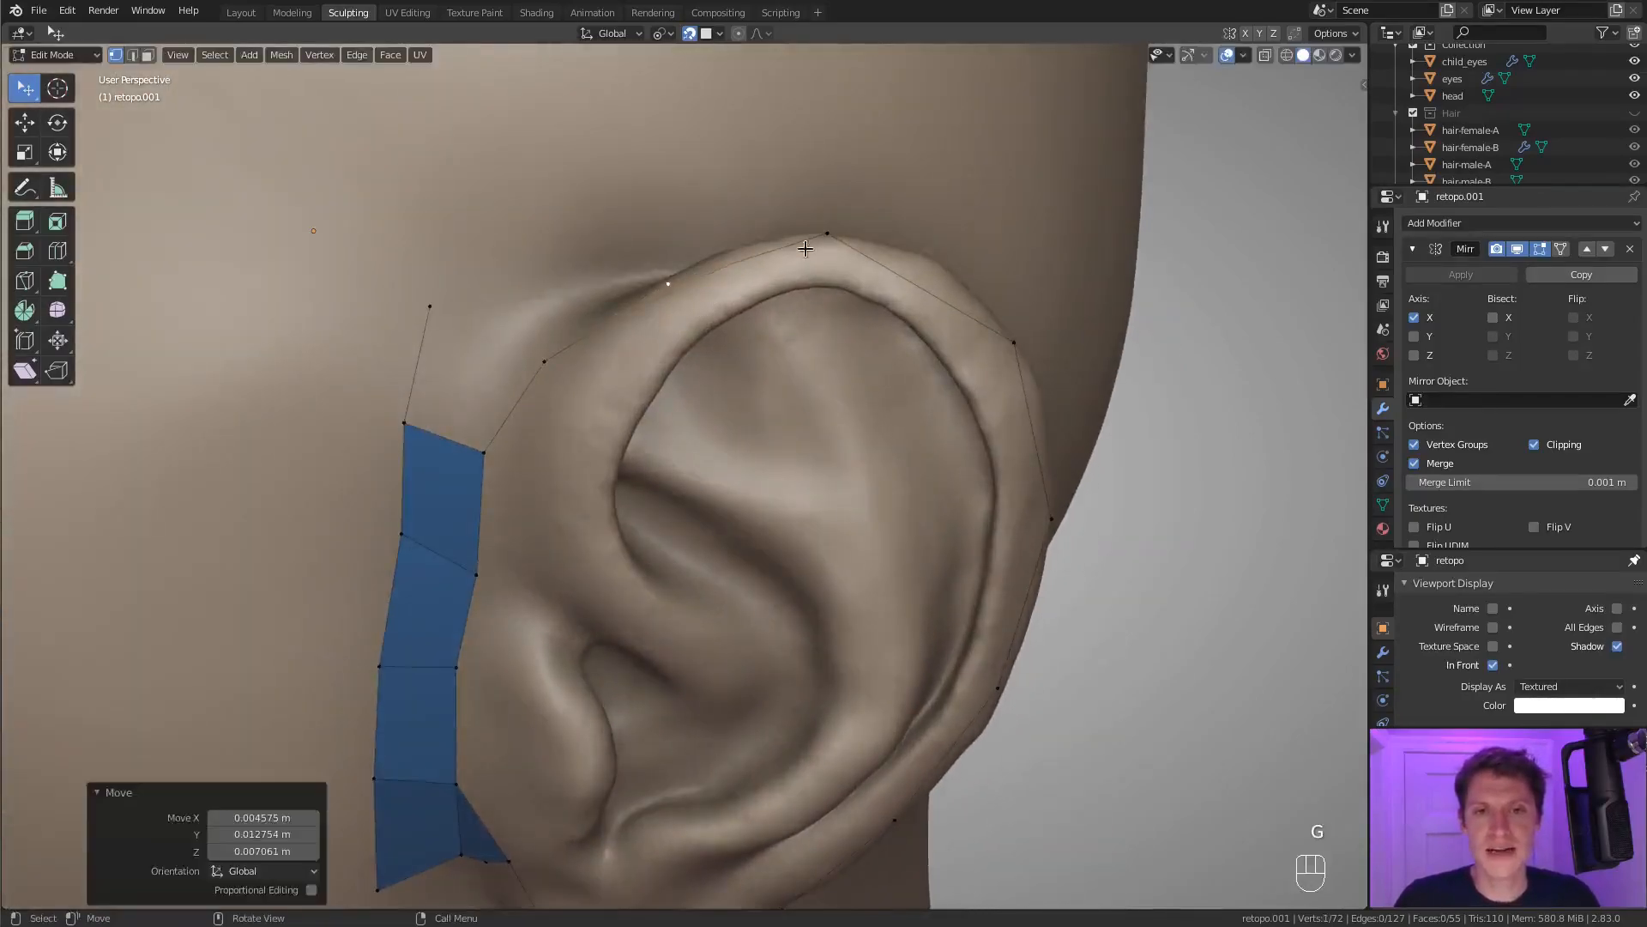
click(808, 248)
middle_drag(893, 250, 864, 275)
key(g)
click(910, 293)
click(985, 332)
middle_drag(1007, 355, 867, 330)
key(g)
click(995, 325)
mouse_move(867, 330)
middle_down()
mouse_move(892, 332)
mouse_move(856, 355)
middle_up()
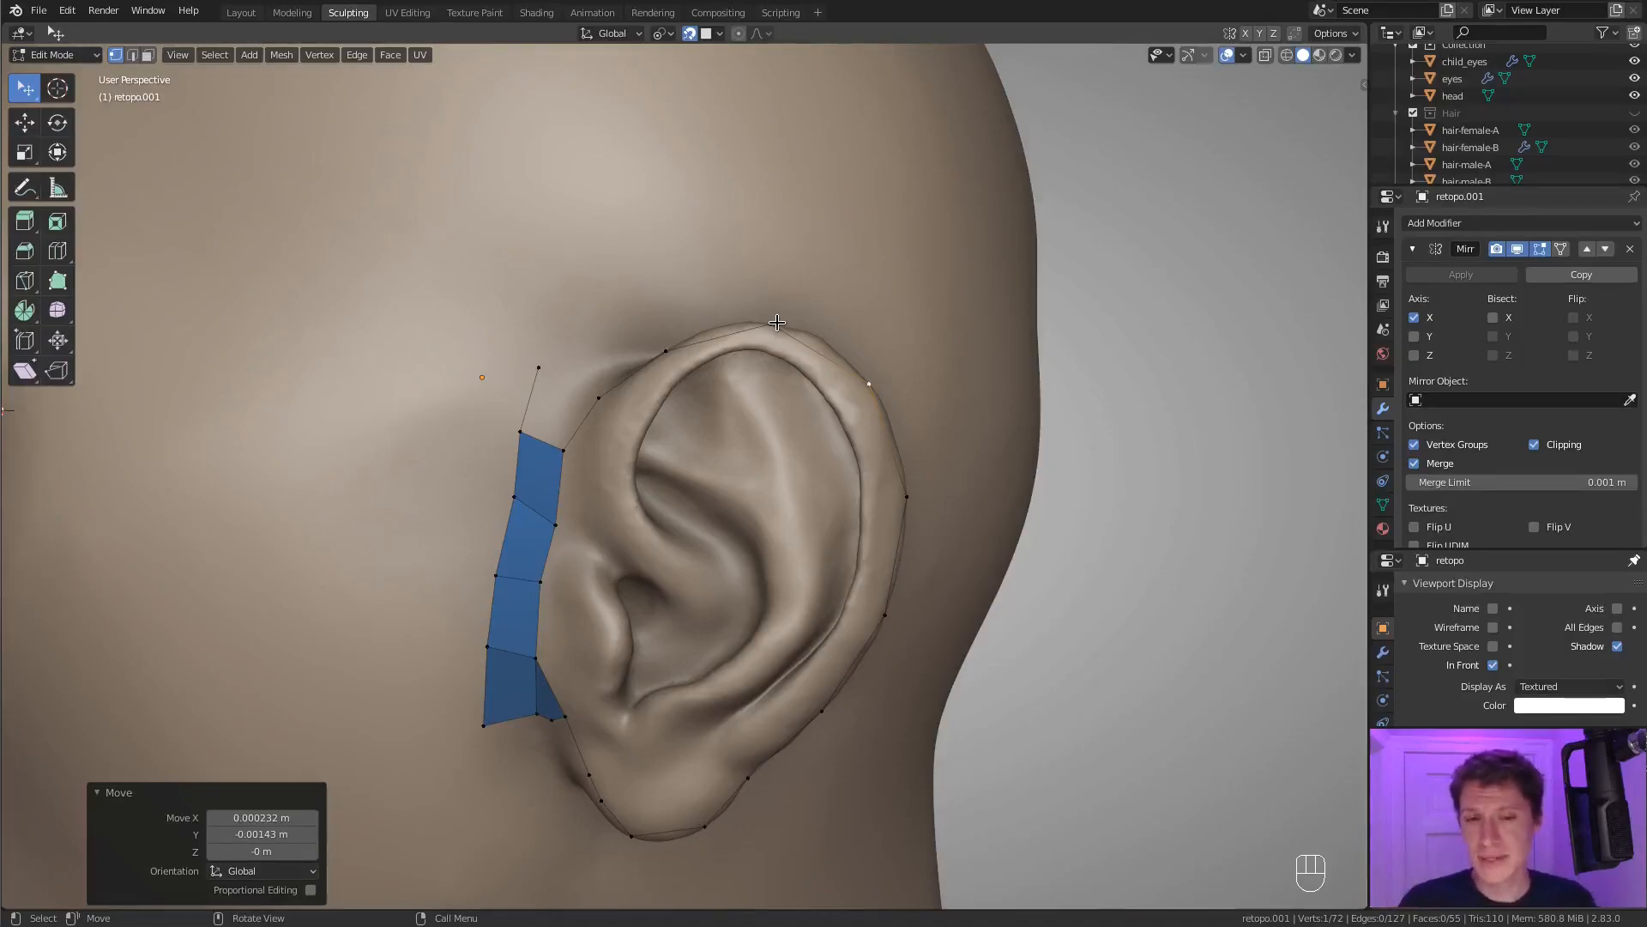
Examine the helix and inner folds of the ear to plan the next edge flow.
middle_drag(983, 430, 930, 419)
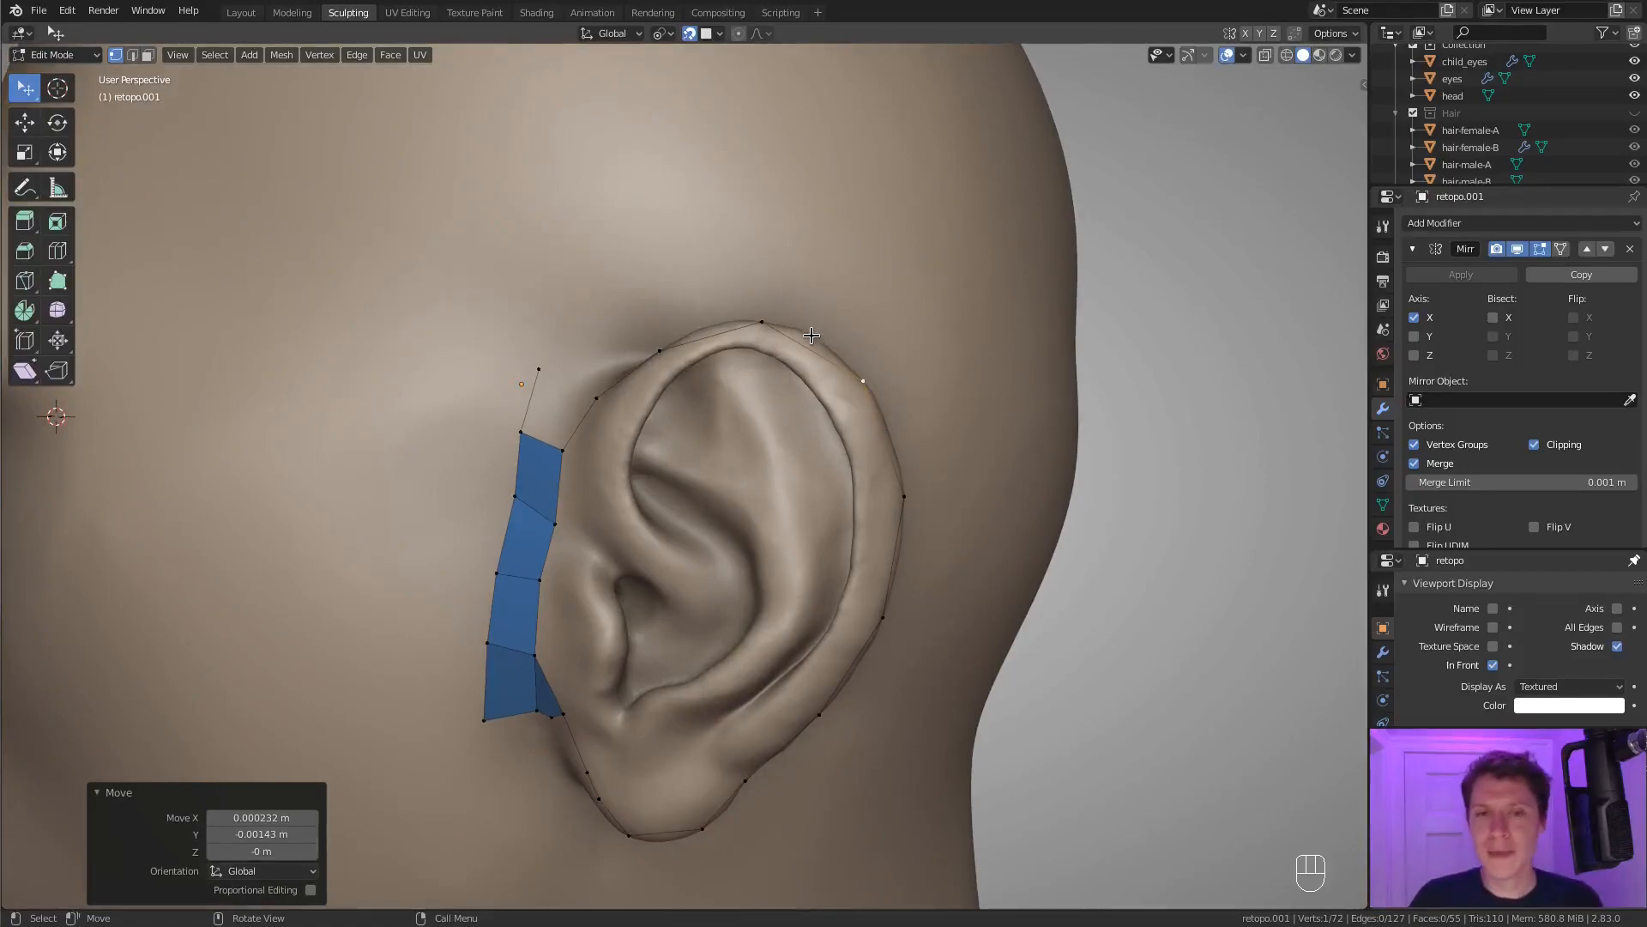
scroll(811, 336, down, 1)
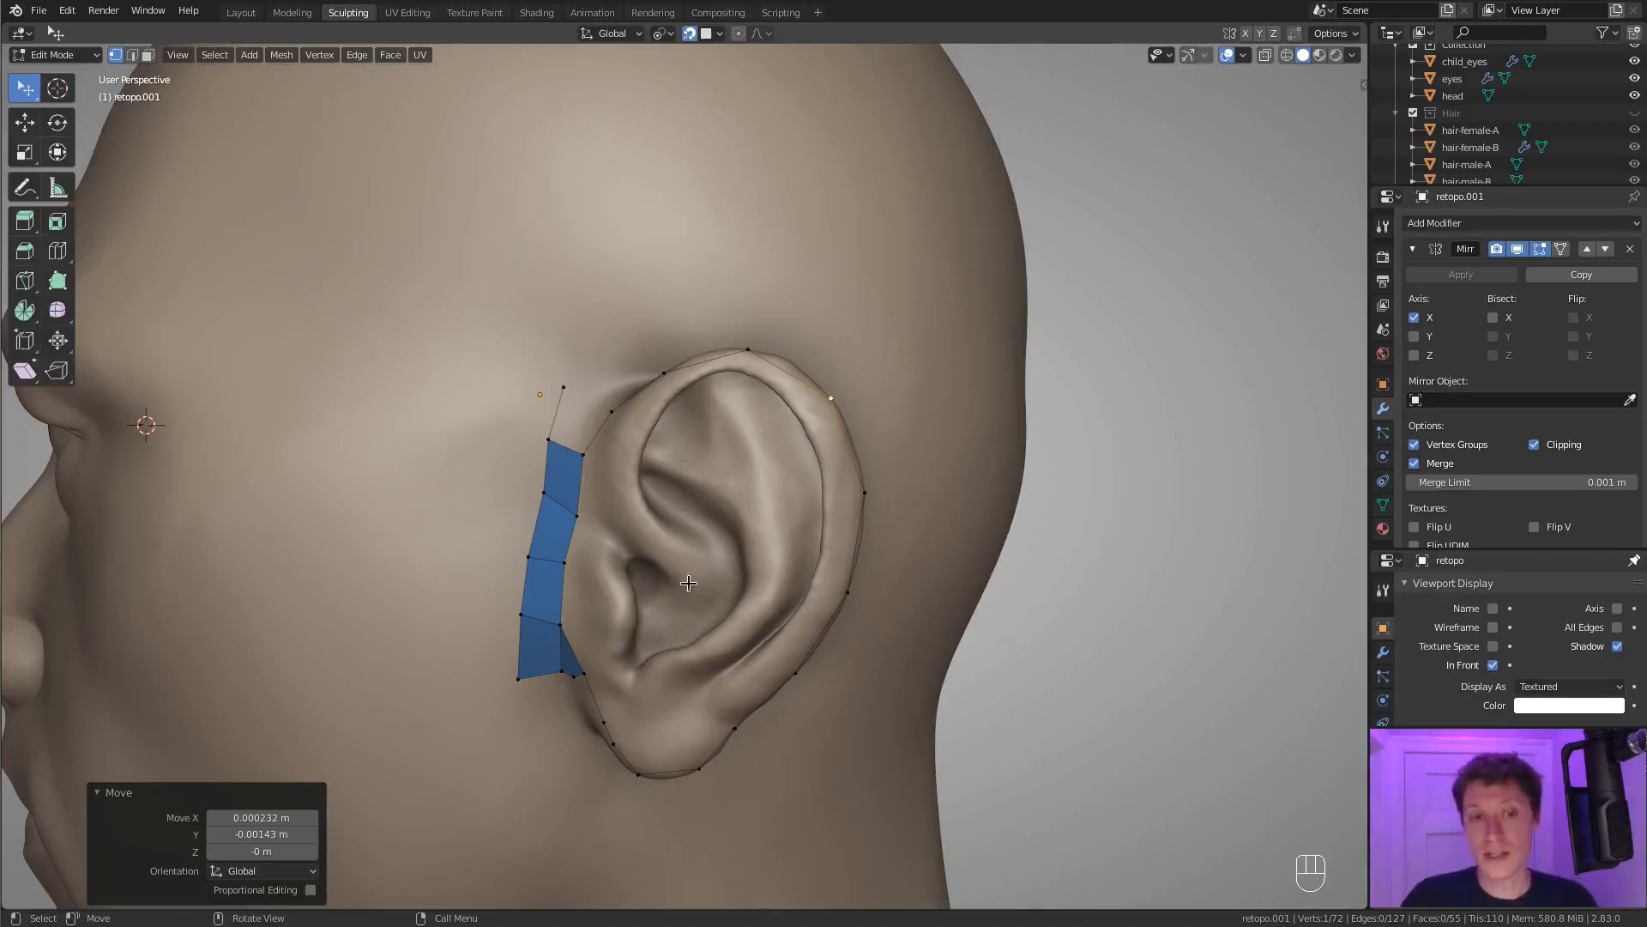
scroll(689, 584, up, 3)
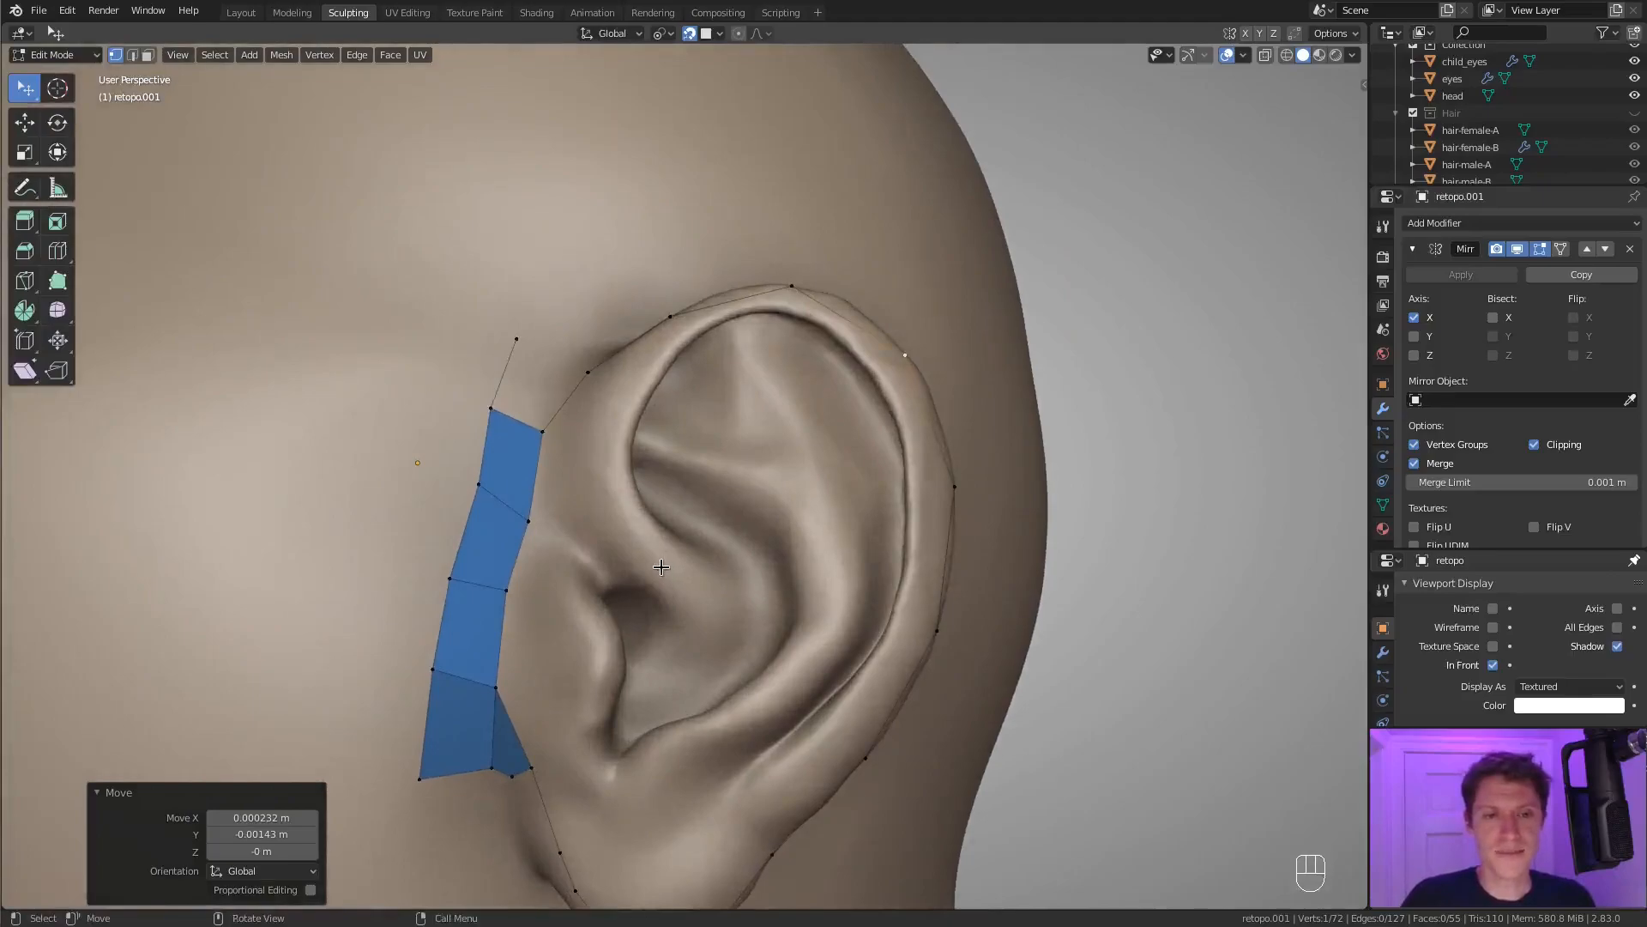
middle_drag(661, 567, 625, 606)
scroll(625, 607, up, 1)
shift+middle_drag(681, 551, 725, 536)
middle_drag(725, 536, 732, 428)
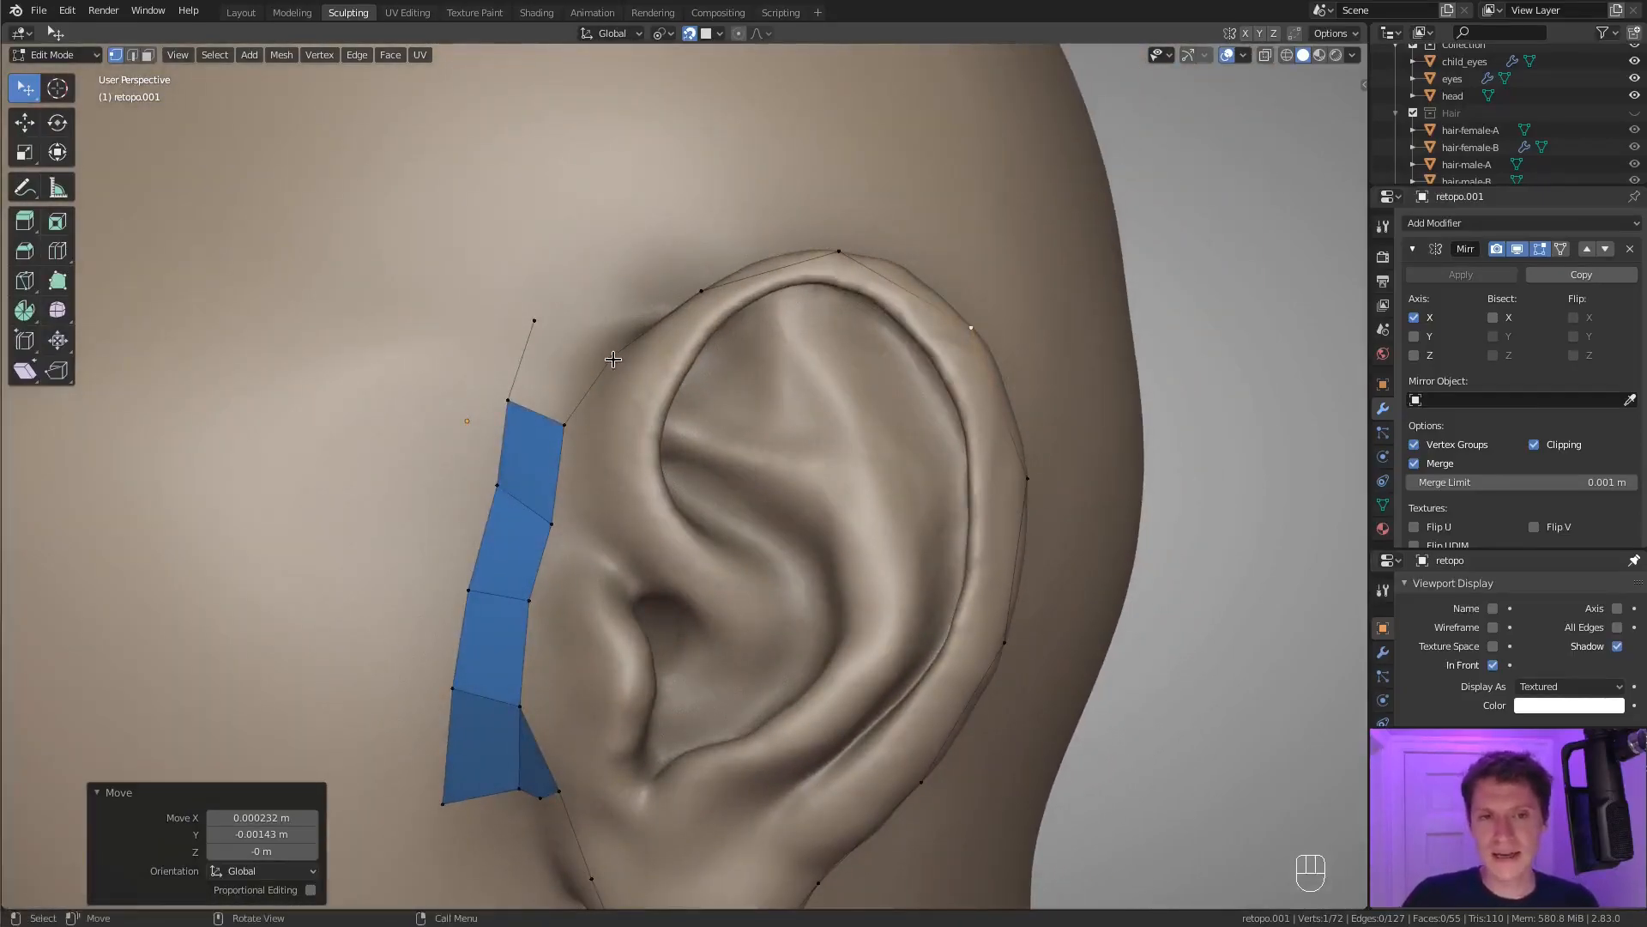
Extrude a chain of vertices from the lower outer rim up the back inner edge of the helix.
middle_drag(892, 708, 858, 824)
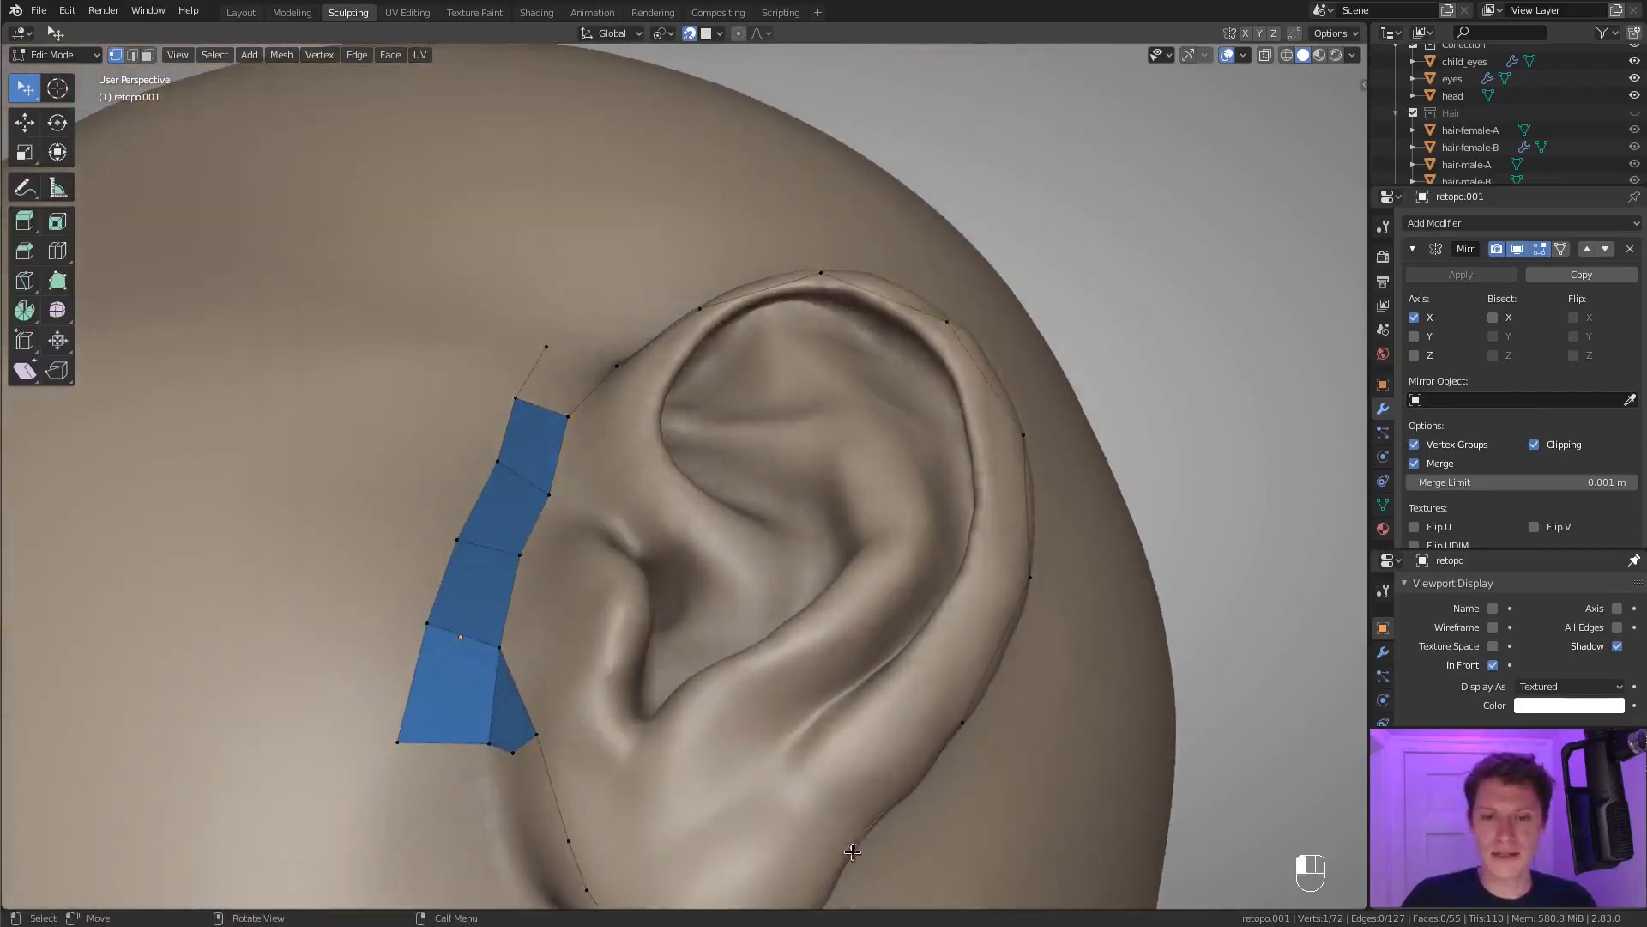
key(e)
click(813, 792)
ctrl+right_click(924, 674)
middle_drag(981, 647, 977, 663)
key(e)
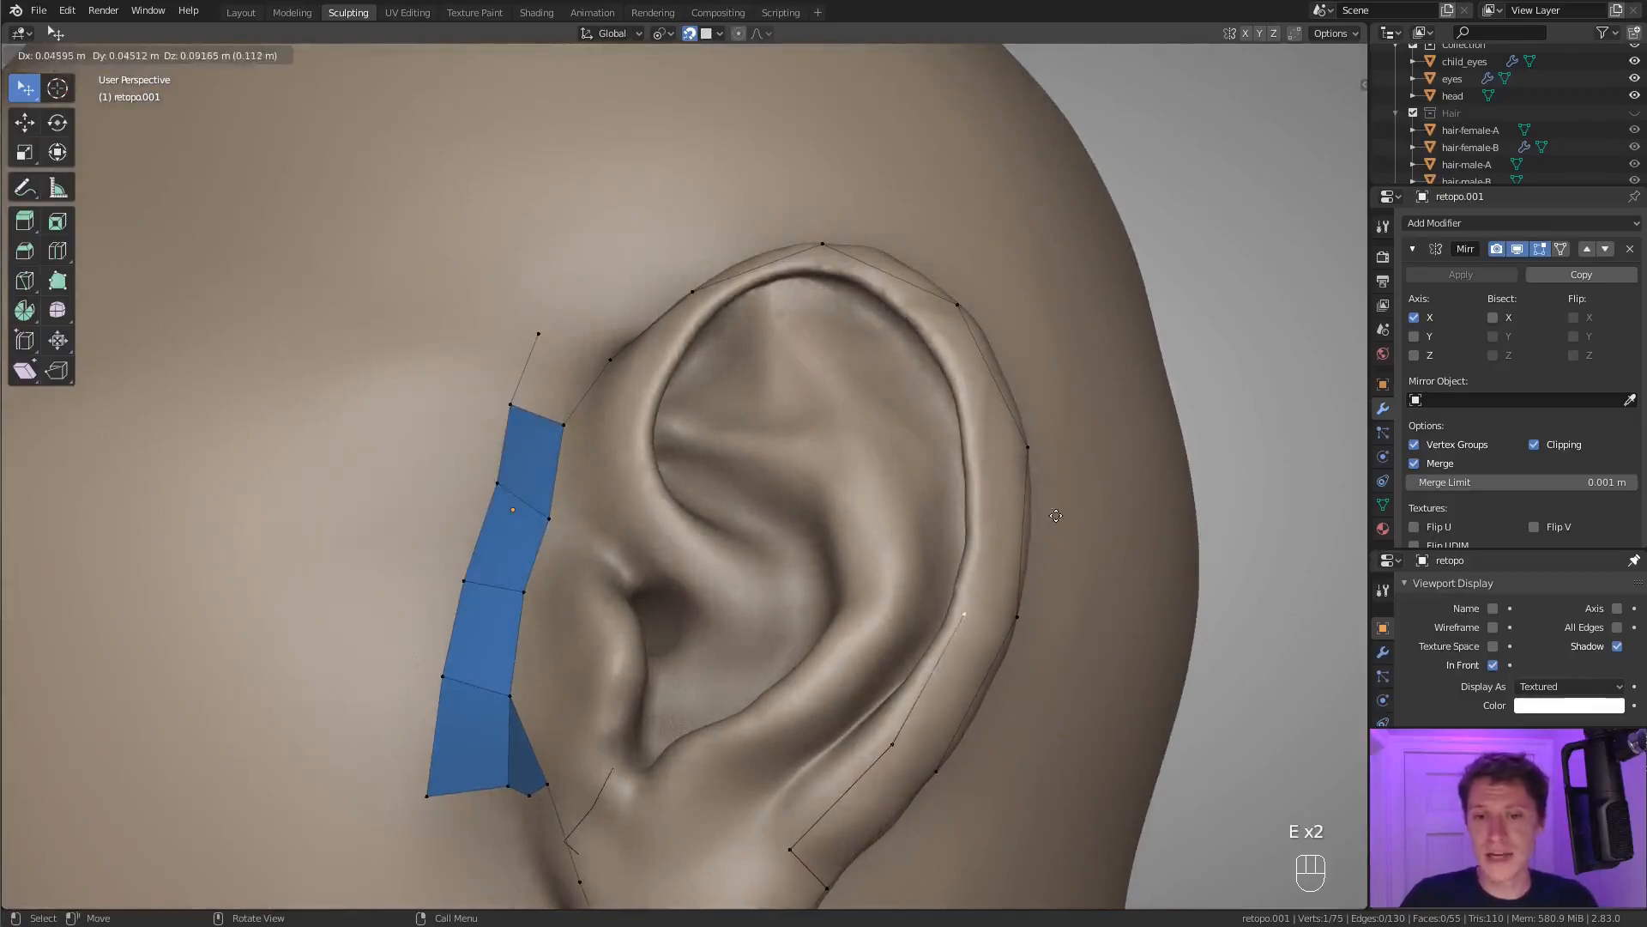
click(1059, 506)
middle_drag(1059, 506, 1033, 393)
key(e)
click(1046, 359)
key(e)
click(1001, 253)
Continue extruding the vertex chain over the top of the helix and down its front inner edge.
middle_drag(1001, 253, 1033, 257)
key(e)
click(939, 193)
key(e)
click(766, 266)
key(e)
click(691, 364)
middle_drag(691, 363, 704, 359)
key(e)
click(718, 442)
key(e)
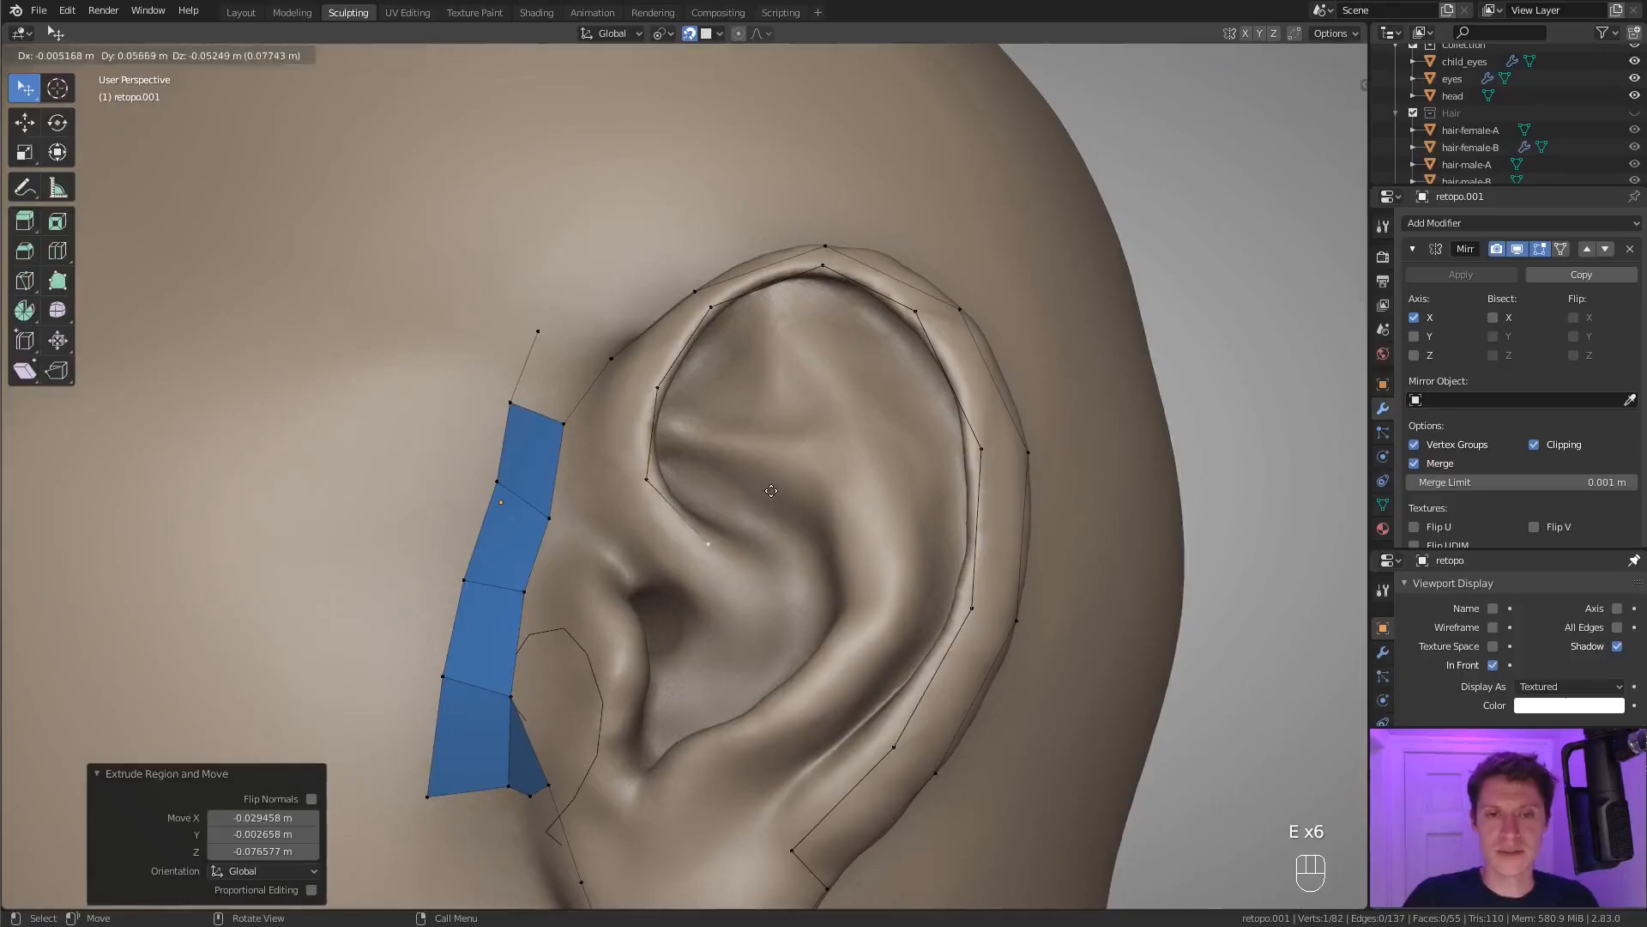
click(775, 493)
Extrude the chain into the ear's centre and back along the fold as a parallel row up to the front rim.
key(e)
click(849, 530)
key(e)
click(844, 618)
key(e)
click(777, 566)
key(e)
click(696, 492)
middle_drag(698, 454, 794, 567)
key(e)
click(727, 469)
Adjust the parallel row's vertices and fill the strip along the front of the helix with three quads.
click(673, 525)
key(g)
click(663, 501)
click(672, 405)
key(g)
click(689, 390)
shift+click(705, 391)
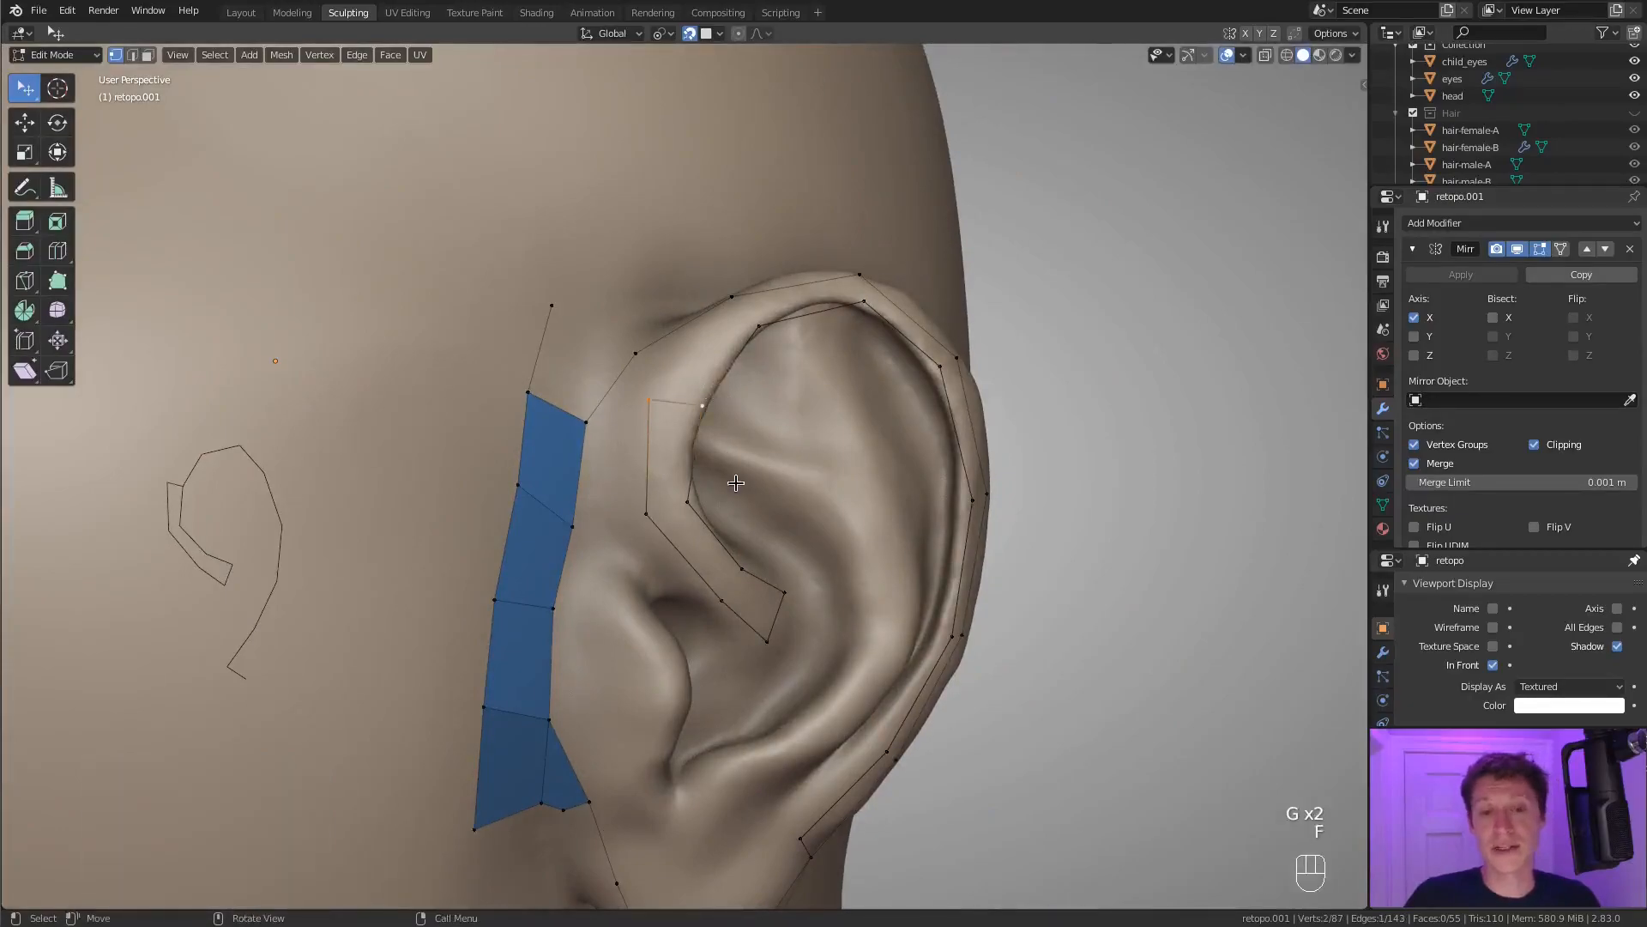
key(f)
key(f)
key(f)
key(f)
key(f)
key(f)
middle_drag(705, 390, 644, 433)
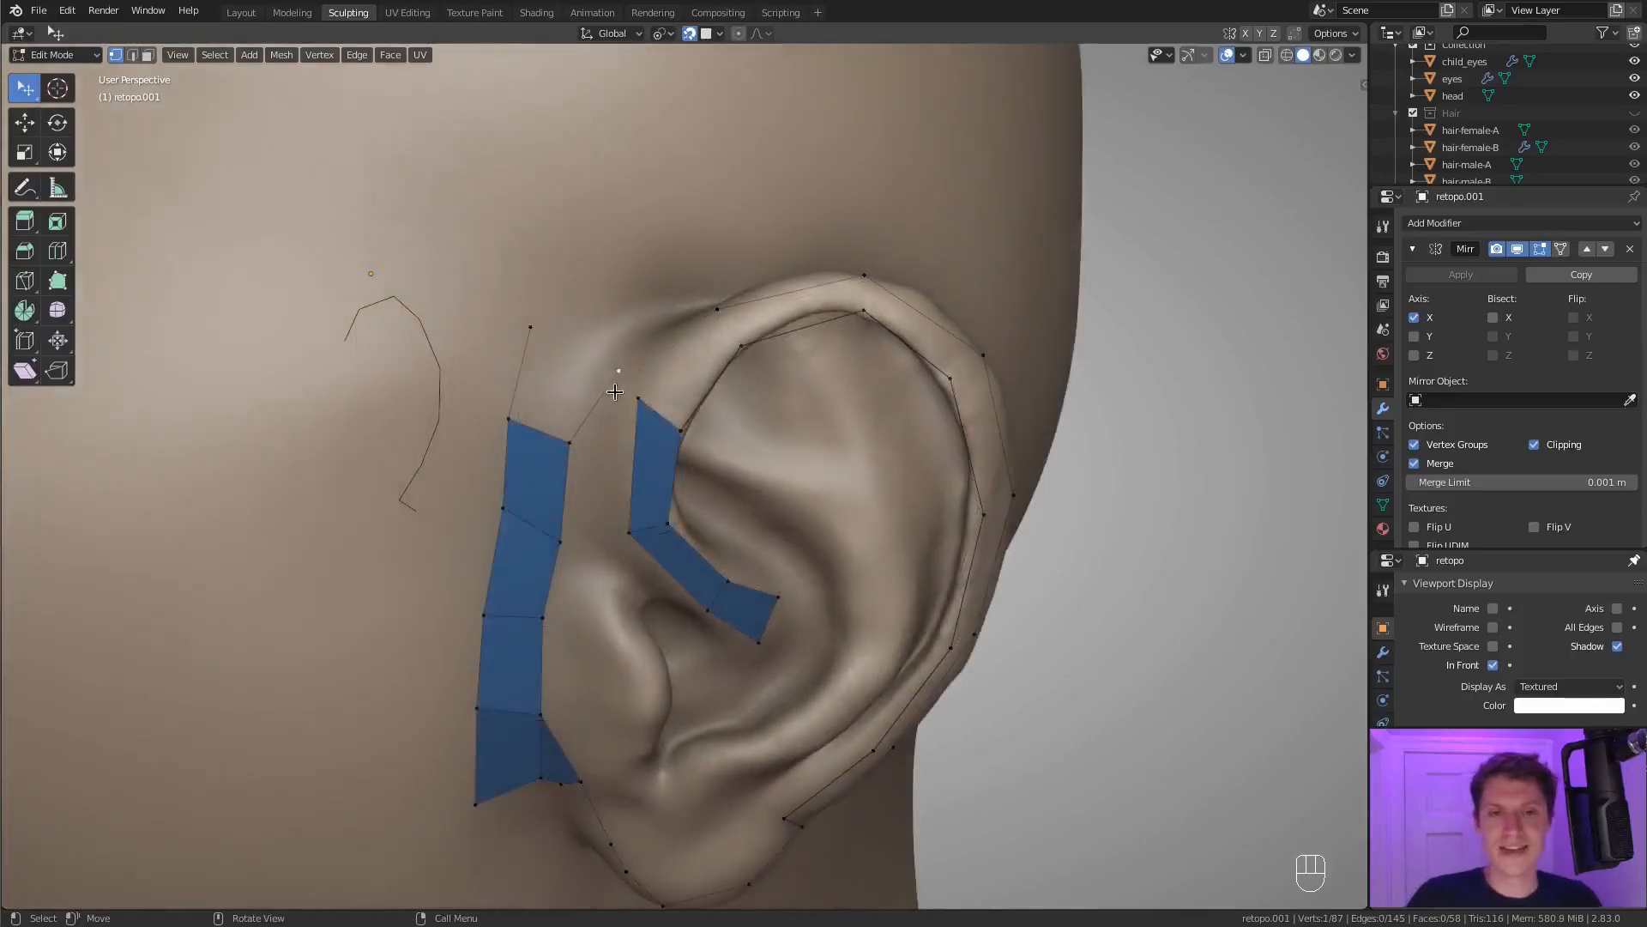
Merge the strip's upper corner into the outer rim vertex and shift the corner below it outward.
key(m)
click(651, 367)
click(628, 536)
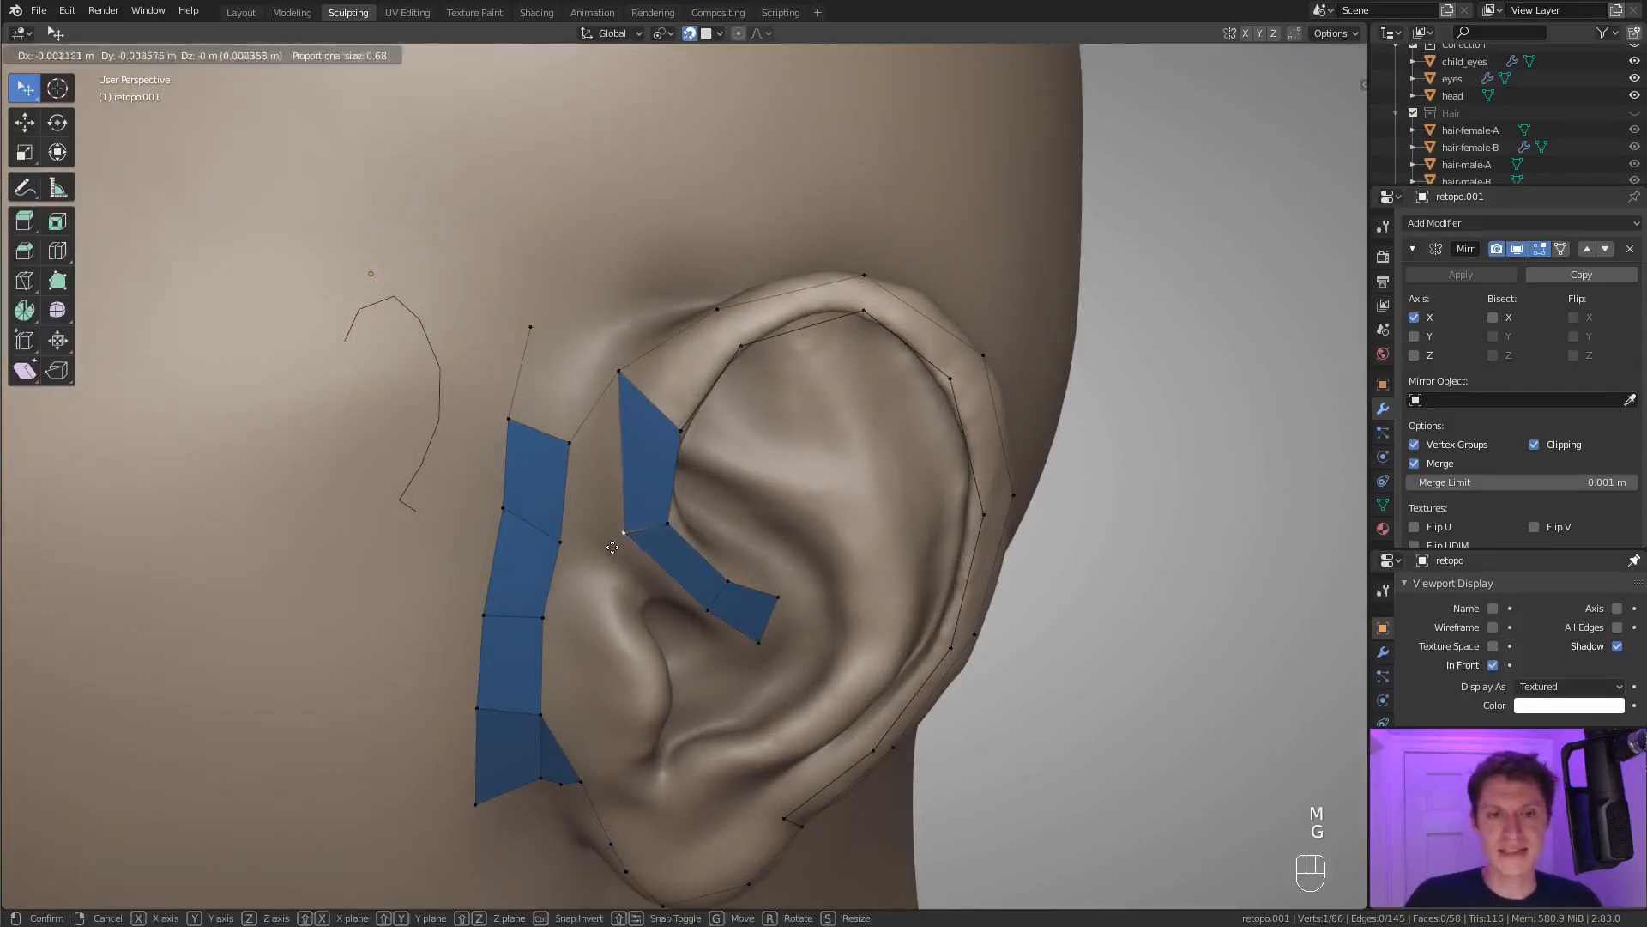
key(g)
click(618, 515)
Fill quads between the inner and outer rim loops from the front of the helix over the top towards the earlobe.
key(f)
key(f)
key(f)
key(f)
key(f)
key(f)
key(f)
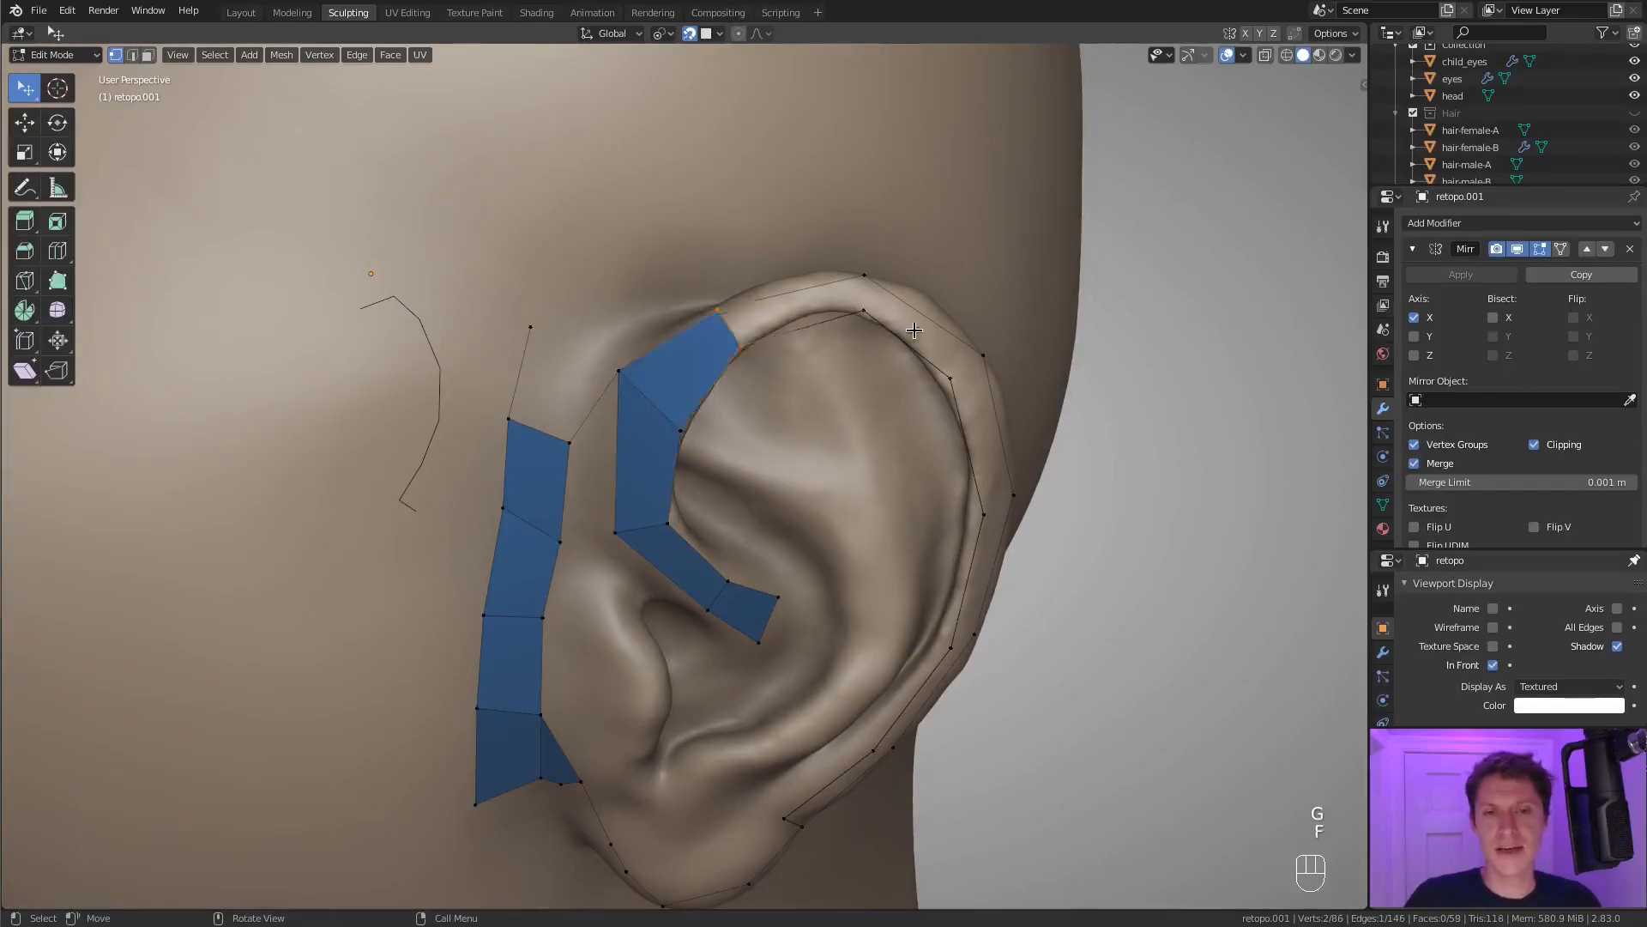
middle_drag(892, 446, 735, 778)
key(f)
key(f)
key(f)
click(789, 769)
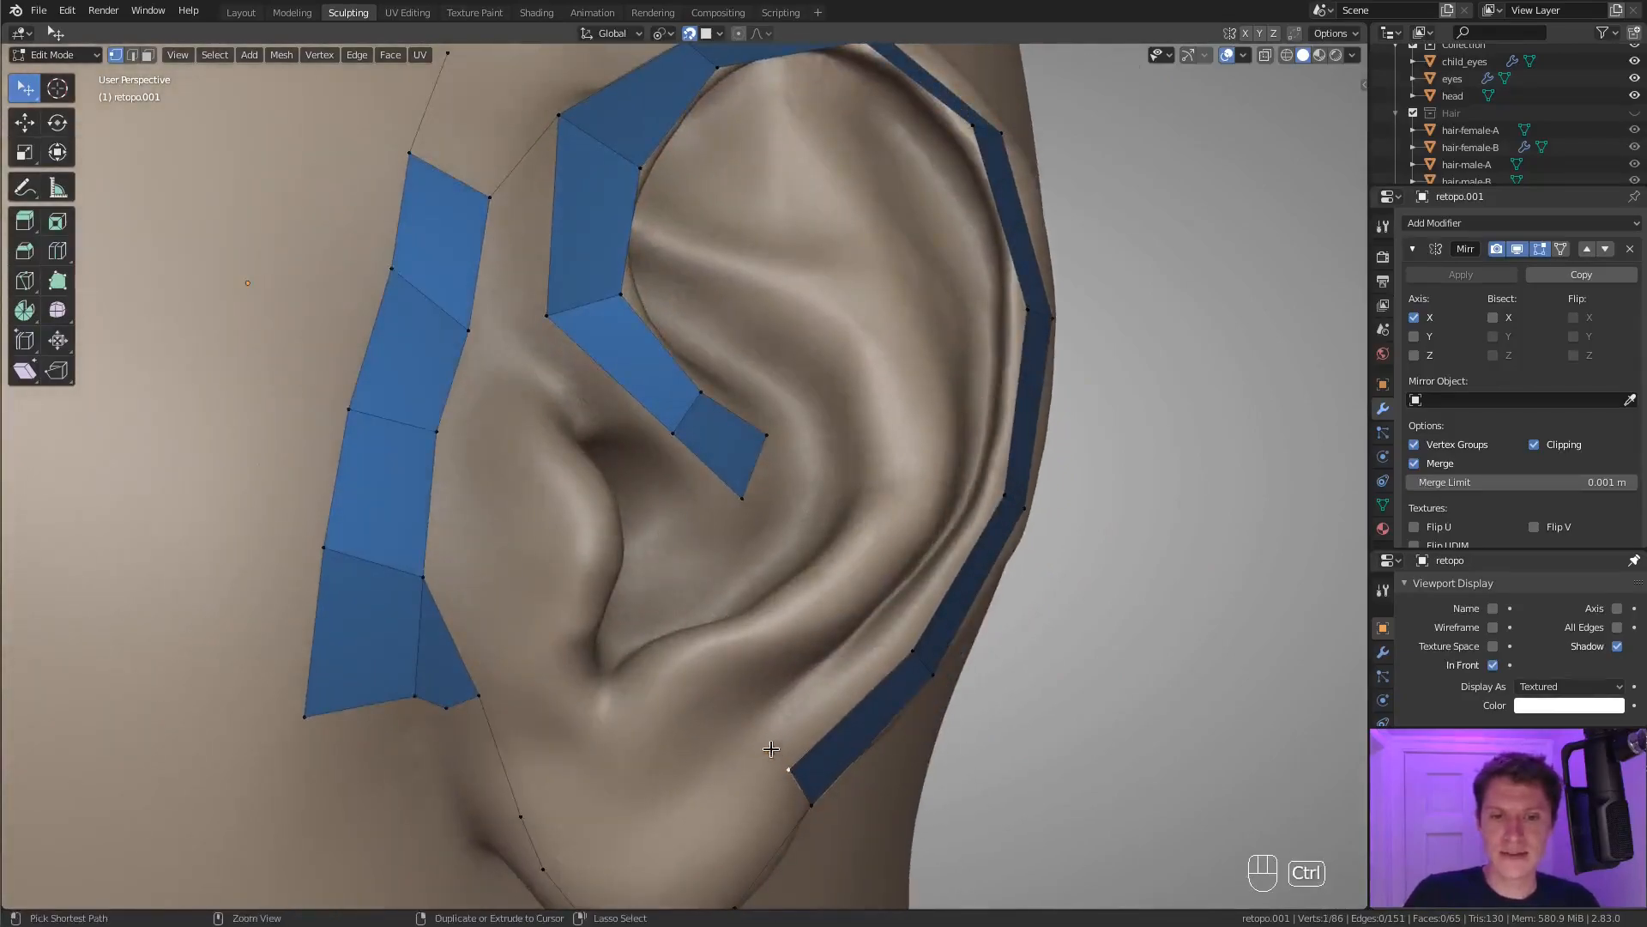
Extrude a chain of vertices along the inside of the helix, from above the earlobe over the top to the front fold.
ctrl+right_click(984, 494)
shift+middle_drag(1012, 433, 994, 549)
middle_drag(994, 549, 1004, 471)
ctrl+right_click(991, 435)
shift+middle_drag(968, 315, 532, 489)
ctrl+right_click(887, 361)
ctrl+right_click(796, 315)
ctrl+right_click(640, 353)
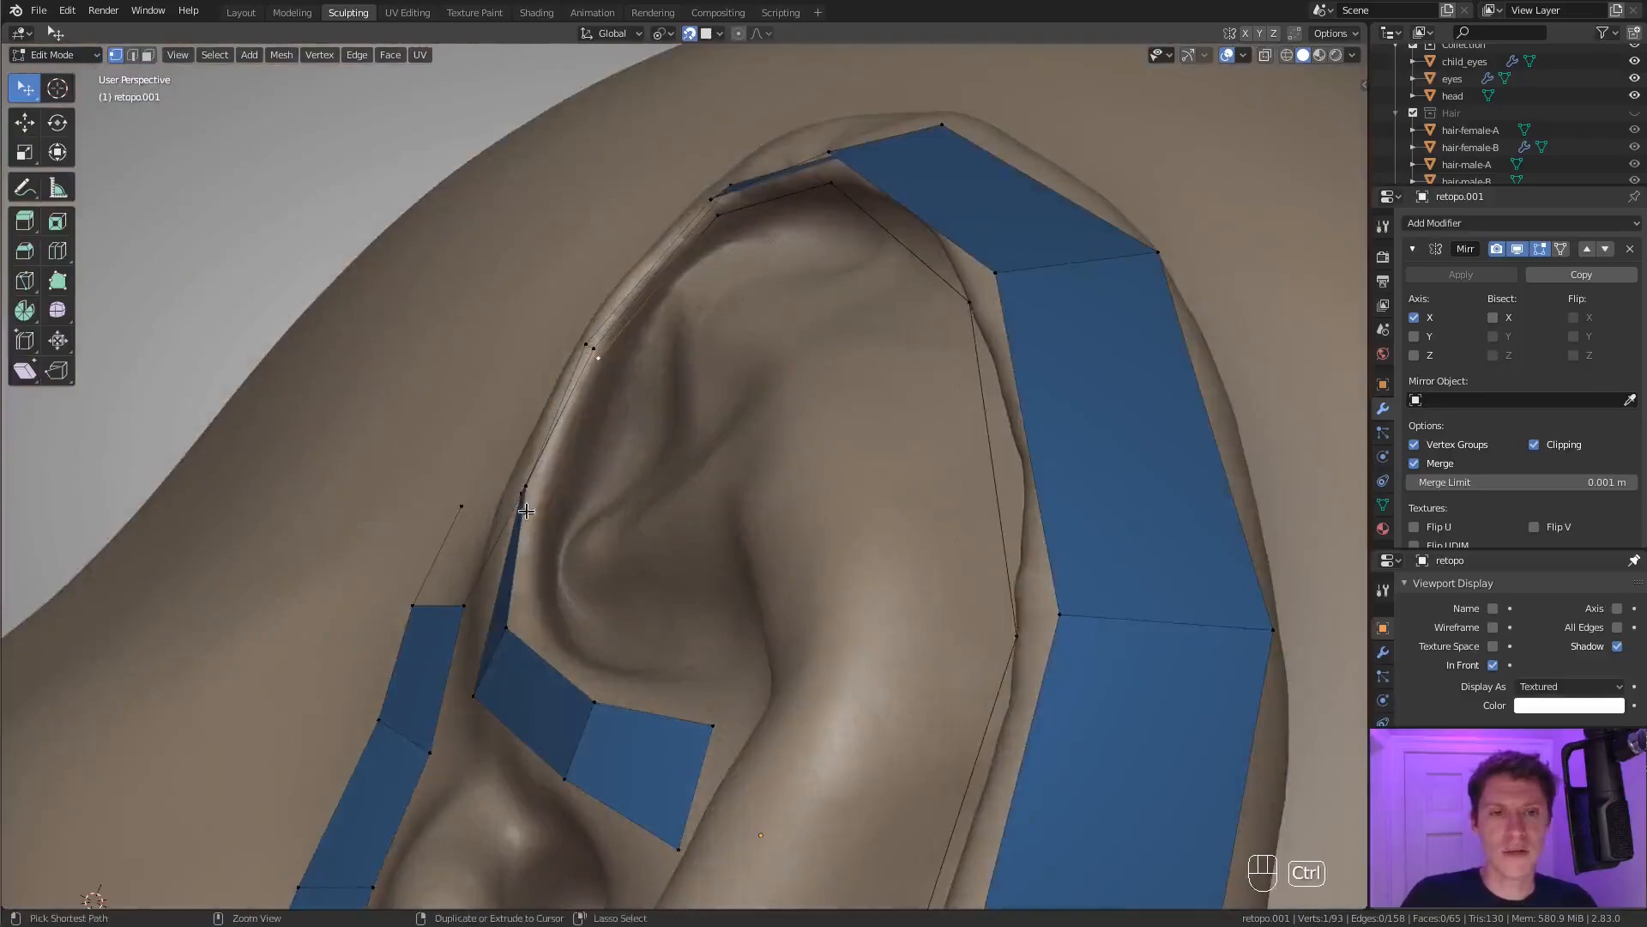
ctrl+right_click(537, 611)
middle_drag(537, 611, 642, 743)
ctrl+right_click(628, 721)
ctrl+right_click(691, 729)
Fill the gap between the new chain and the helix strip with quads, from the front fold around the top to the earlobe.
shift+click(728, 784)
middle_drag(735, 779, 794, 774)
shift+middle_drag(794, 774, 775, 607)
middle_drag(766, 519, 1021, 275)
key(f)
key(f)
key(f)
key(f)
key(f)
key(f)
key(f)
key(f)
key(f)
key(f)
key(f)
key(f)
key(f)
shift+middle_drag(1038, 618, 900, 438)
key(f)
ctrl+middle_drag(870, 606, 820, 615)
shift+middle_drag(819, 614, 830, 533)
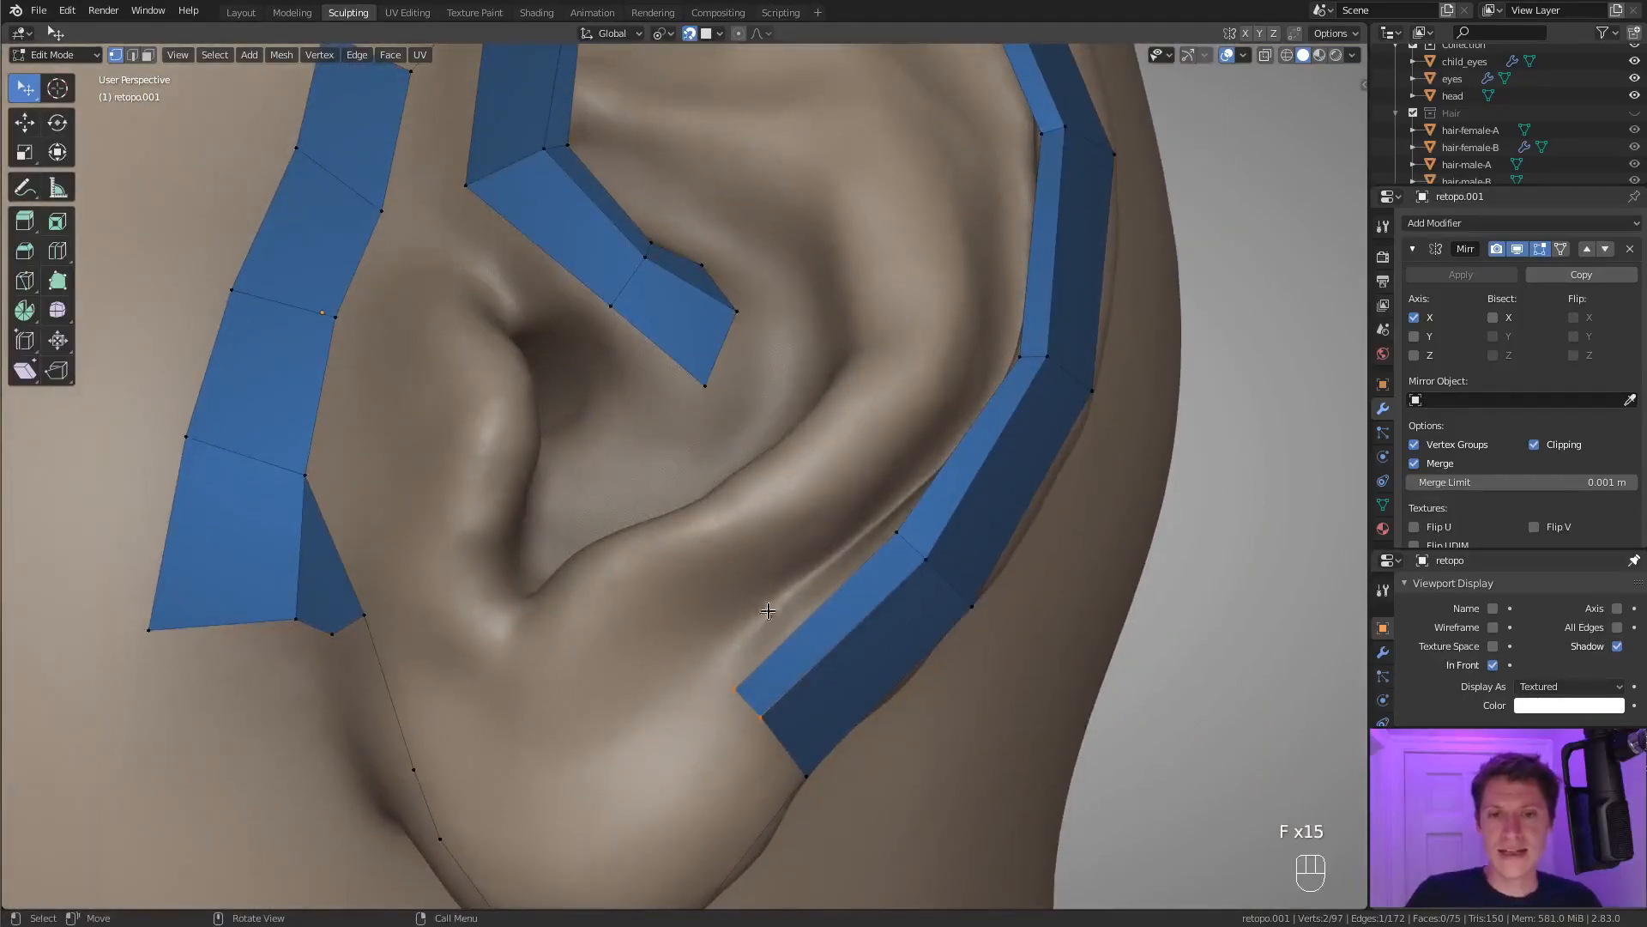
scroll(964, 351, down, 5)
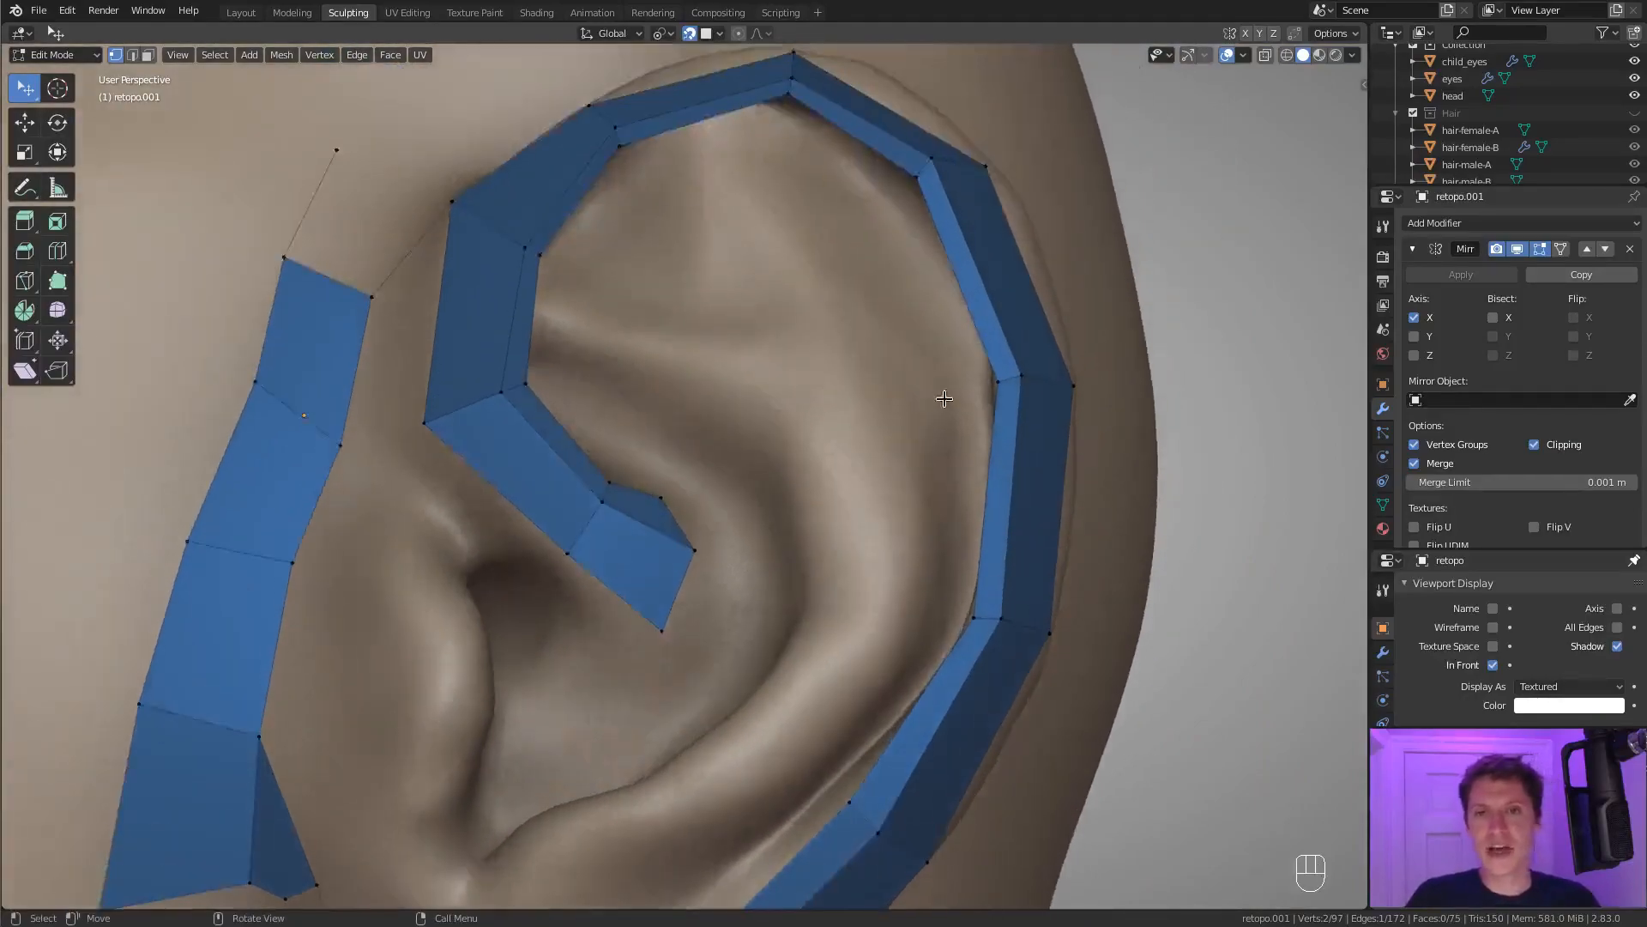
scroll(936, 386, up, 4)
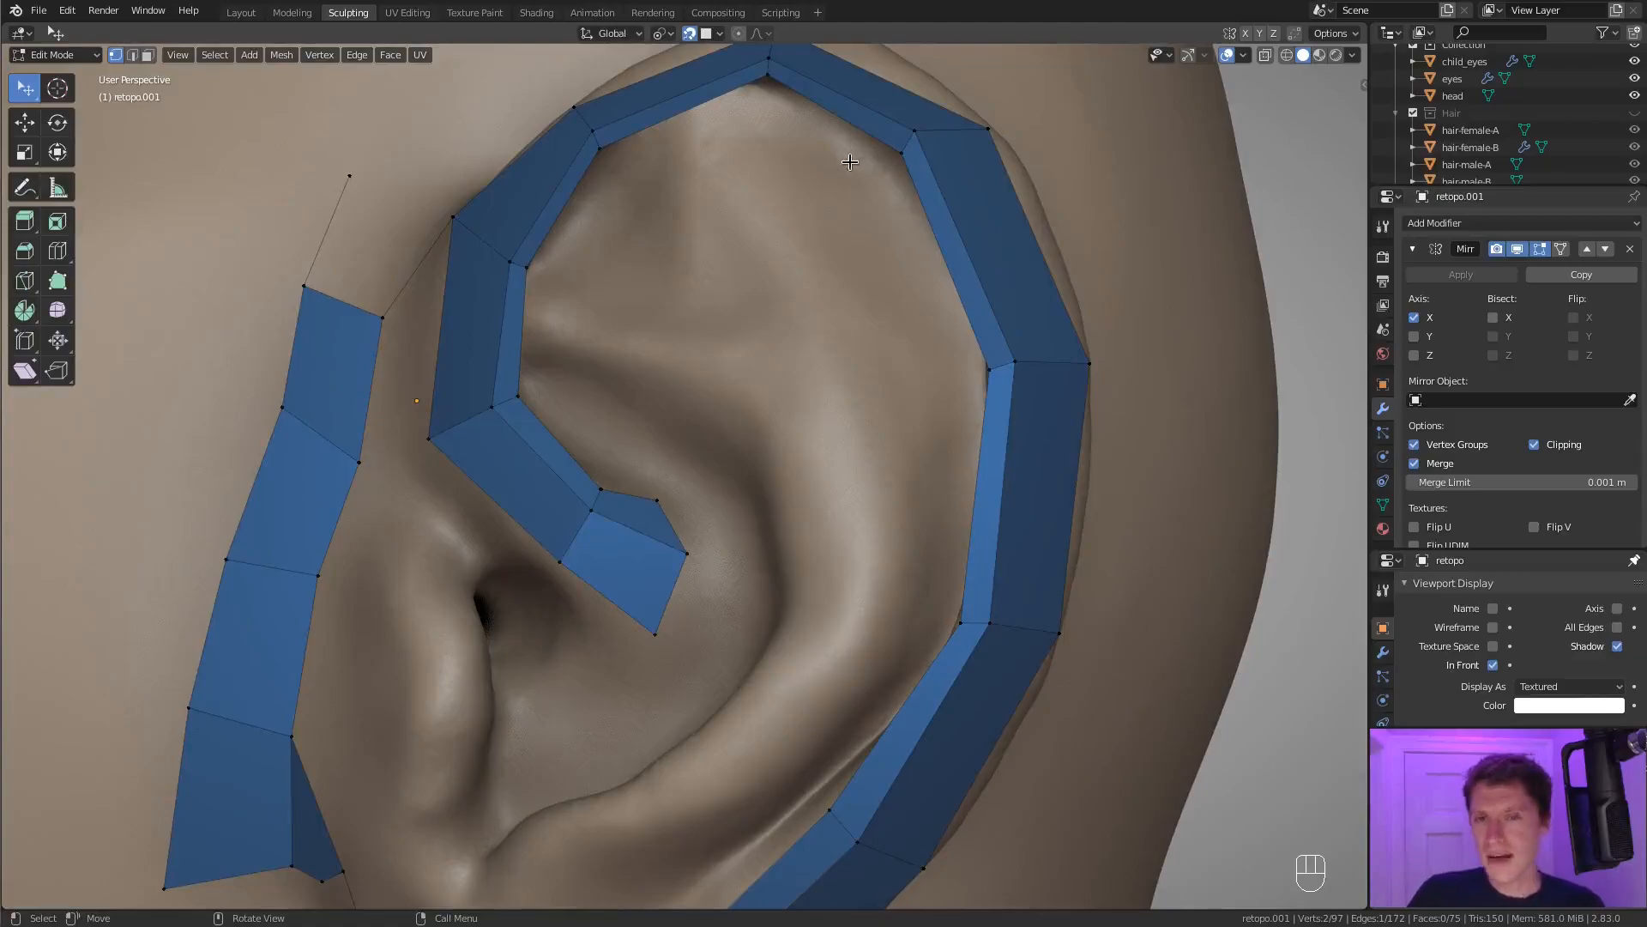
middle_drag(851, 194, 809, 147)
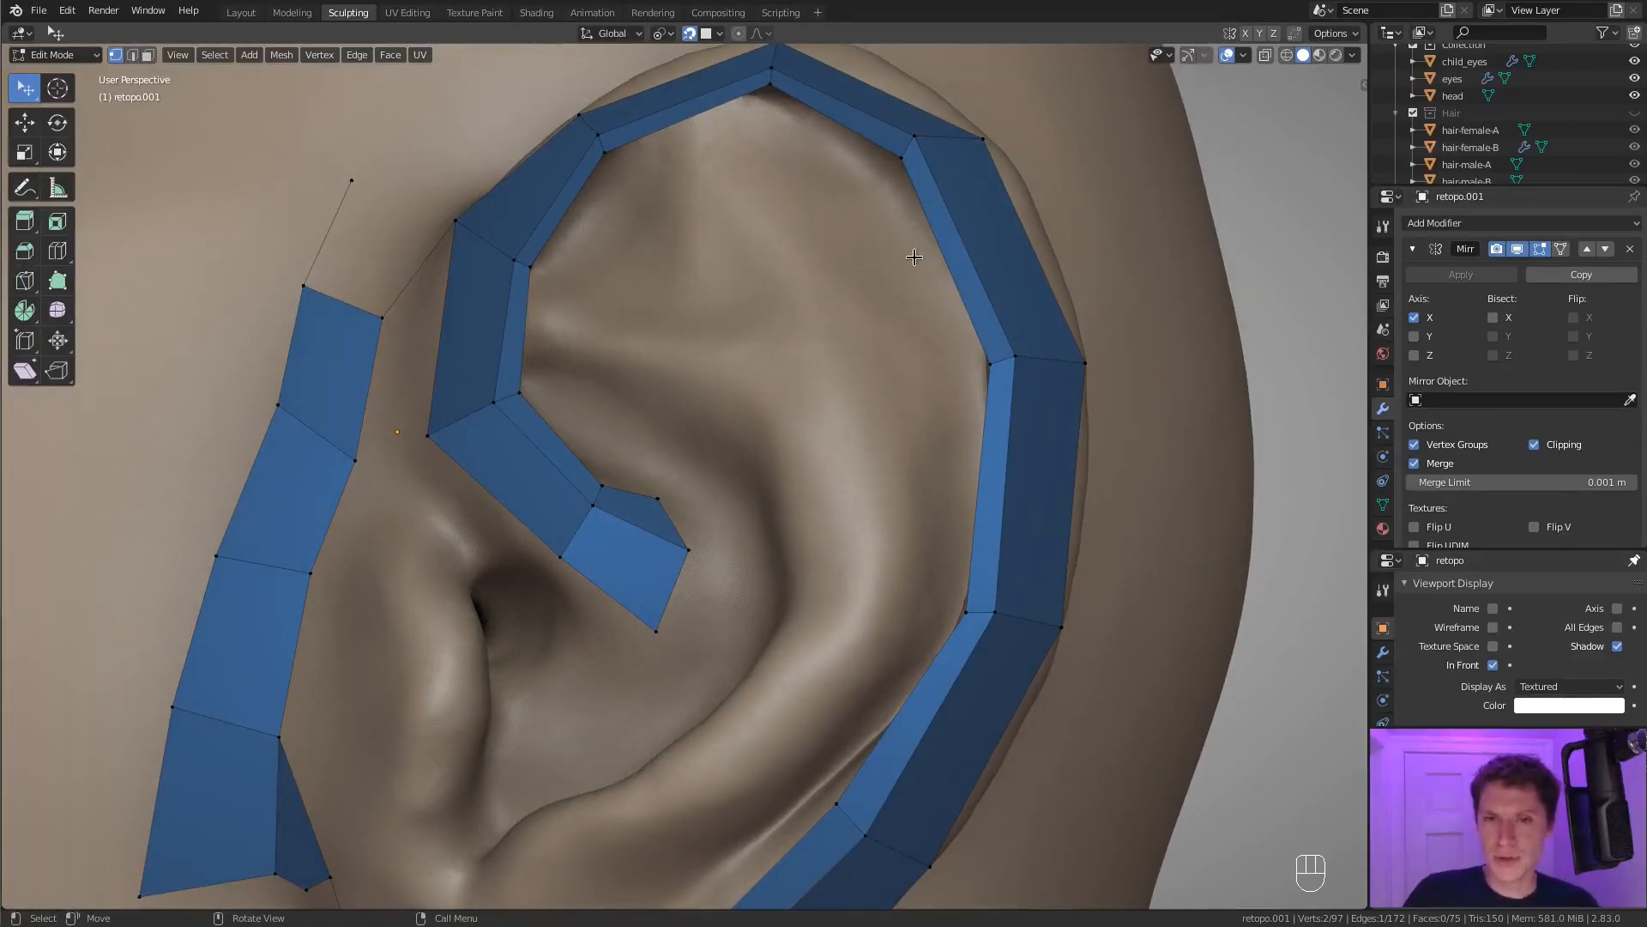
scroll(912, 251, down, 5)
scroll(882, 581, up, 4)
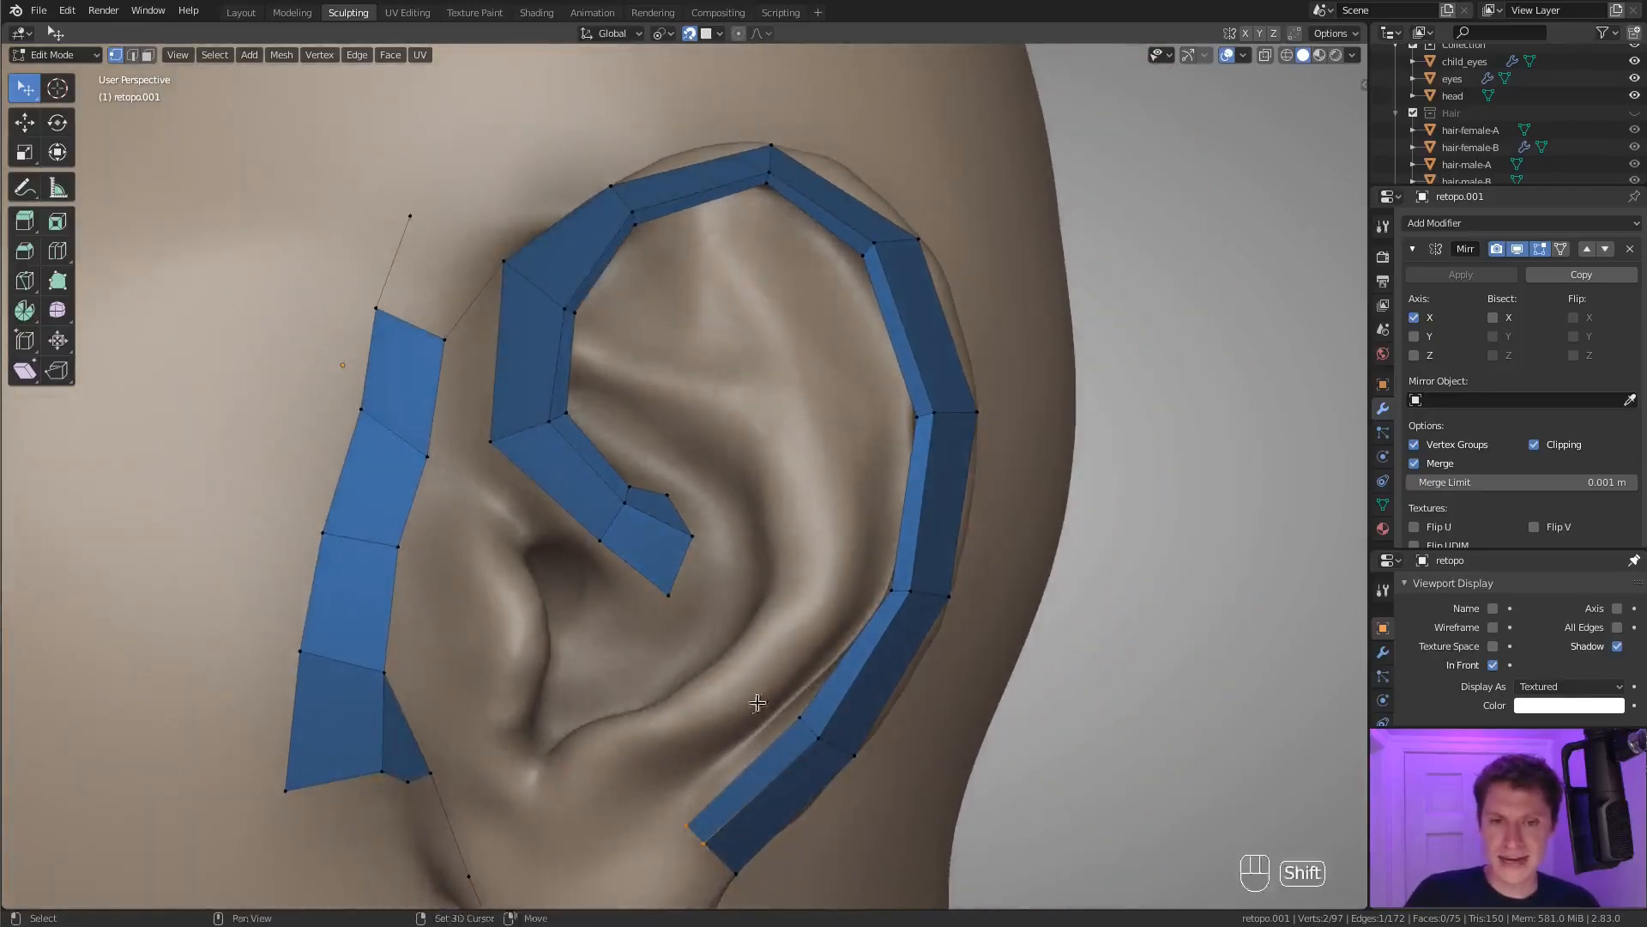
Extrude vertices inward from the strip's earlobe end and continue up the antihelix ridge as a new row of two vertices.
scroll(722, 695, up, 2)
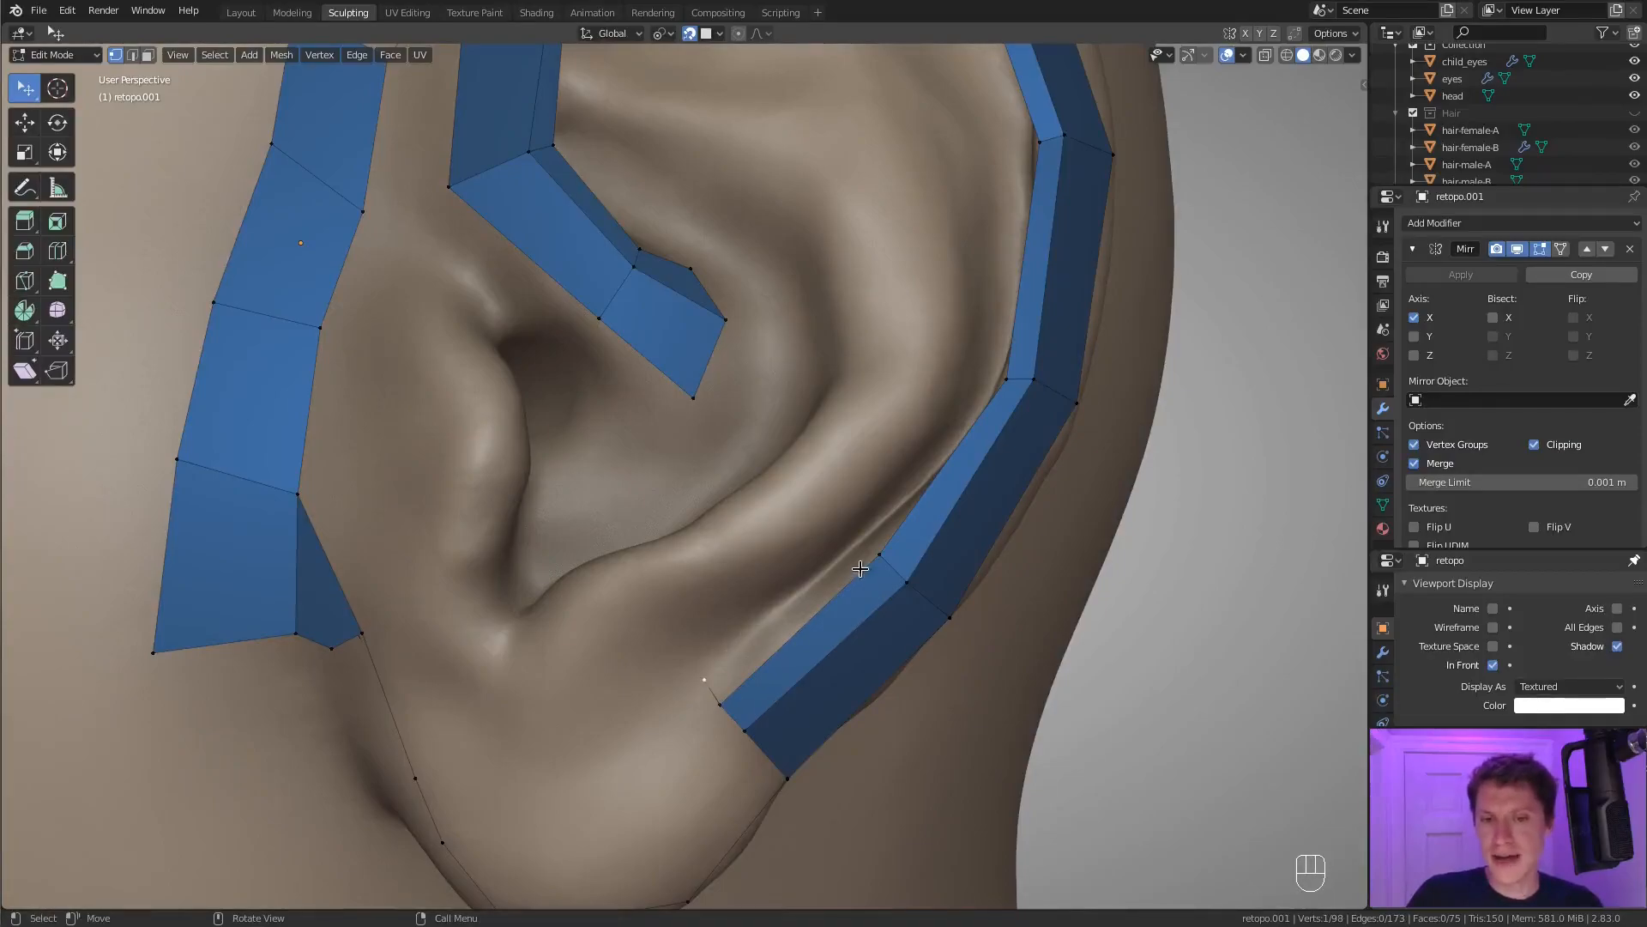
ctrl+right_click(681, 662)
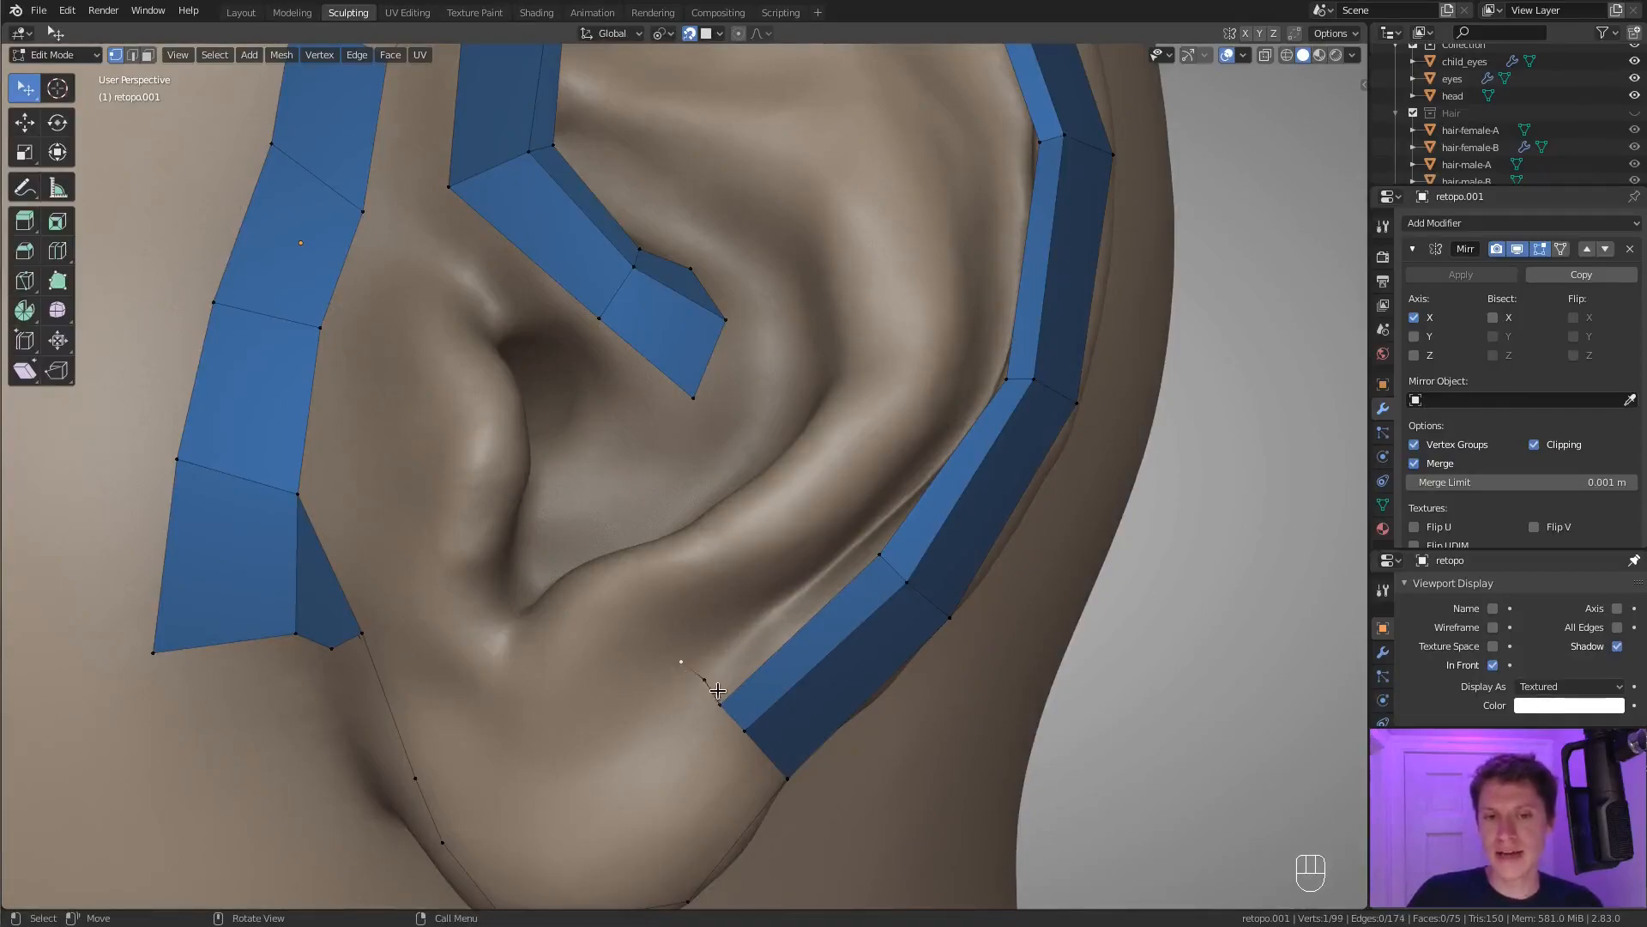
key(g)
click(721, 655)
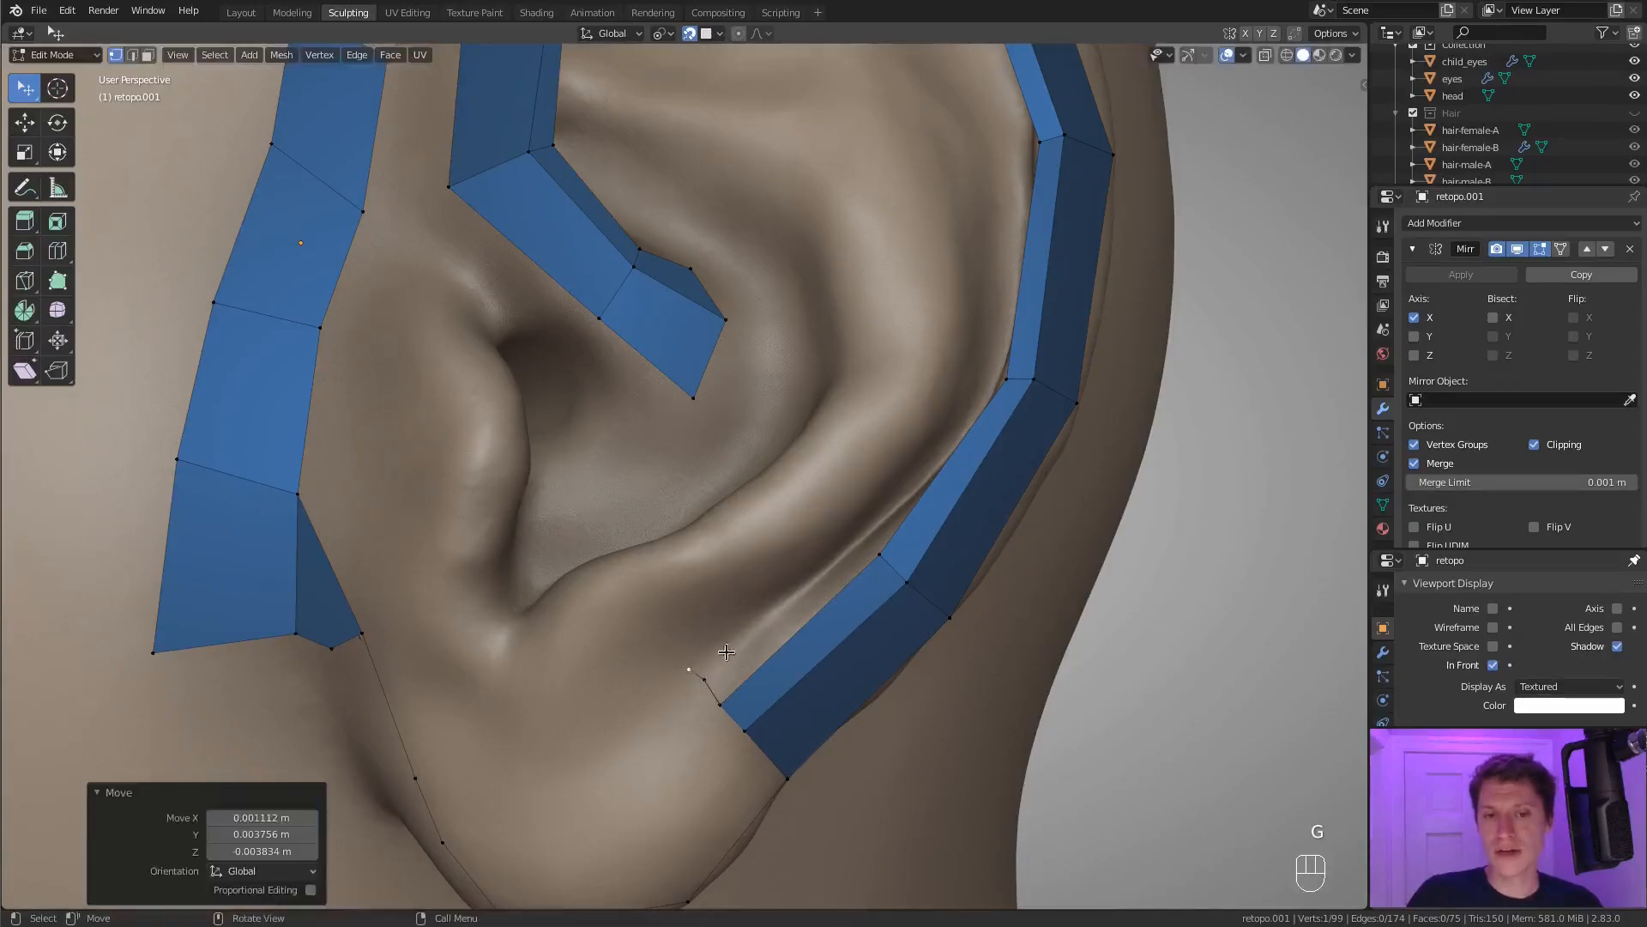
ctrl+right_click(844, 521)
ctrl+right_click(961, 373)
Insert a vertex in the short edge beside the strip's earlobe end and move it into the groove.
mouse_move(1061, 295)
middle_down()
mouse_move(987, 380)
mouse_move(1084, 349)
mouse_move(1056, 315)
middle_up()
middle_drag(929, 509, 926, 530)
middle_drag(761, 646, 848, 590)
key(ctrl+r)
double_click(720, 685)
click(710, 677)
key(g)
click(744, 659)
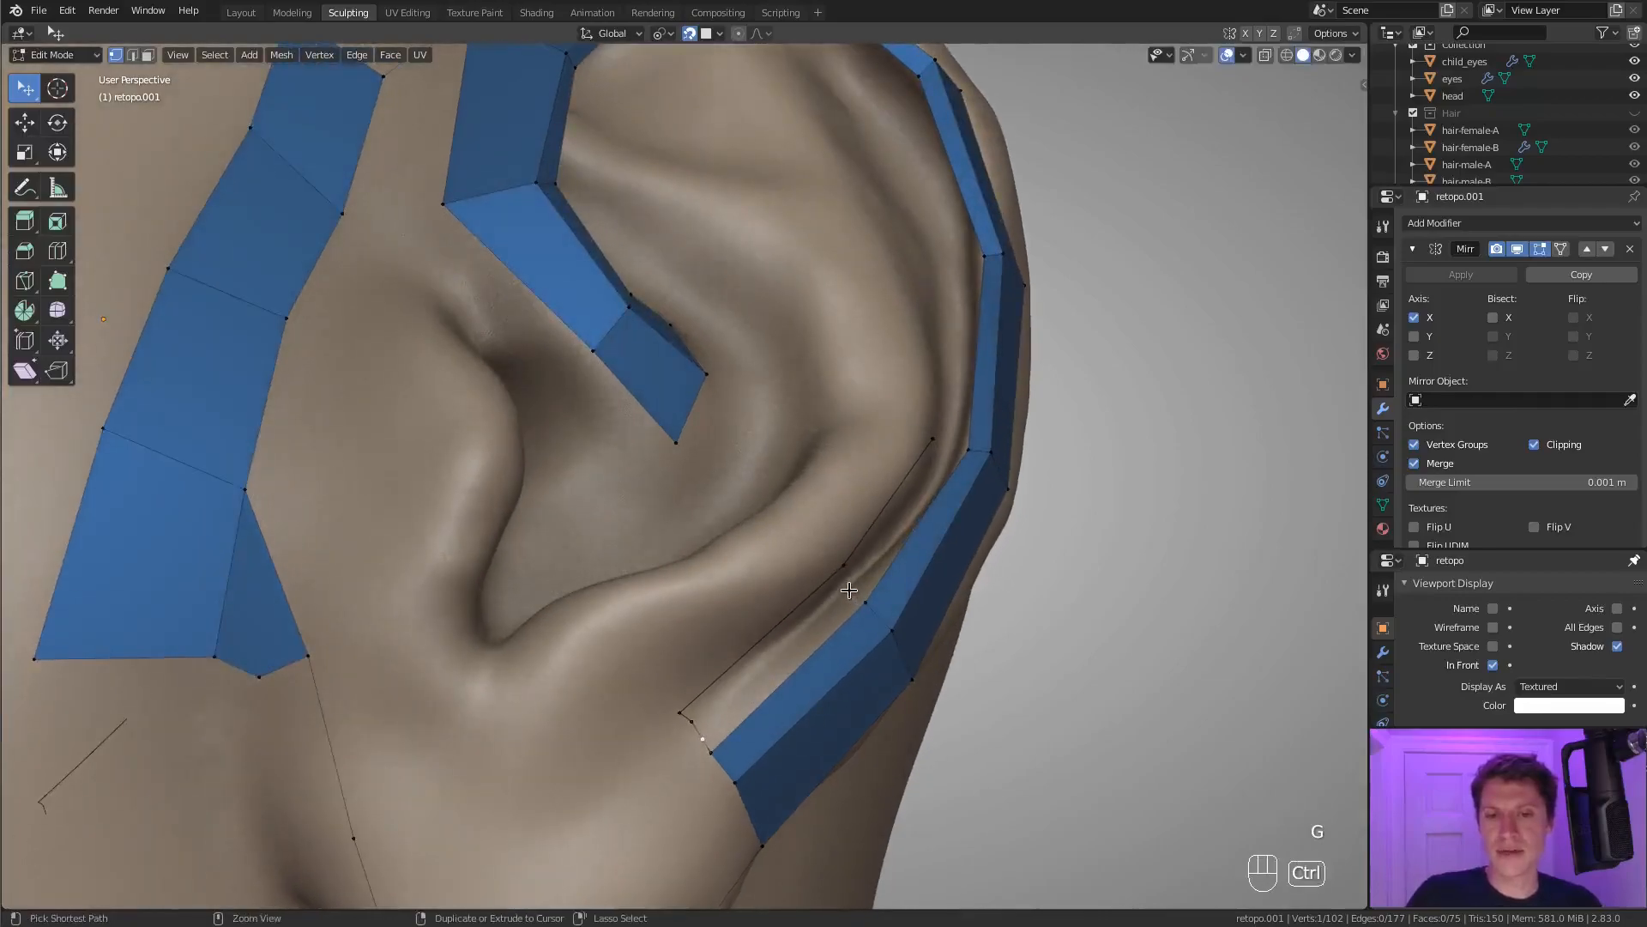
Extrude two vertices from the inserted vertex up along the groove between the helix strip and the antihelix row.
ctrl+right_click(856, 582)
middle_drag(925, 533, 944, 513)
middle_drag(972, 446, 963, 412)
ctrl+right_click(1005, 469)
ctrl+right_click(965, 378)
key(ctrl+z)
middle_drag(961, 482, 959, 359)
key(ctrl+z)
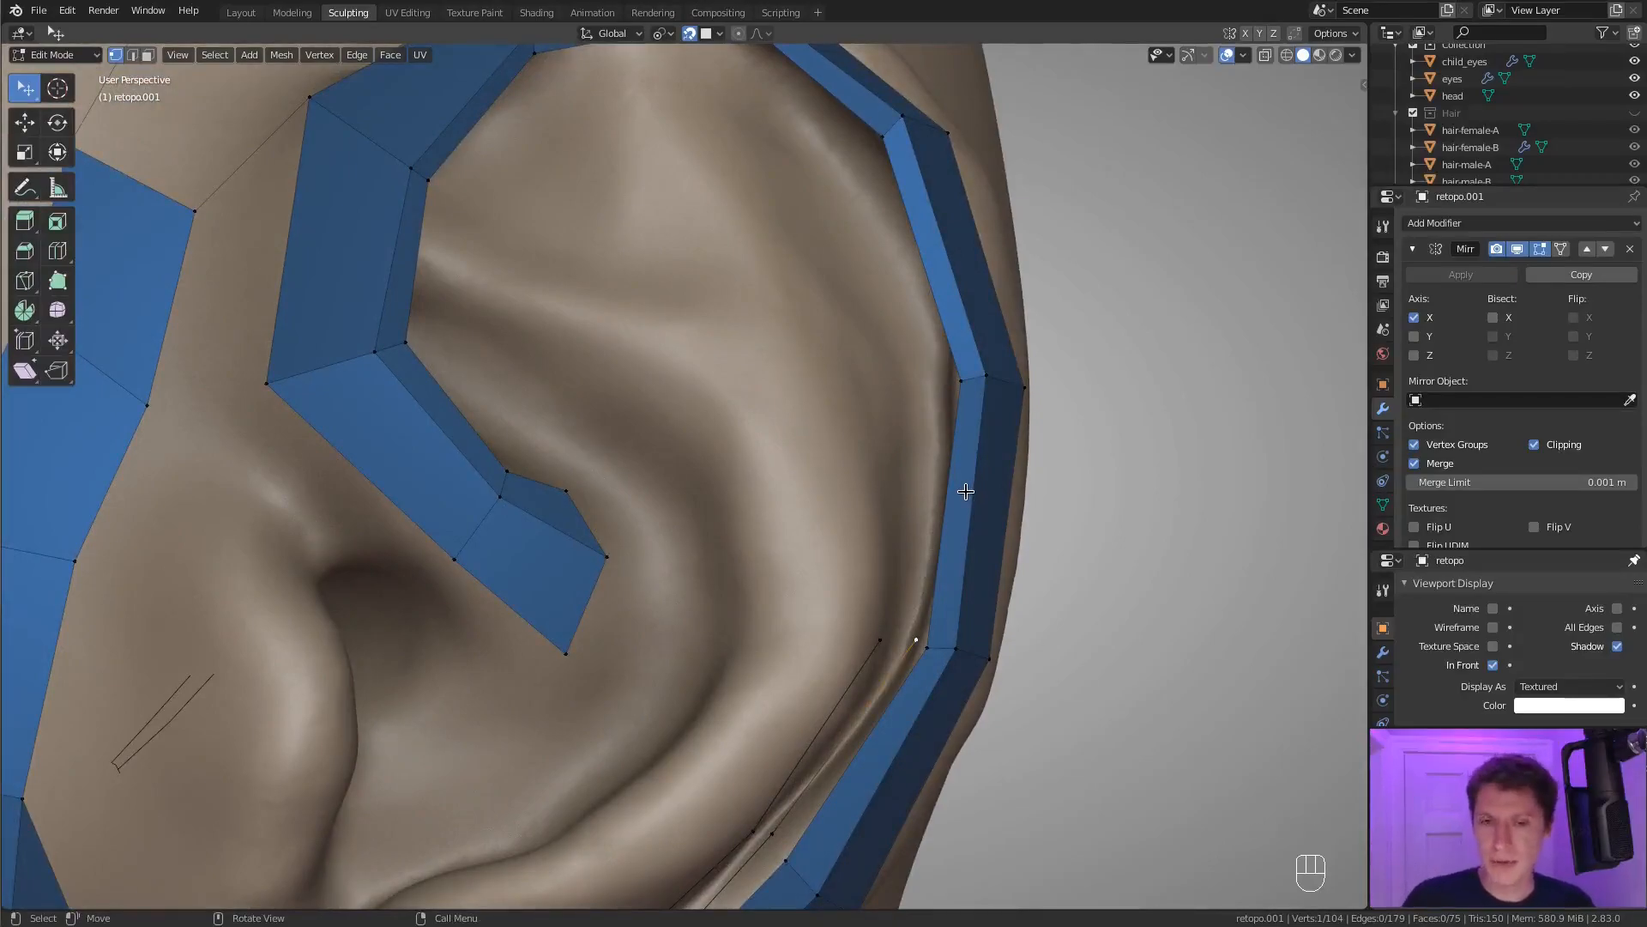
middle_drag(970, 495, 894, 588)
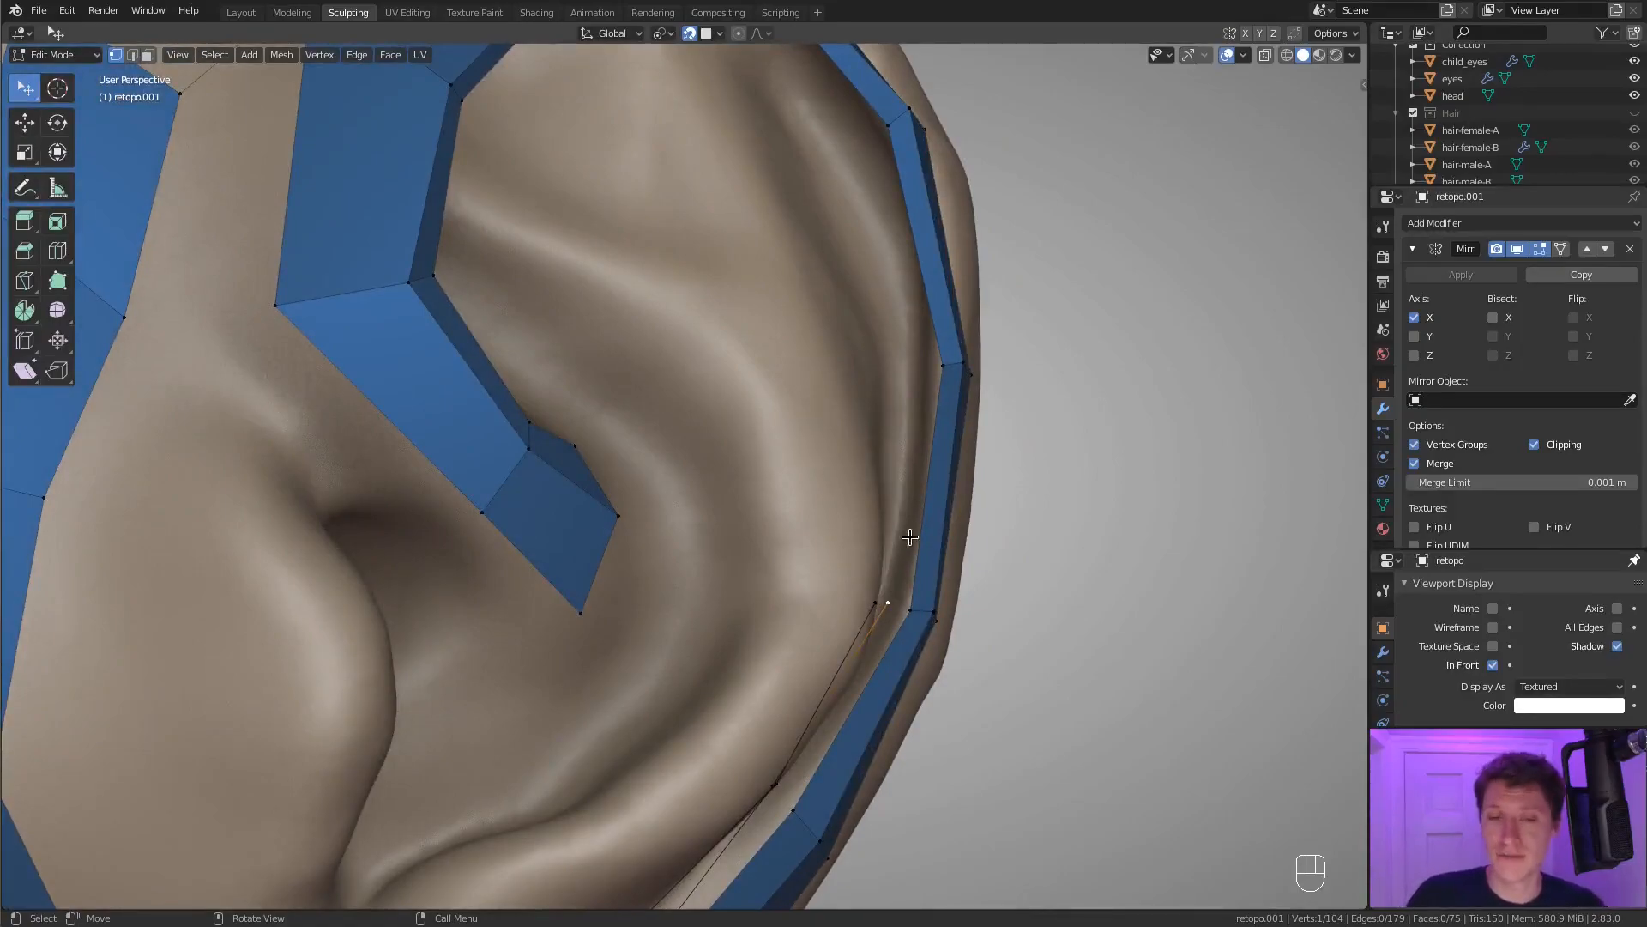
key(ctrl)
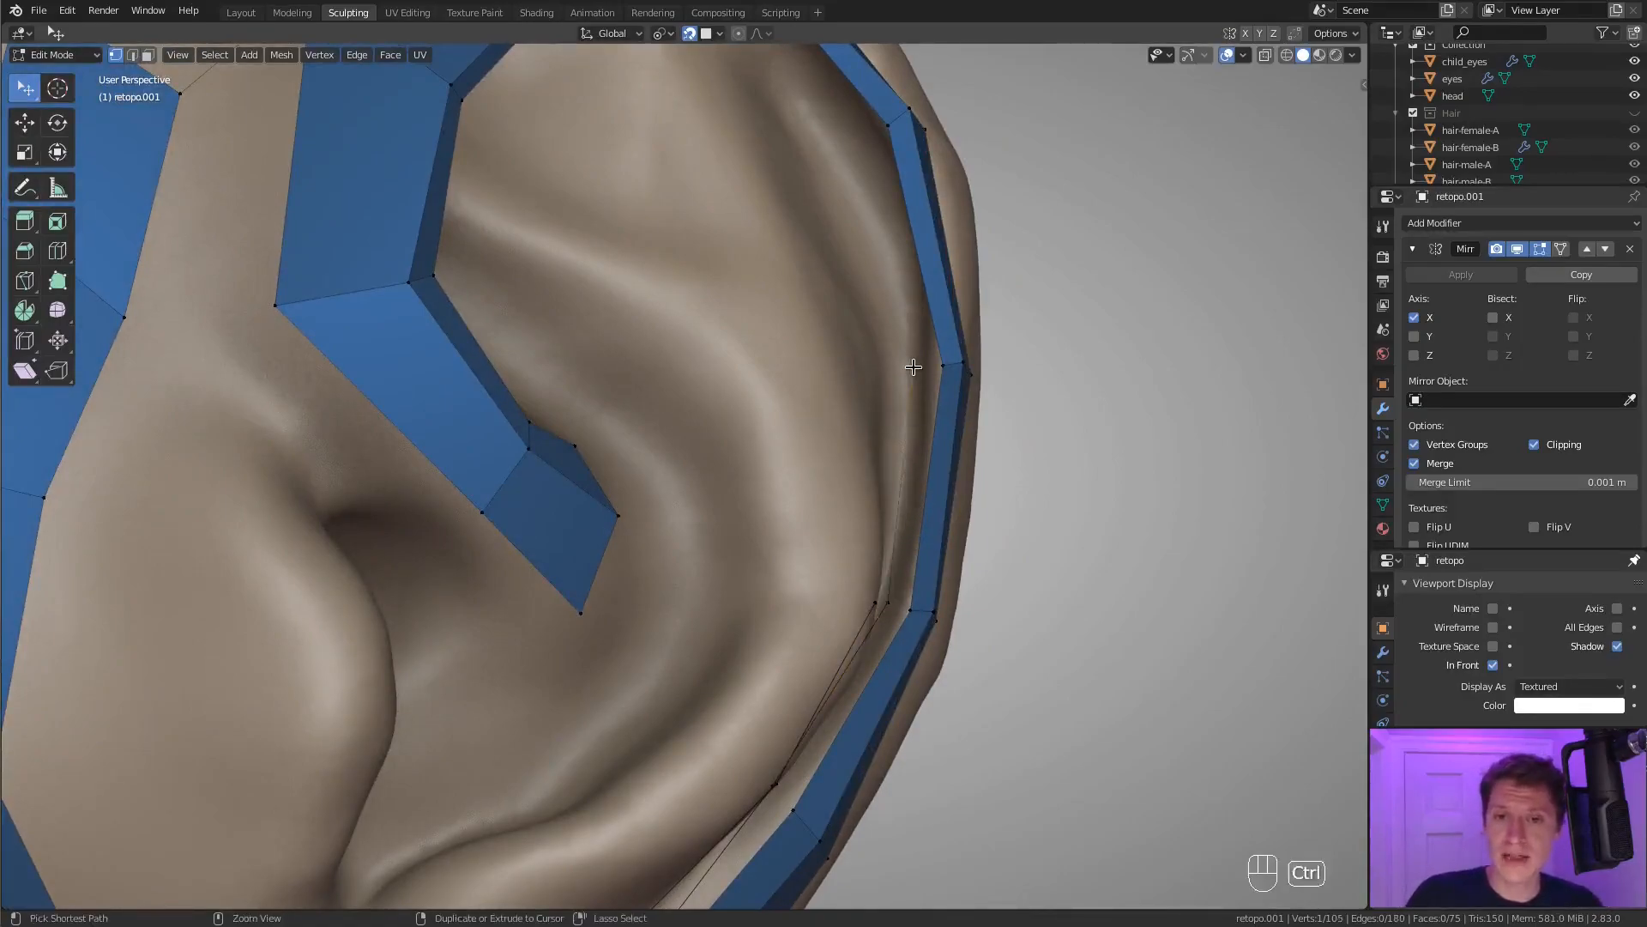
middle_drag(938, 520, 940, 519)
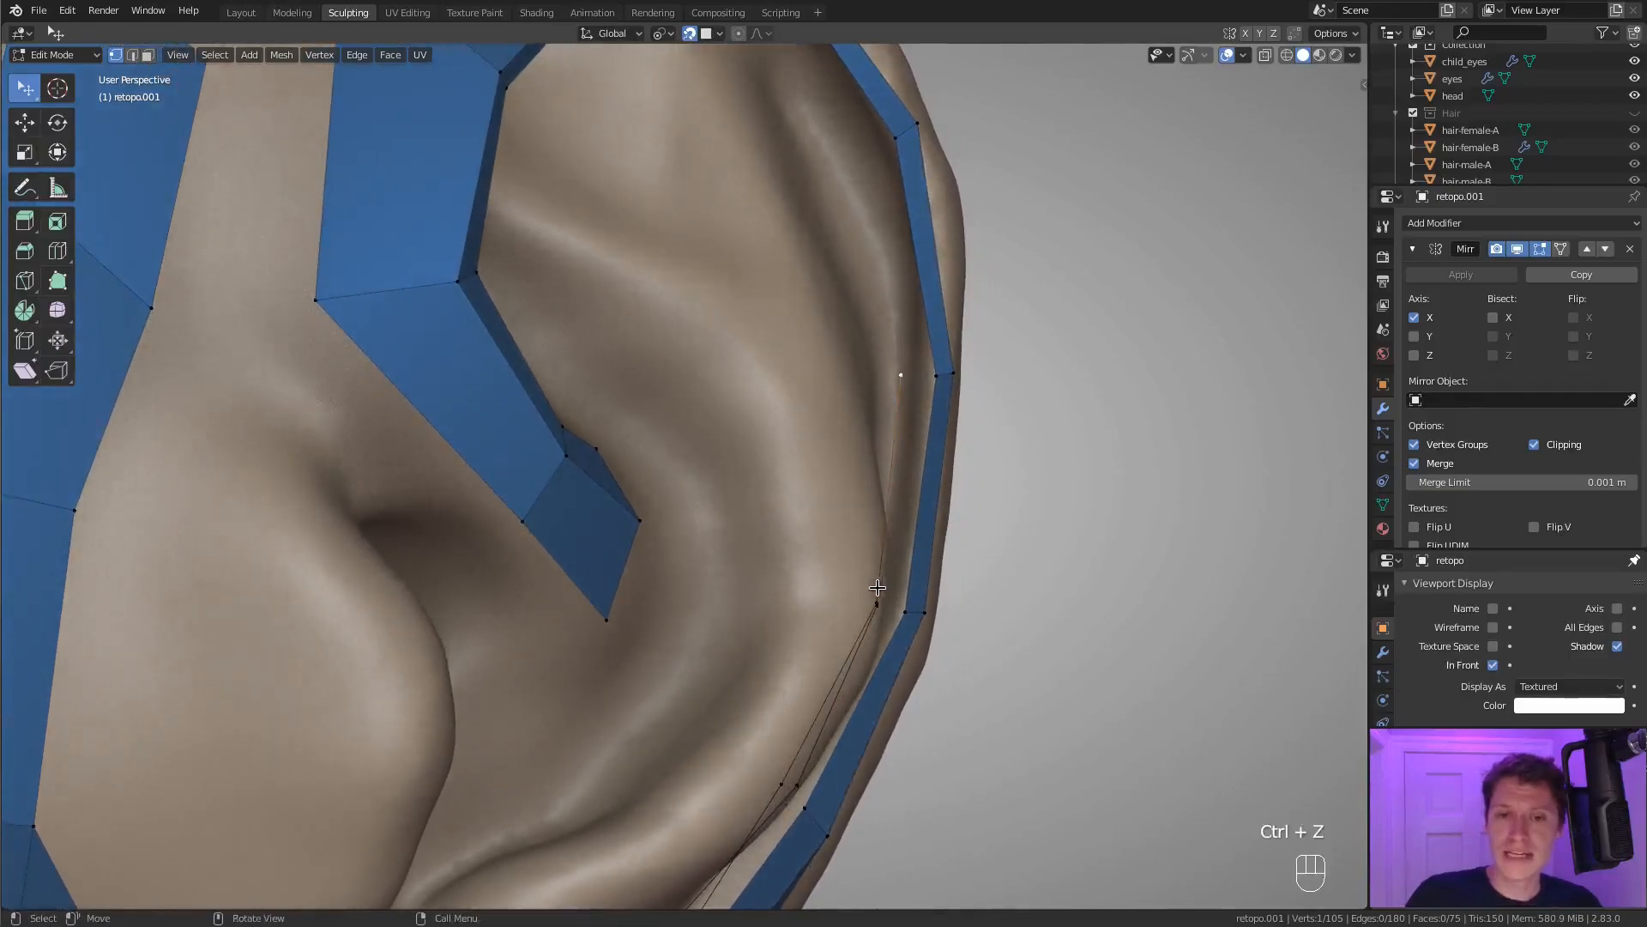
key(ctrl+z)
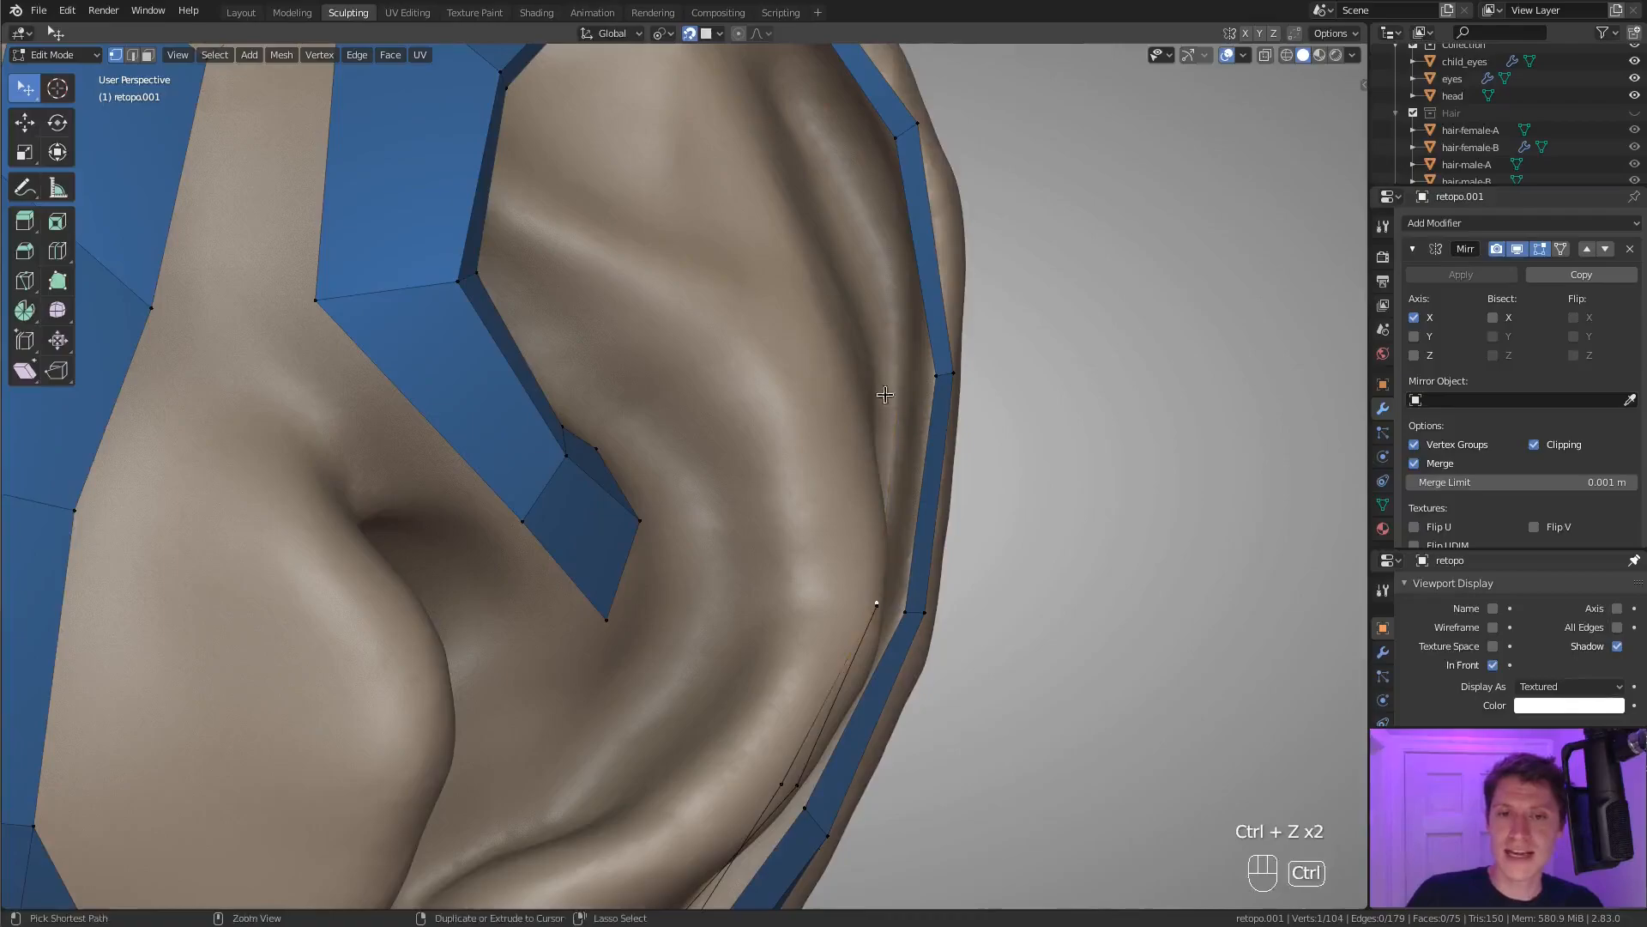
middle_drag(914, 603, 949, 538)
click(799, 585)
key(ctrl+z)
key(ctrl+z)
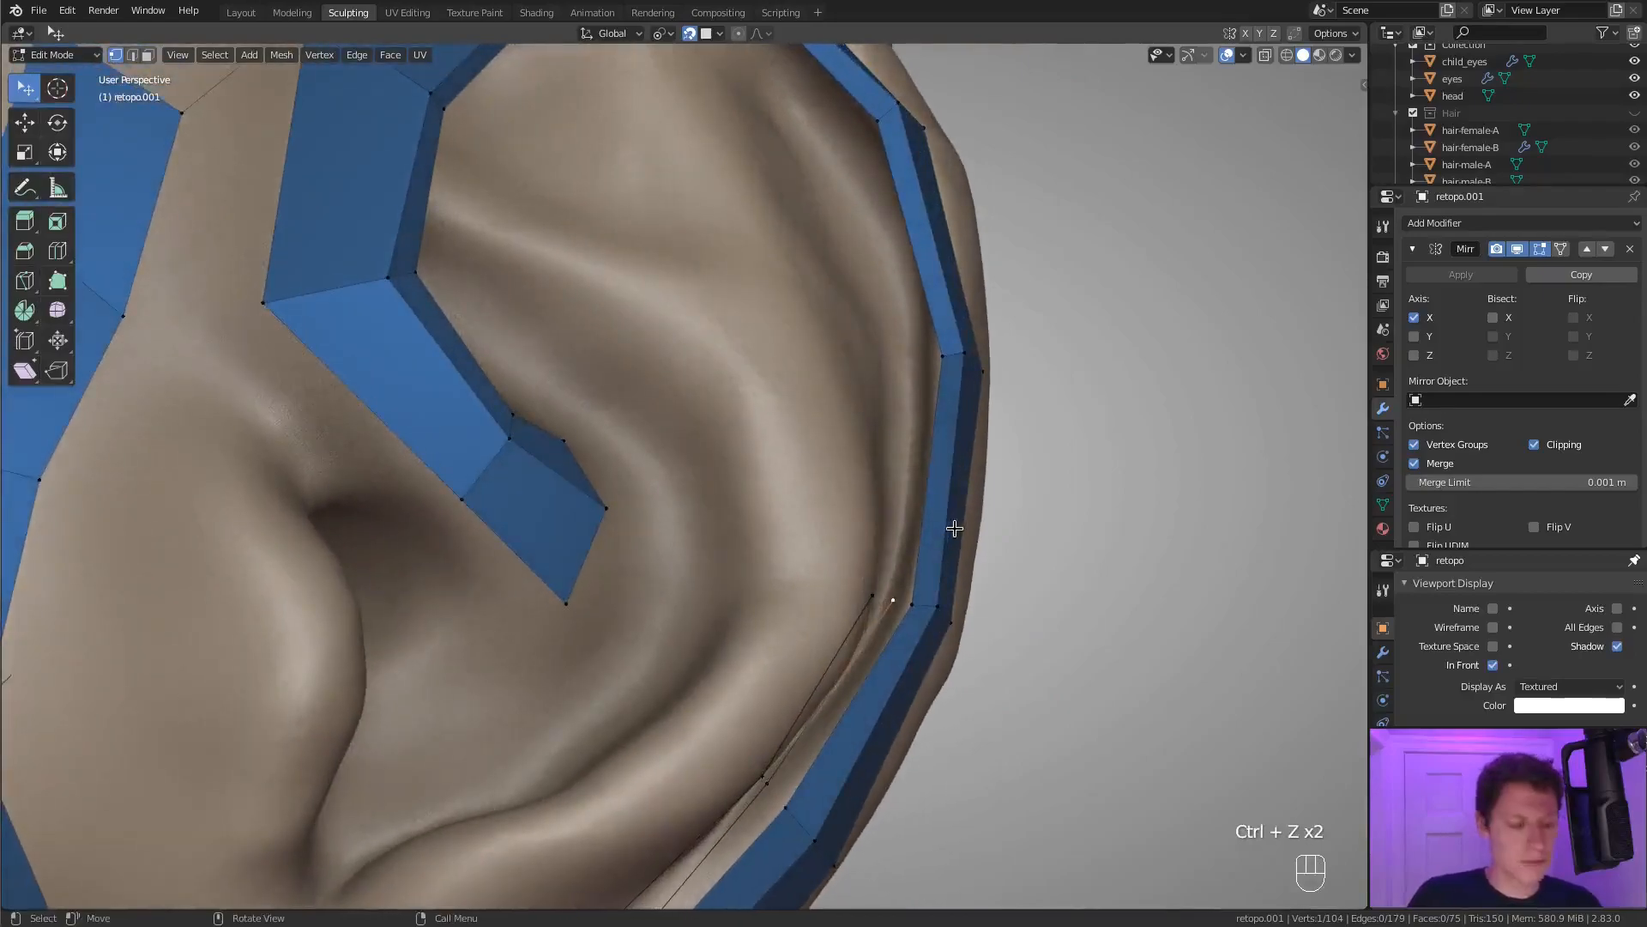
Extrude the groove row up to the strip's next cross edge and adjust its end vertex.
key(e)
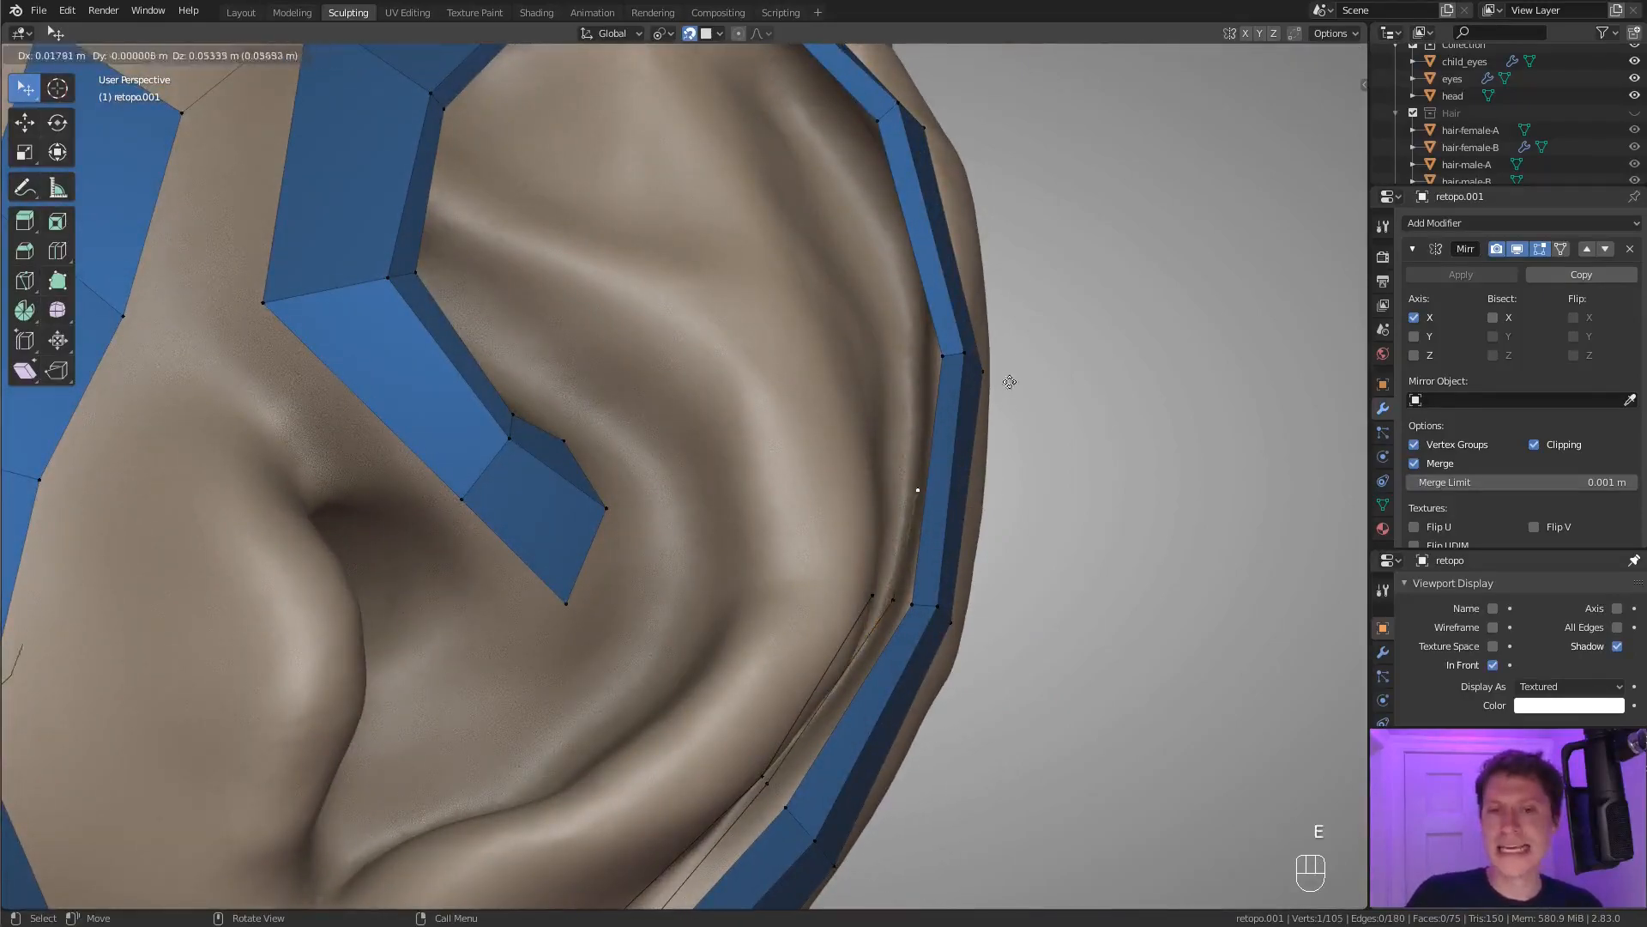
click(1010, 267)
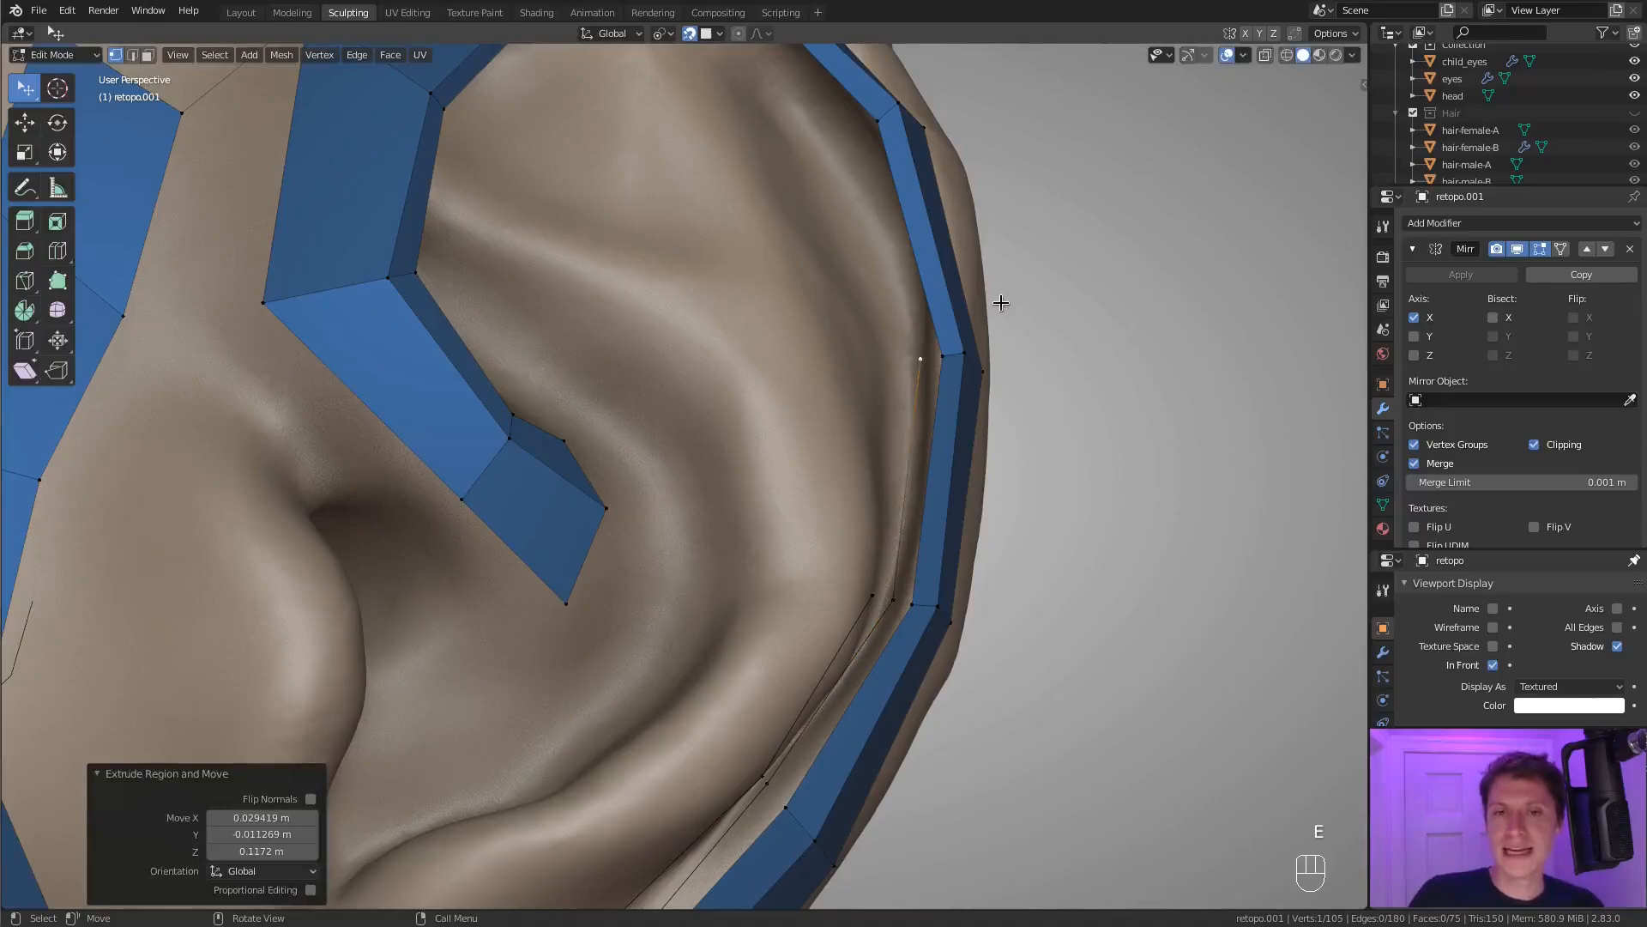
click(891, 599)
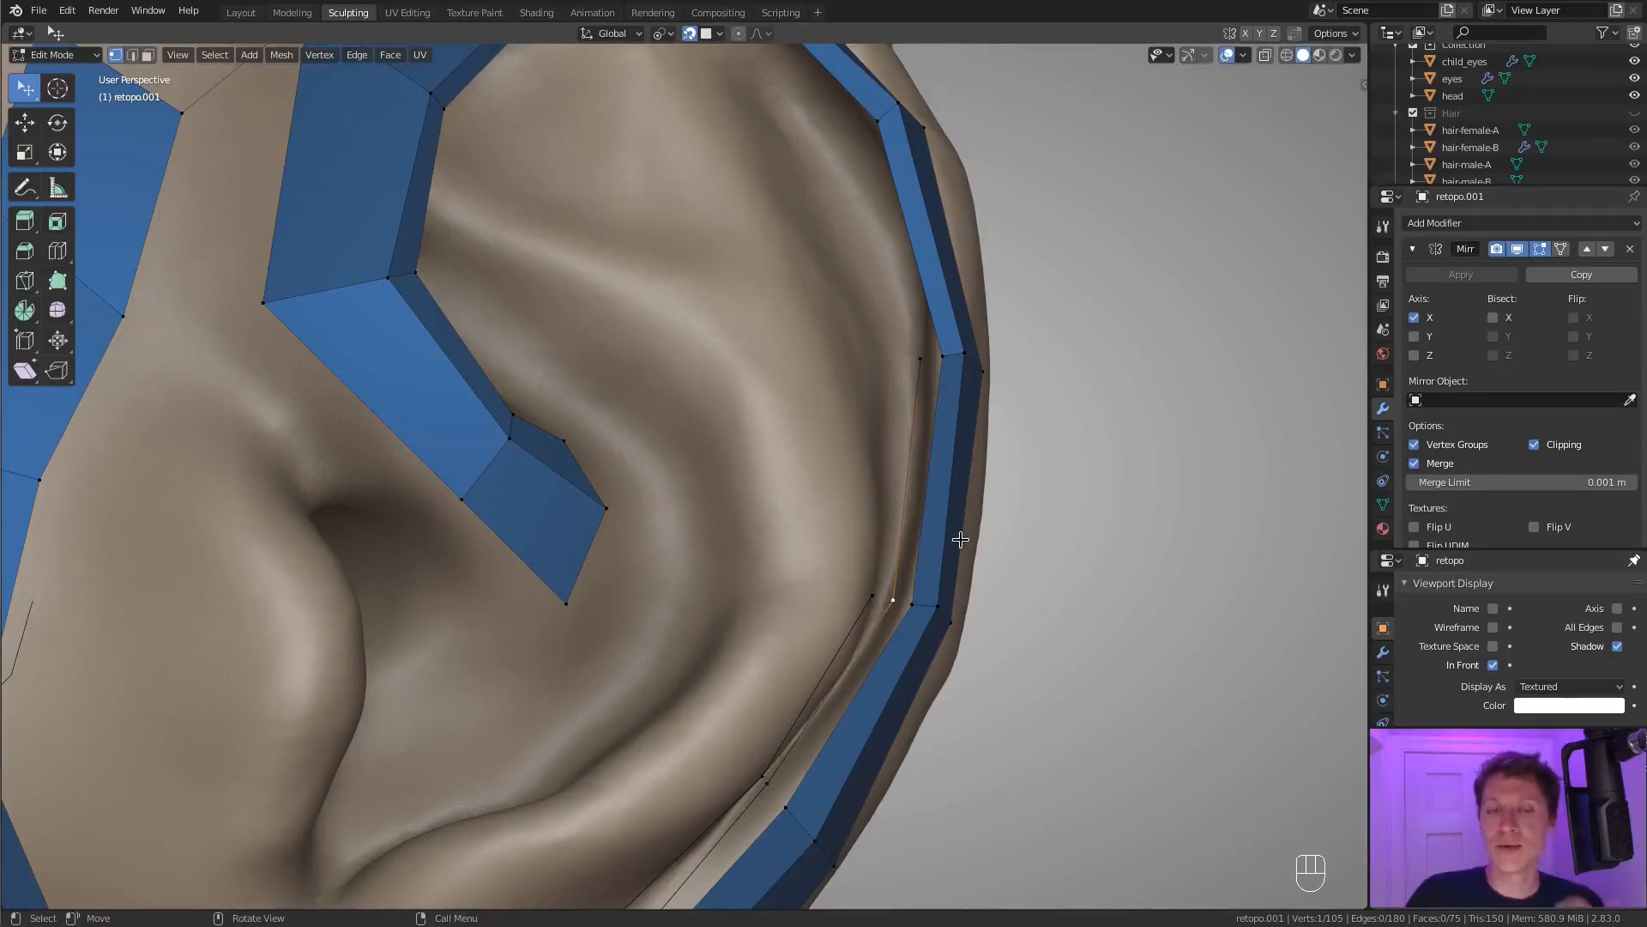
middle_drag(917, 364, 953, 357)
key(g)
click(962, 356)
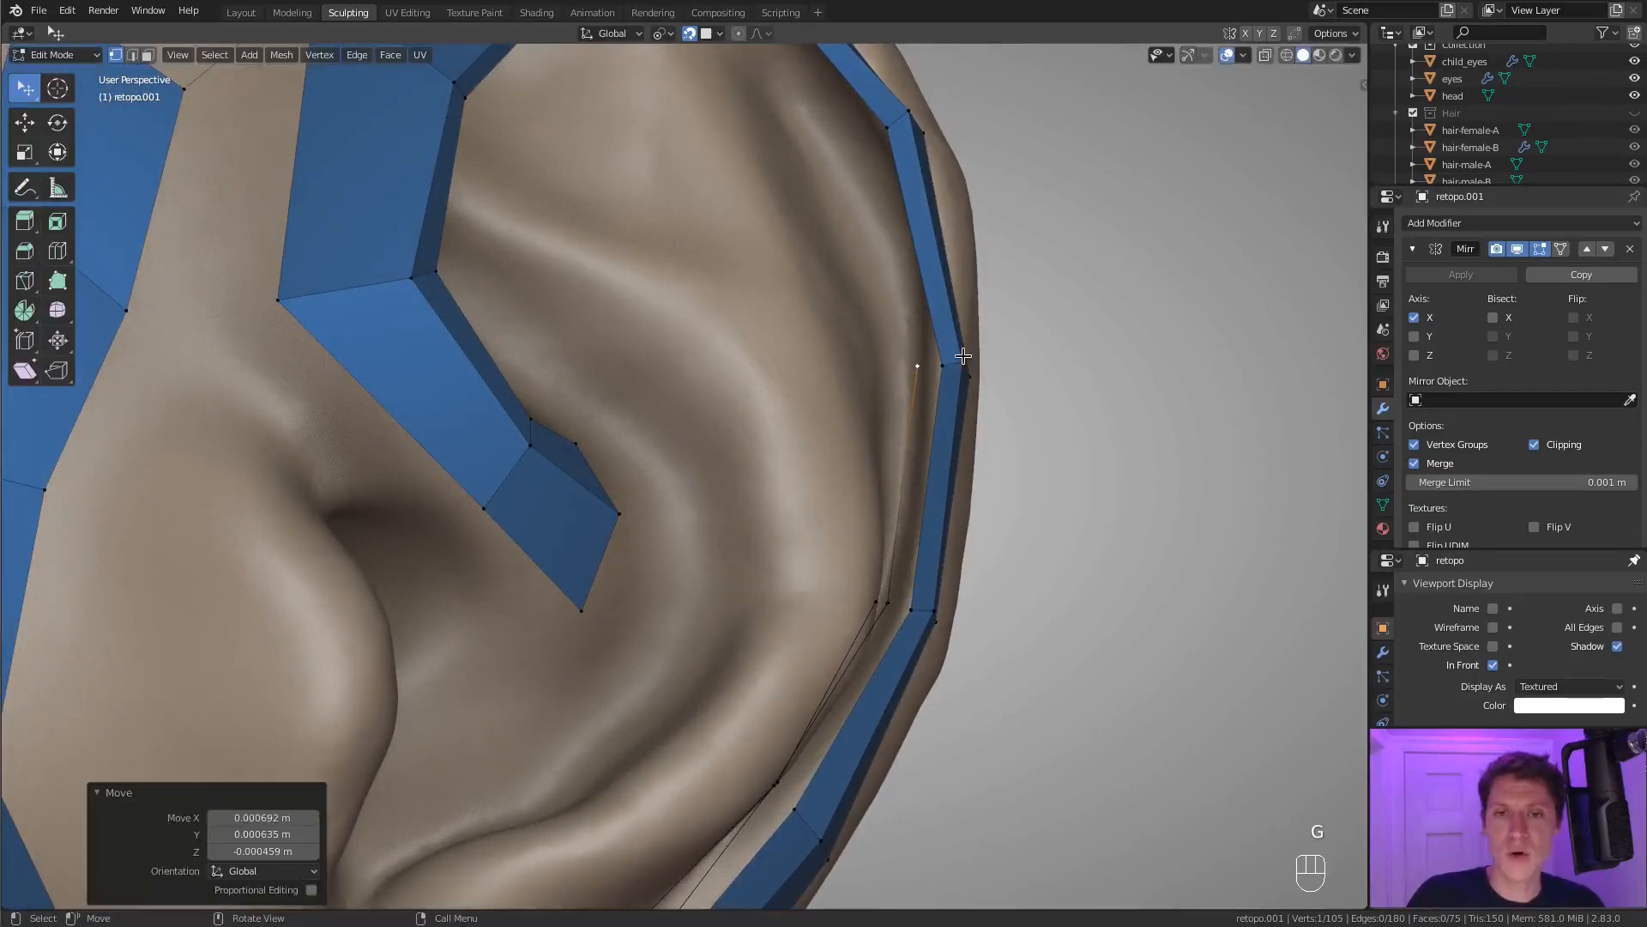
Extrude two vertices inward from the groove row's upper end towards the antihelix ridge.
key(e)
click(949, 356)
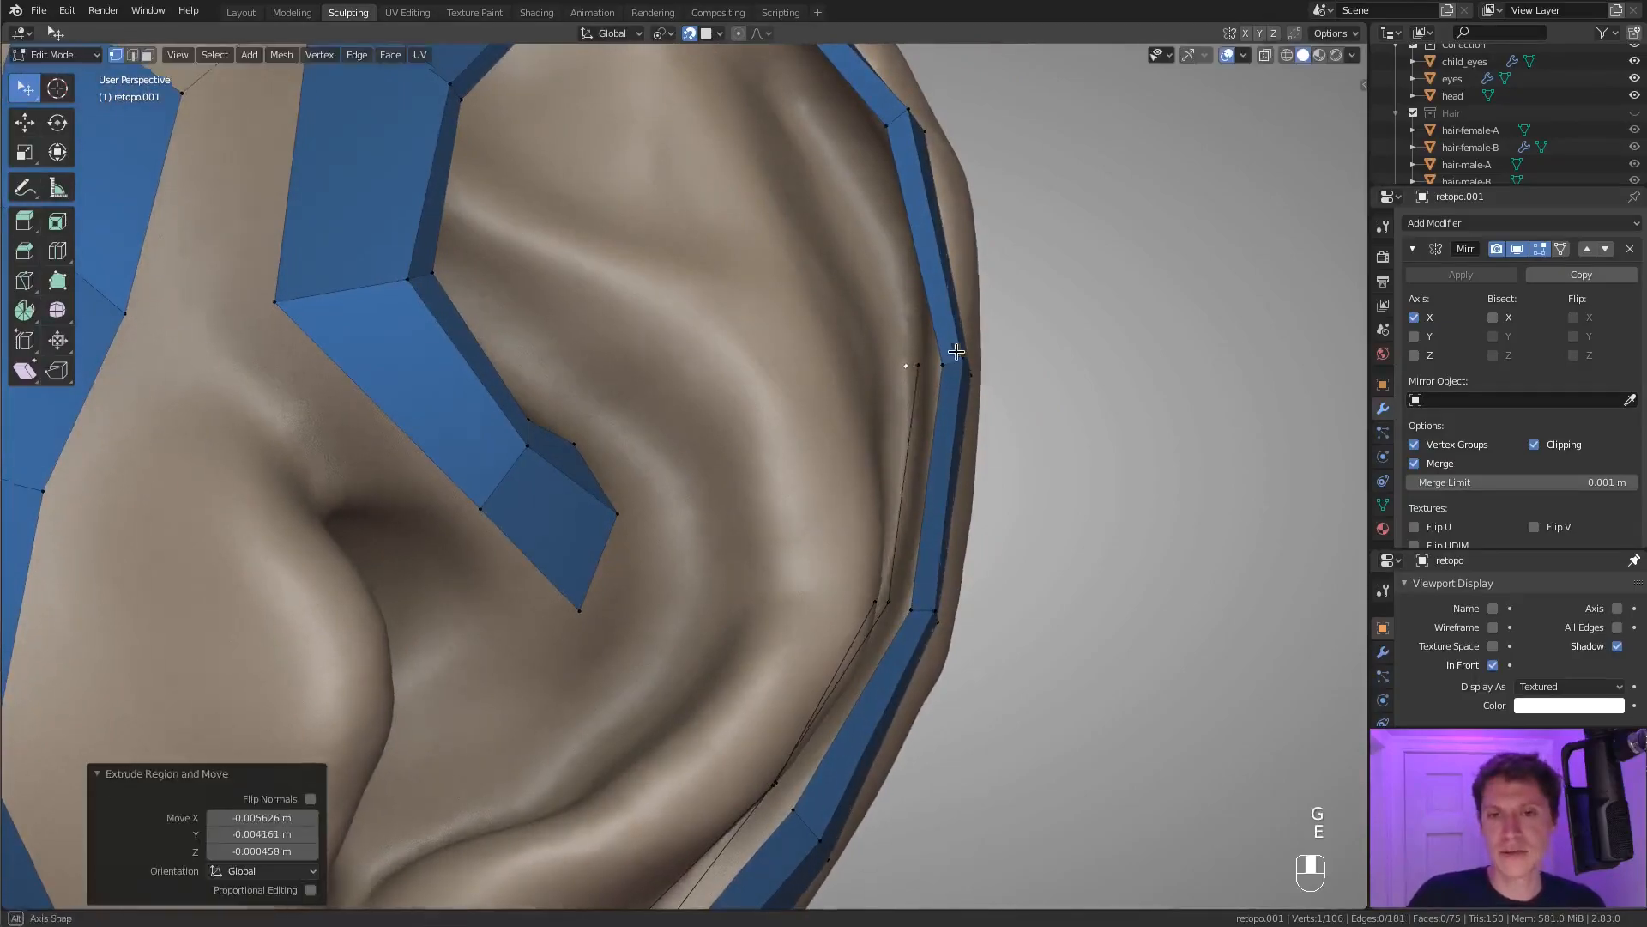
middle_drag(952, 349, 960, 343)
key(e)
click(933, 347)
Fill three quads between the groove and antihelix rows and add a loop cut along the strip.
middle_drag(886, 523, 790, 626)
shift+click(850, 581)
key(f)
key(f)
key(f)
key(ctrl+r)
click(776, 631)
right_click(775, 629)
Move the loop cut's two vertices to follow the floor of the groove.
click(776, 628)
key(g)
click(774, 638)
click(890, 484)
key(g)
click(903, 526)
Fill the remaining groove quads between the helix strip and the antihelix row, from the earlobe end upward.
click(774, 607)
shift+click(536, 777)
scroll(724, 762, down, 2)
click(625, 729)
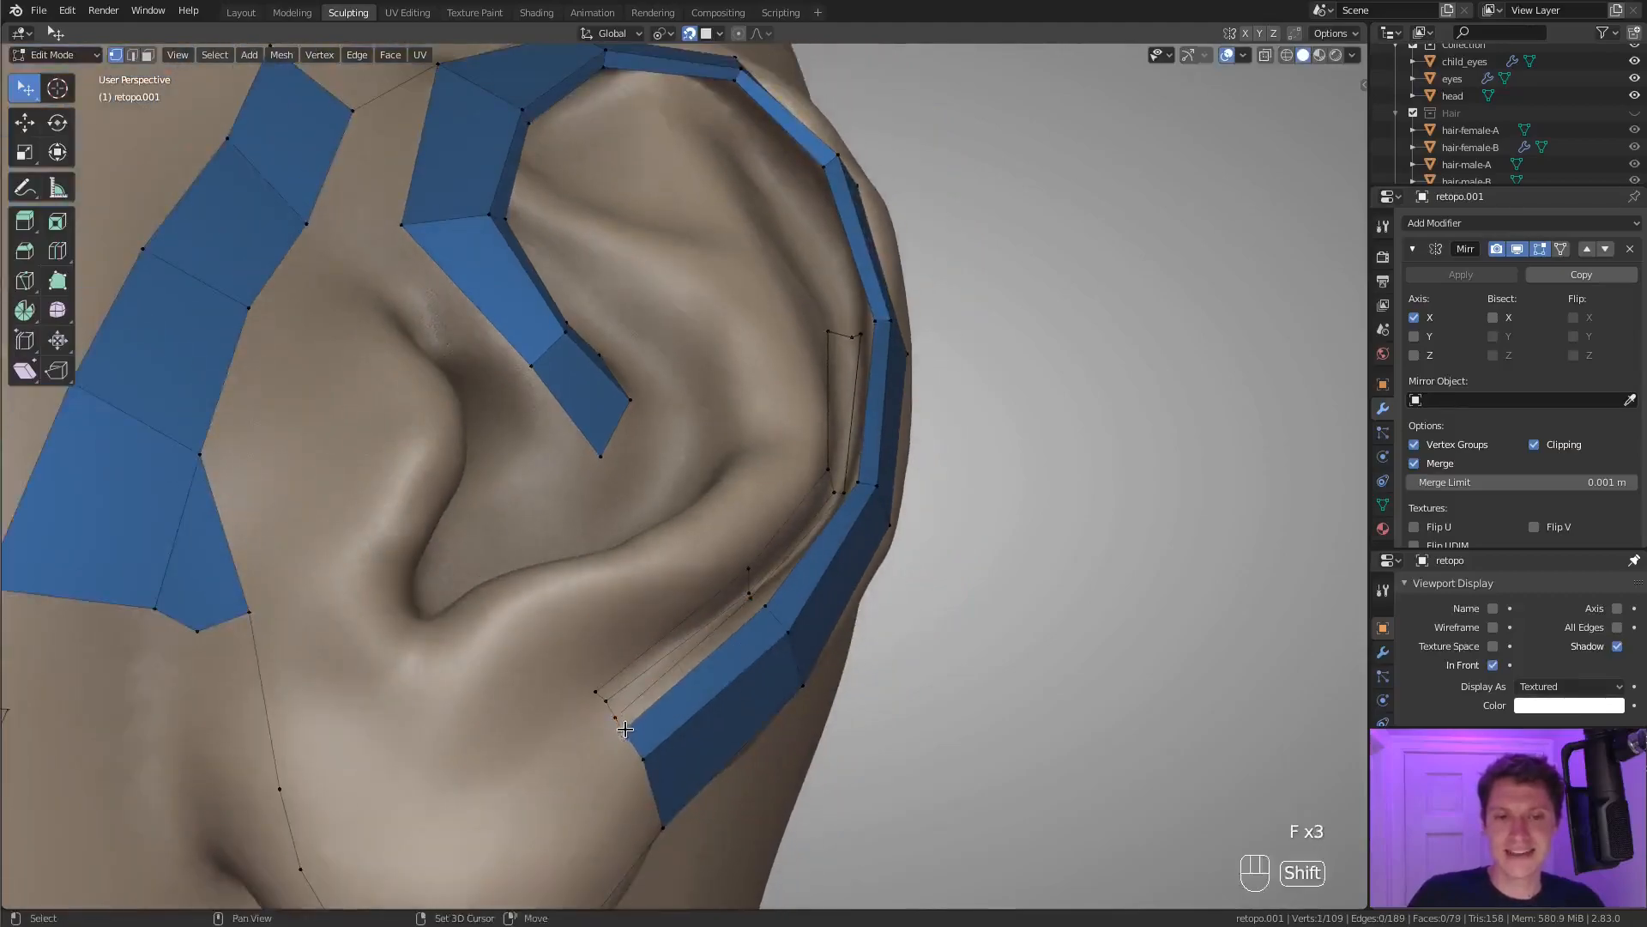
key(f)
key(f)
key(f)
key(f)
middle_drag(853, 513, 855, 354)
key(ctrl+z)
key(f)
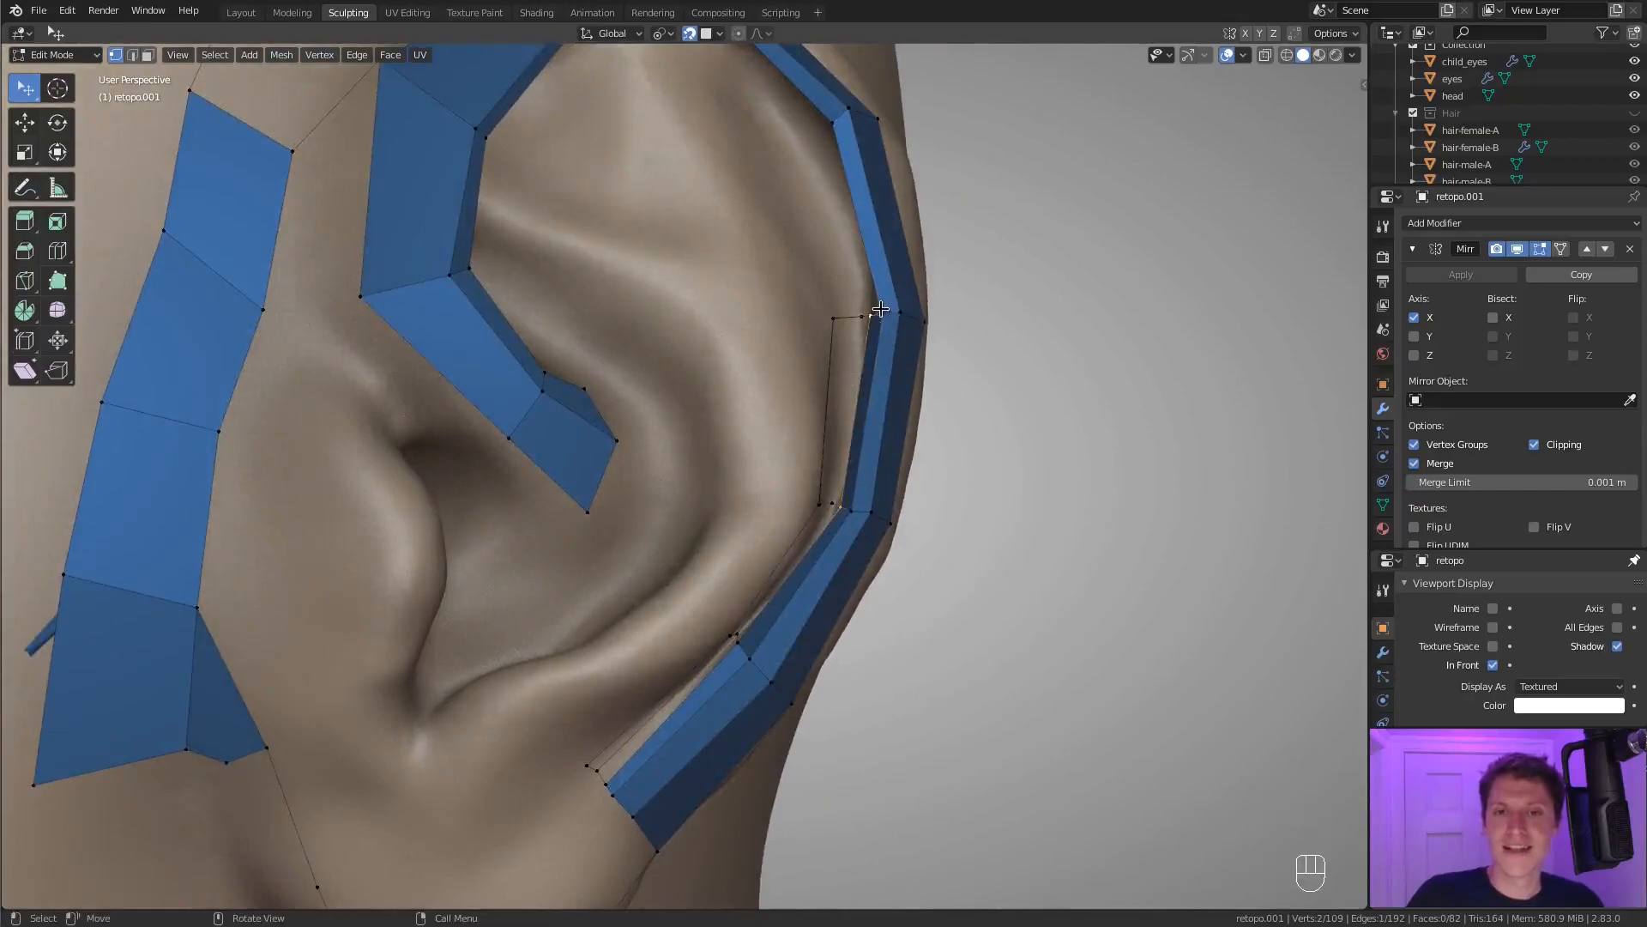
key(f)
key(f)
Recalculate the normals of the whole retopology mesh to face outward and clear the selection.
key(a)
mouse_move(883, 423)
middle_down()
mouse_move(872, 395)
mouse_move(804, 439)
mouse_move(868, 412)
middle_up()
mouse_move(868, 411)
middle_down()
mouse_move(875, 482)
mouse_move(867, 404)
mouse_move(834, 399)
mouse_move(833, 489)
middle_up()
key(shift+n)
key(a)
key(a)
key(a)
Reposition the inner corner and the groove vertex at the upper end of the groove faces.
click(852, 368)
key(g)
click(834, 382)
click(883, 372)
key(g)
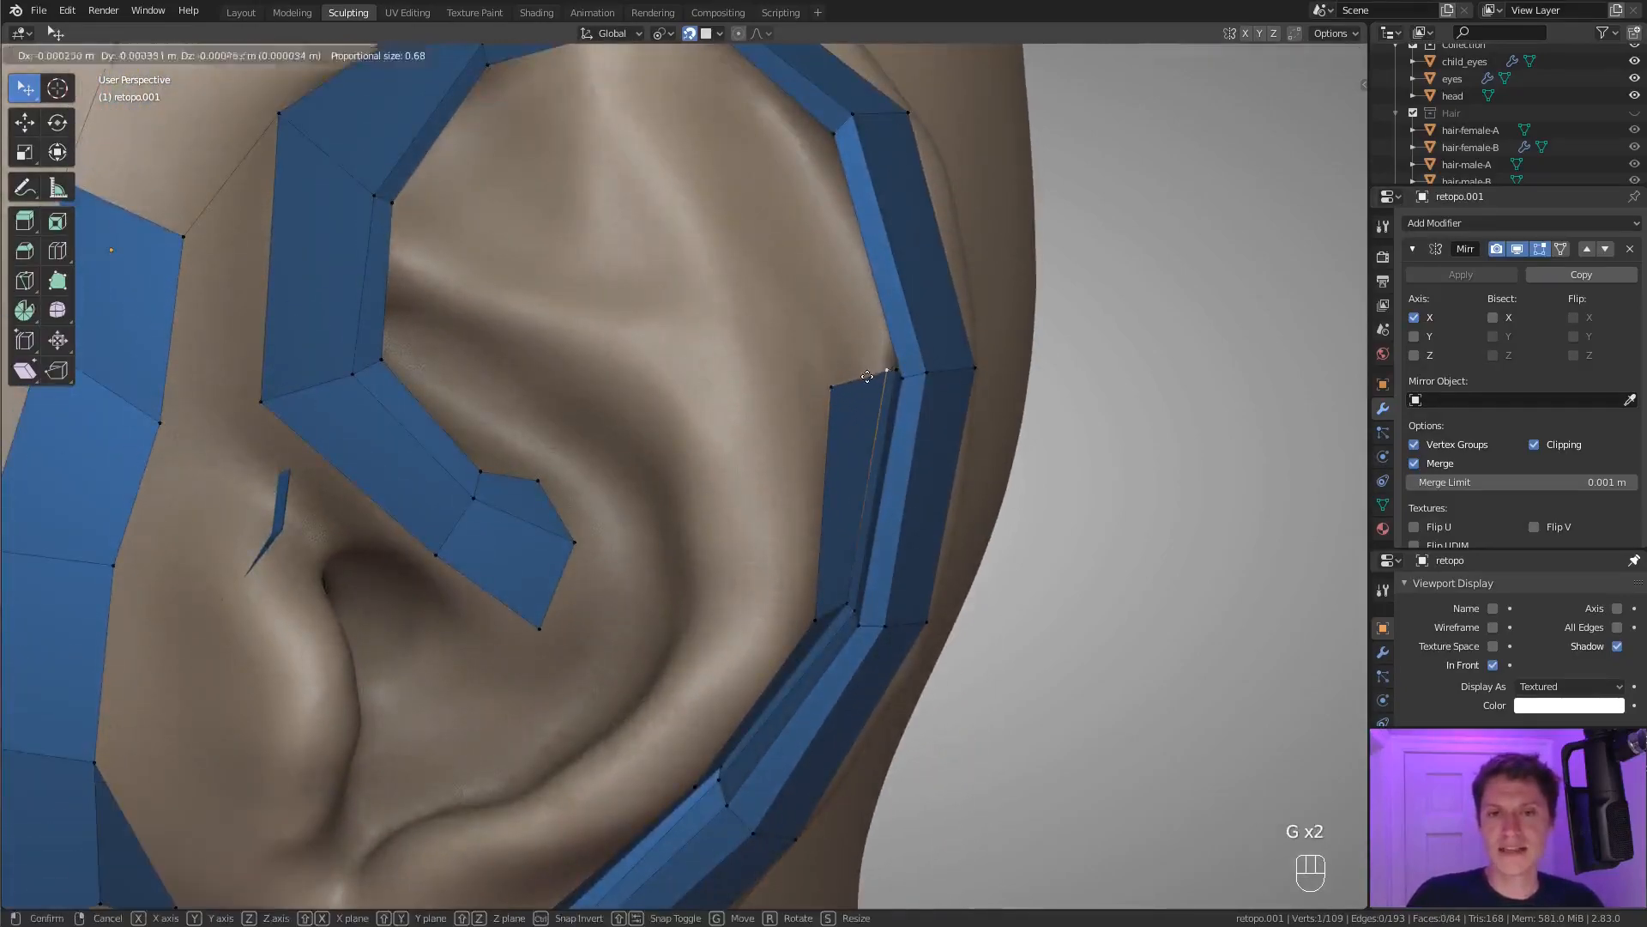
click(880, 370)
Extrude two vertices from the groove faces' inner corner towards the ear's top and fill a quad from them to the helix rim.
shift+middle_drag(883, 364, 889, 410)
ctrl+middle_drag(908, 467, 907, 515)
middle_drag(907, 515, 890, 426)
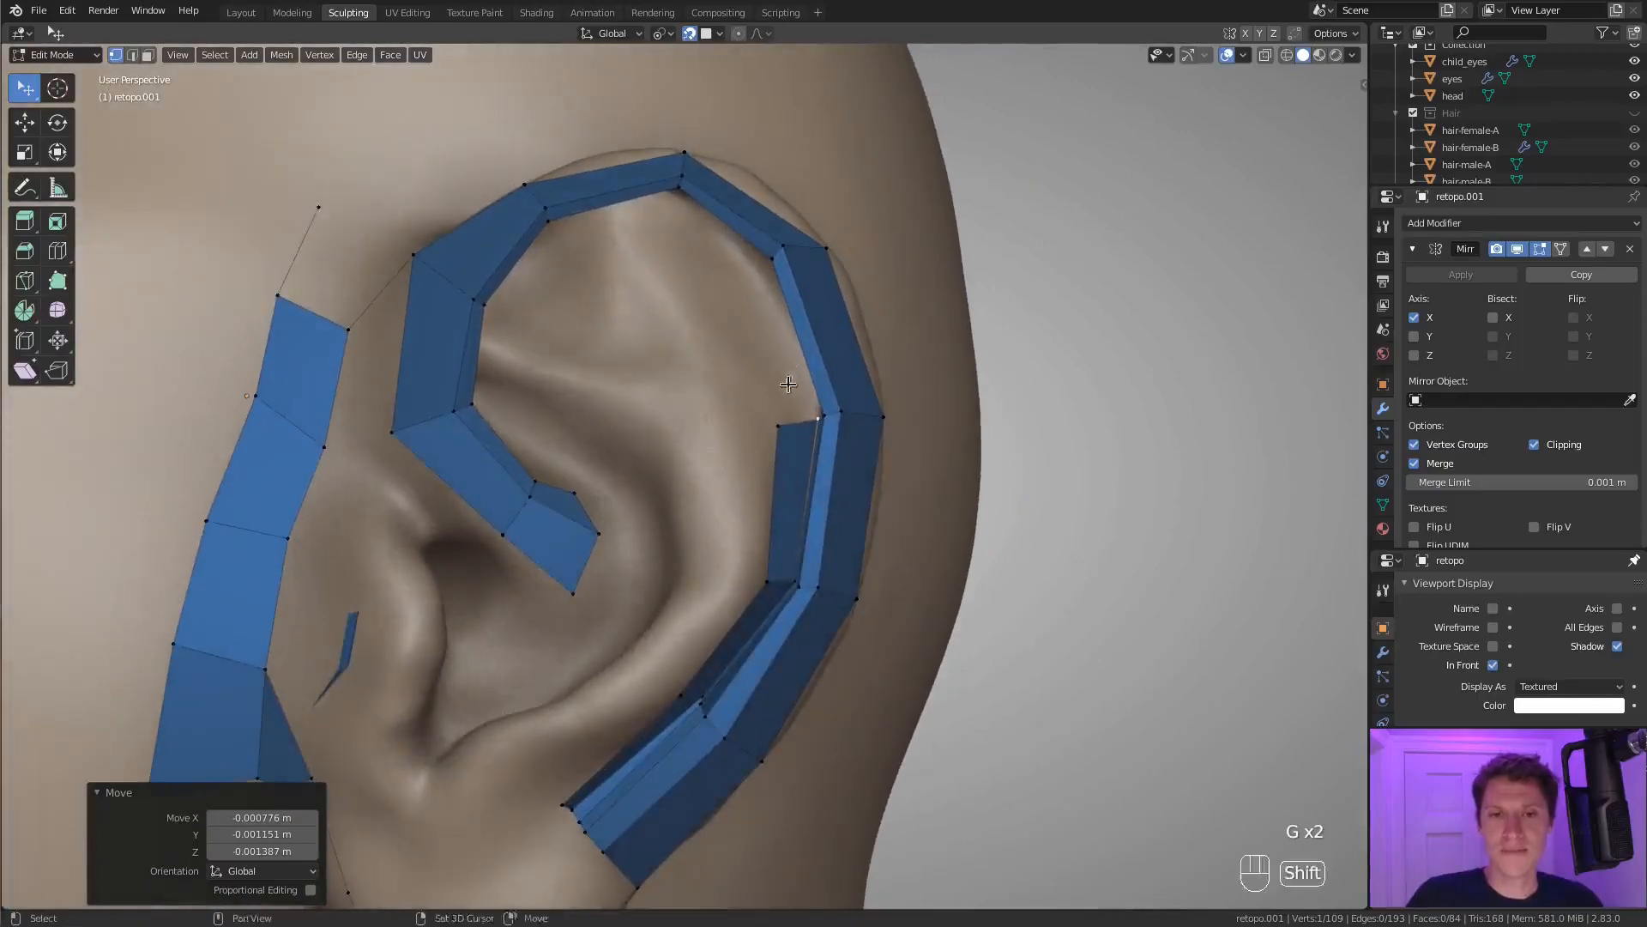
scroll(788, 367, up, 2)
key(e)
click(727, 341)
key(e)
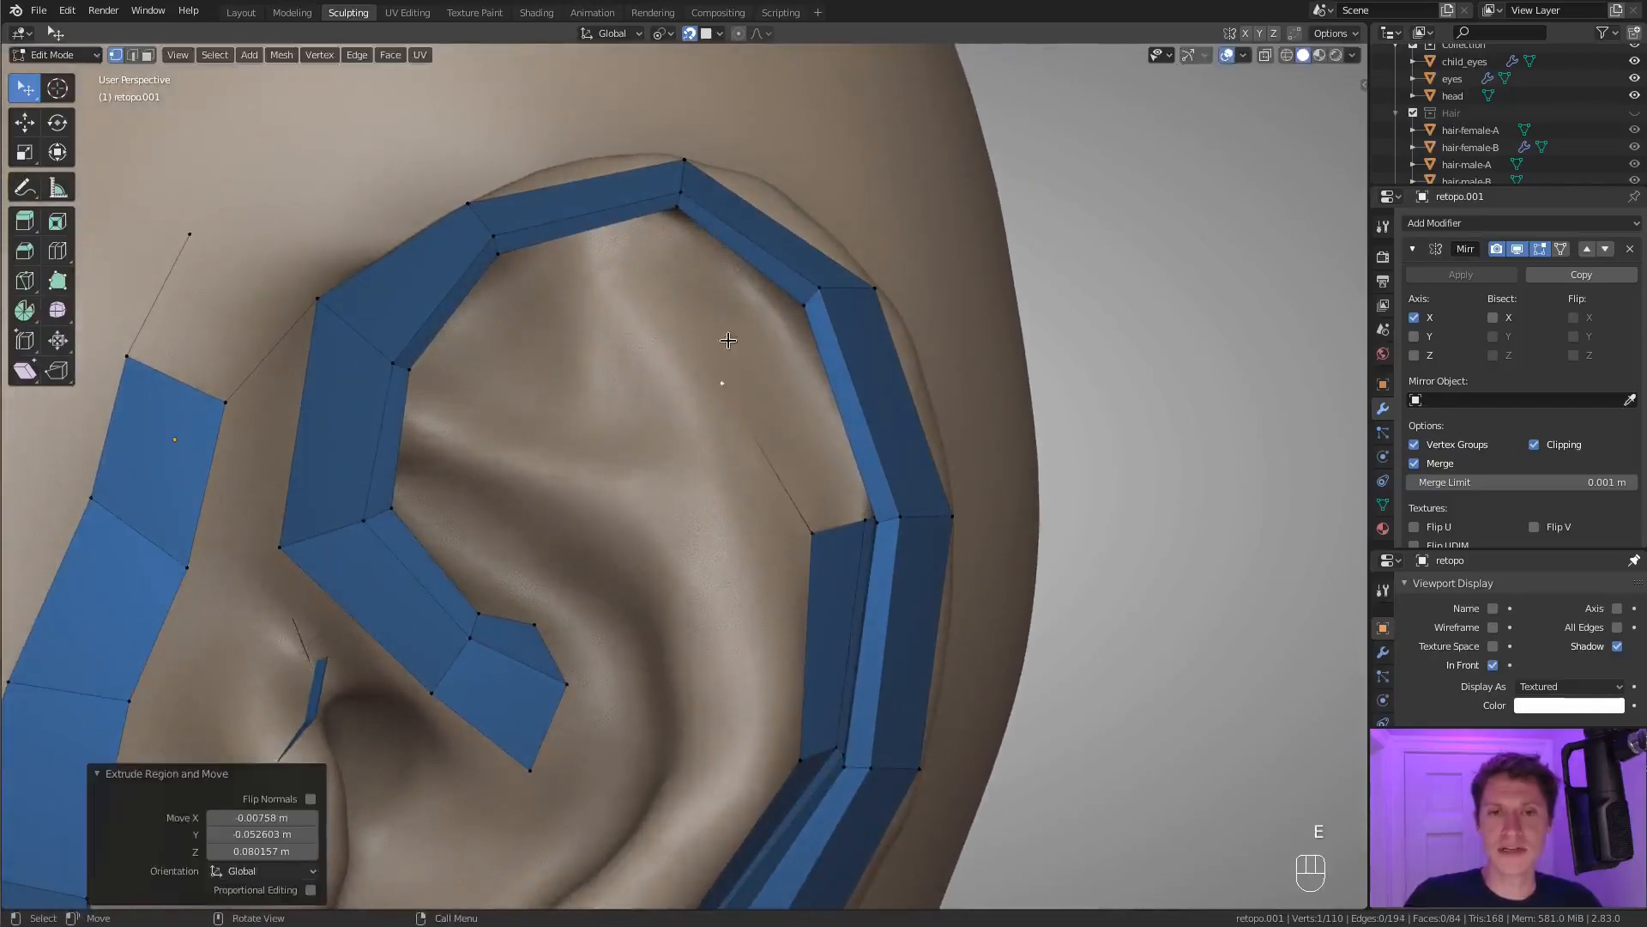
click(641, 231)
middle_drag(641, 231, 692, 203)
shift+click(692, 238)
key(f)
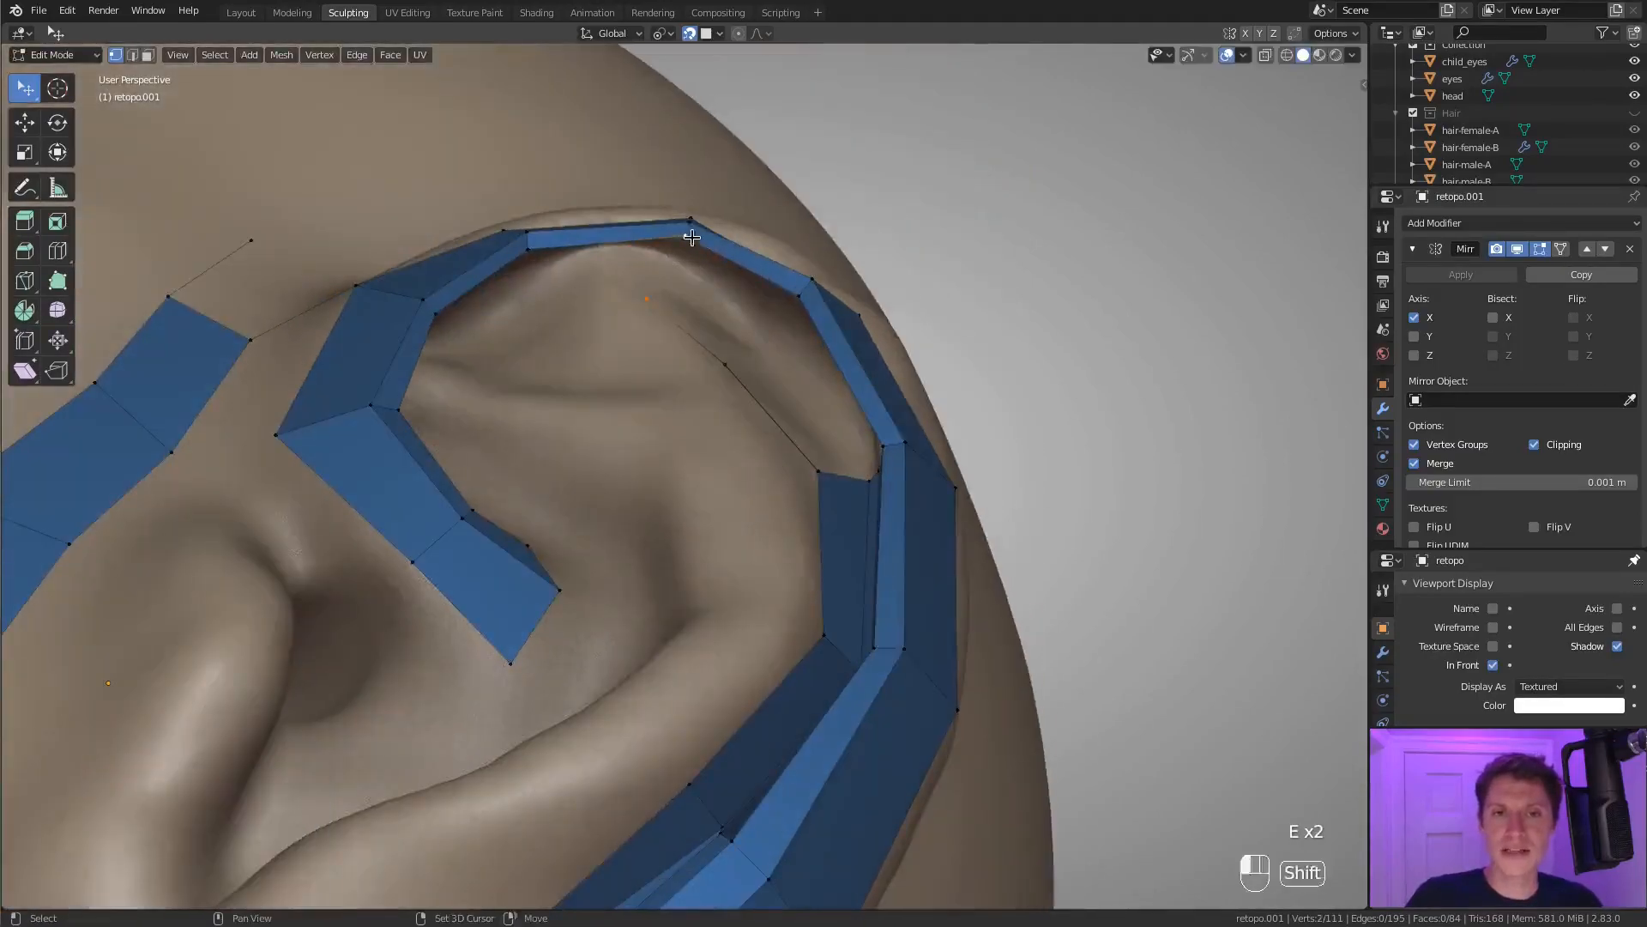
key(f)
Add a lengthwise loop cut to the new upper quad and move its two vertices into the groove.
middle_drag(783, 340, 788, 353)
key(ctrl+r)
click(779, 321)
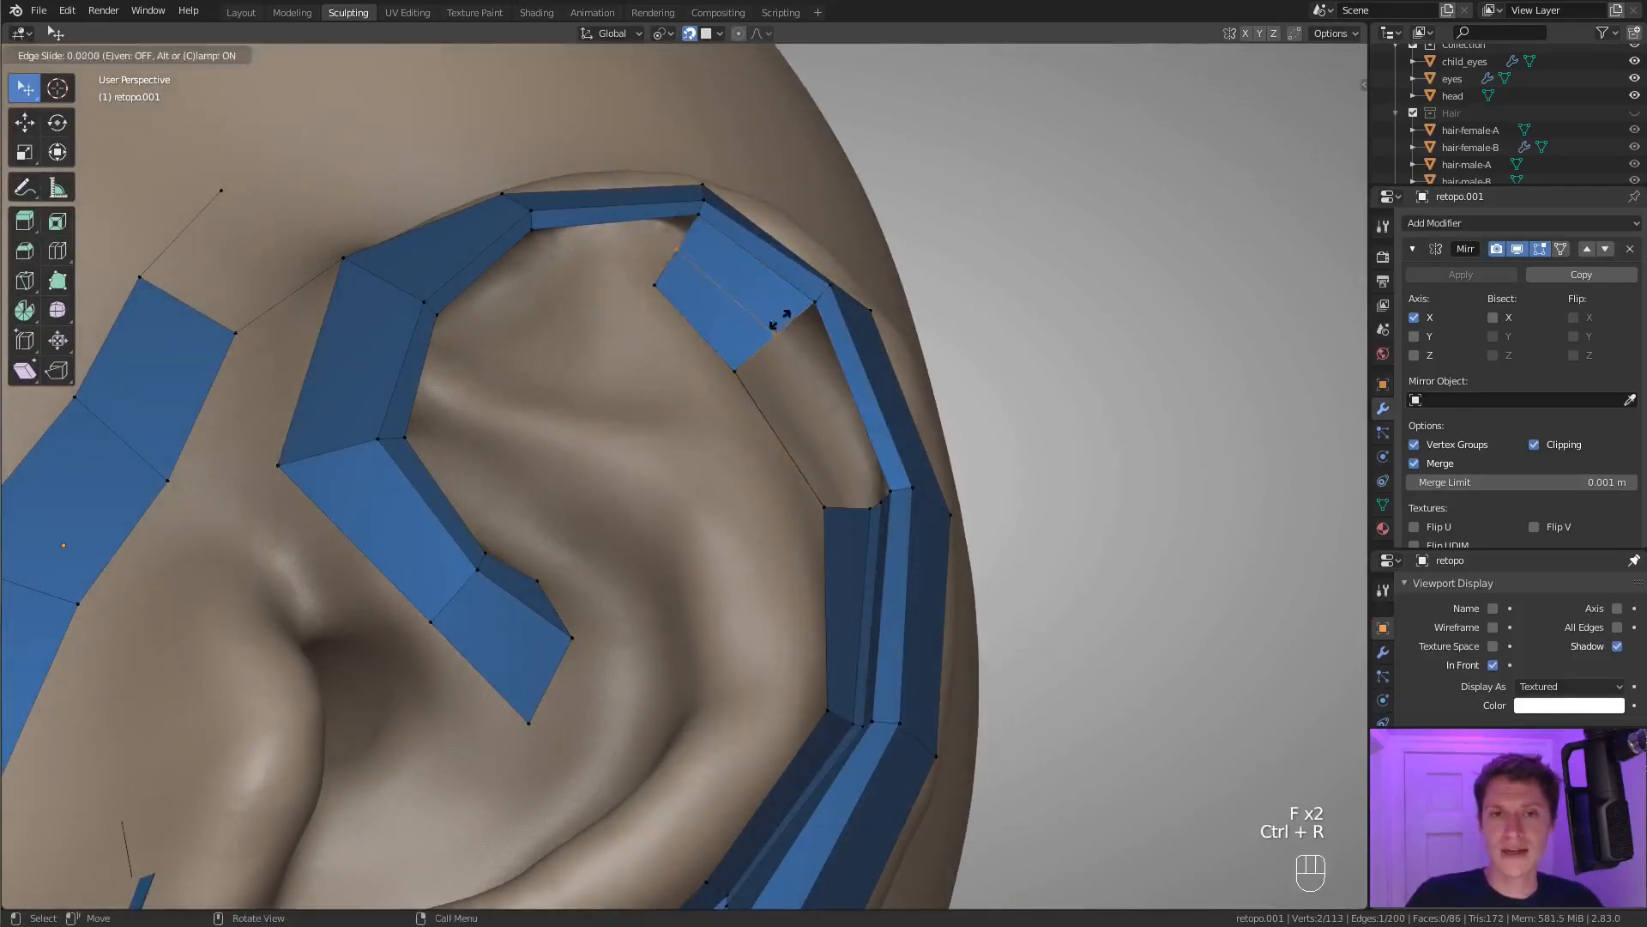
click(791, 310)
click(704, 256)
key(g)
click(710, 269)
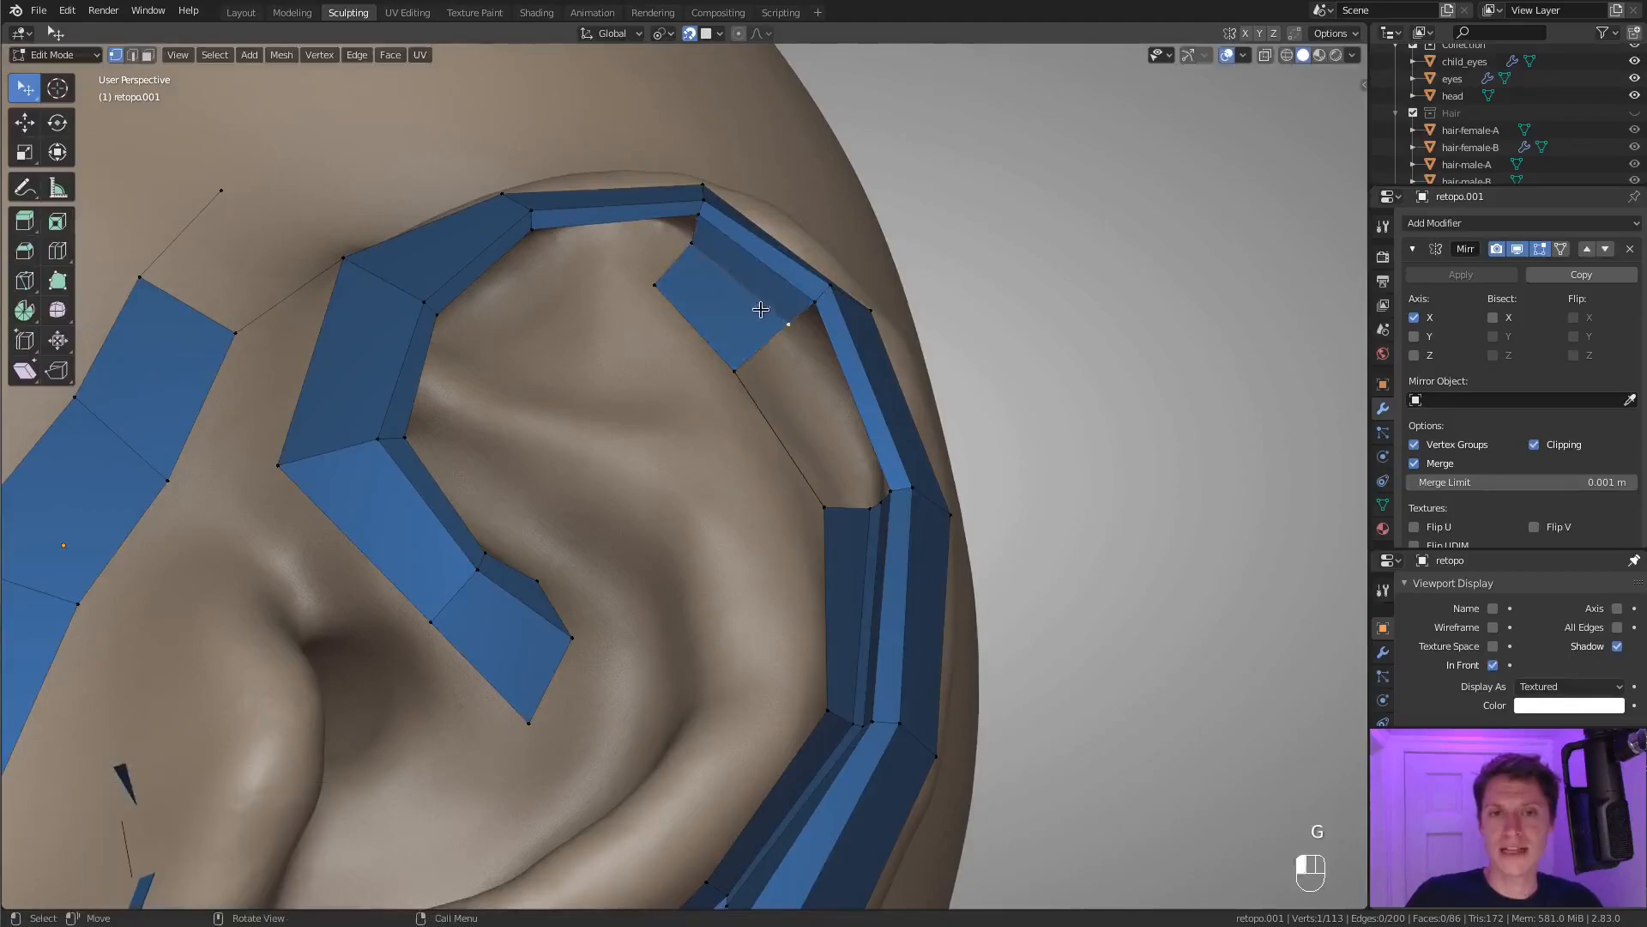
key(g)
click(819, 369)
Add a second lengthwise loop cut to the upper groove faces and reposition one of its vertices.
middle_drag(820, 369, 801, 335)
key(ctrl+r)
click(710, 258)
right_click(755, 271)
key(g)
click(769, 286)
Slide the inner lengthwise edge of the upper groove faces by a factor of 0.1.
middle_drag(802, 334, 783, 369)
click(802, 301)
key(g)
key(g)
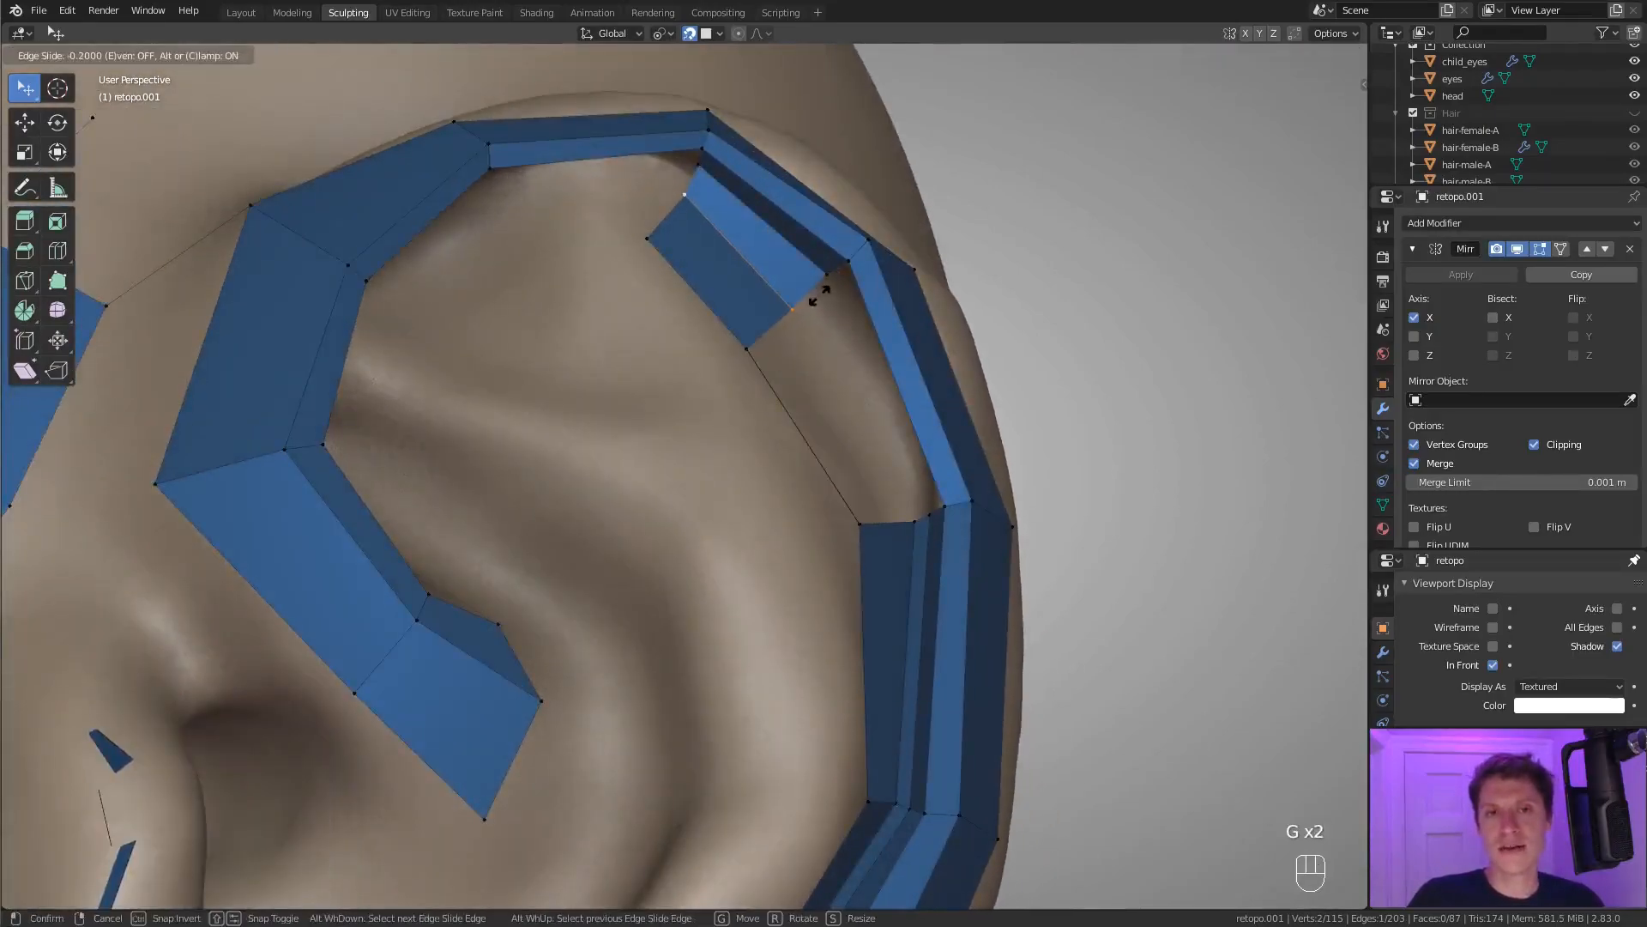
click(822, 294)
middle_drag(822, 294, 774, 295)
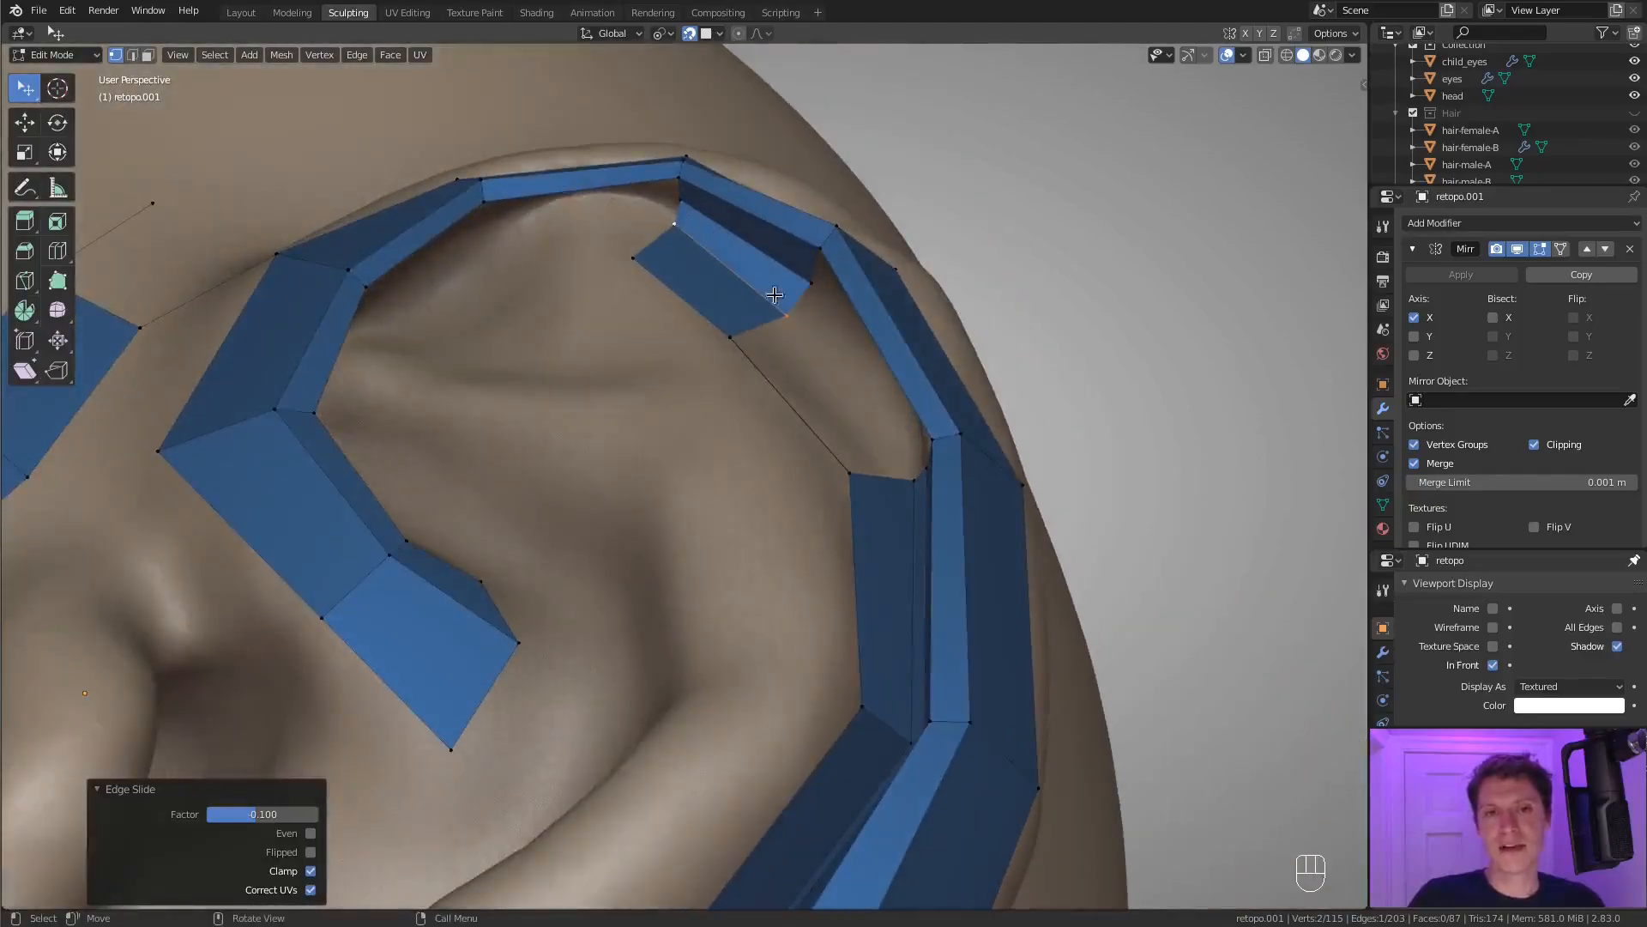
Fill the gap between the upper groove faces and the side groove strip with three faces inside the helix.
click(732, 337)
shift+click(849, 476)
key(f)
key(f)
key(f)
key(f)
middle_drag(850, 476, 959, 353)
ctrl+middle_drag(960, 353, 886, 426)
Reposition a vertex on the inner edge of the newly joined groove faces.
shift+middle_drag(635, 296, 775, 442)
click(779, 417)
key(g)
click(846, 431)
ctrl+middle_drag(860, 338, 929, 416)
ctrl+middle_drag(929, 416, 968, 473)
shift+middle_drag(968, 473, 904, 360)
middle_drag(903, 360, 790, 489)
Extrude vertices from the helix crus faces' inner corner up the front fold and fill three quads to the helix rim.
click(725, 550)
middle_drag(705, 381, 577, 330)
ctrl+right_click(603, 426)
middle_drag(601, 273, 622, 335)
ctrl+right_click(622, 335)
key(g)
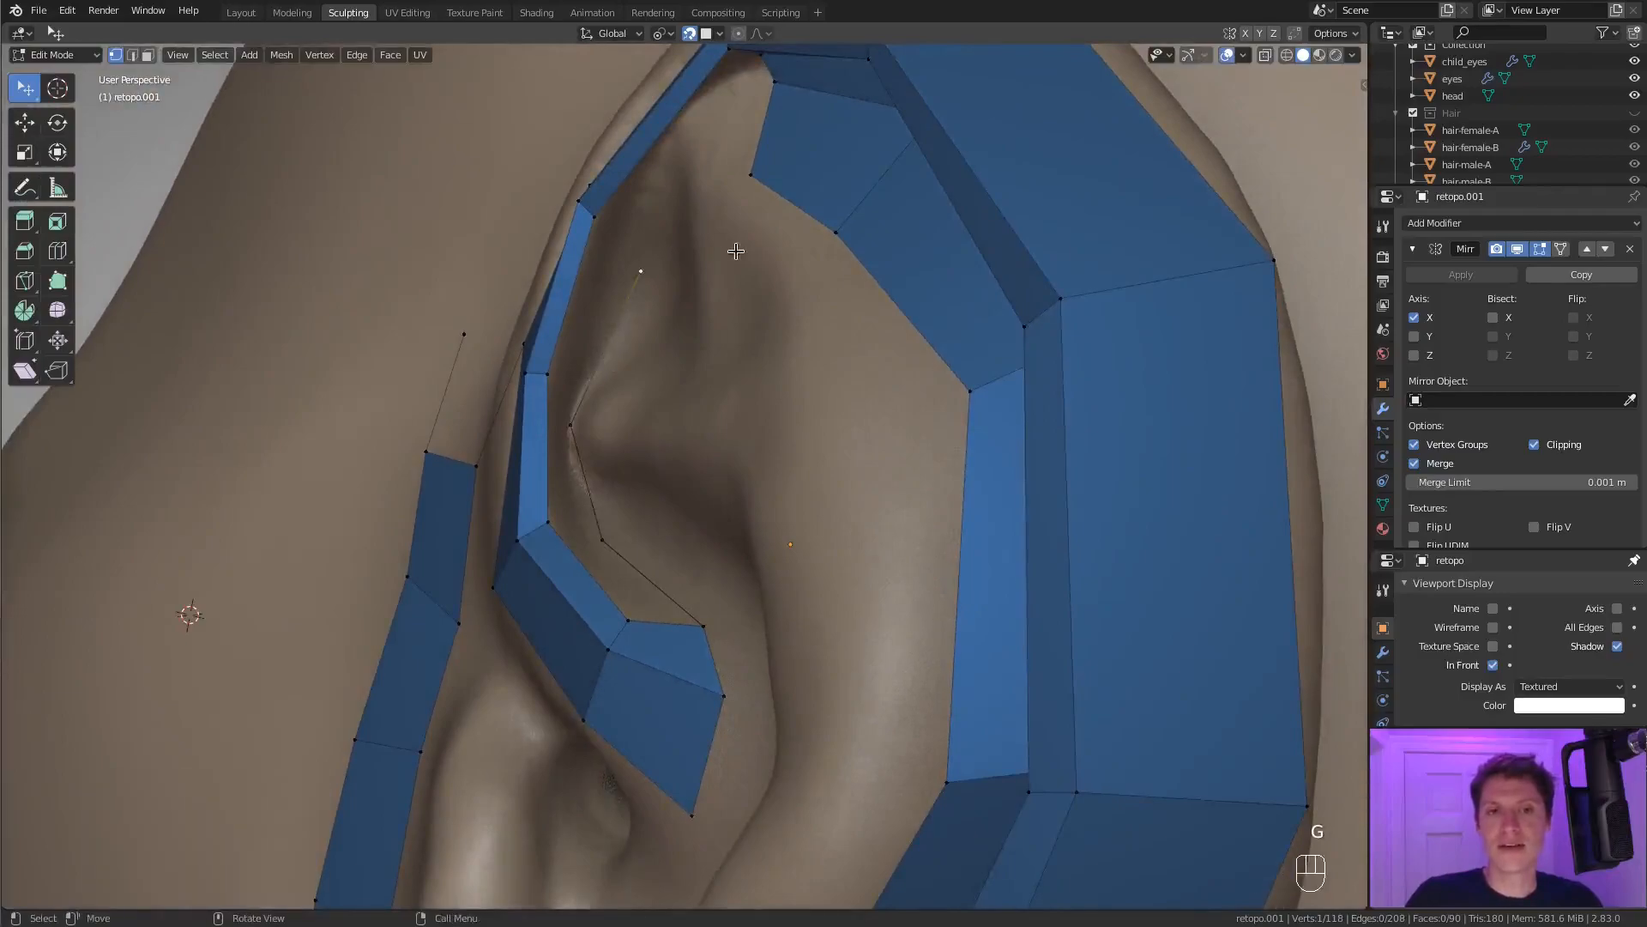
key(f)
key(f)
key(f)
middle_drag(700, 281, 714, 355)
drag(605, 341, 613, 327)
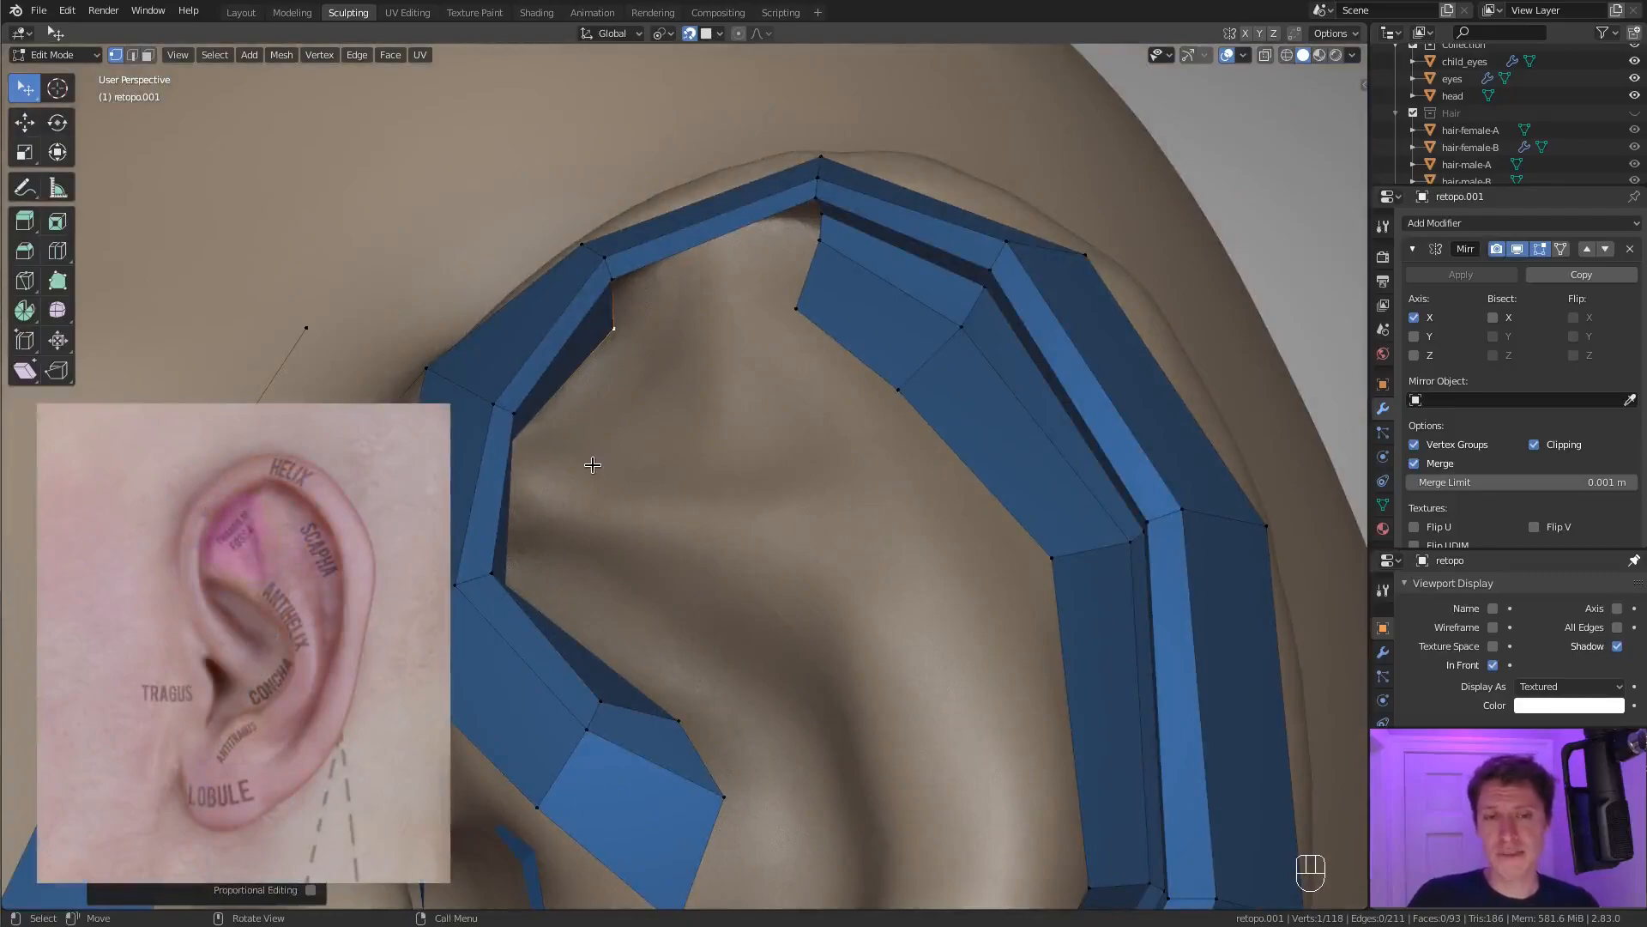
Add a lengthwise loop cut through the new front inner faces and the helix crus faces.
middle_drag(817, 309, 546, 394)
key(ctrl+r)
click(609, 335)
click(607, 333)
key(ctrl+z)
key(ctrl+r)
click(605, 332)
click(604, 331)
Move two vertices of the front inner faces deeper into the fold under the helix rim.
middle_drag(636, 471, 600, 275)
key(g)
click(656, 294)
click(549, 443)
key(g)
click(553, 433)
mouse_move(562, 421)
middle_down()
mouse_move(738, 197)
mouse_move(669, 334)
mouse_move(579, 442)
middle_up()
click(797, 166)
shift+click(802, 182)
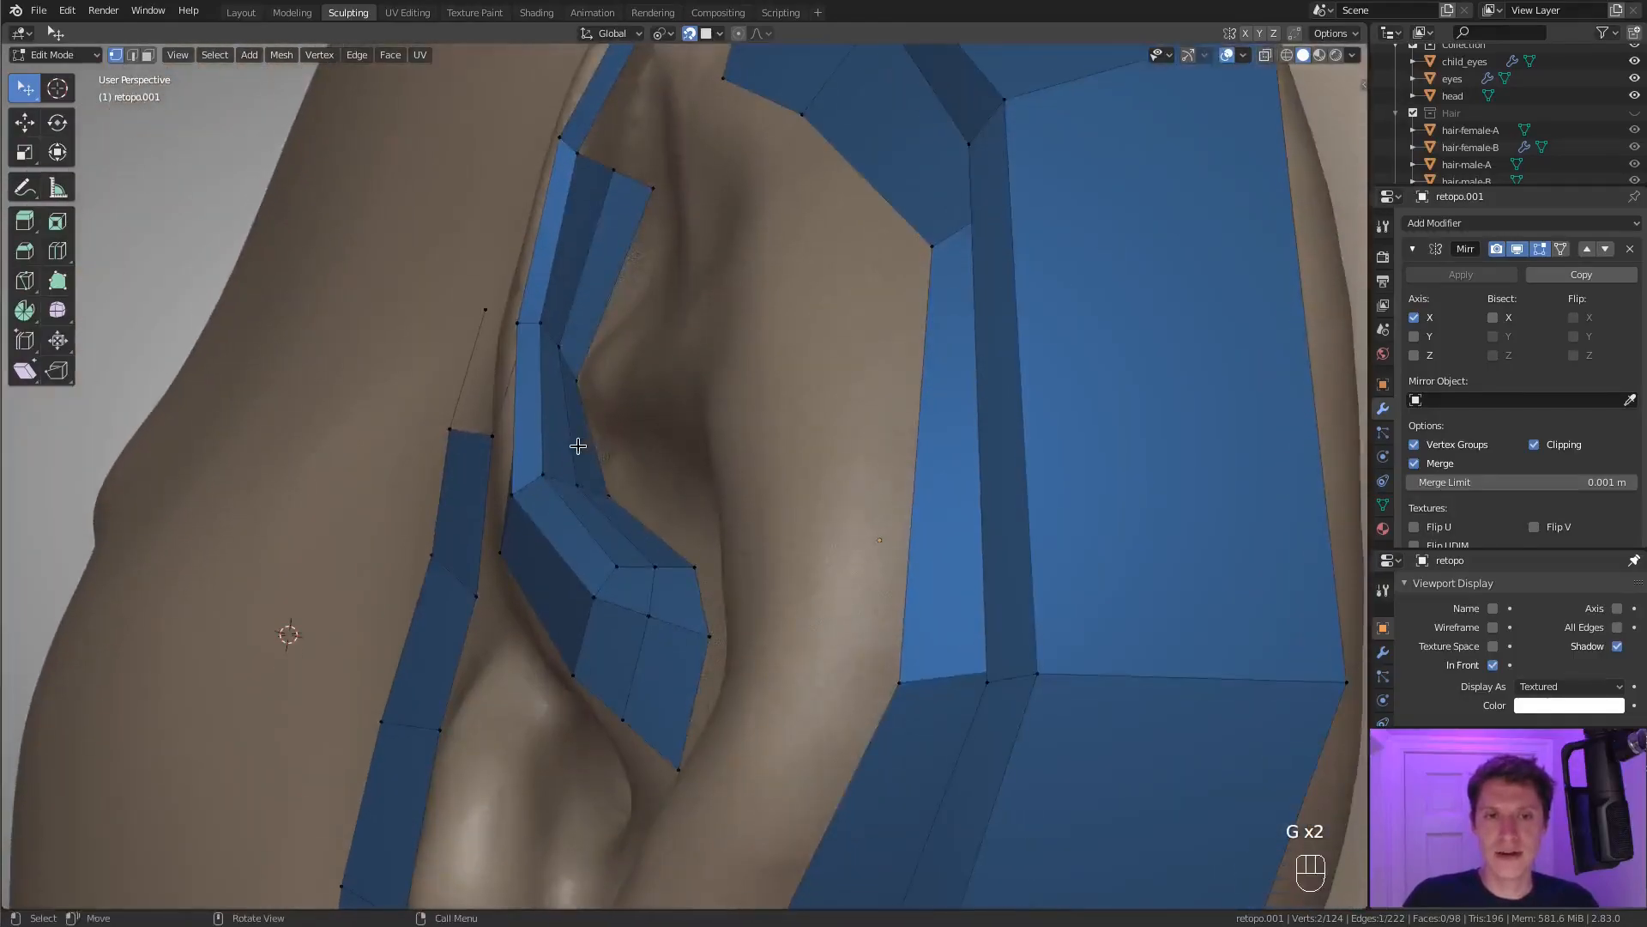
Reposition the new loop's vertices where the front inner faces turn onto the helix crus.
ctrl+click(652, 570)
middle_drag(652, 571, 661, 584)
key(g)
click(661, 584)
click(671, 604)
ctrl+click(638, 678)
middle_drag(638, 680, 654, 590)
Shift the helix crus strip's cross edge and its three end vertices to space the faces more evenly.
click(656, 554)
ctrl+click(626, 625)
key(g)
key(g)
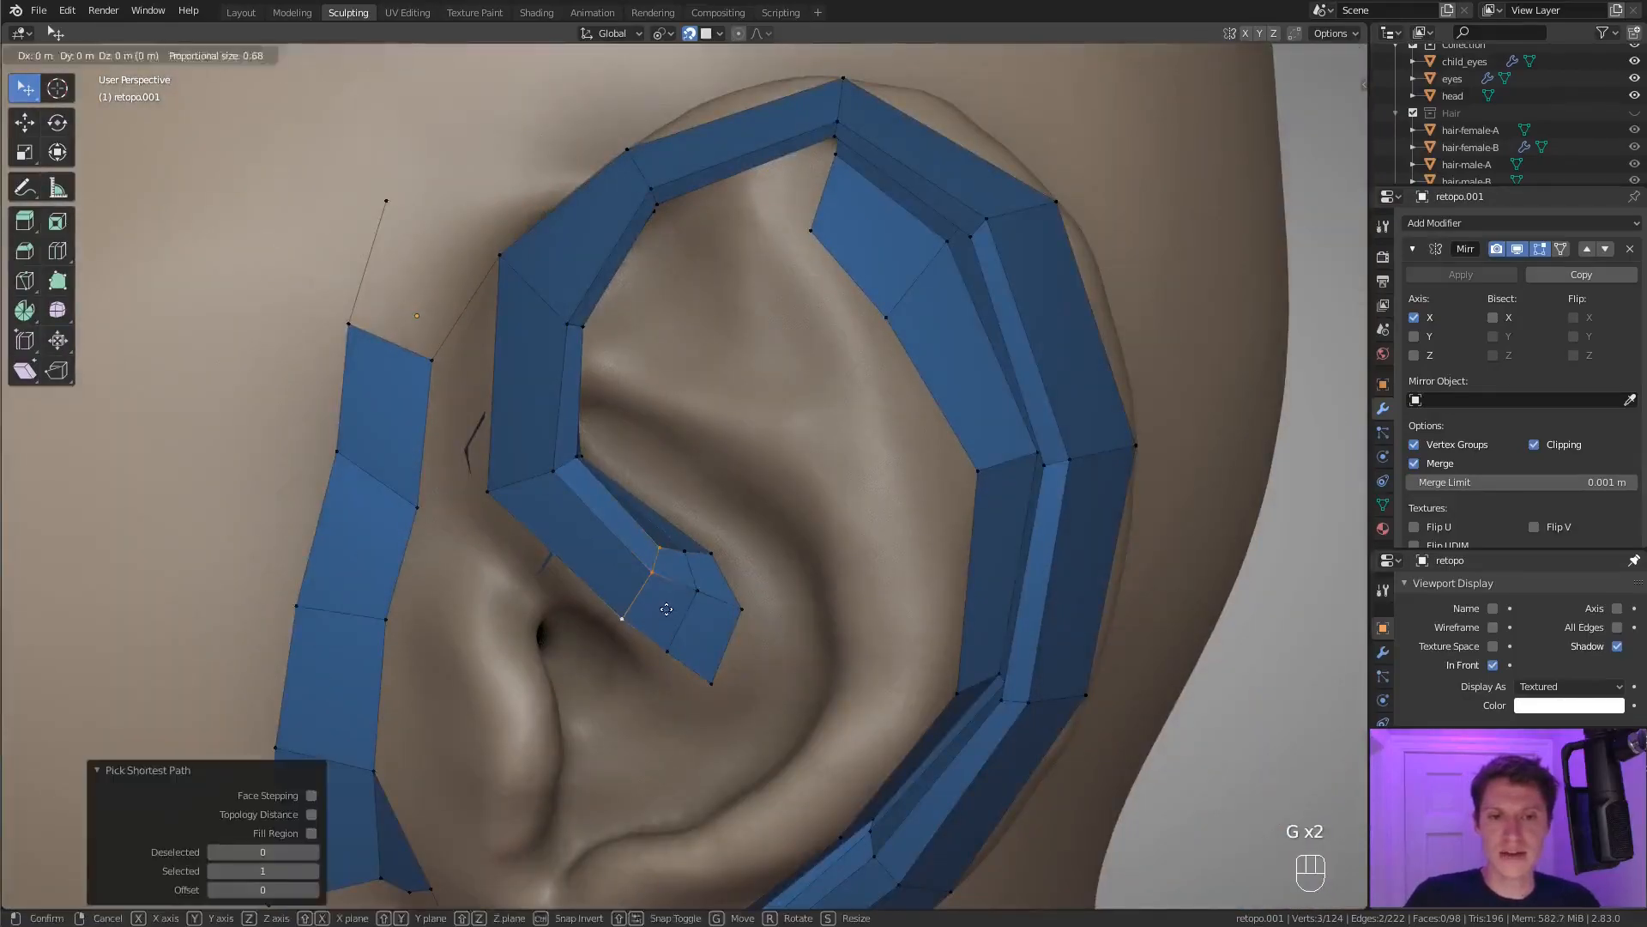
click(642, 587)
click(714, 556)
ctrl+click(731, 678)
key(g)
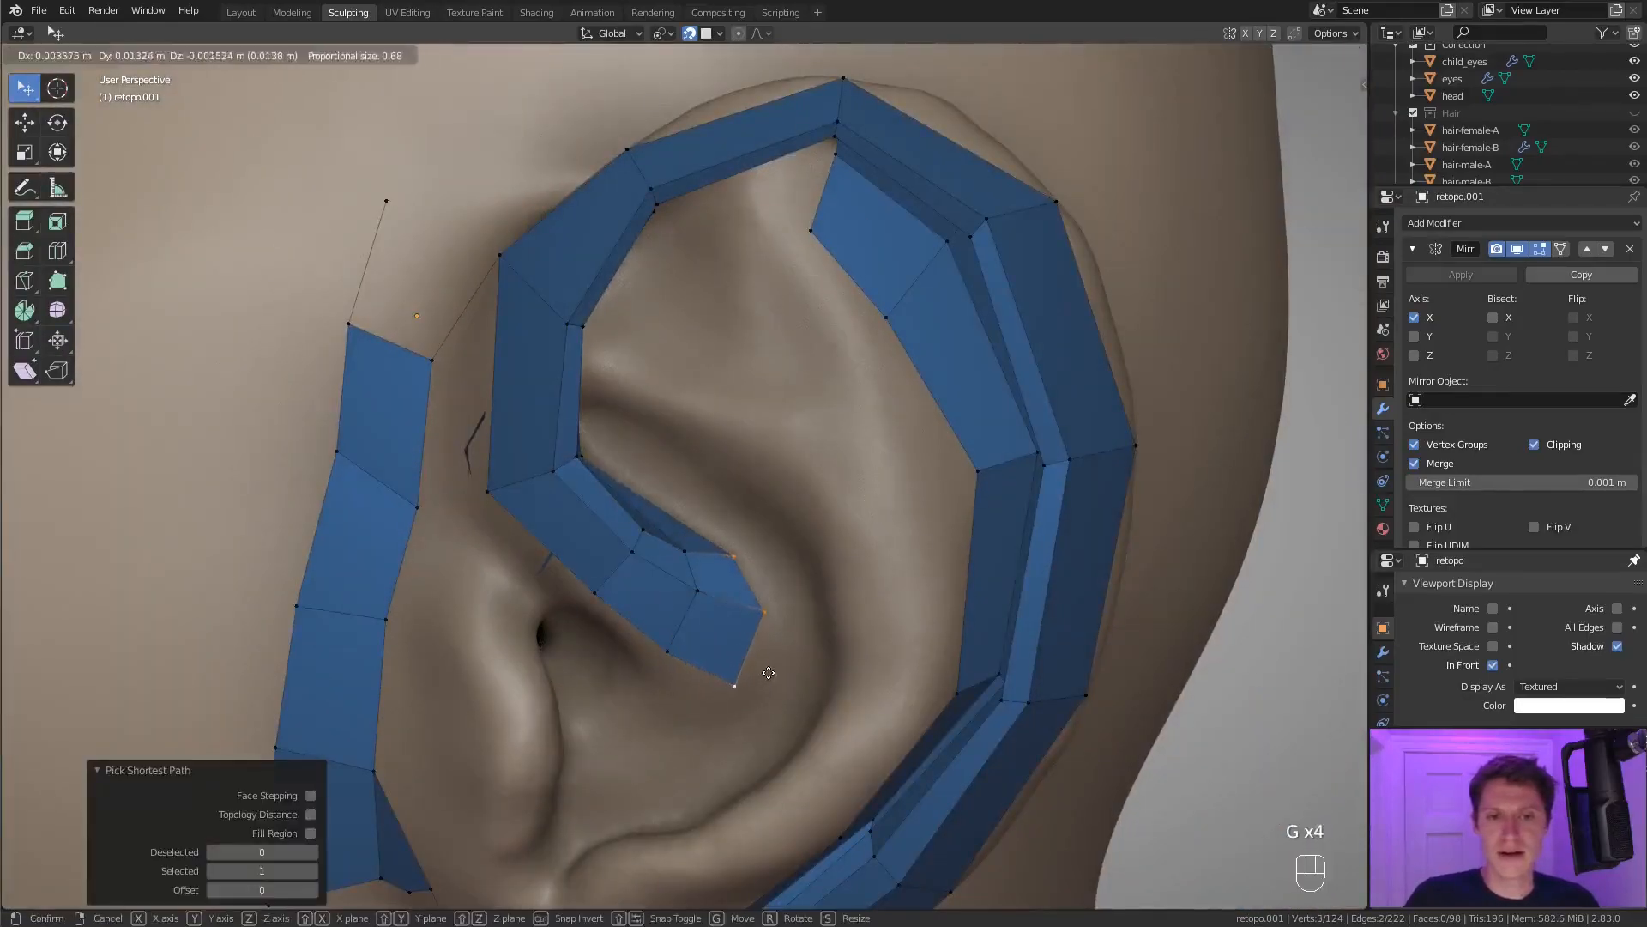
click(769, 676)
Reposition individual vertices at the end and along the inner edge of the helix crus strip.
click(748, 719)
key(g)
click(754, 740)
key(g)
click(769, 639)
middle_drag(769, 639, 595, 498)
click(580, 468)
key(g)
click(598, 475)
click(670, 594)
key(g)
click(670, 594)
Reposition the front inner faces' upper corner vertex and the upper groove faces' inner corner vertex.
click(553, 301)
key(g)
click(552, 330)
middle_drag(551, 331, 657, 378)
middle_drag(656, 377, 724, 400)
click(674, 401)
middle_drag(850, 342, 777, 344)
middle_drag(678, 382, 736, 382)
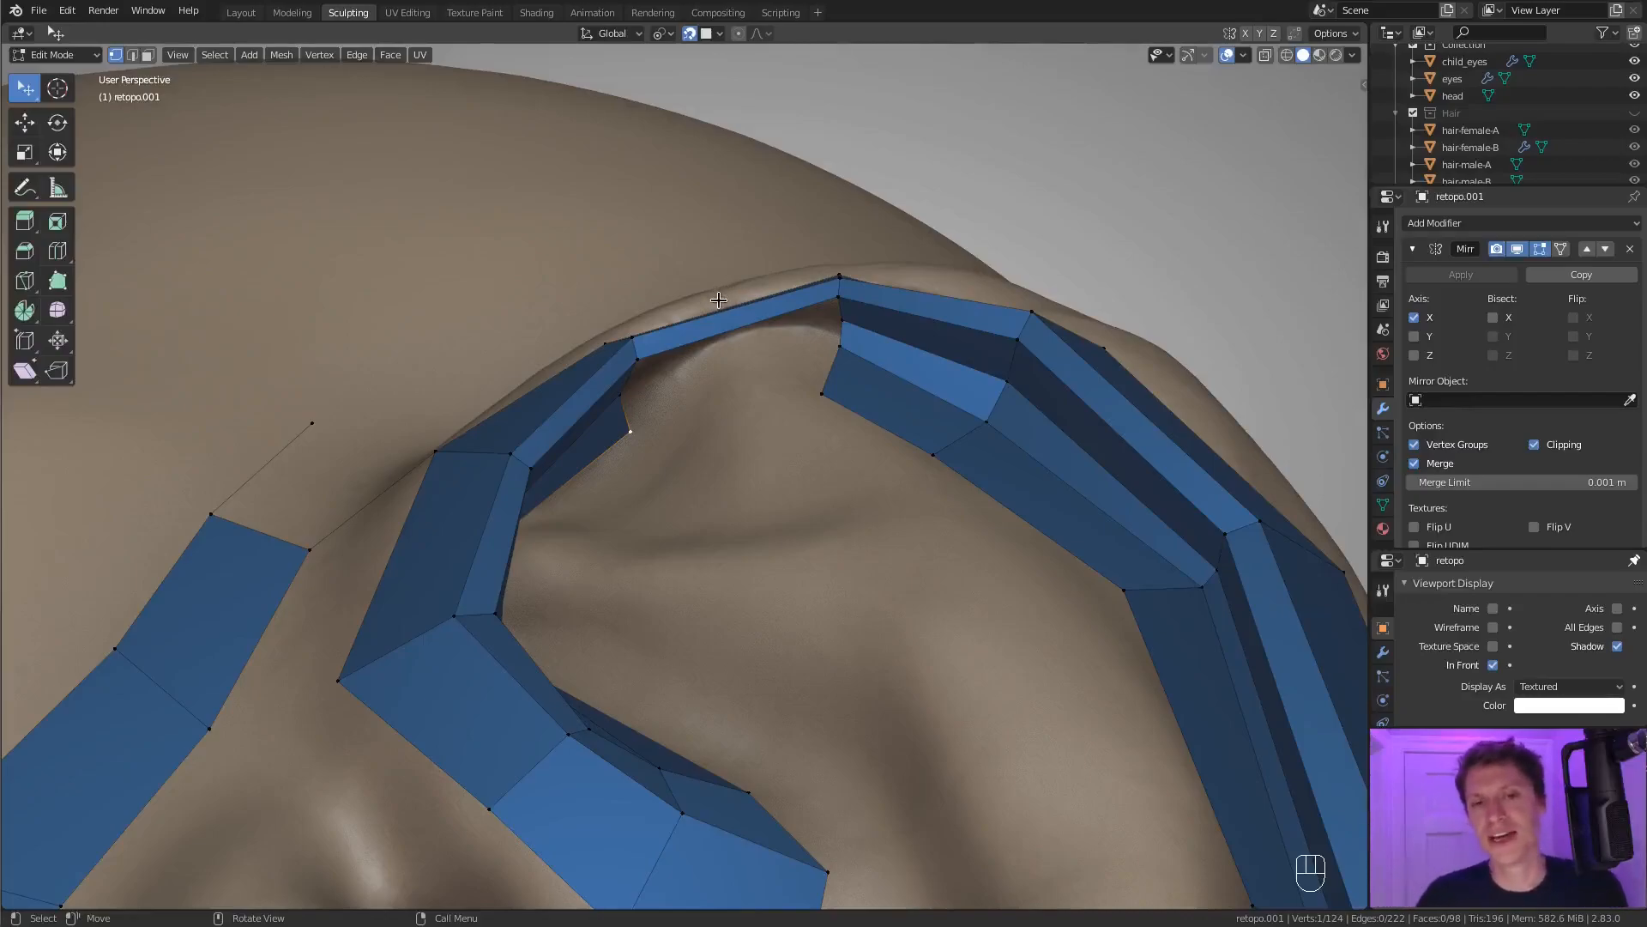
middle_drag(808, 276, 854, 313)
click(850, 339)
key(g)
click(941, 331)
Move the inner corner vertex at the lower end of the side groove strip.
scroll(938, 327, down, 8)
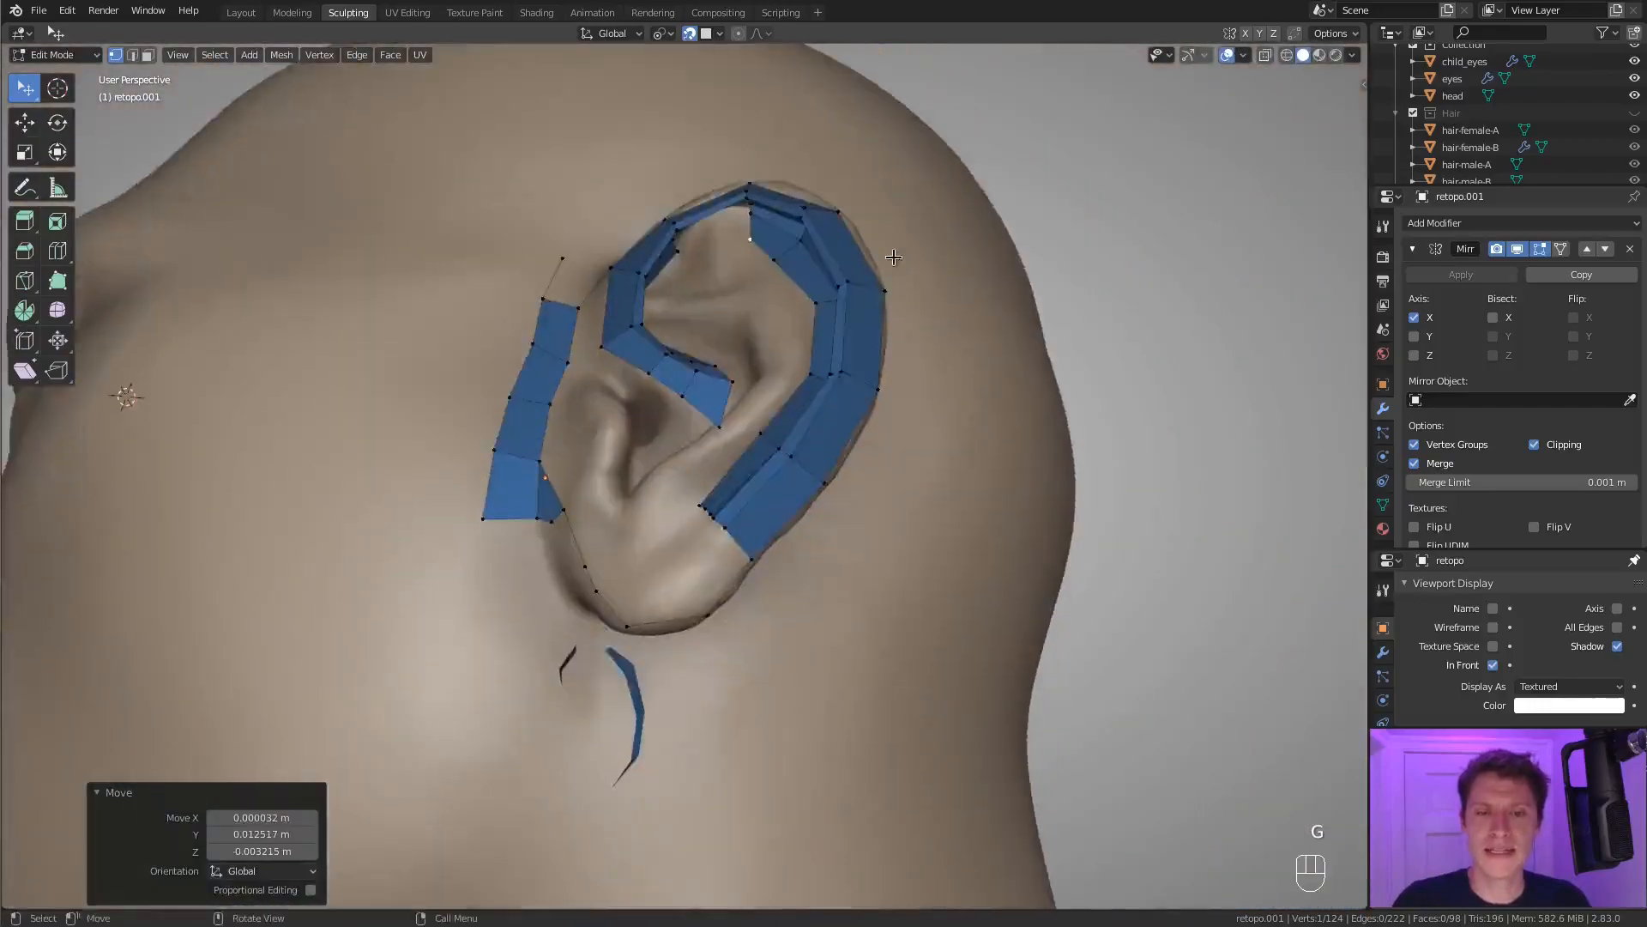
middle_drag(893, 257, 901, 204)
middle_drag(789, 275, 774, 403)
middle_drag(774, 429, 776, 532)
ctrl+middle_drag(785, 549, 828, 497)
middle_drag(832, 506, 859, 419)
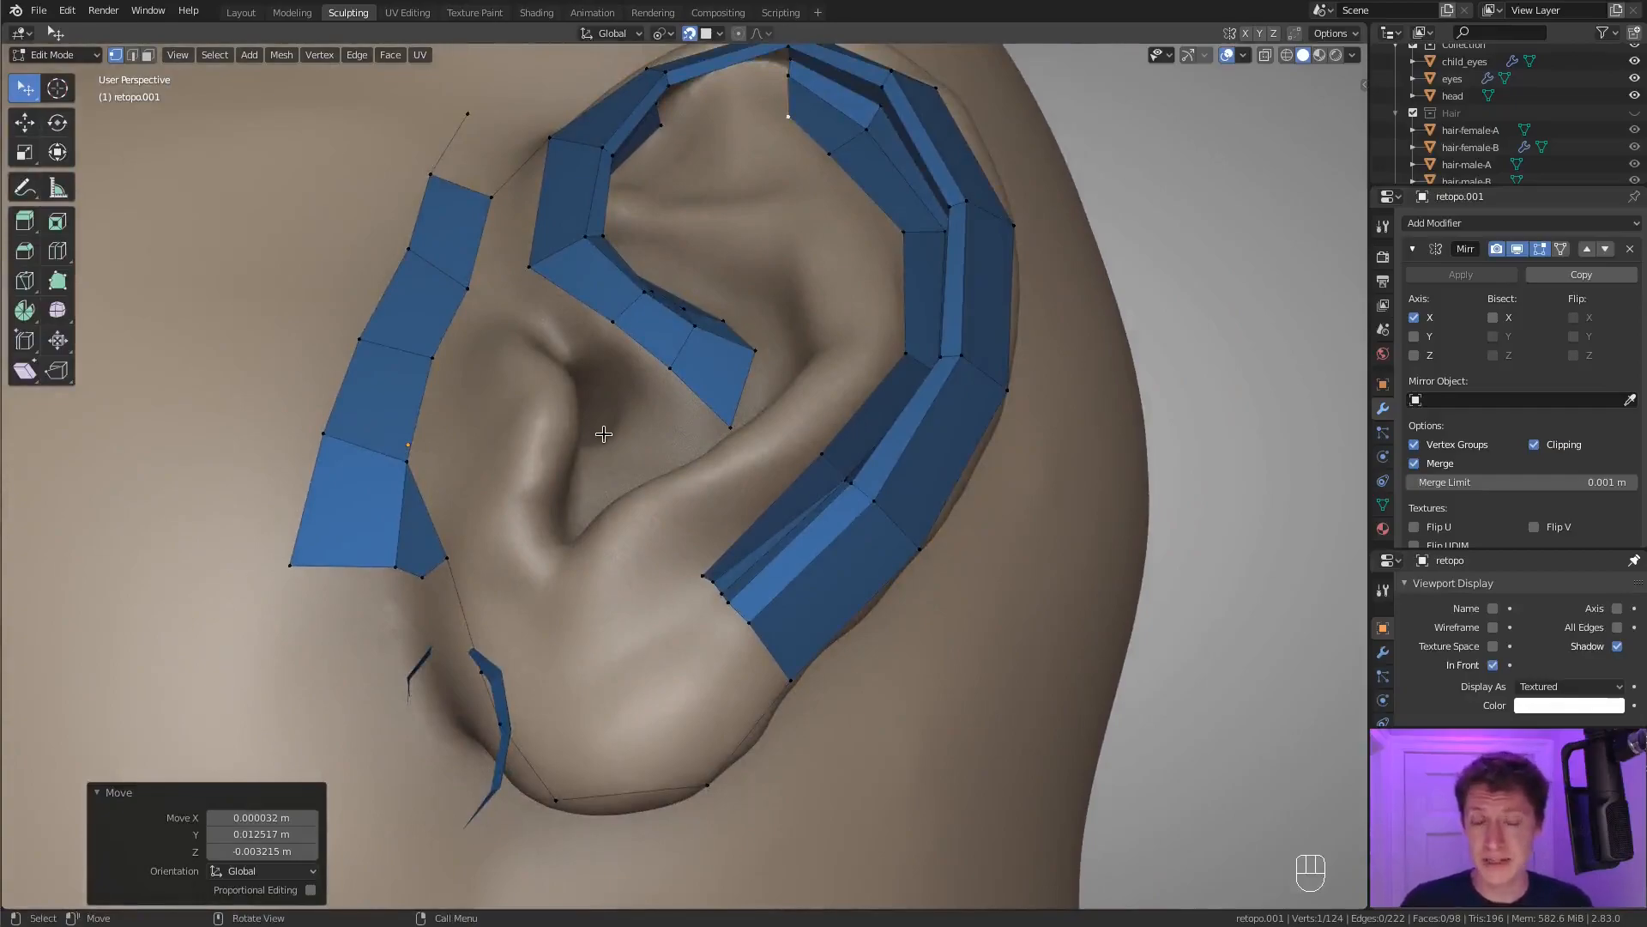
mouse_move(728, 514)
middle_down()
mouse_move(725, 446)
mouse_move(740, 493)
middle_up()
click(712, 451)
key(g)
click(746, 451)
middle_drag(759, 436, 778, 495)
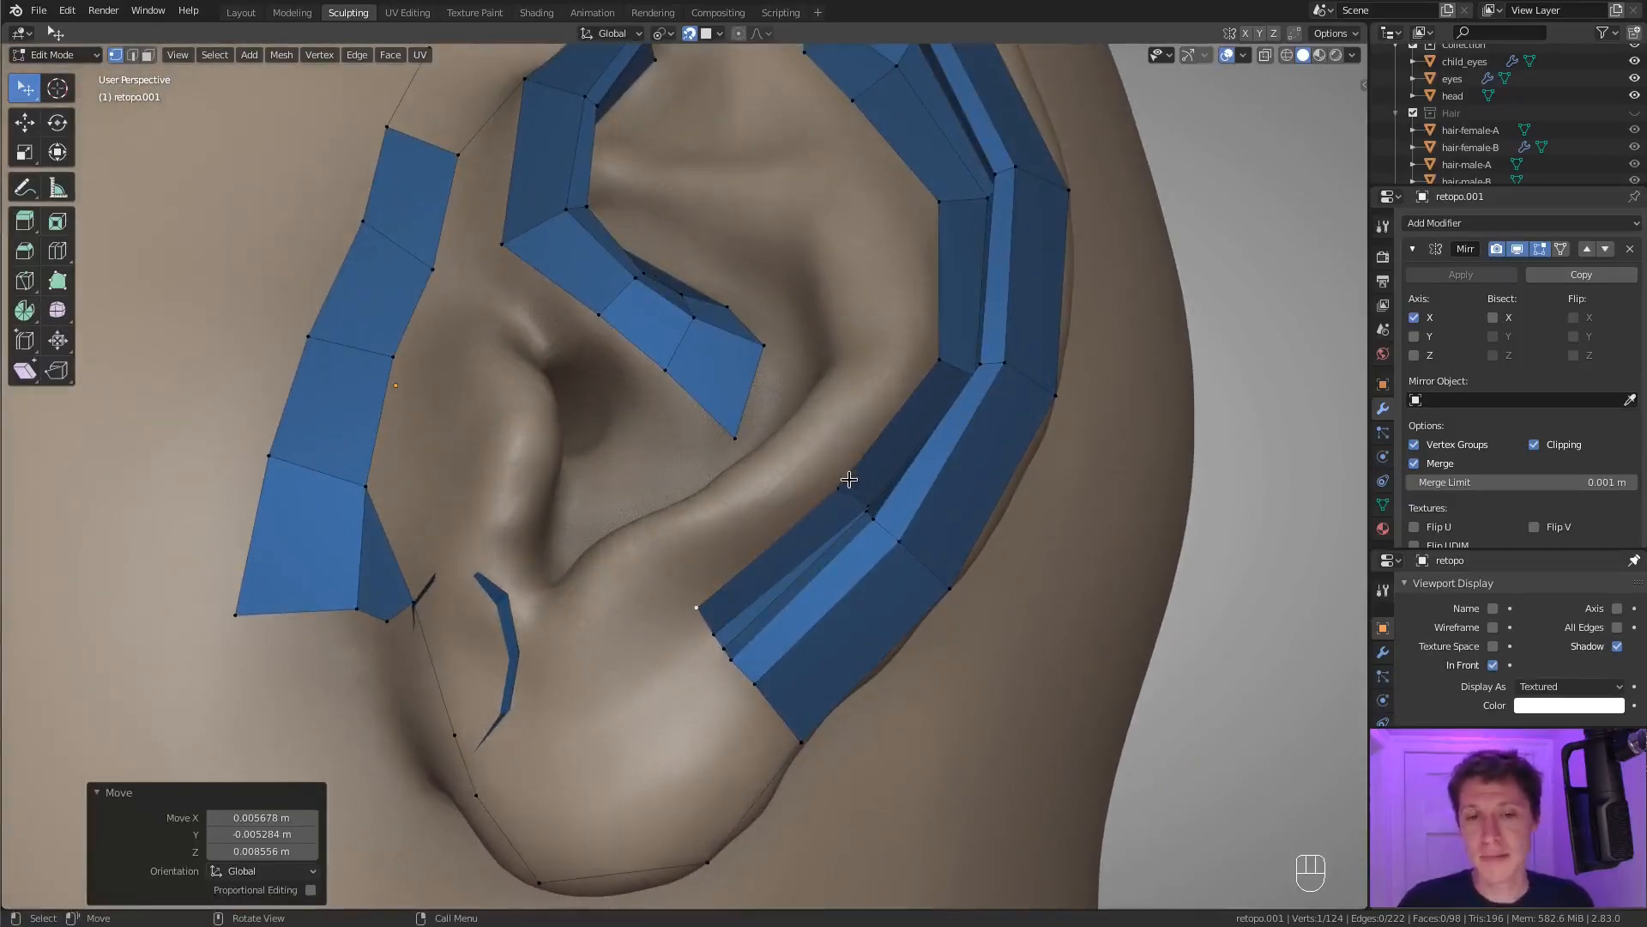
Extrude five vertices up the antihelix from the groove strip's lower inner corner and fill four quads beside the strip.
ctrl+right_click(673, 548)
middle_drag(794, 489, 795, 499)
middle_drag(861, 420, 873, 398)
ctrl+right_click(872, 392)
ctrl+right_click(827, 223)
shift+click(843, 170)
key(f)
key(f)
key(f)
key(f)
key(f)
key(f)
middle_drag(783, 335, 816, 302)
middle_drag(884, 231, 858, 293)
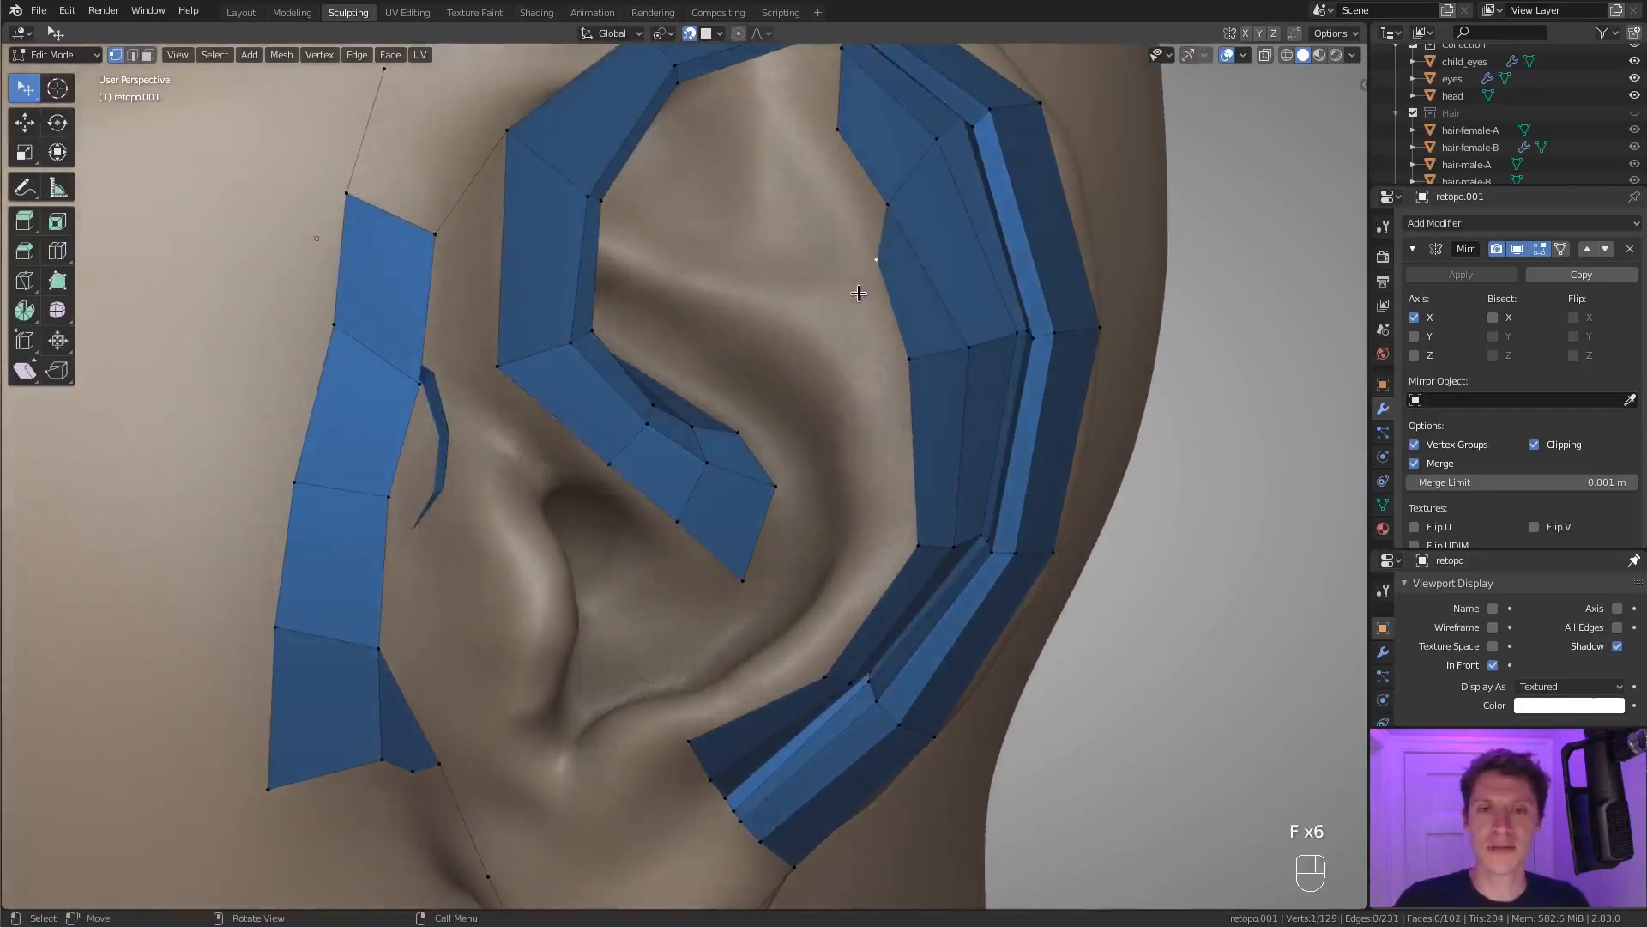
Extrude three vertices around the antihelix's lower end towards the lobe and fill the first end quad.
middle_drag(894, 350, 860, 373)
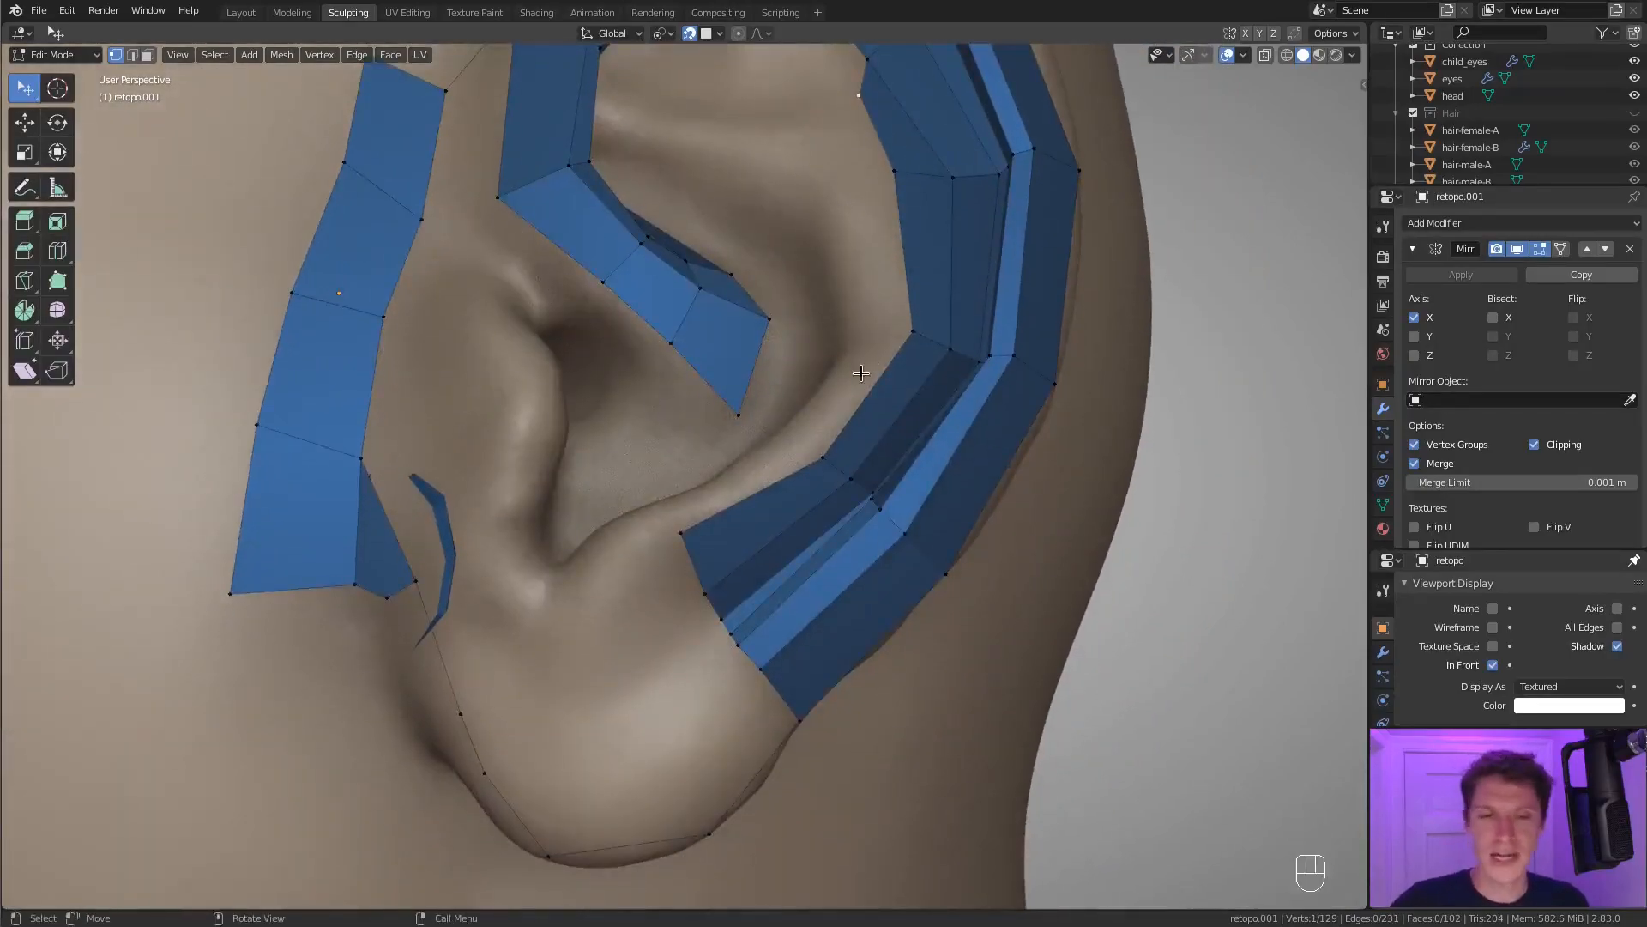
middle_drag(744, 450, 715, 458)
key(ctrl)
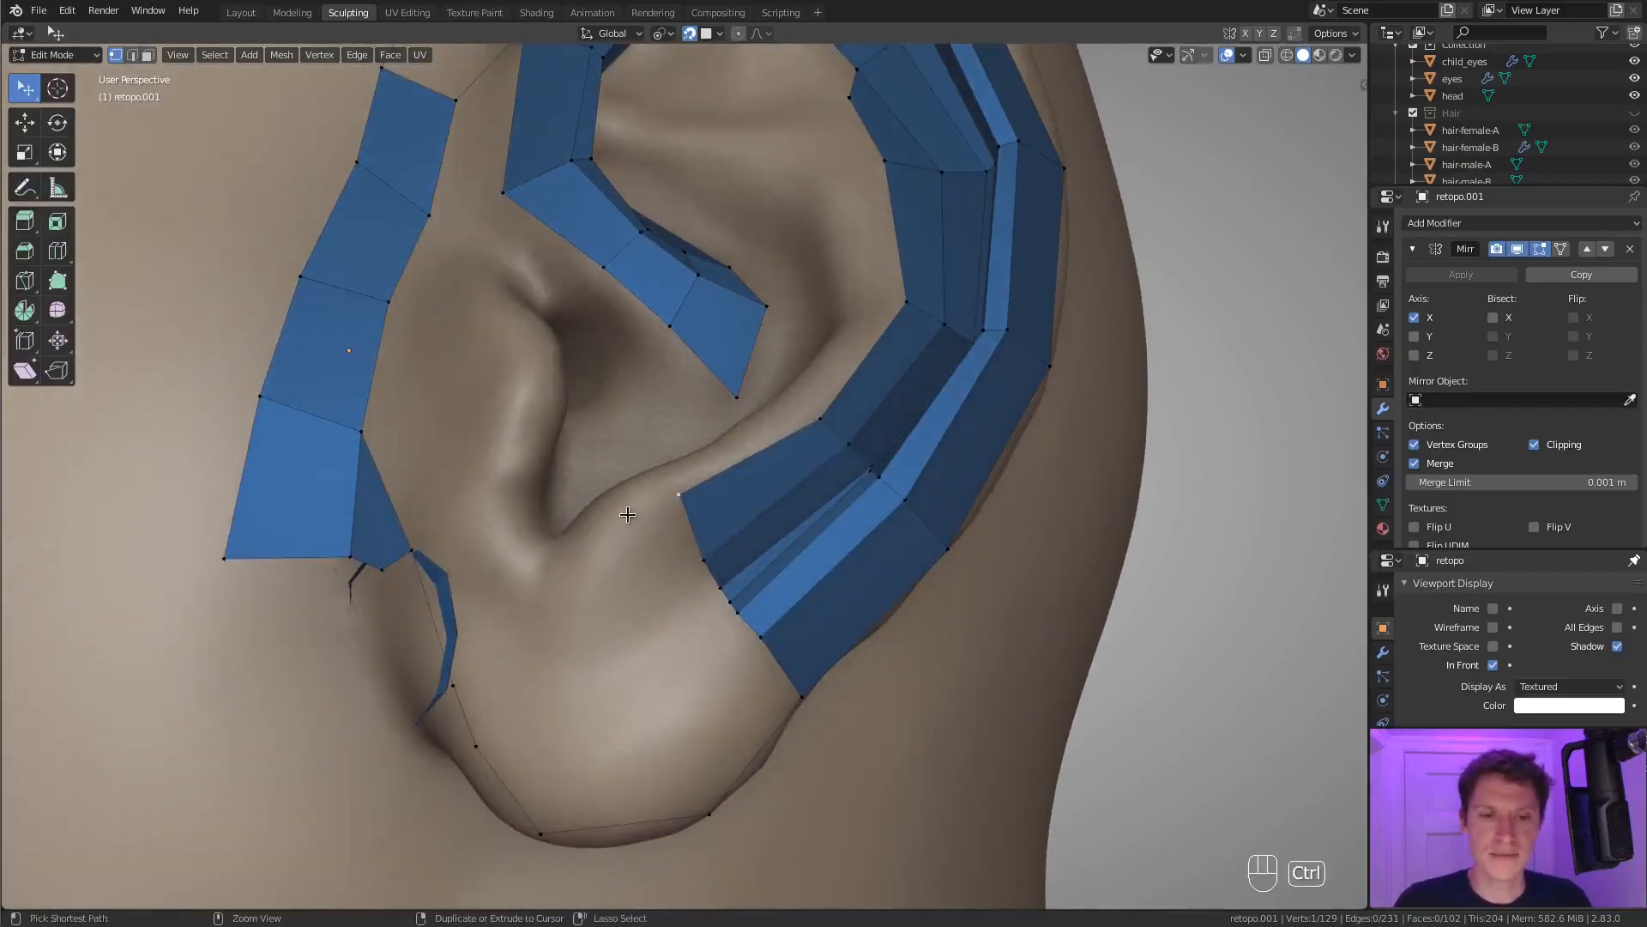
ctrl+right_click(602, 592)
shift+click(692, 555)
key(f)
key(f)
key(f)
mouse_move(662, 544)
middle_down()
mouse_move(659, 506)
mouse_move(664, 528)
middle_up()
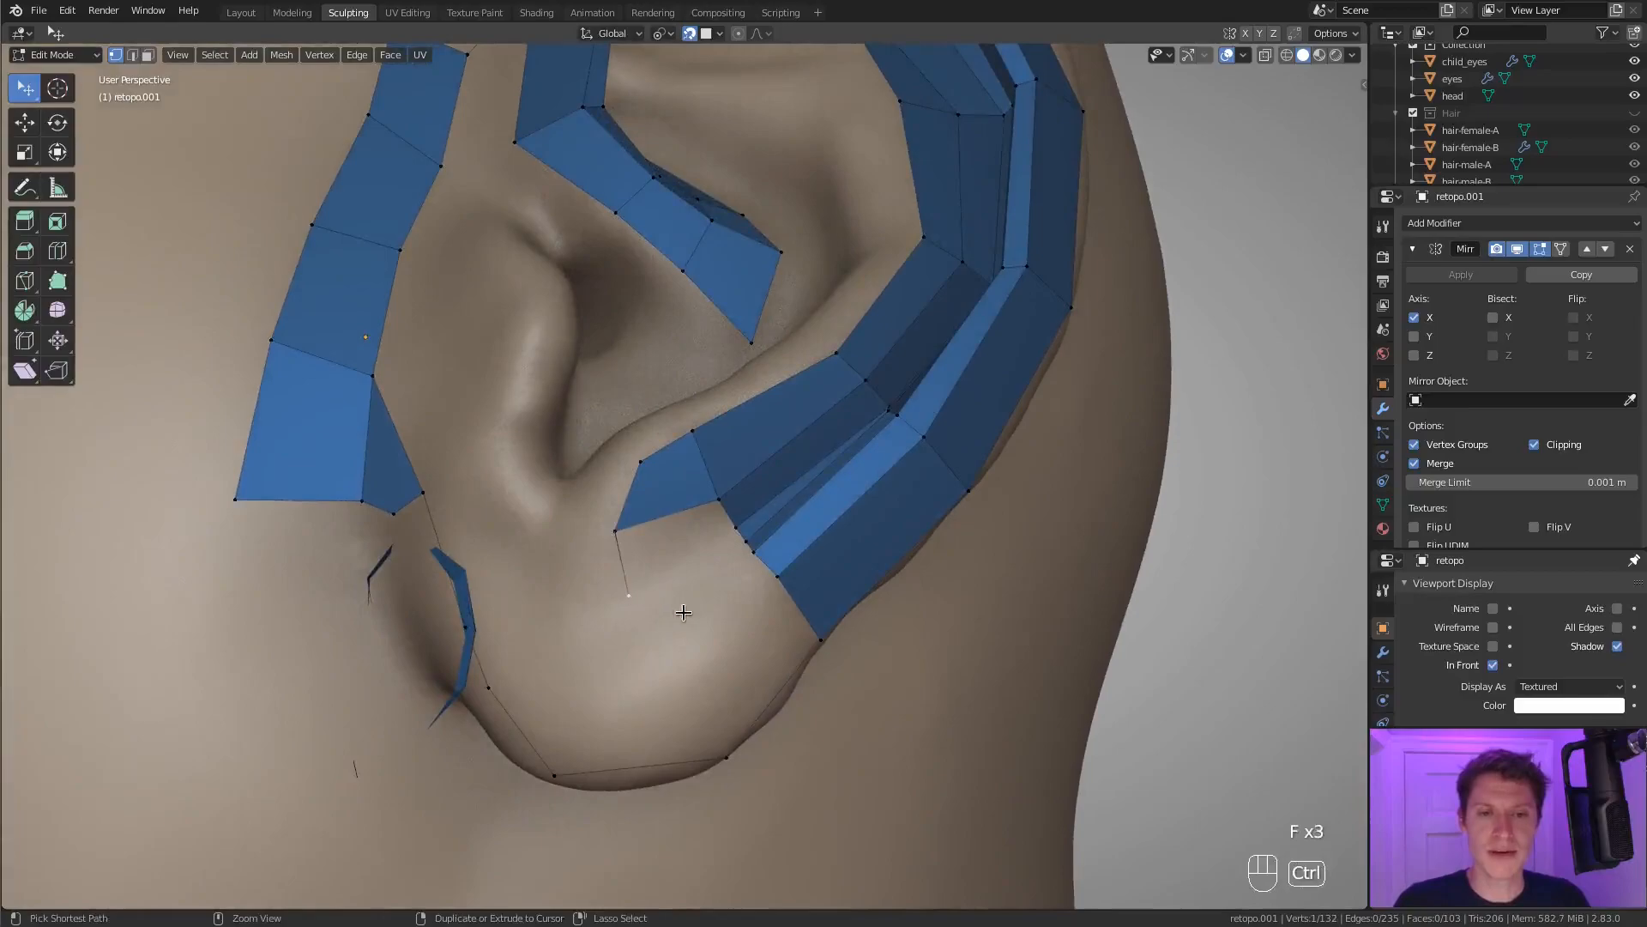
Fill faces from the extruded vertices to the groove strip's lower end, moving one strip vertex for a better fit.
shift+click(722, 537)
key(f)
middle_drag(648, 599, 660, 609)
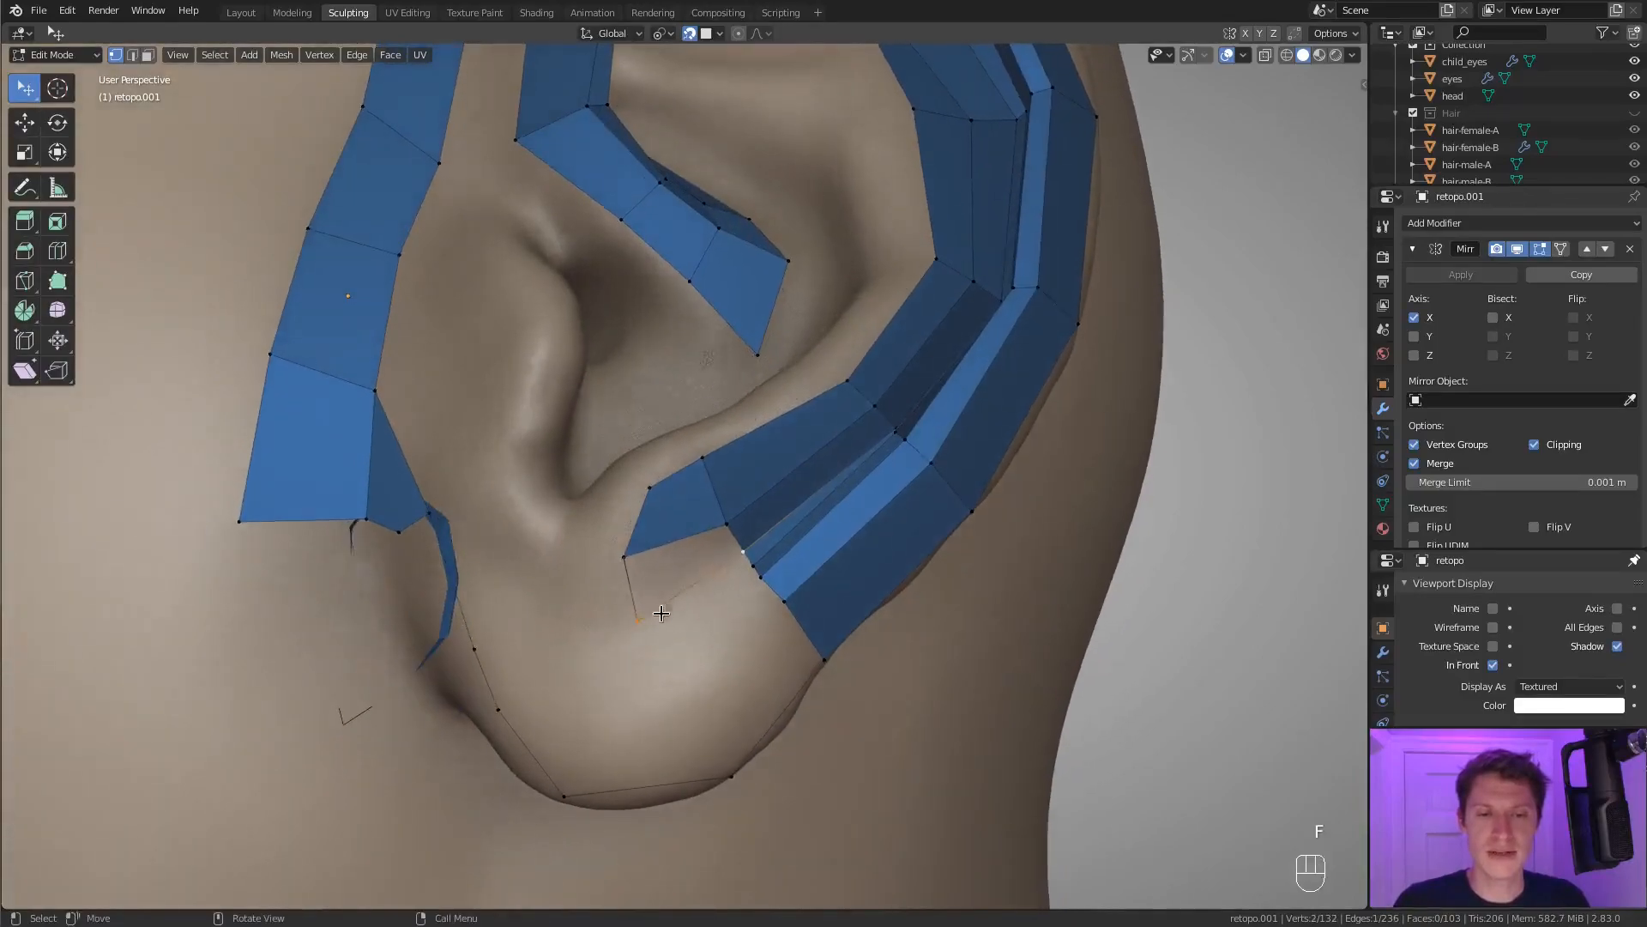
key(f)
key(g)
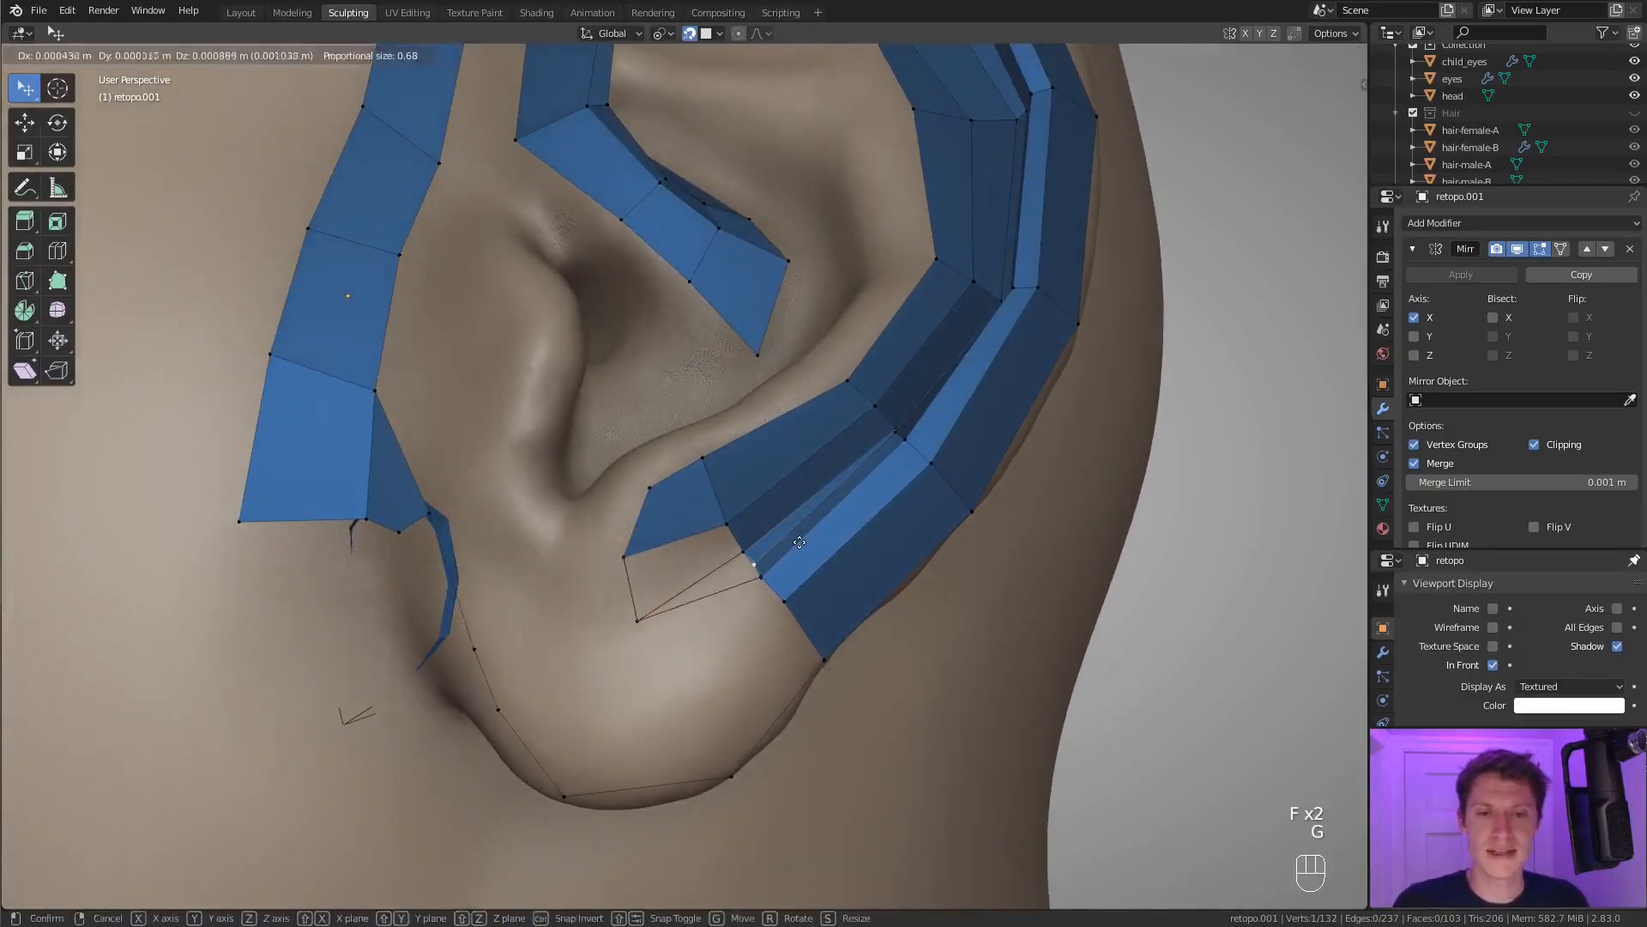
click(804, 537)
click(646, 600)
shift+click(654, 549)
key(f)
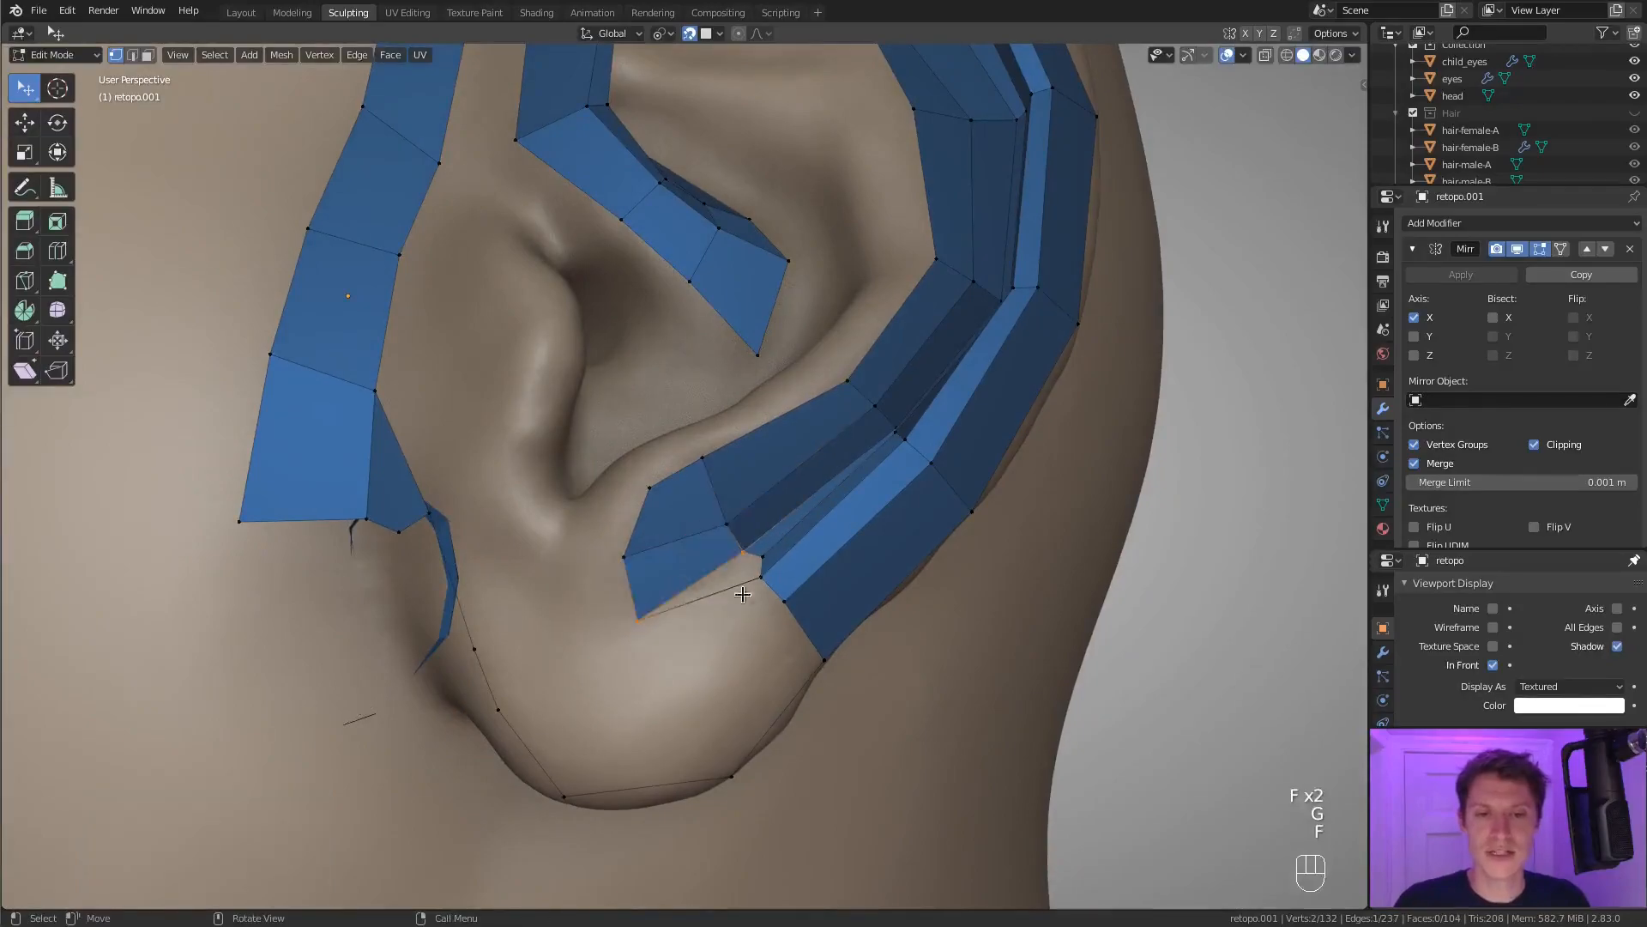
key(f)
Adjust an inner vertex and fill faces from the helix strip's lower end down to the lobe's outline.
middle_drag(645, 624, 692, 516)
key(f)
key(g)
click(643, 593)
shift+click(681, 674)
key(f)
Fill the remaining faces across the lobe, joining its outer ring to the faces below the antihelix.
key(f)
key(f)
key(f)
click(736, 506)
shift+click(573, 464)
key(f)
key(f)
key(f)
key(f)
key(f)
key(f)
click(692, 518)
shift+click(615, 557)
key(f)
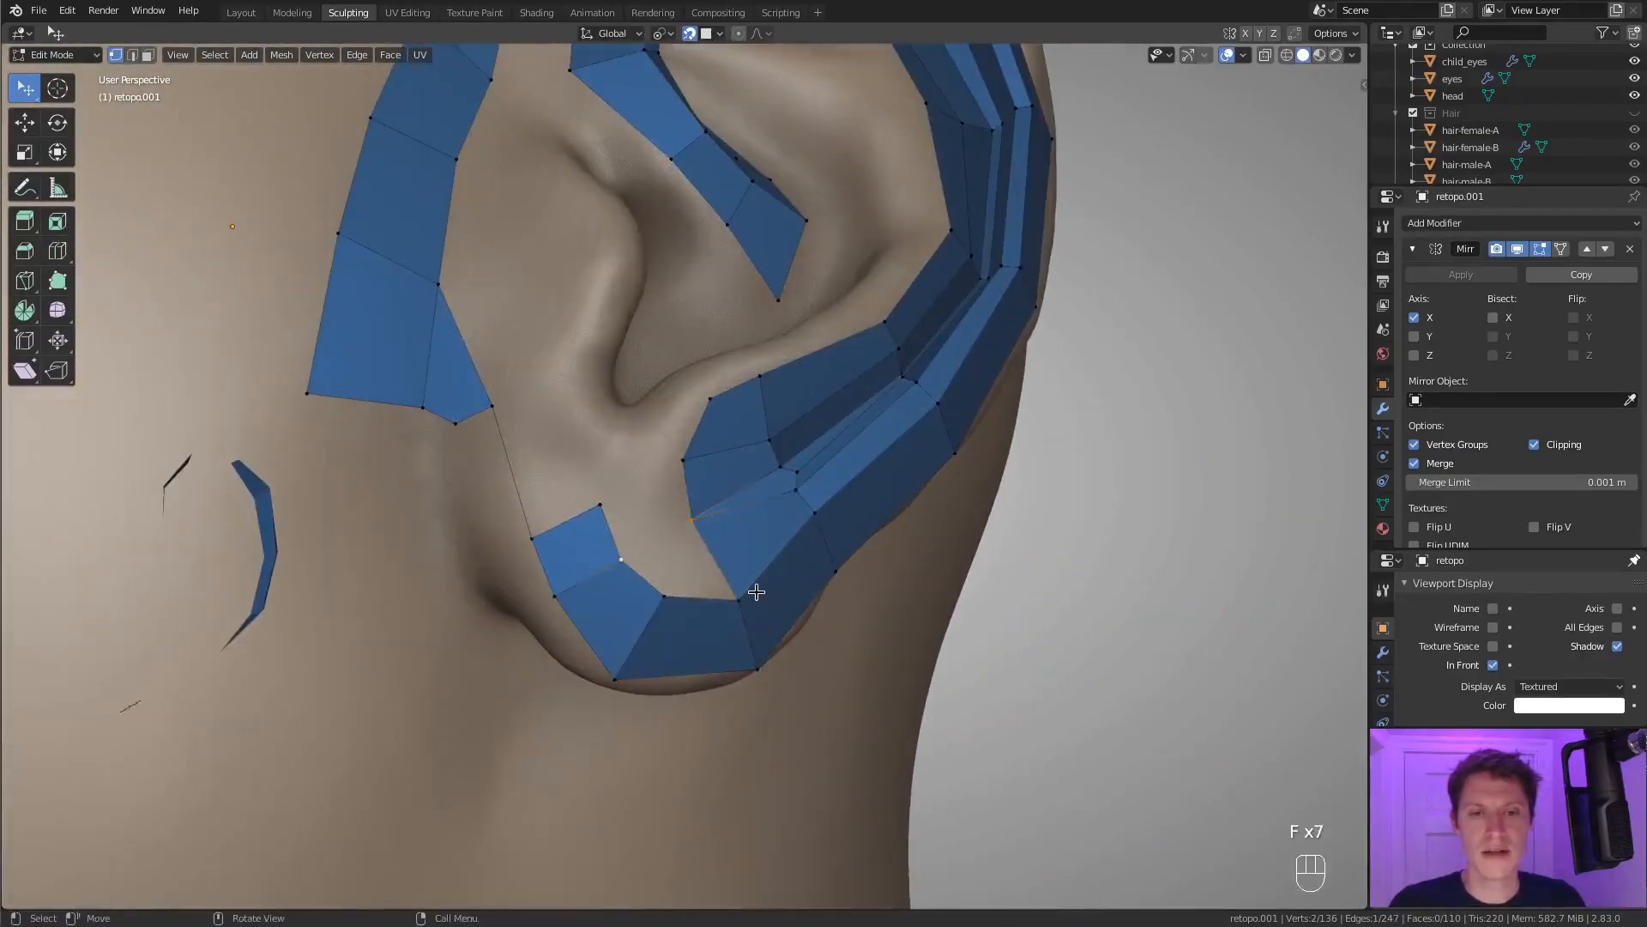
key(f)
key(f)
key(f)
key(f)
key(f)
Extrude vertex chains from the lobe faces around the notch, up the tragus and back along the antihelix's lower ridge.
middle_drag(724, 464, 709, 430)
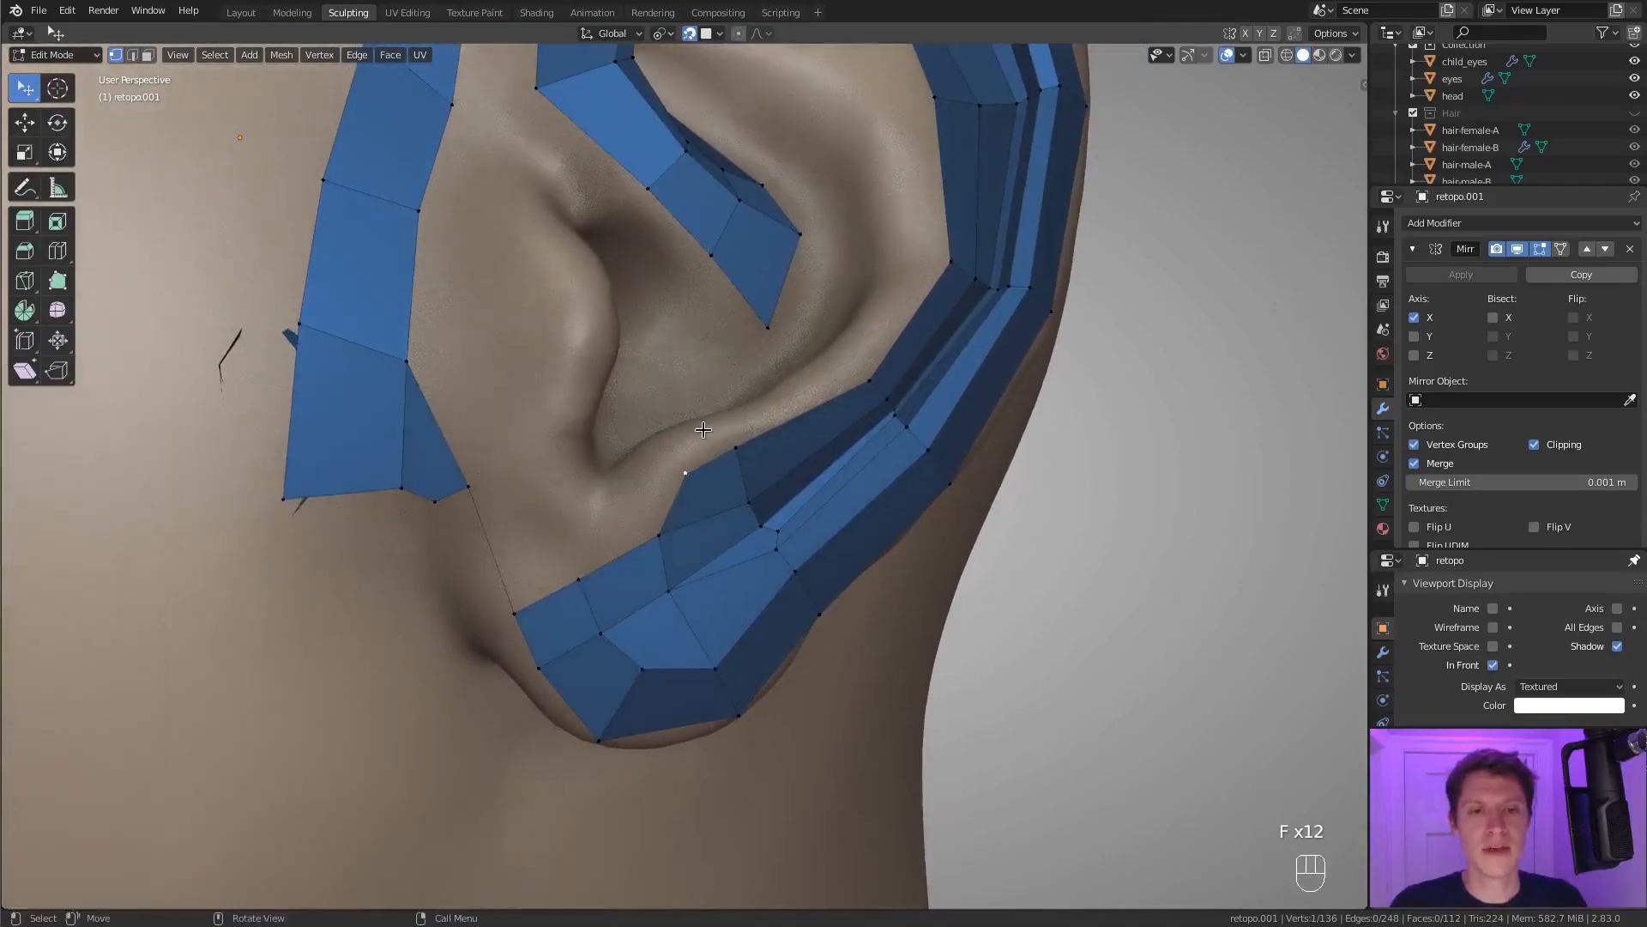
ctrl+right_click(583, 512)
shift+click(577, 577)
key(f)
click(582, 515)
ctrl+right_click(555, 466)
middle_drag(574, 429, 527, 516)
click(651, 482)
ctrl+right_click(708, 464)
click(536, 515)
ctrl+right_click(554, 440)
ctrl+right_click(567, 358)
middle_drag(600, 420, 603, 459)
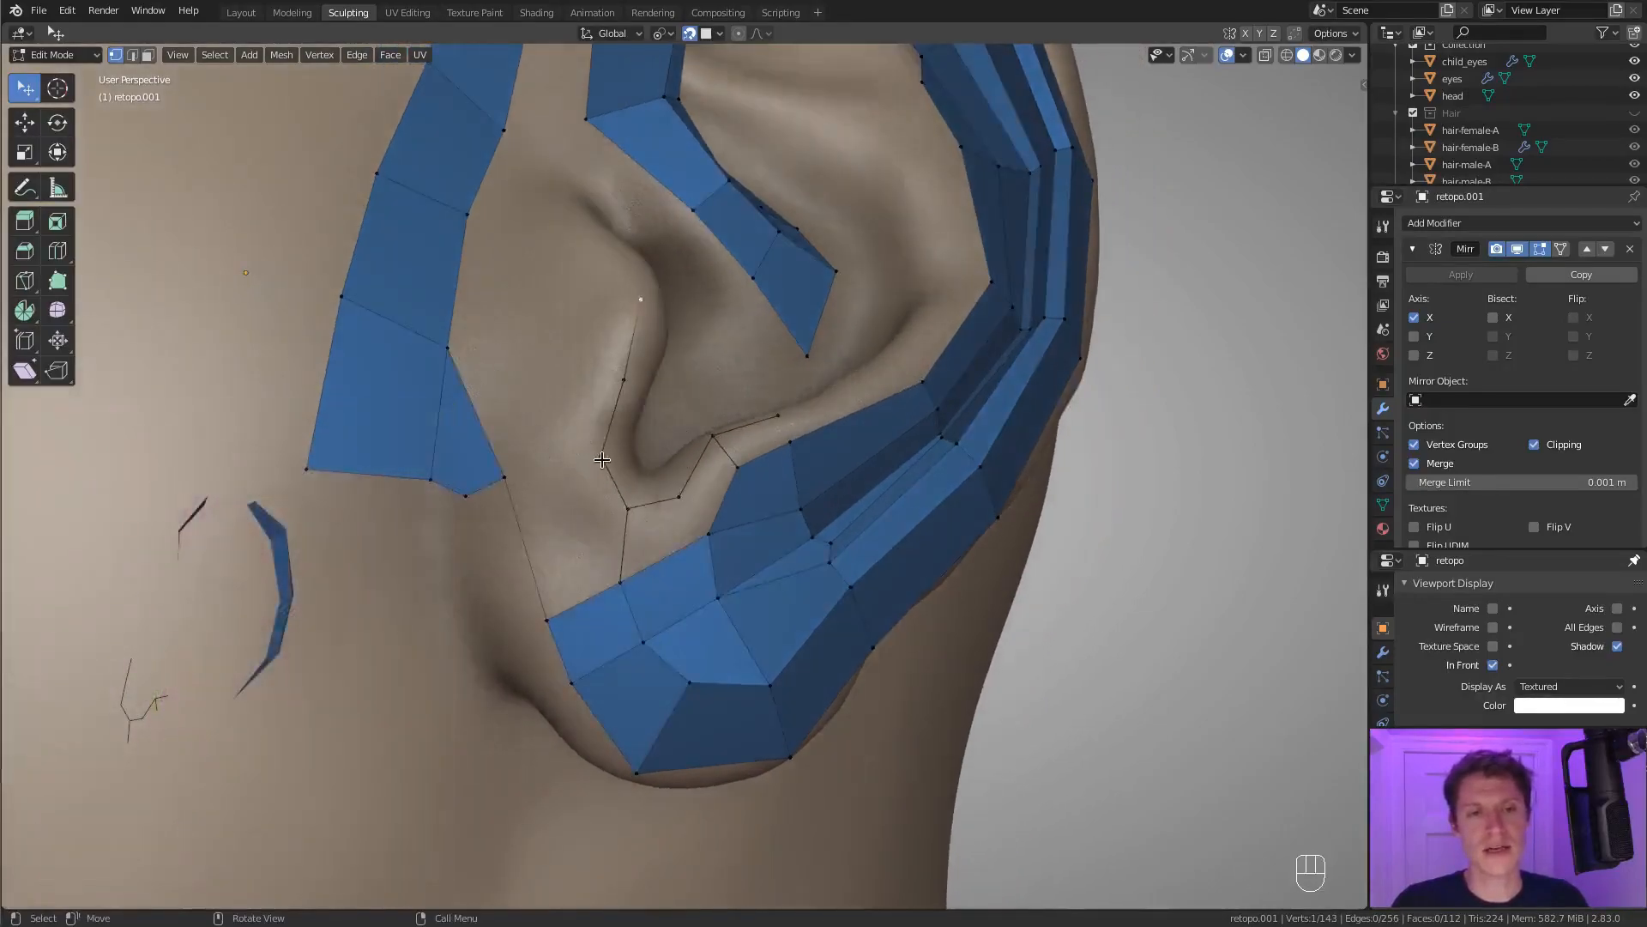
Fill the faces between the front strip's lower end, the lobe faces and the edge chain around the notch.
key(f)
key(f)
key(f)
key(f)
key(f)
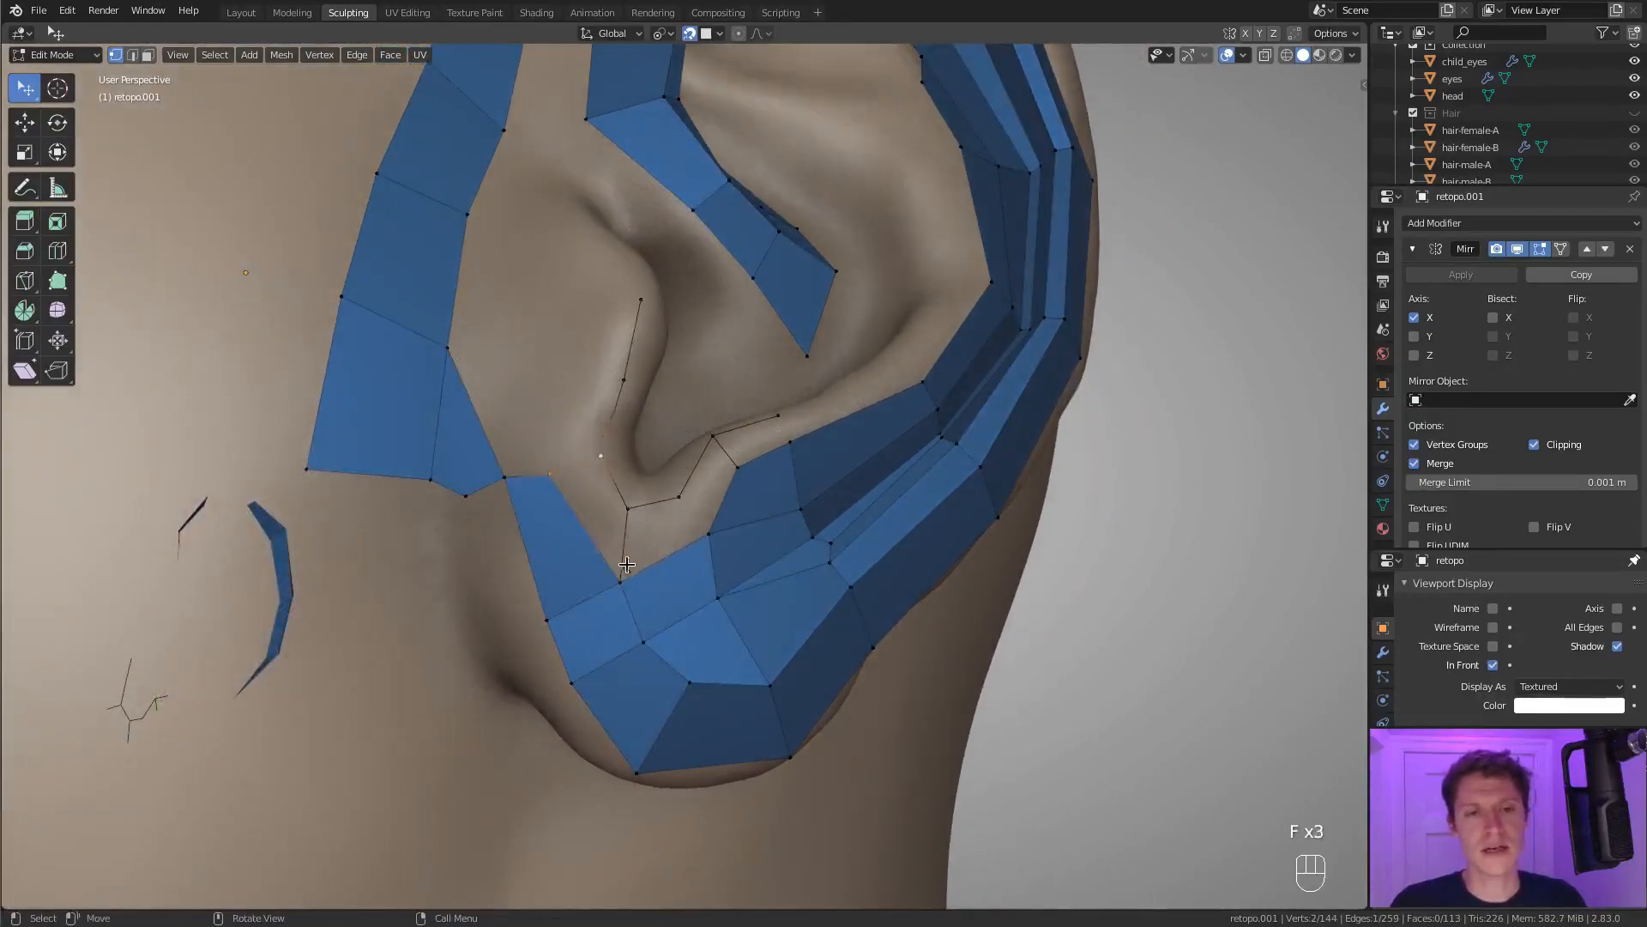
key(f)
key(f)
key(f)
Reposition the vertices of the tragus edge chain to follow the tragus ridge more evenly.
middle_drag(706, 412, 580, 561)
click(624, 345)
ctrl+right_click(588, 396)
scroll(580, 560, down, 1)
key(g)
click(657, 559)
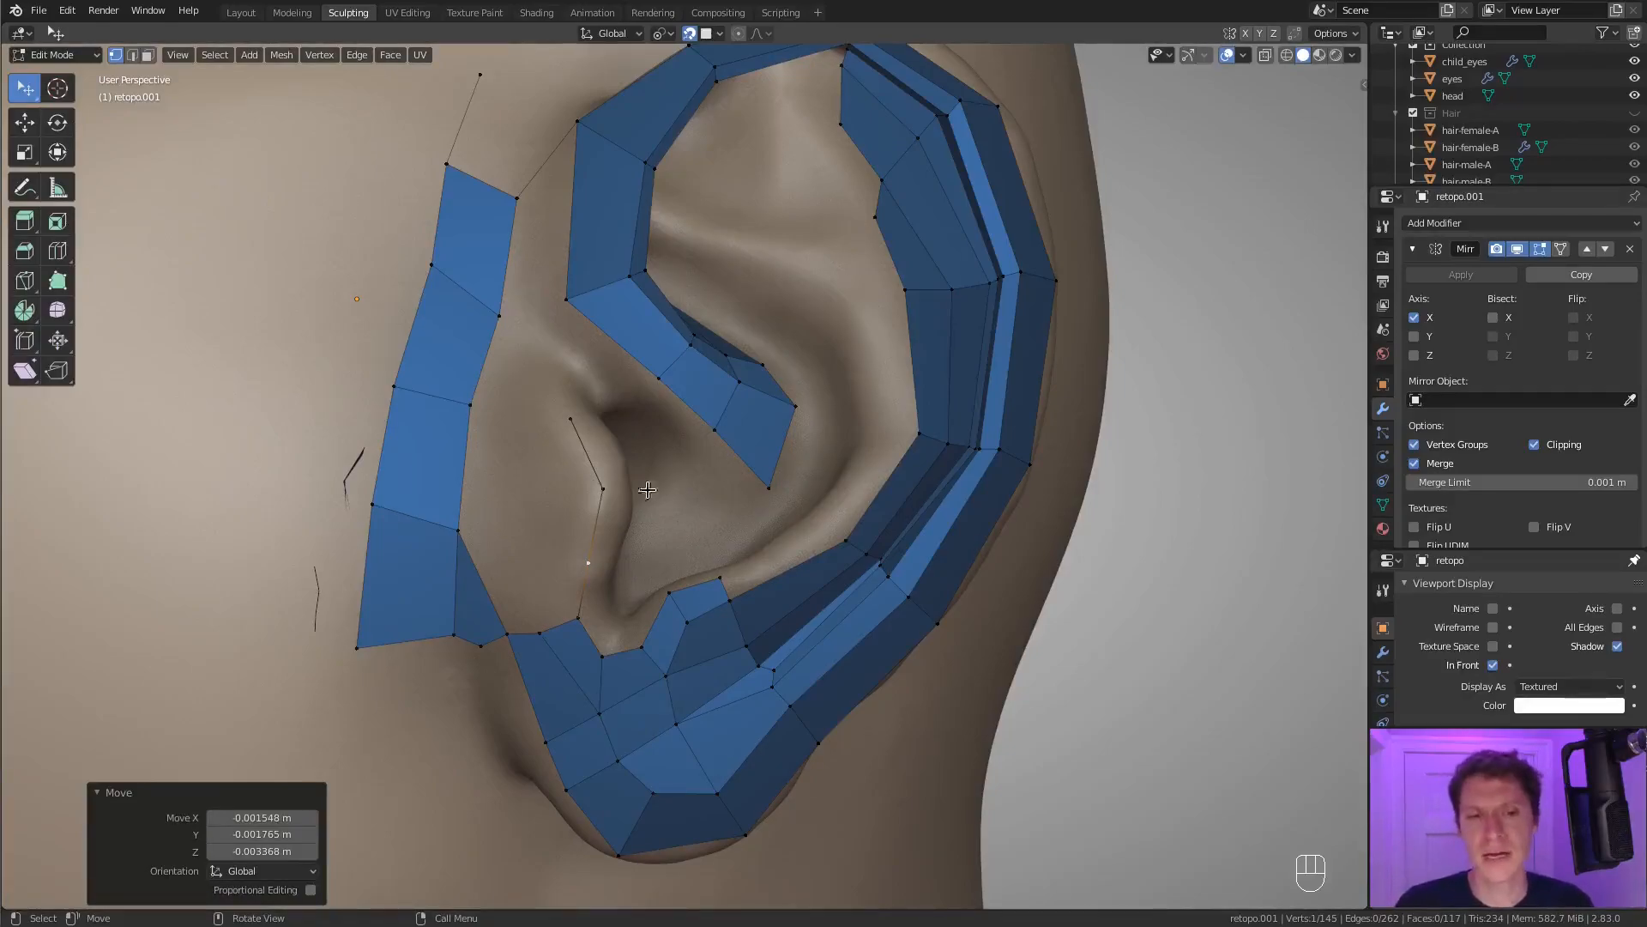
click(585, 609)
scroll(587, 605, down, 1)
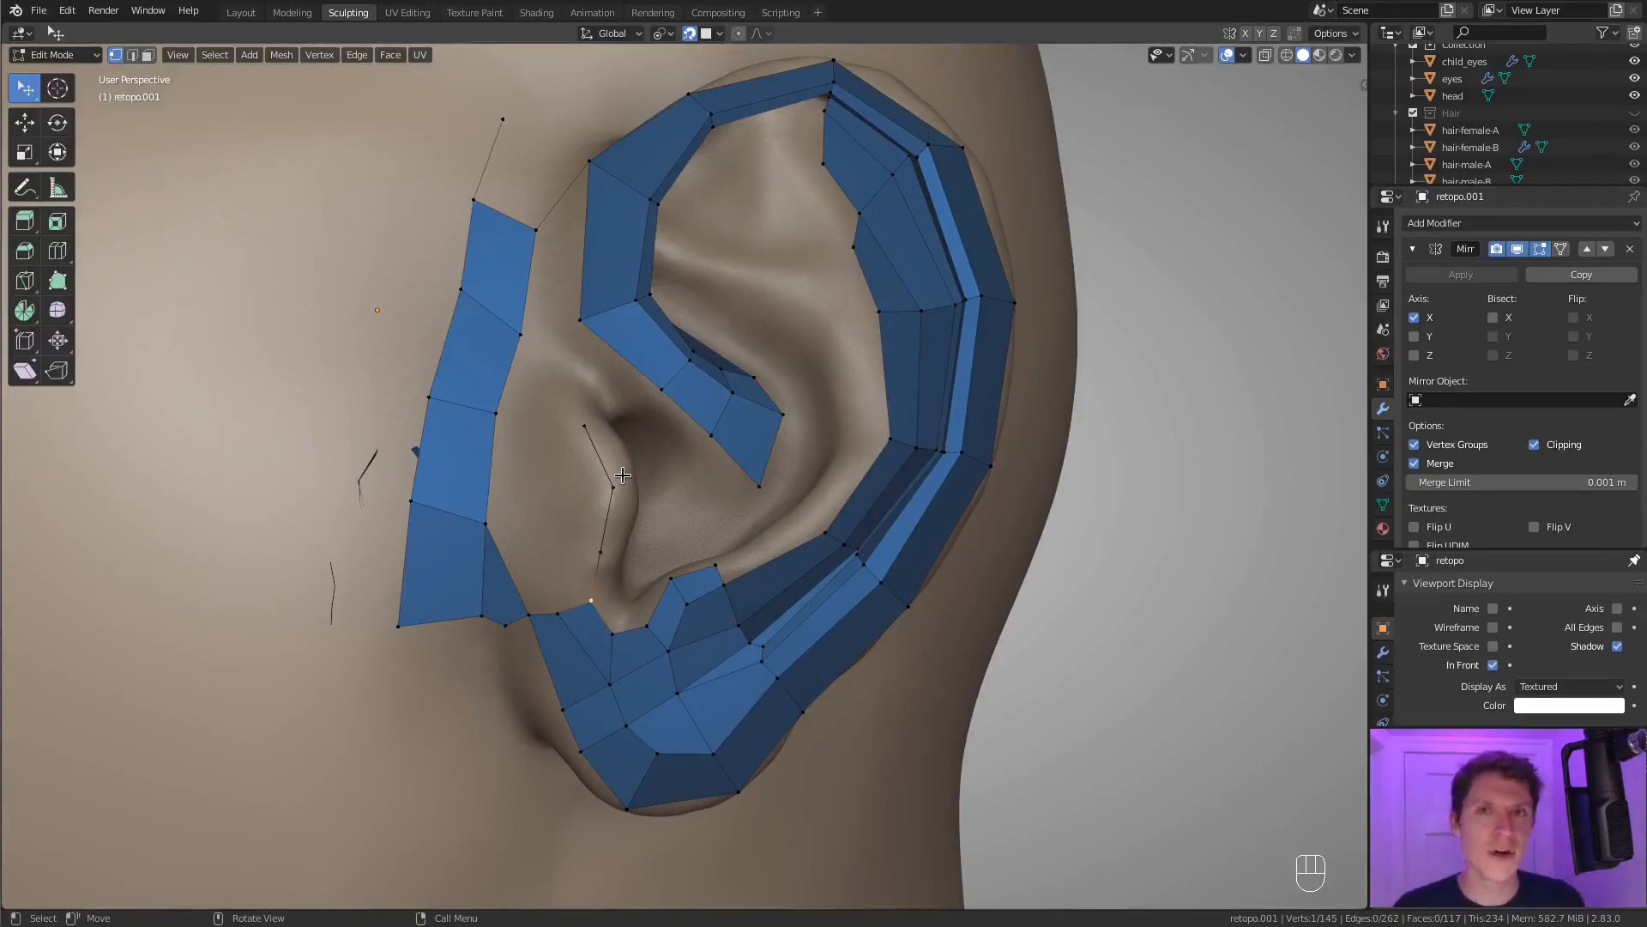
scroll(843, 640, up, 1)
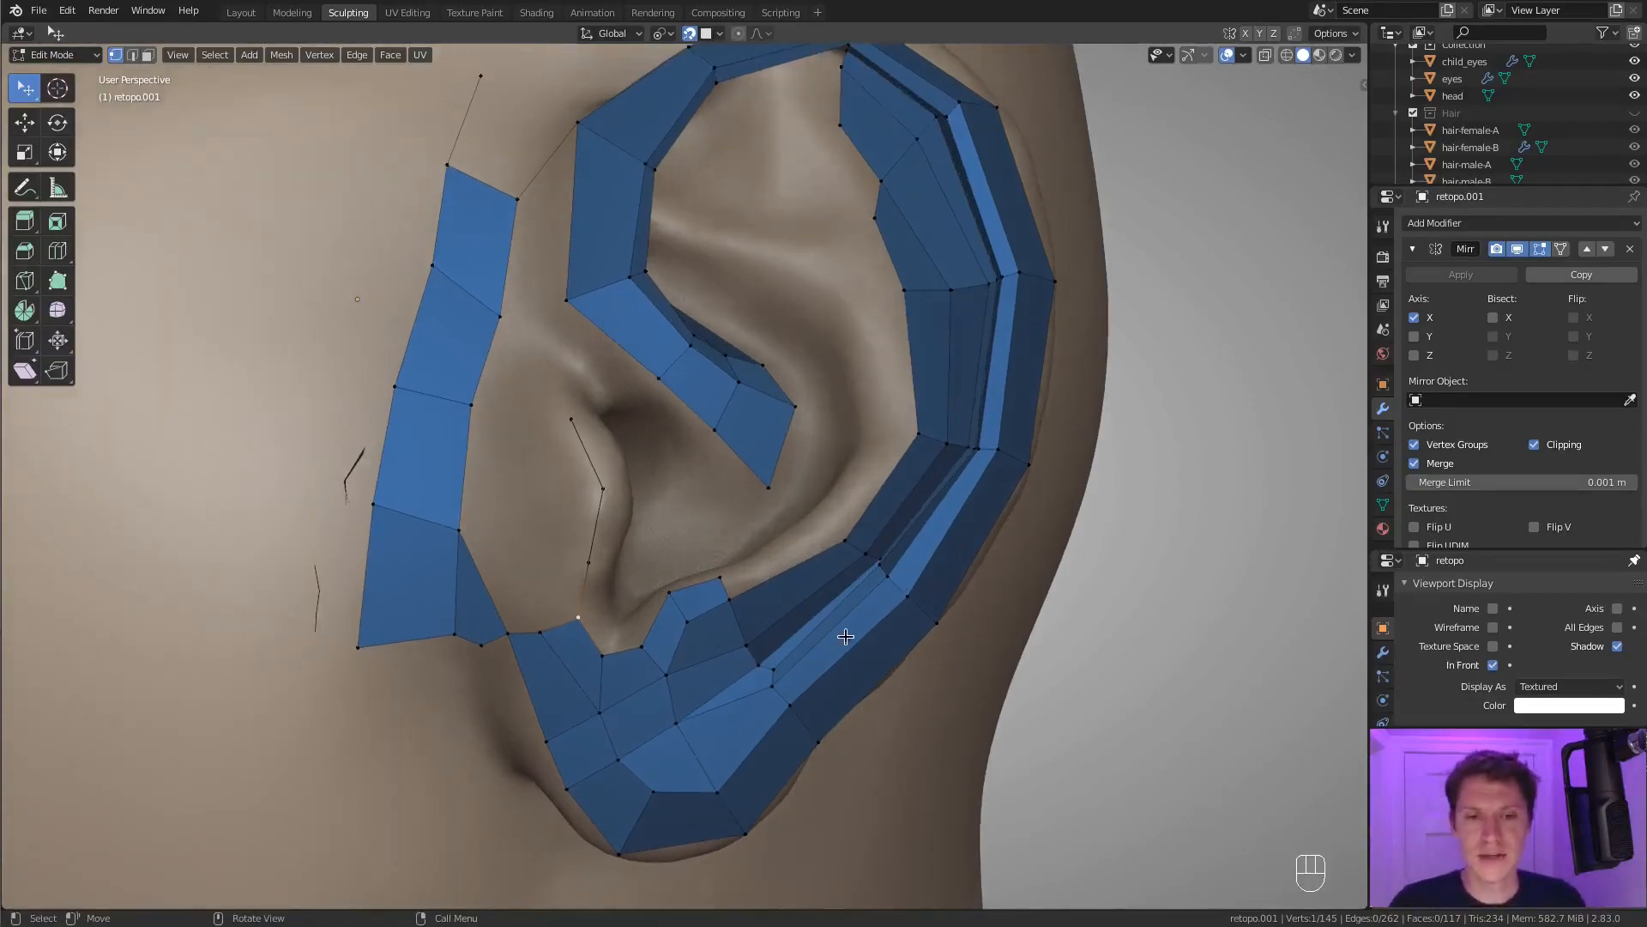
key(g)
click(636, 550)
click(605, 494)
key(g)
click(605, 490)
click(574, 426)
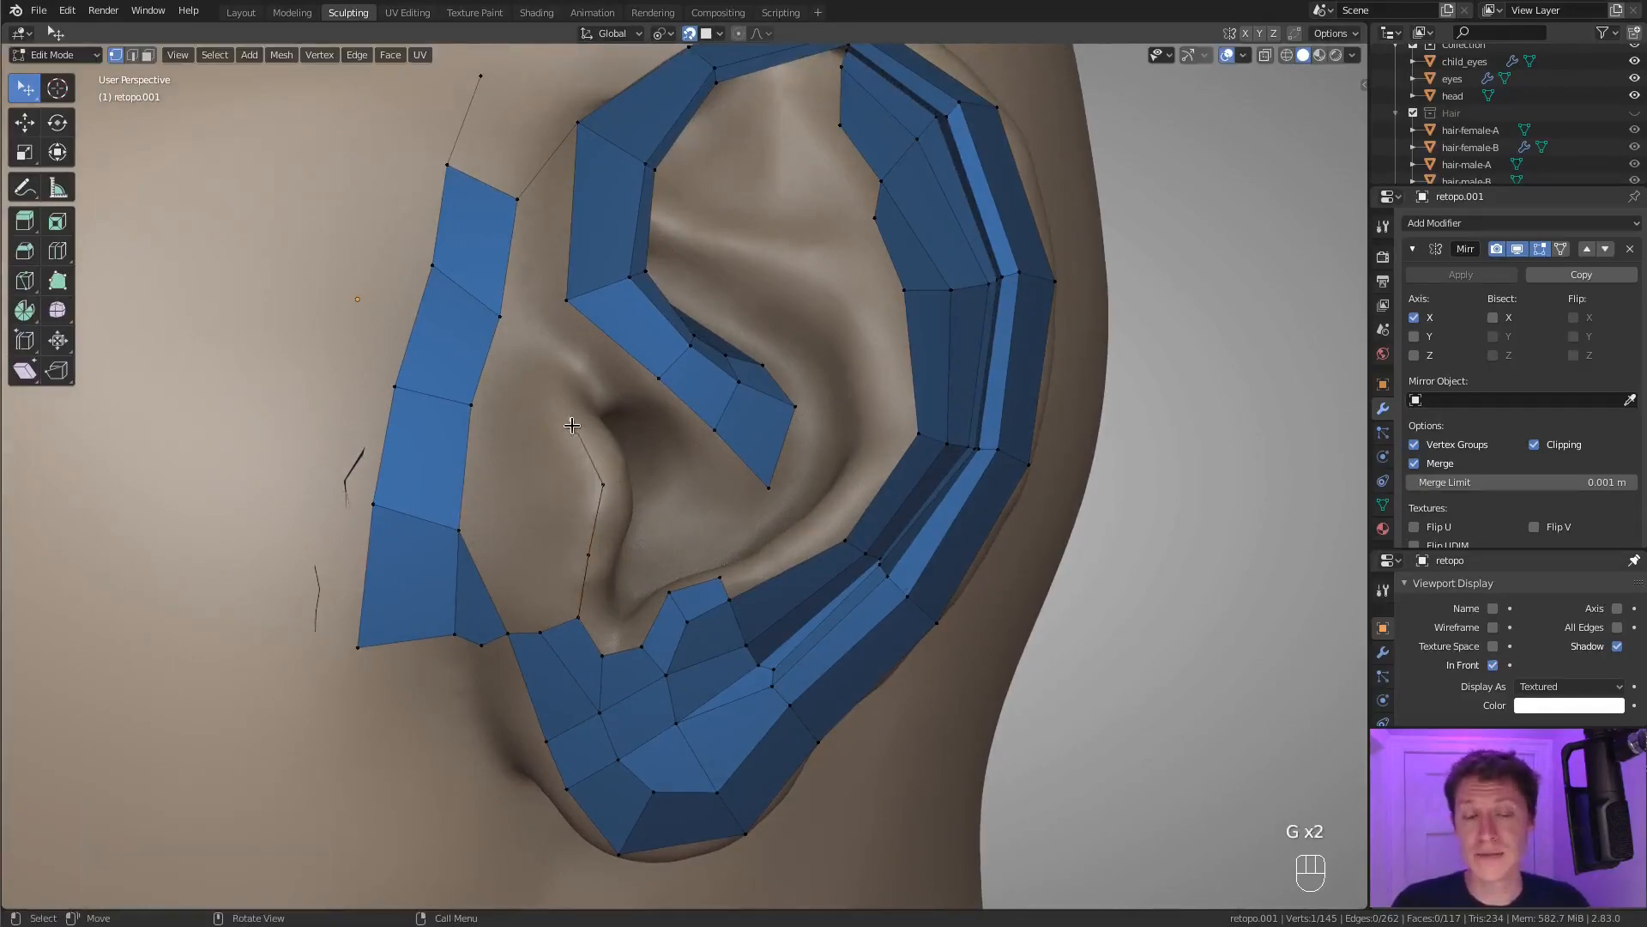
key(g)
click(568, 420)
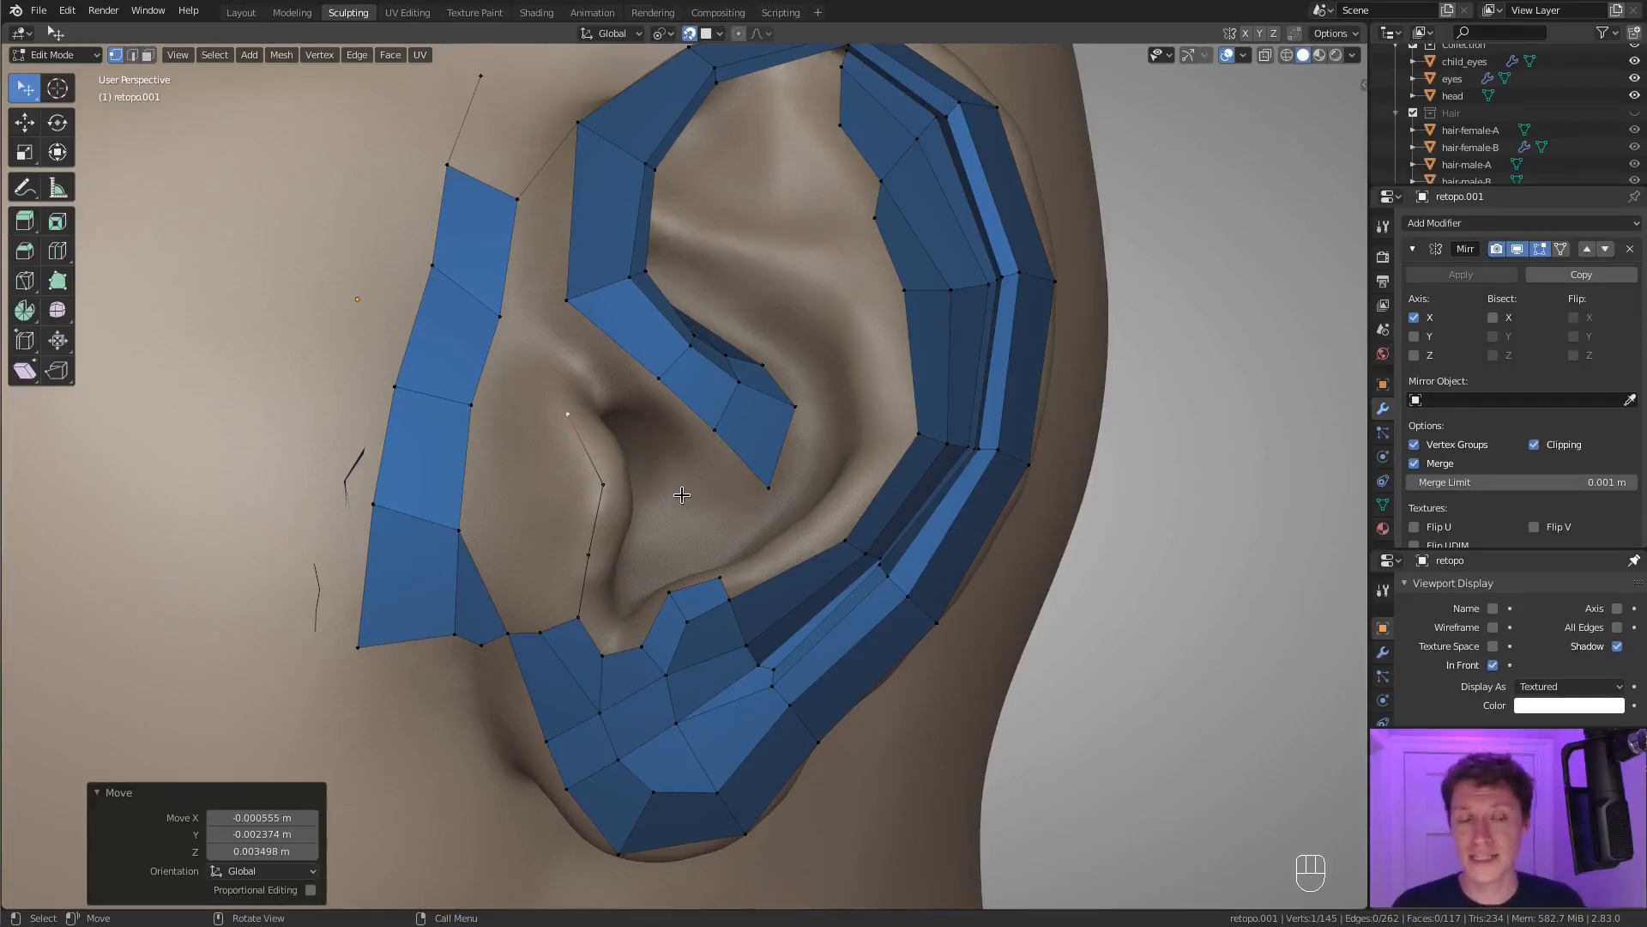
Delete the three free vertices of the tragus chain and extrude a new chain higher up the tragus towards the front strip.
ctrl+click(589, 555)
key(x)
click(614, 463)
middle_drag(601, 517, 552, 577)
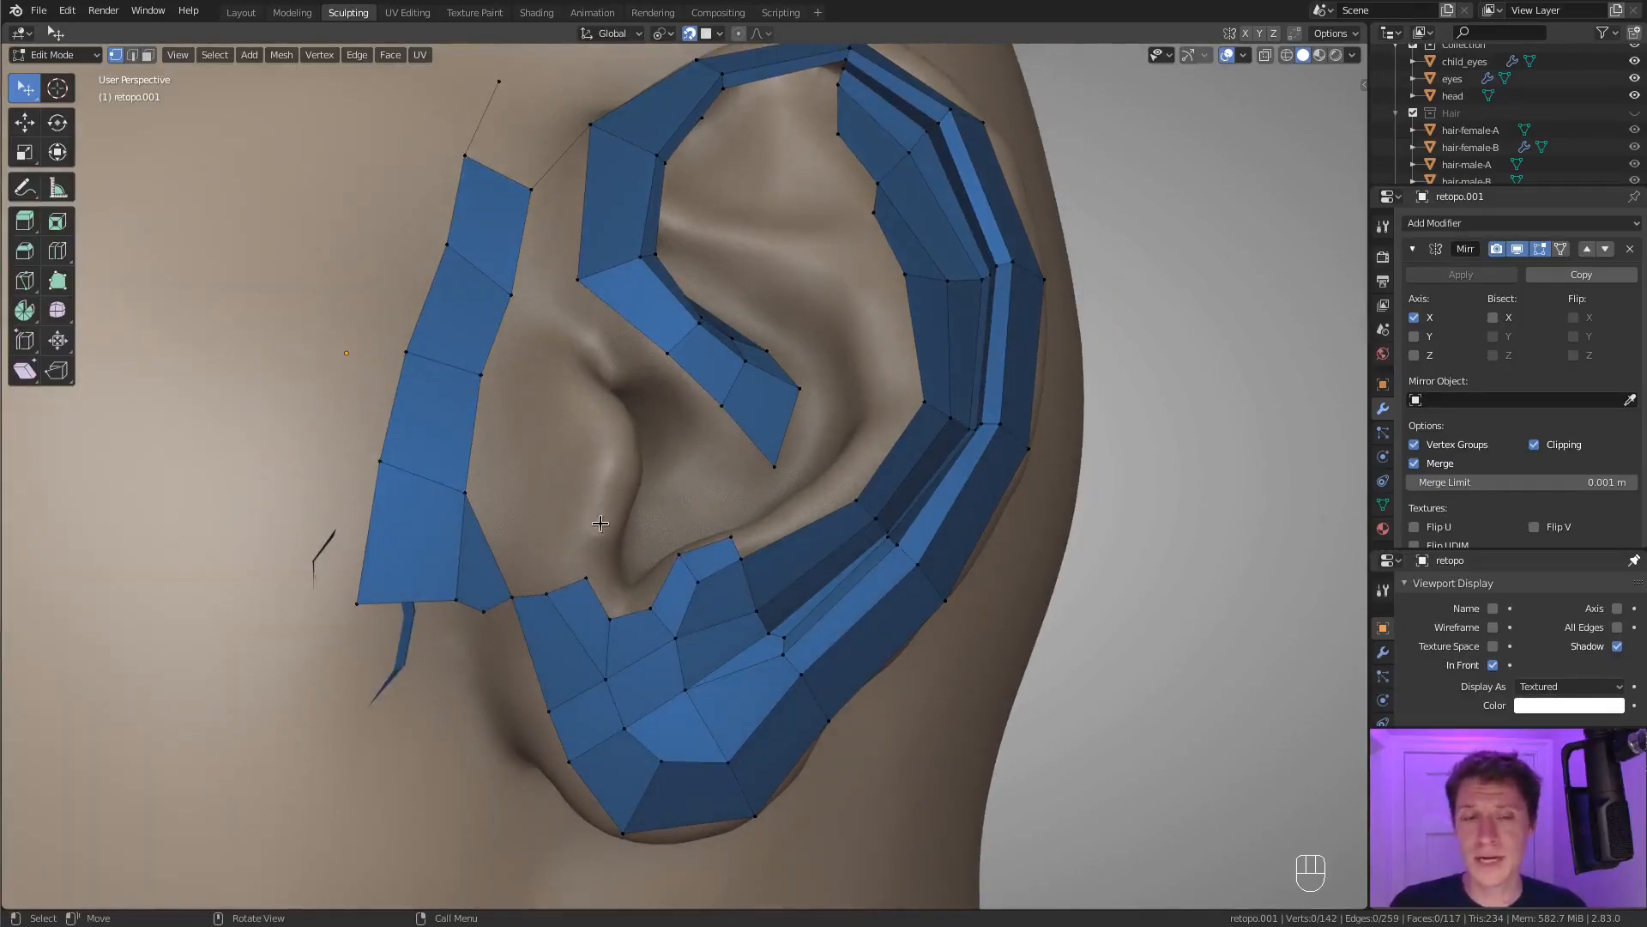
ctrl+right_click(597, 416)
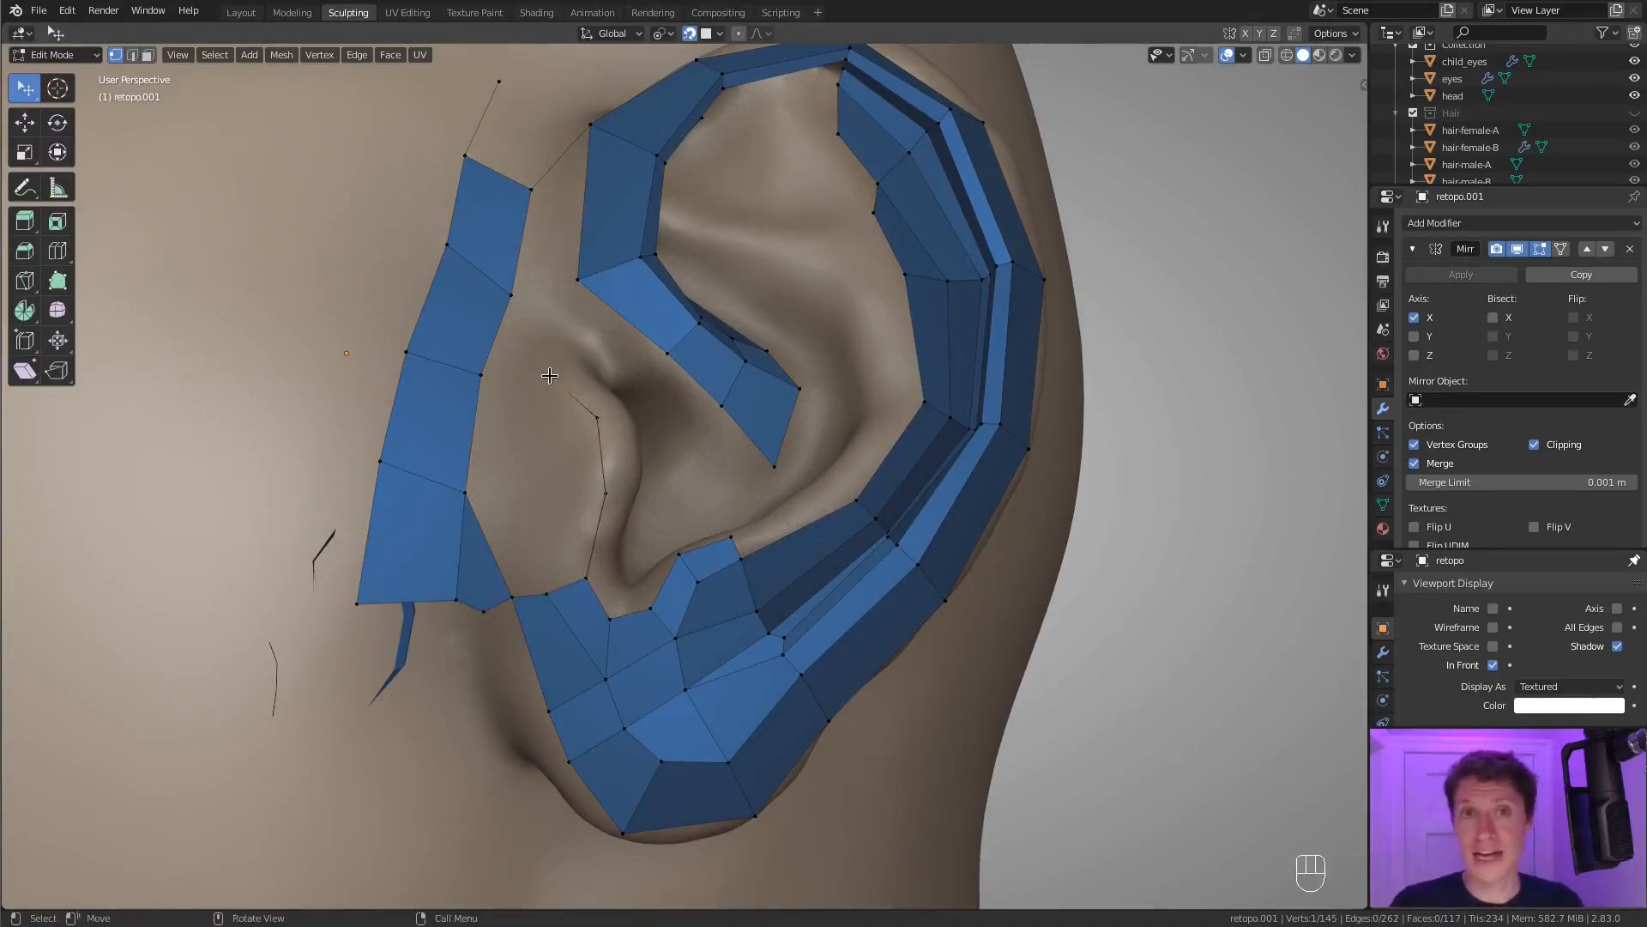
middle_drag(551, 379, 610, 456)
Connect the top of the tragus chain to the front strip, subdivide that edge and fill two faces down beside the strip.
scroll(611, 457, up, 2)
scroll(600, 453, down, 1)
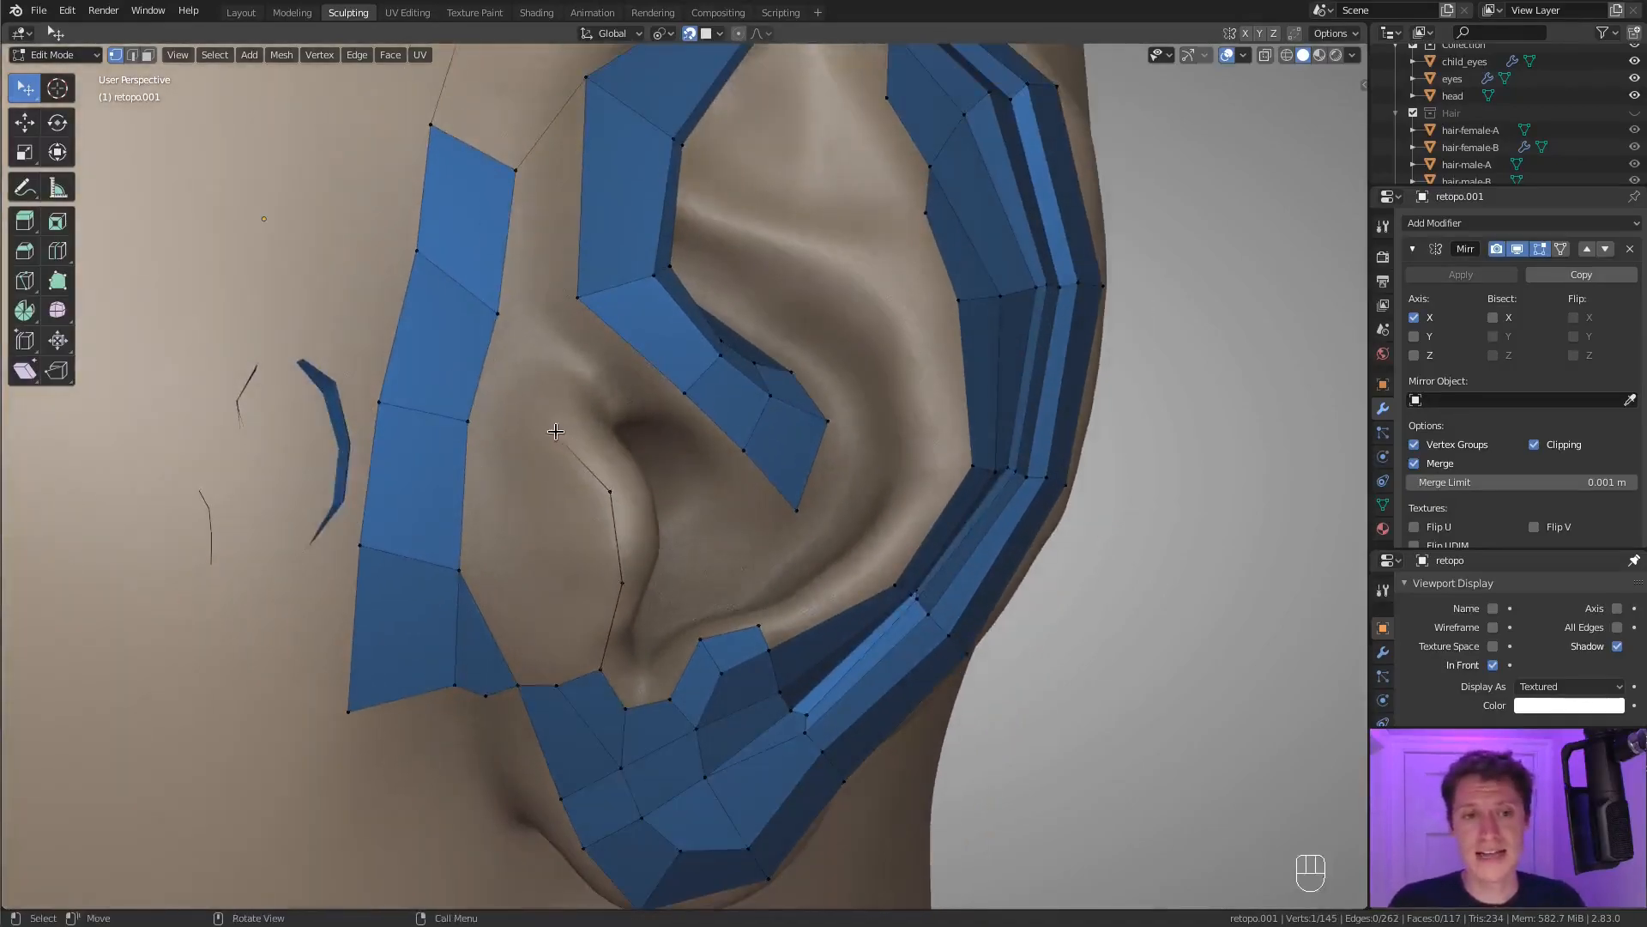
shift+click(478, 422)
key(f)
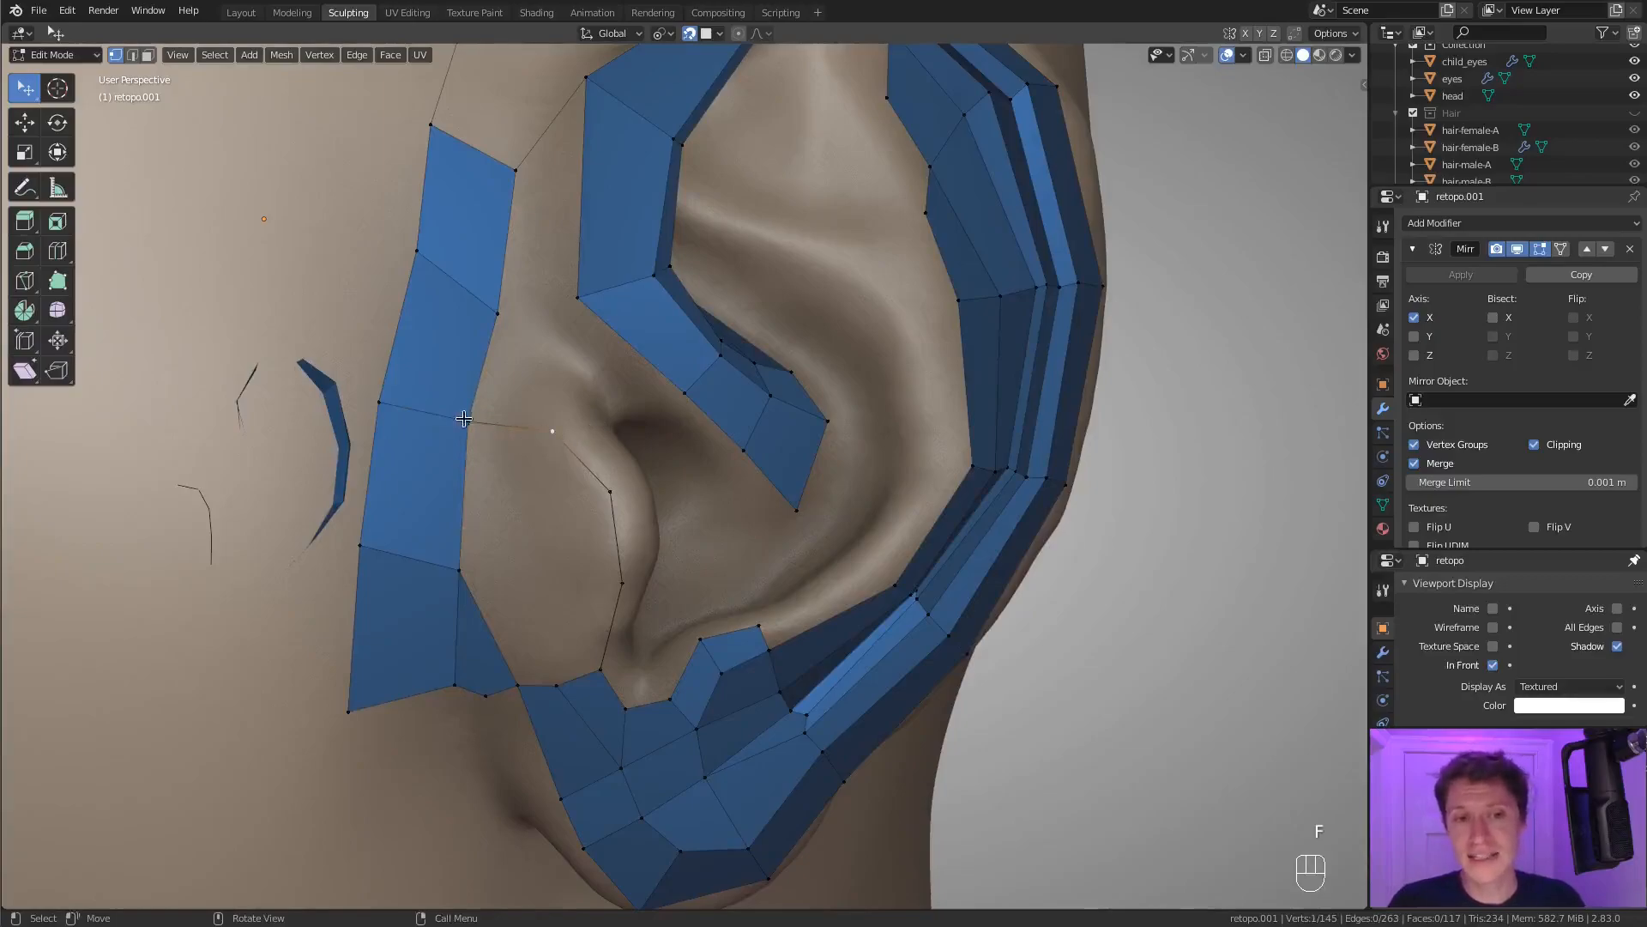
key(f)
key(f)
key(f)
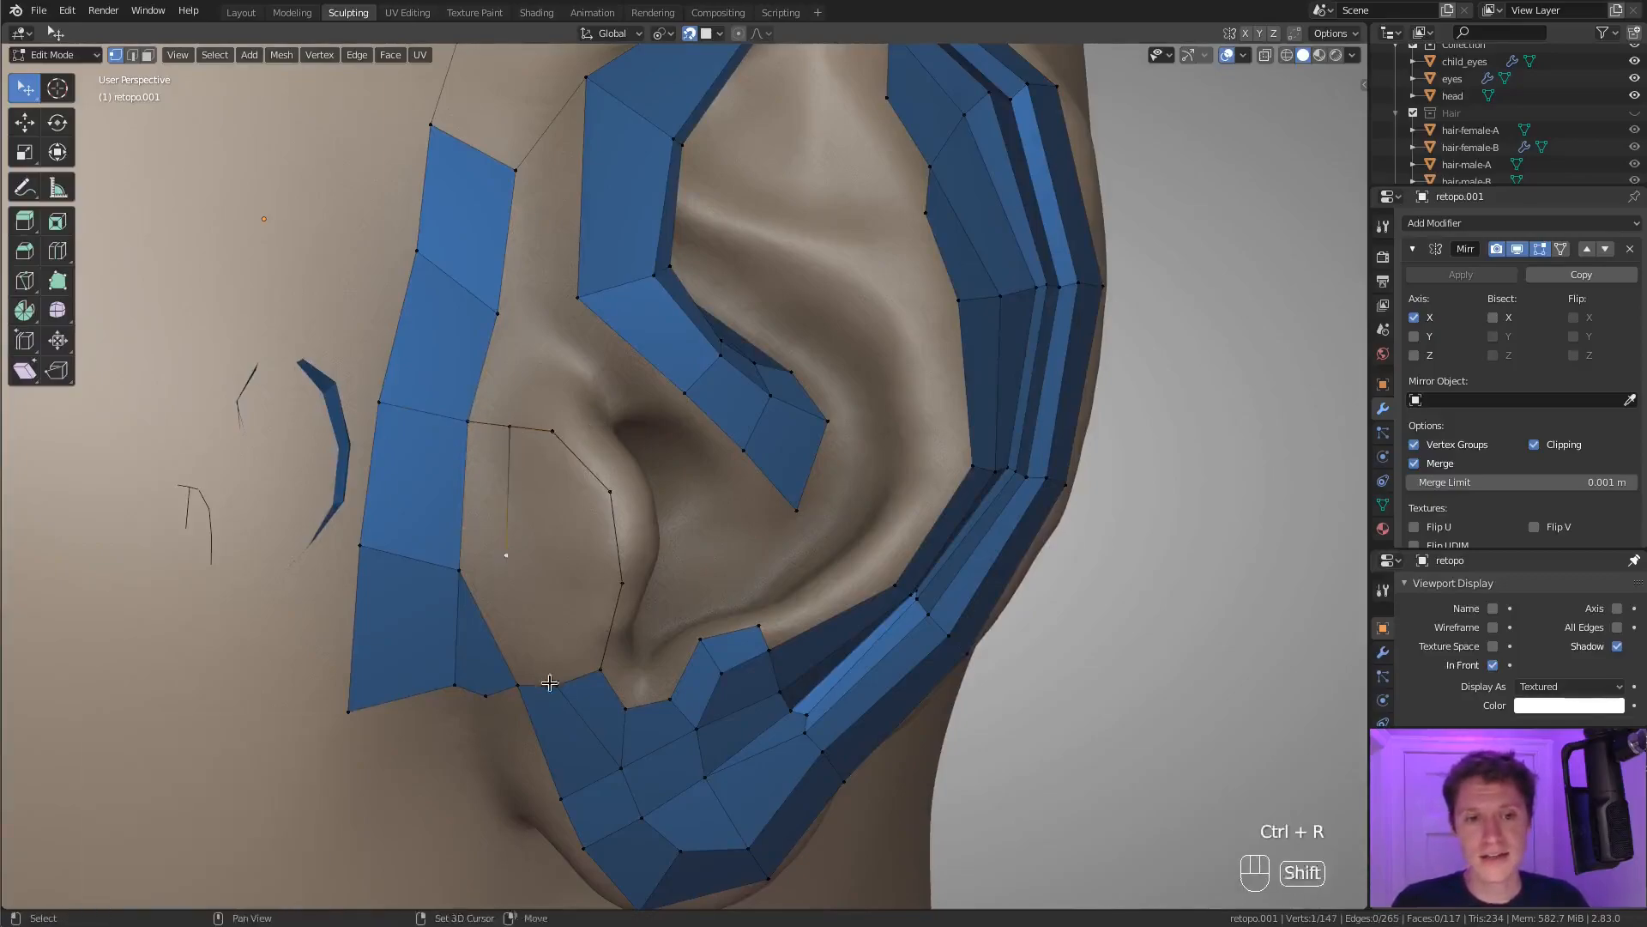
key(ctrl+z)
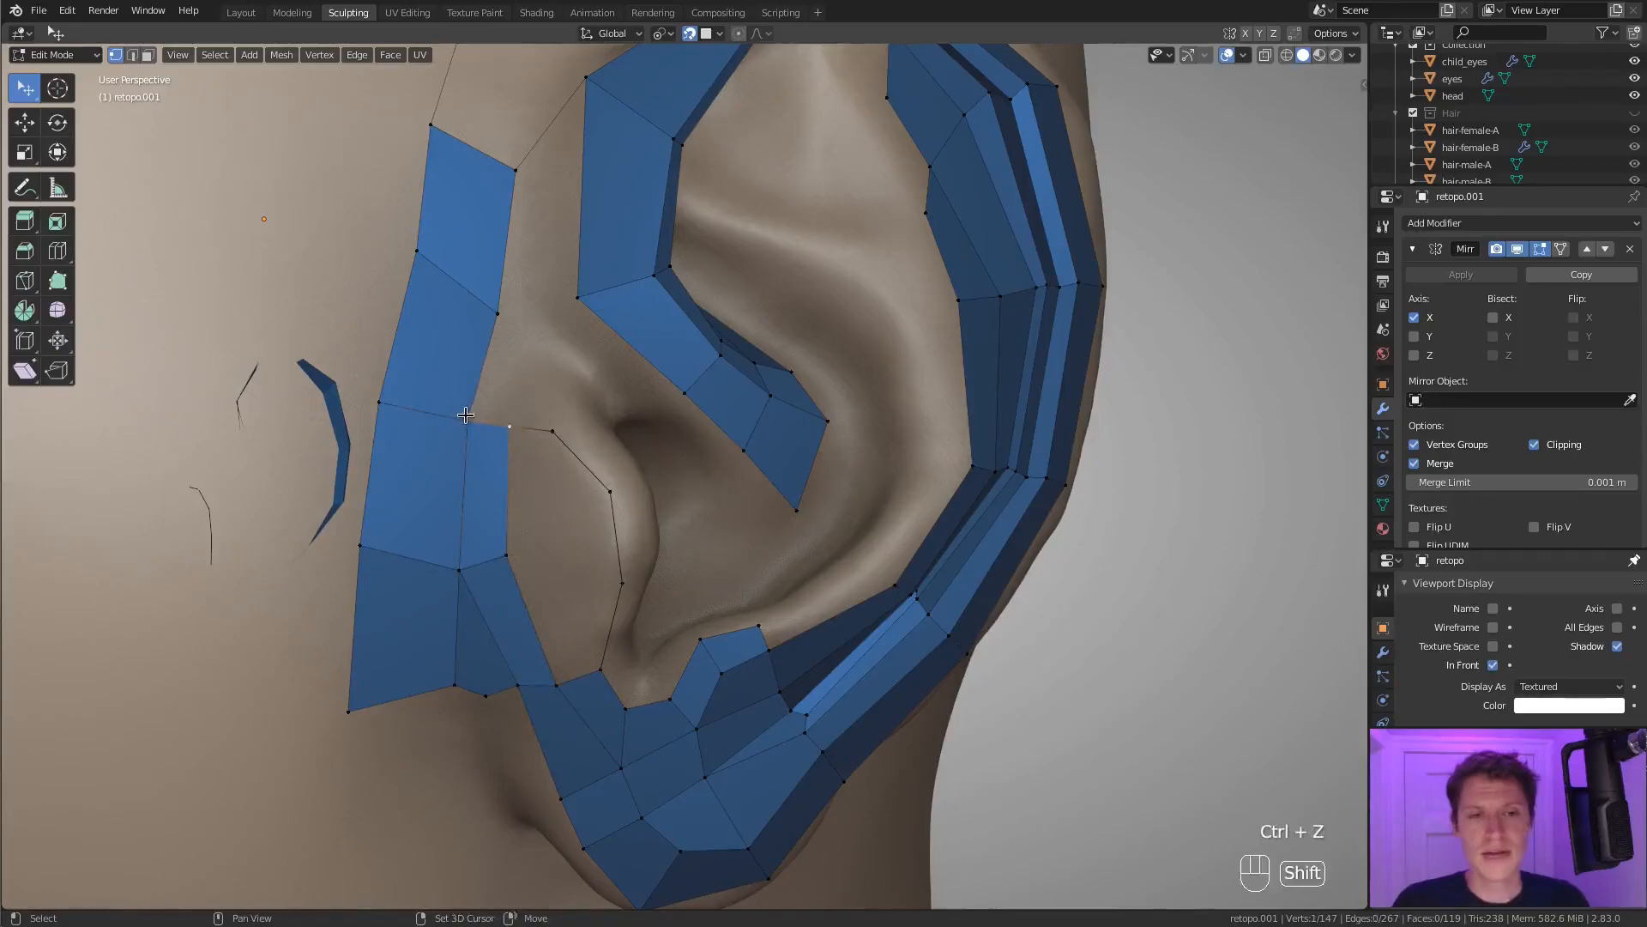
Merge the connecting edge's middle vertex into the front strip's vertex with At Last and delete the leftover triangle below it.
key(m)
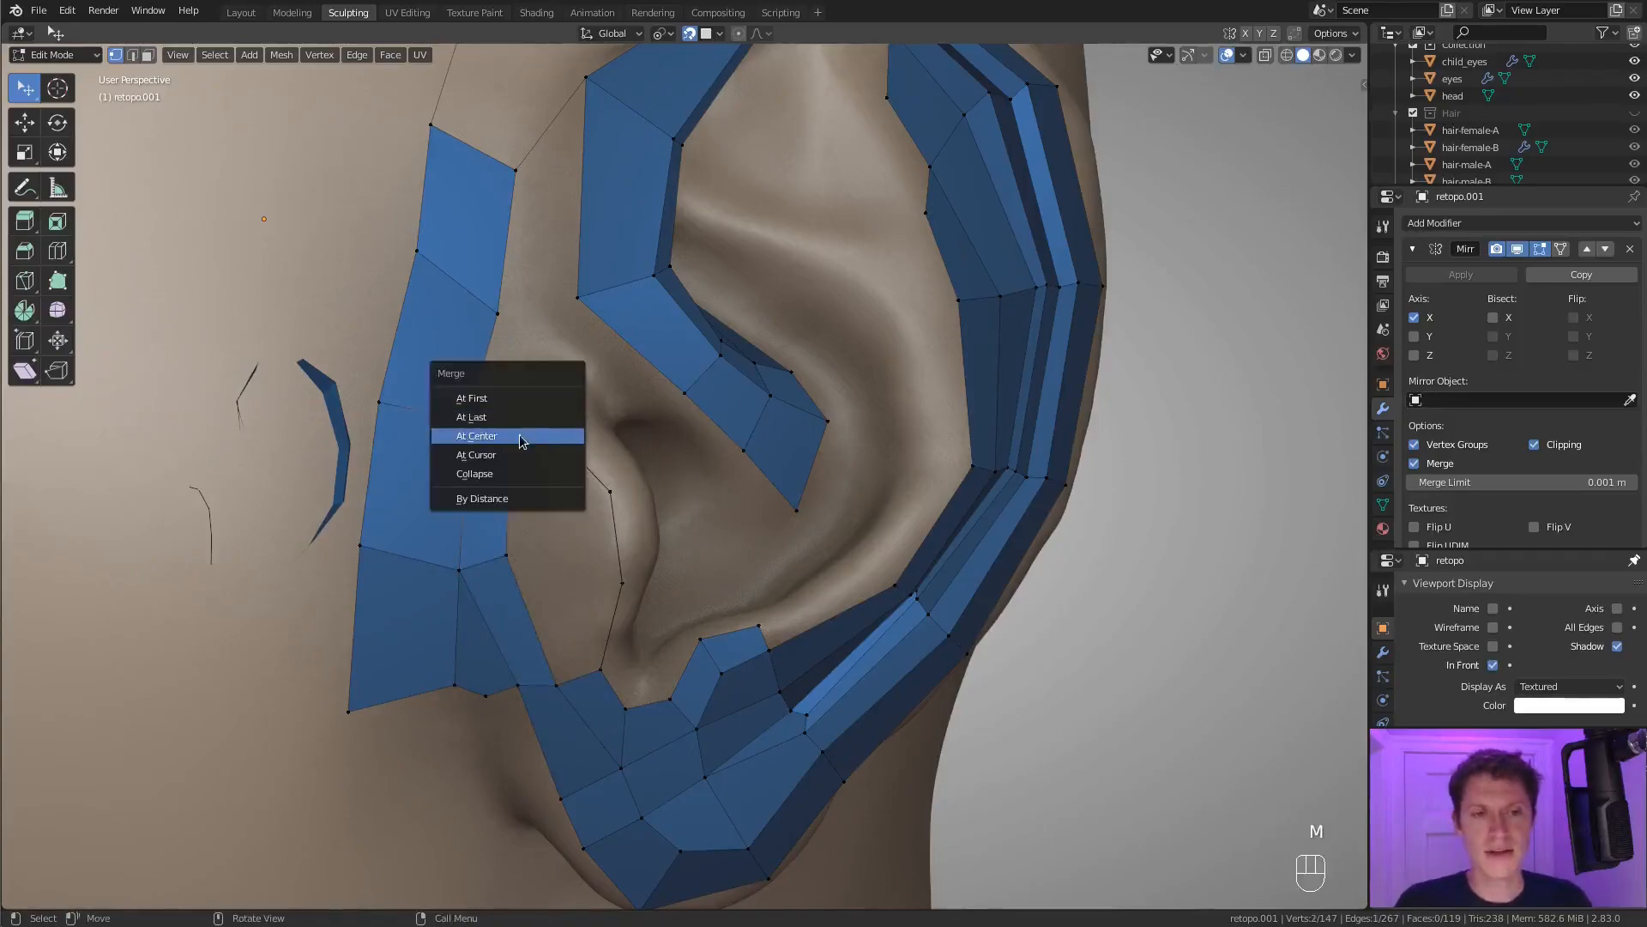
click(519, 418)
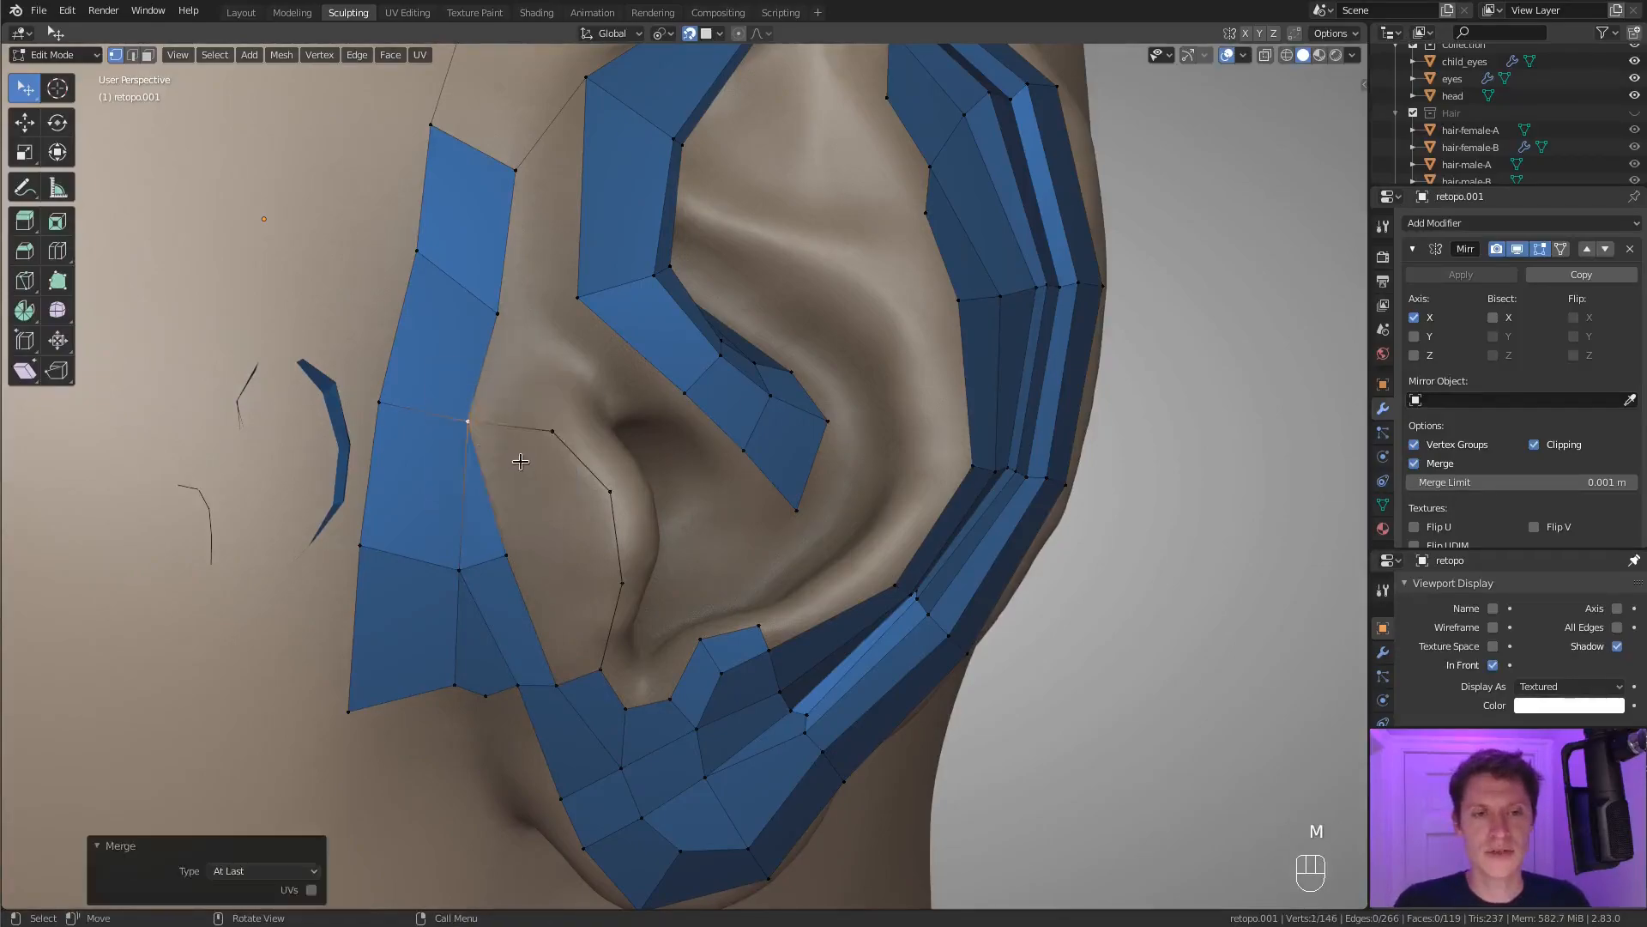
key(3)
click(481, 492)
key(x)
click(494, 523)
key(1)
Extrude an inner vertex in the tragus opening and fill the opening with faces between the front strip and the tragus chain.
click(470, 423)
ctrl+right_click(534, 506)
shift+click(508, 553)
key(f)
key(f)
key(f)
key(f)
key(f)
key(f)
key(f)
key(f)
key(f)
Move the inner tragus vertices to even out the new quads.
key(a)
click(508, 556)
key(g)
click(525, 568)
key(g)
click(576, 573)
key(a)
key(a)
key(a)
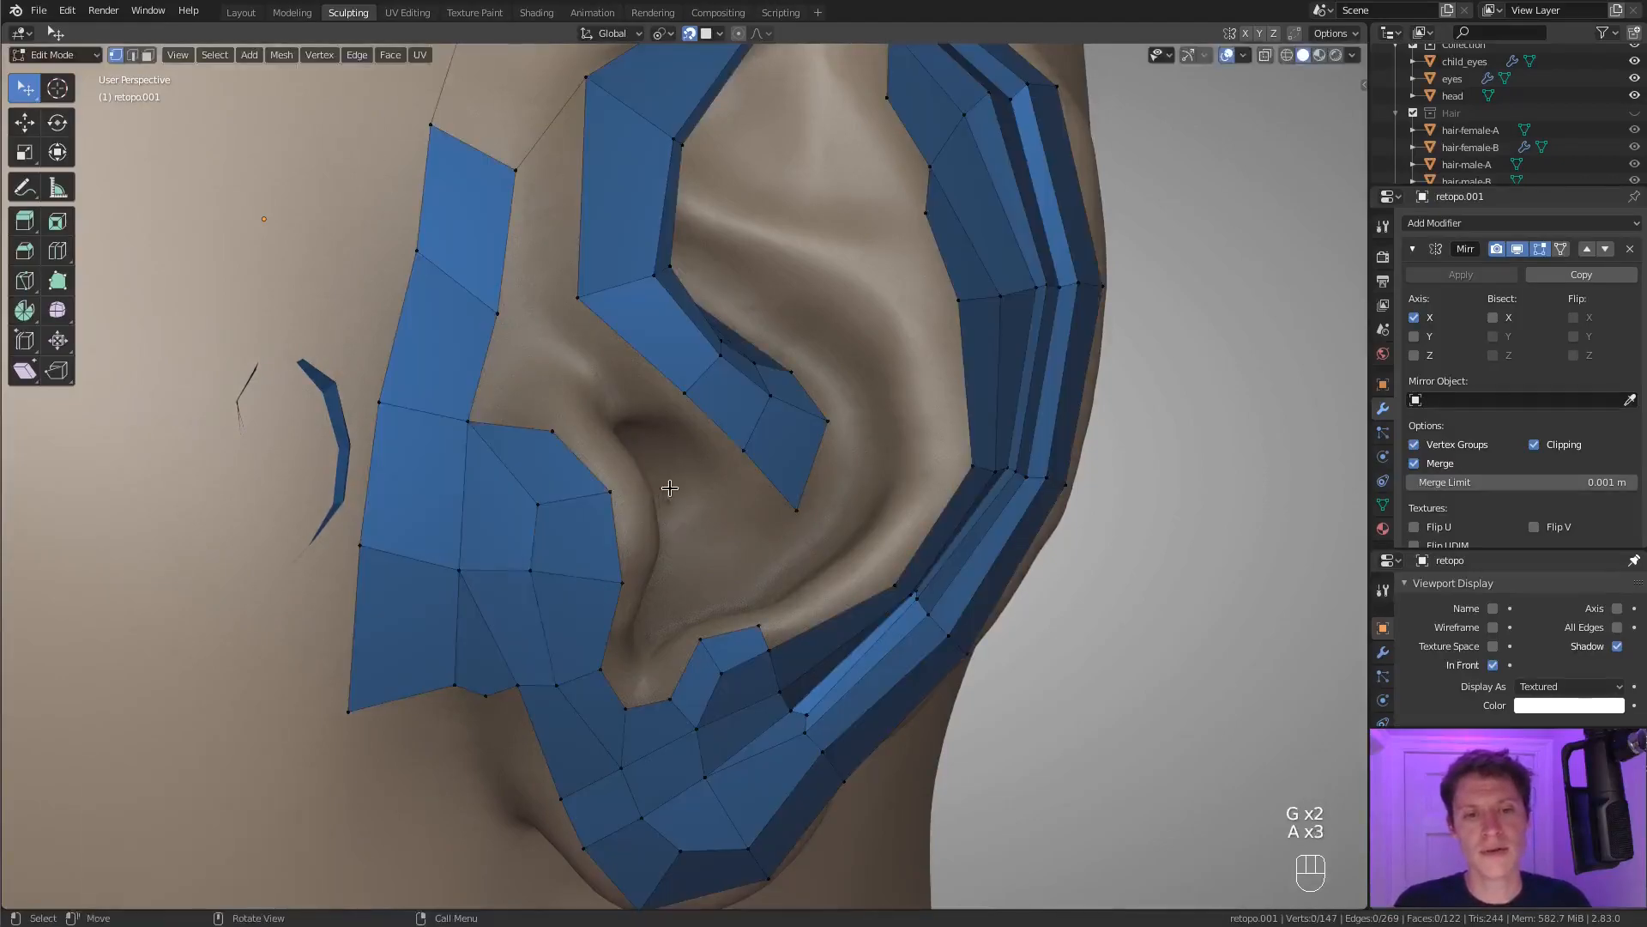
Recalculate the normals of the ear mesh to the outside and check its shading in Object Mode.
scroll(670, 488, down, 3)
mouse_move(669, 488)
middle_down()
mouse_move(662, 448)
mouse_move(640, 473)
middle_up()
key(Tab)
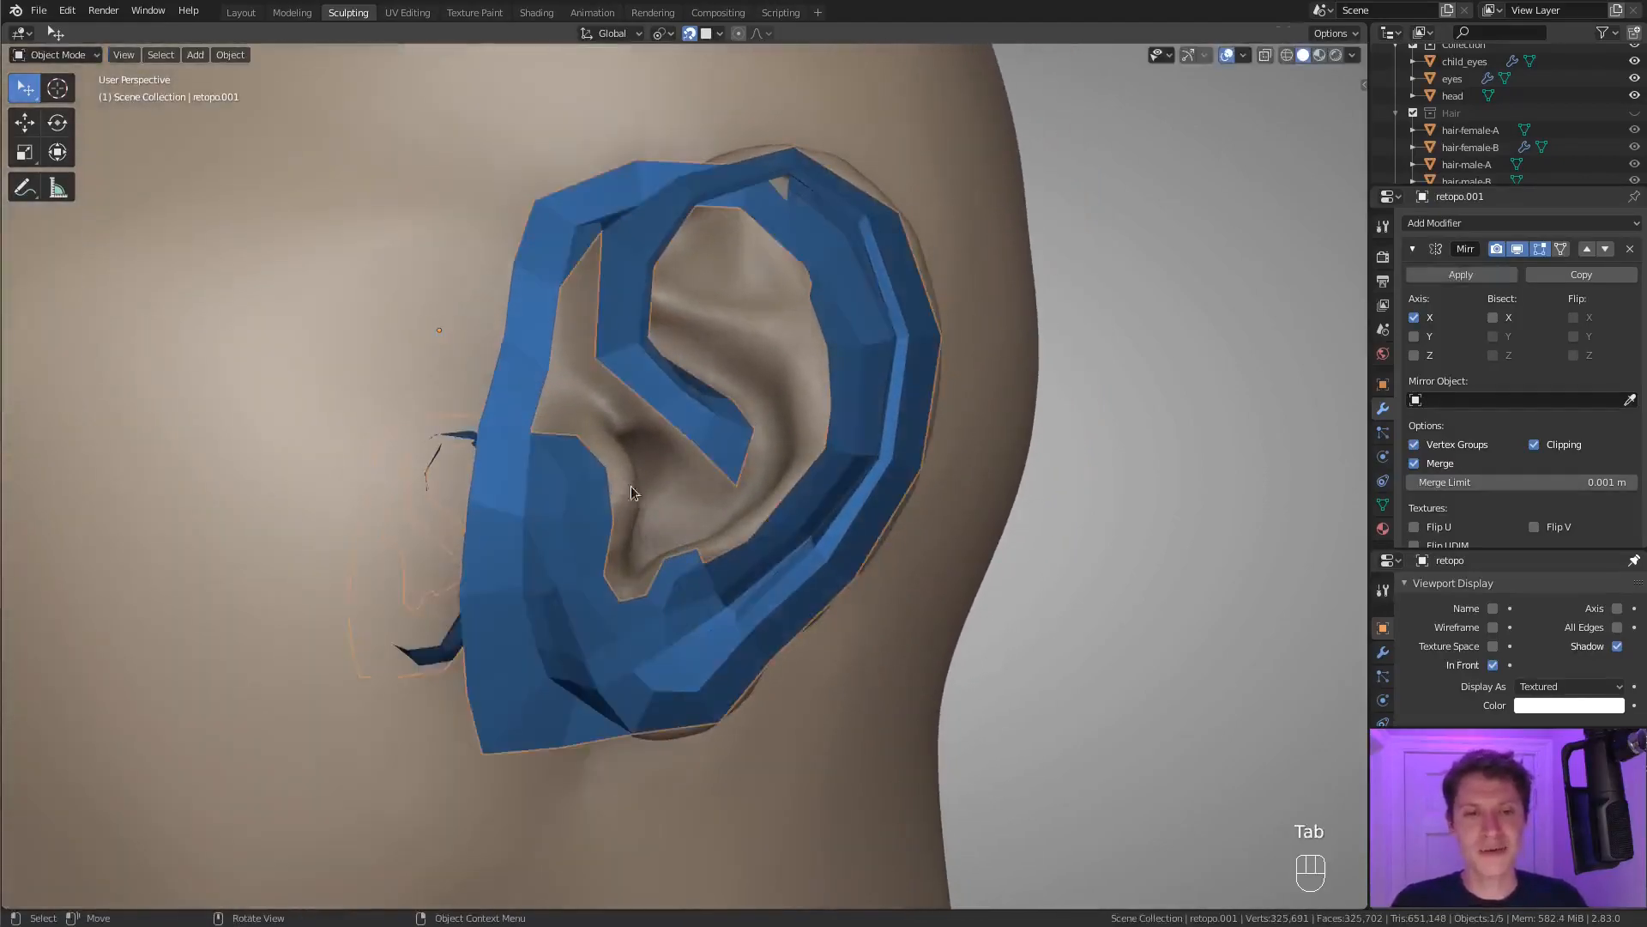
right_click(571, 467)
key(Tab)
key(a)
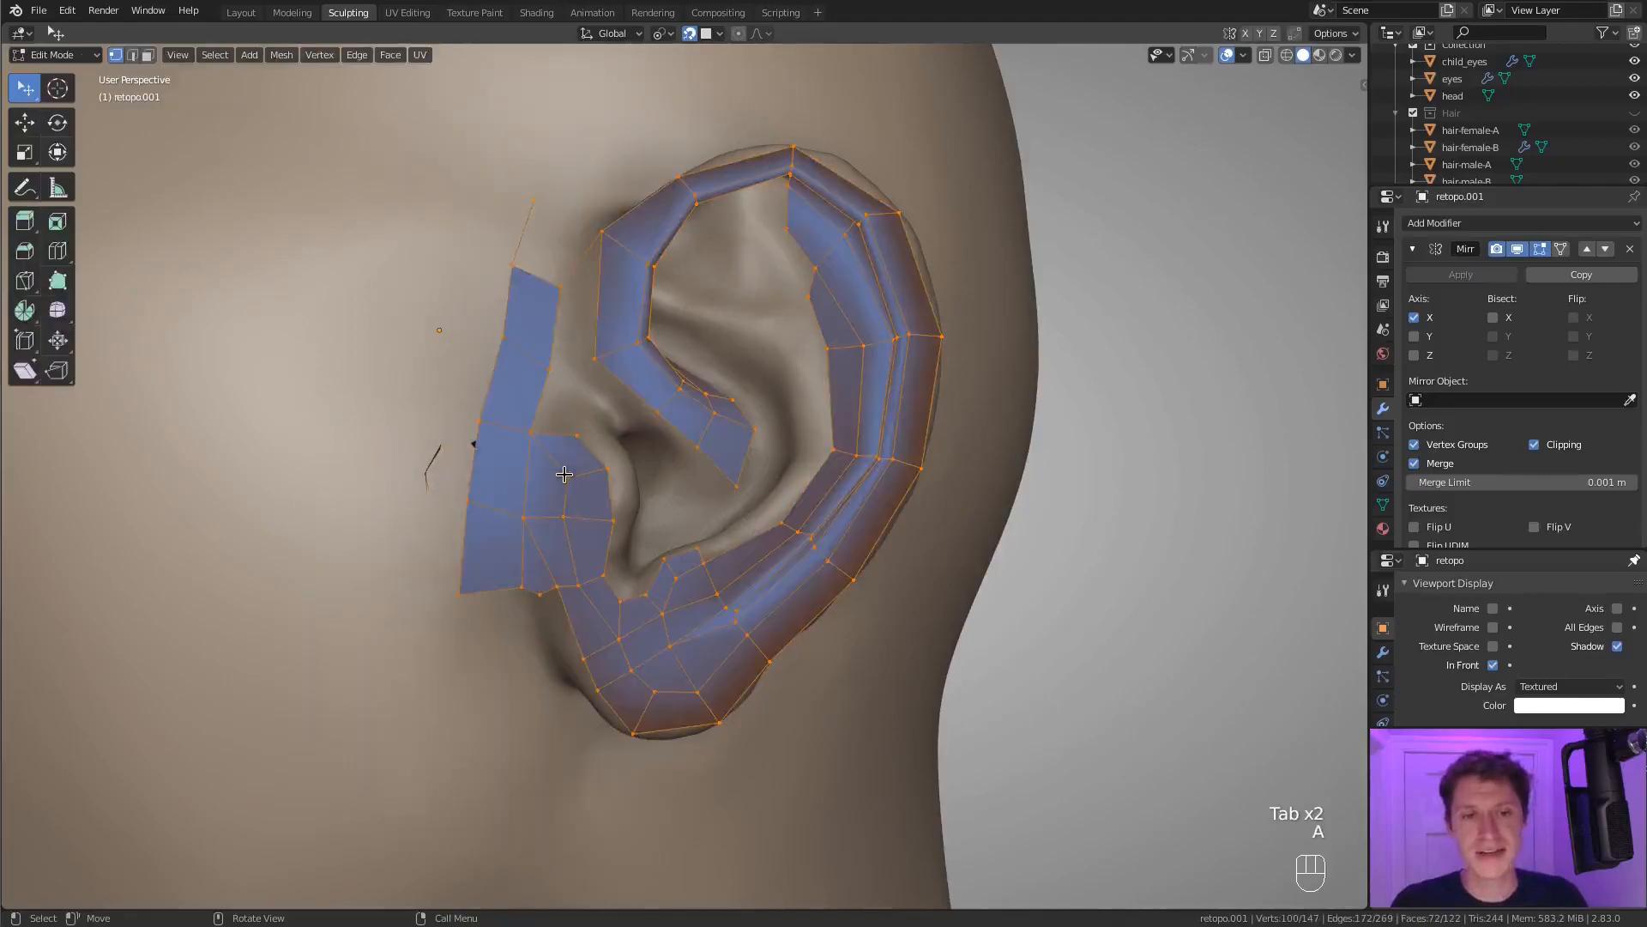
key(shift+n)
key(Tab)
middle_drag(630, 439, 598, 499)
key(Tab)
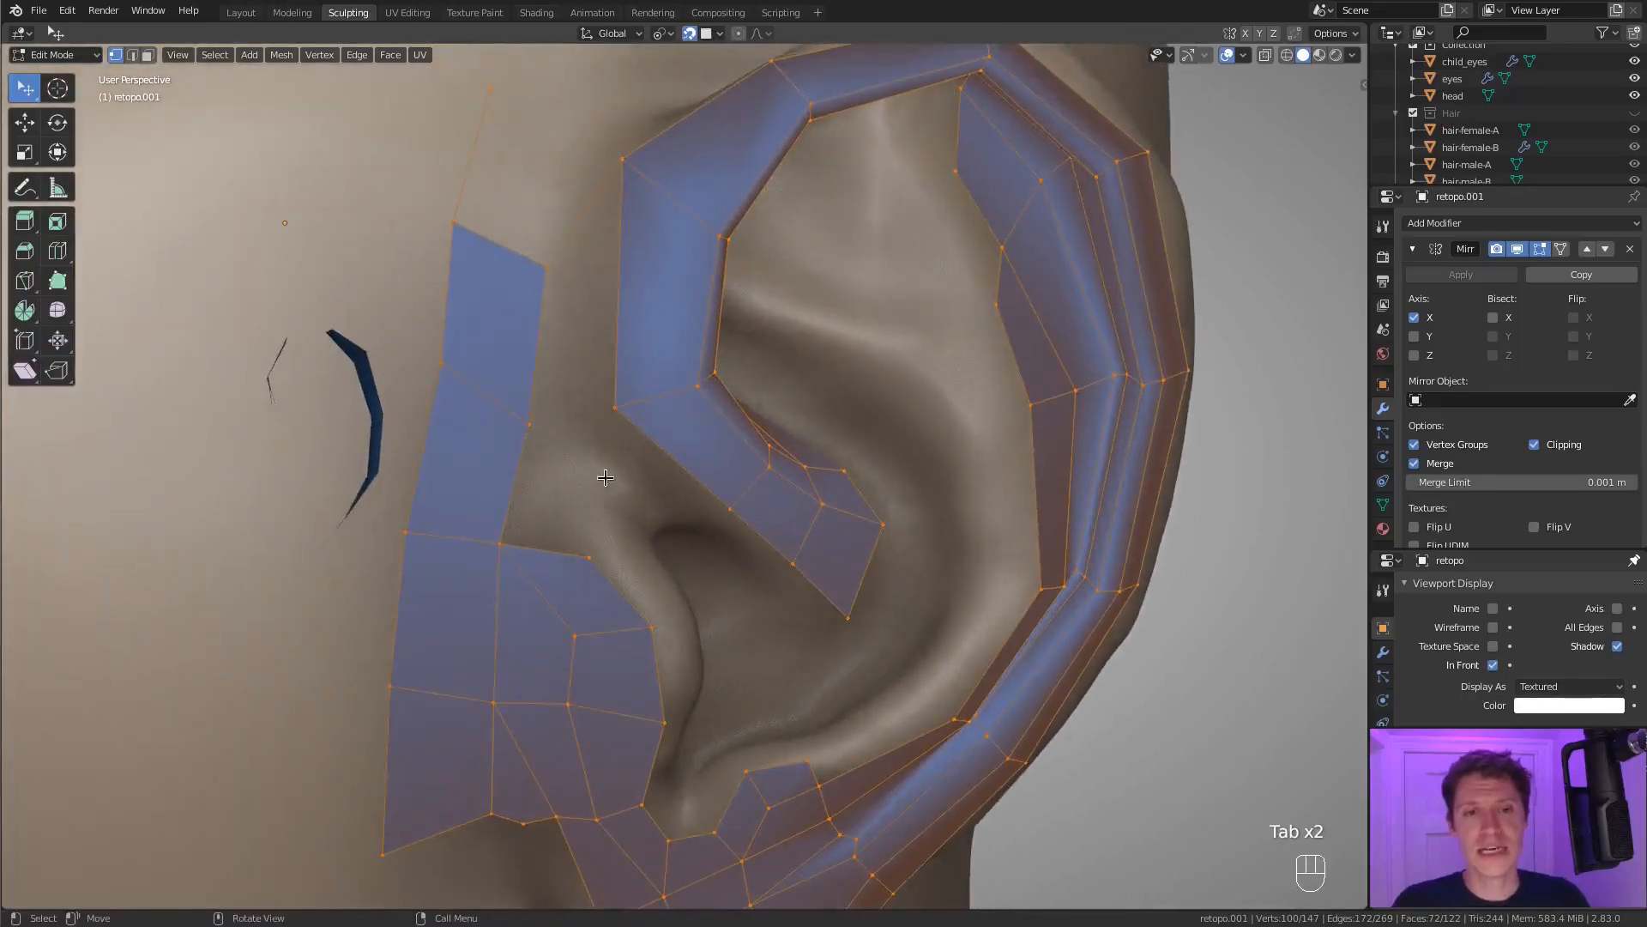
Extrude a small ring of vertices from the front strip above the tragus towards the helix crus and close it.
click(541, 432)
ctrl+middle_drag(541, 432, 562, 478)
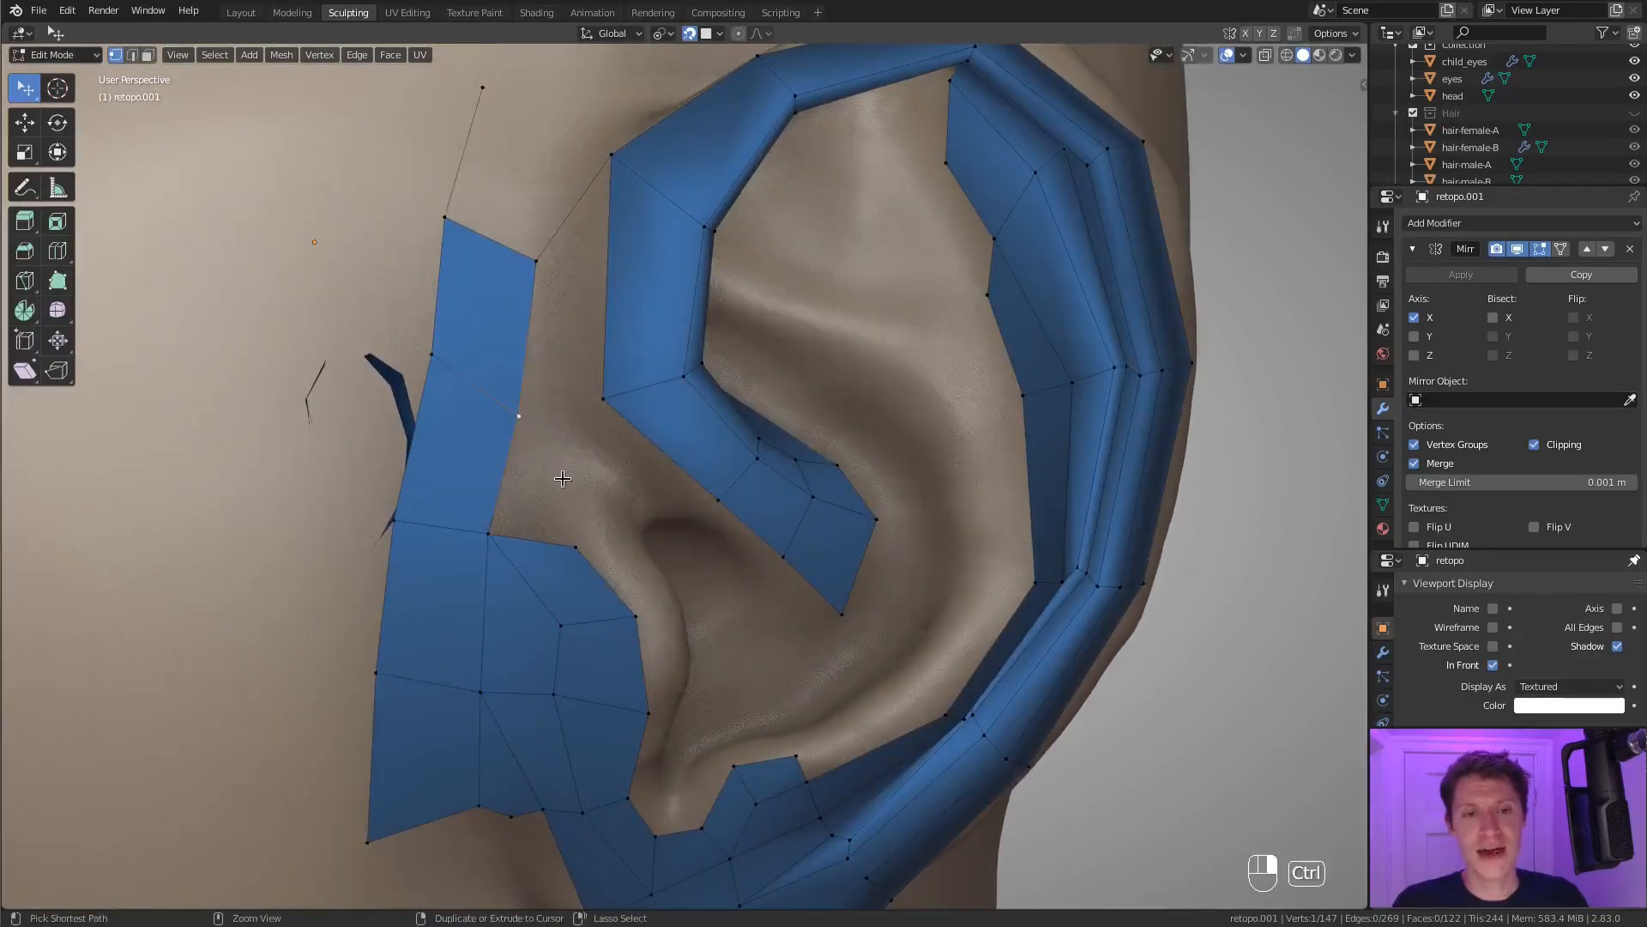
ctrl+right_click(577, 410)
mouse_move(578, 412)
middle_down()
mouse_move(507, 421)
mouse_move(553, 461)
mouse_move(566, 440)
middle_up()
shift+click(493, 420)
key(f)
middle_drag(636, 502, 535, 487)
middle_drag(603, 530, 629, 475)
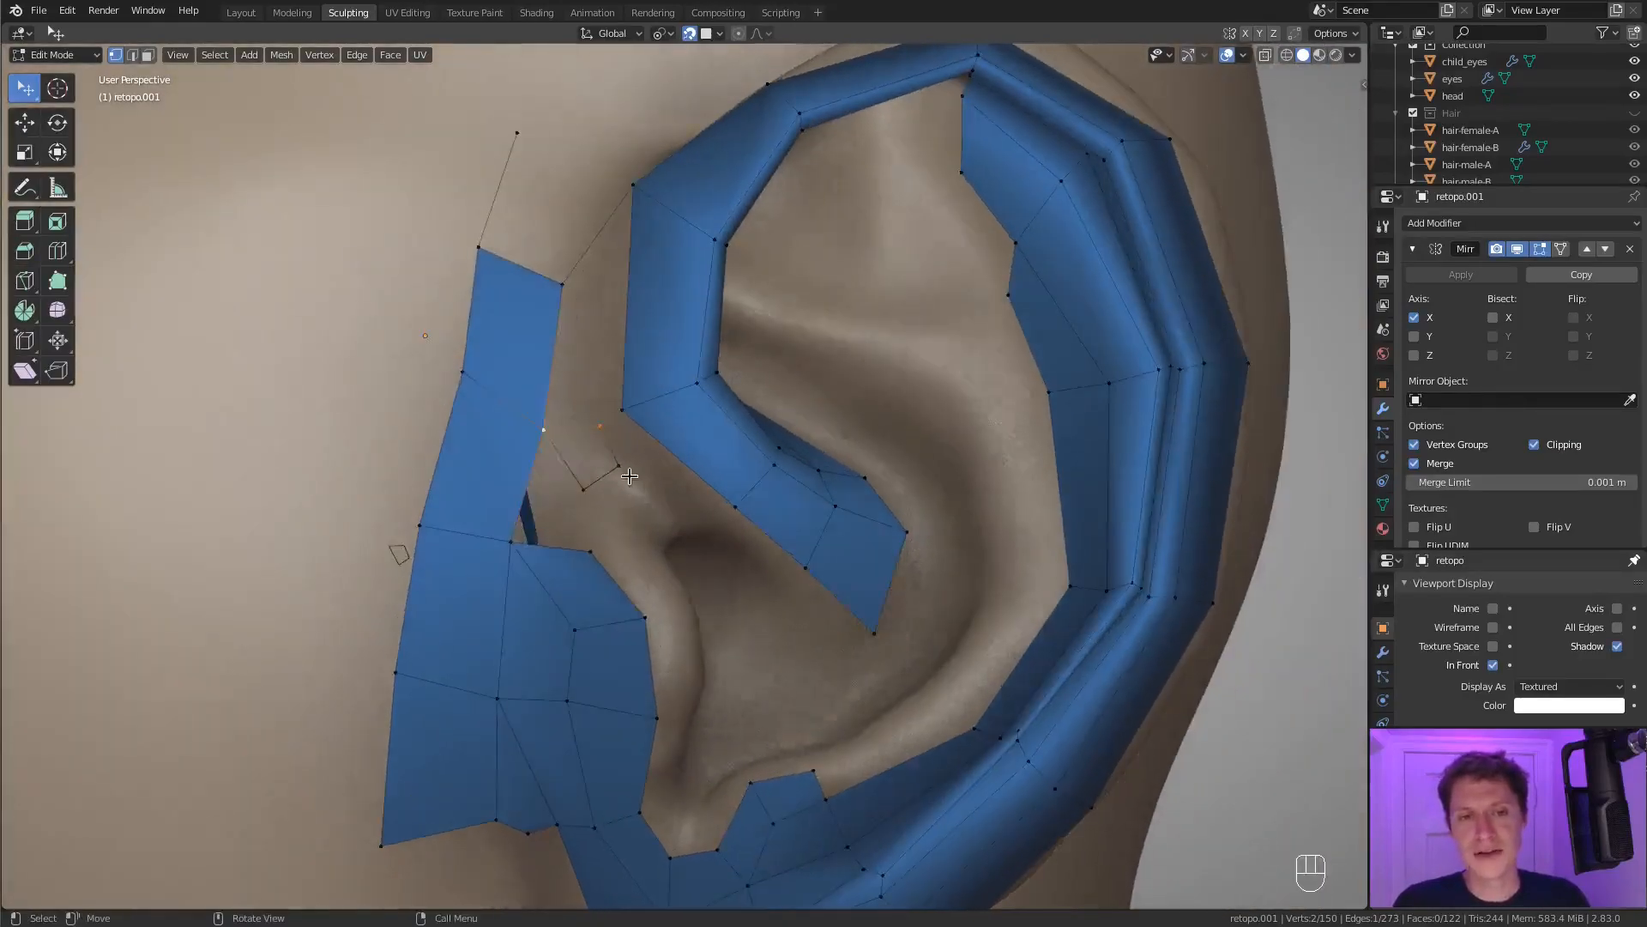
Fill the faces between the front strip and the helix crus, merging the ring's corner into the crus vertex with At Last.
click(546, 429)
key(f)
key(f)
middle_drag(581, 490, 615, 478)
key(m)
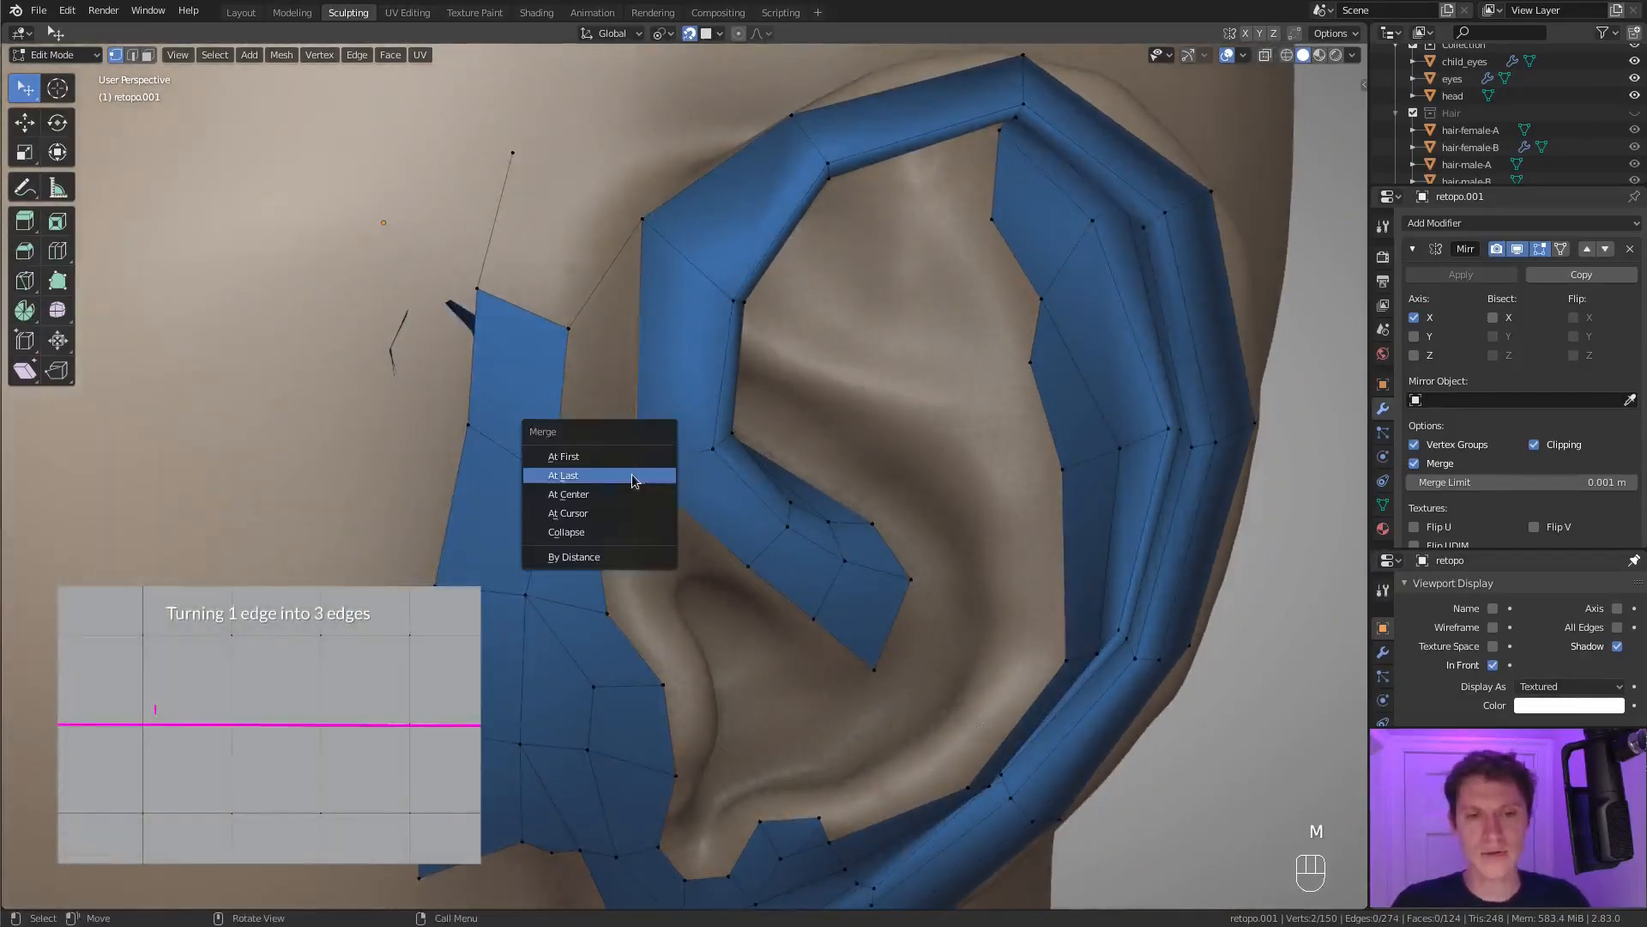
click(605, 475)
key(f)
middle_drag(692, 514, 654, 452)
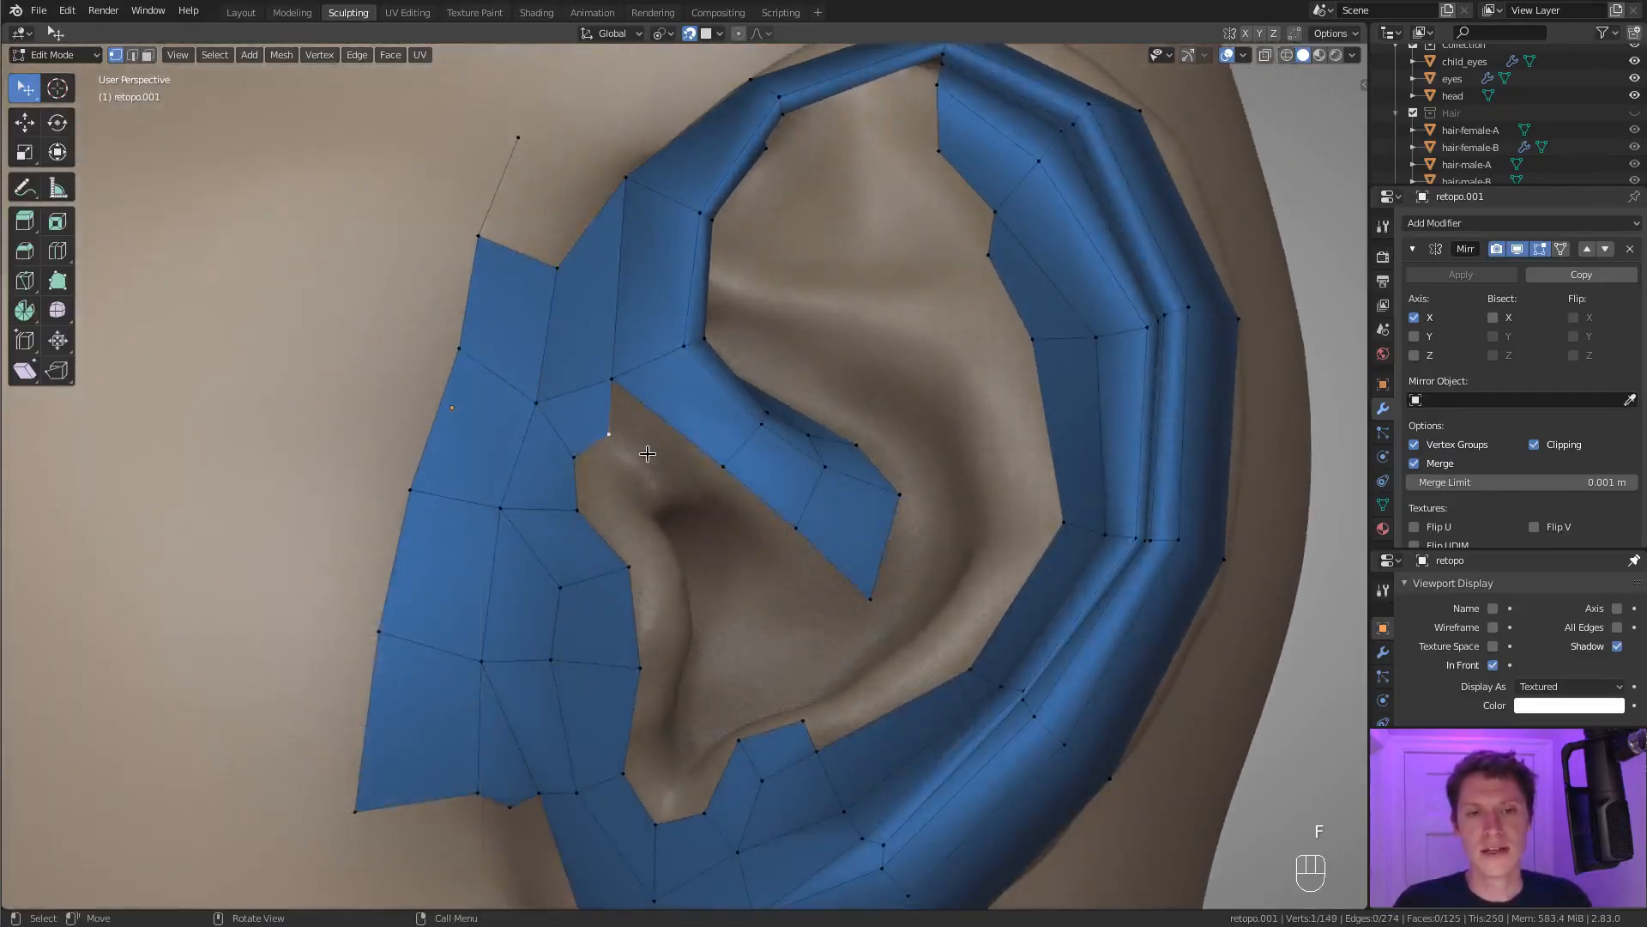
Extrude the two vertices above the ear canal inward and adjust the second one to fit the surface.
key(e)
click(743, 510)
click(592, 467)
middle_drag(629, 468, 611, 554)
key(e)
click(662, 527)
key(g)
click(665, 546)
key(g)
click(673, 544)
Extrude a chain of four vertices down the inner side of the tragus towards the notch.
key(e)
click(611, 575)
key(e)
click(621, 643)
middle_drag(621, 646, 608, 633)
key(e)
click(610, 727)
key(e)
click(602, 815)
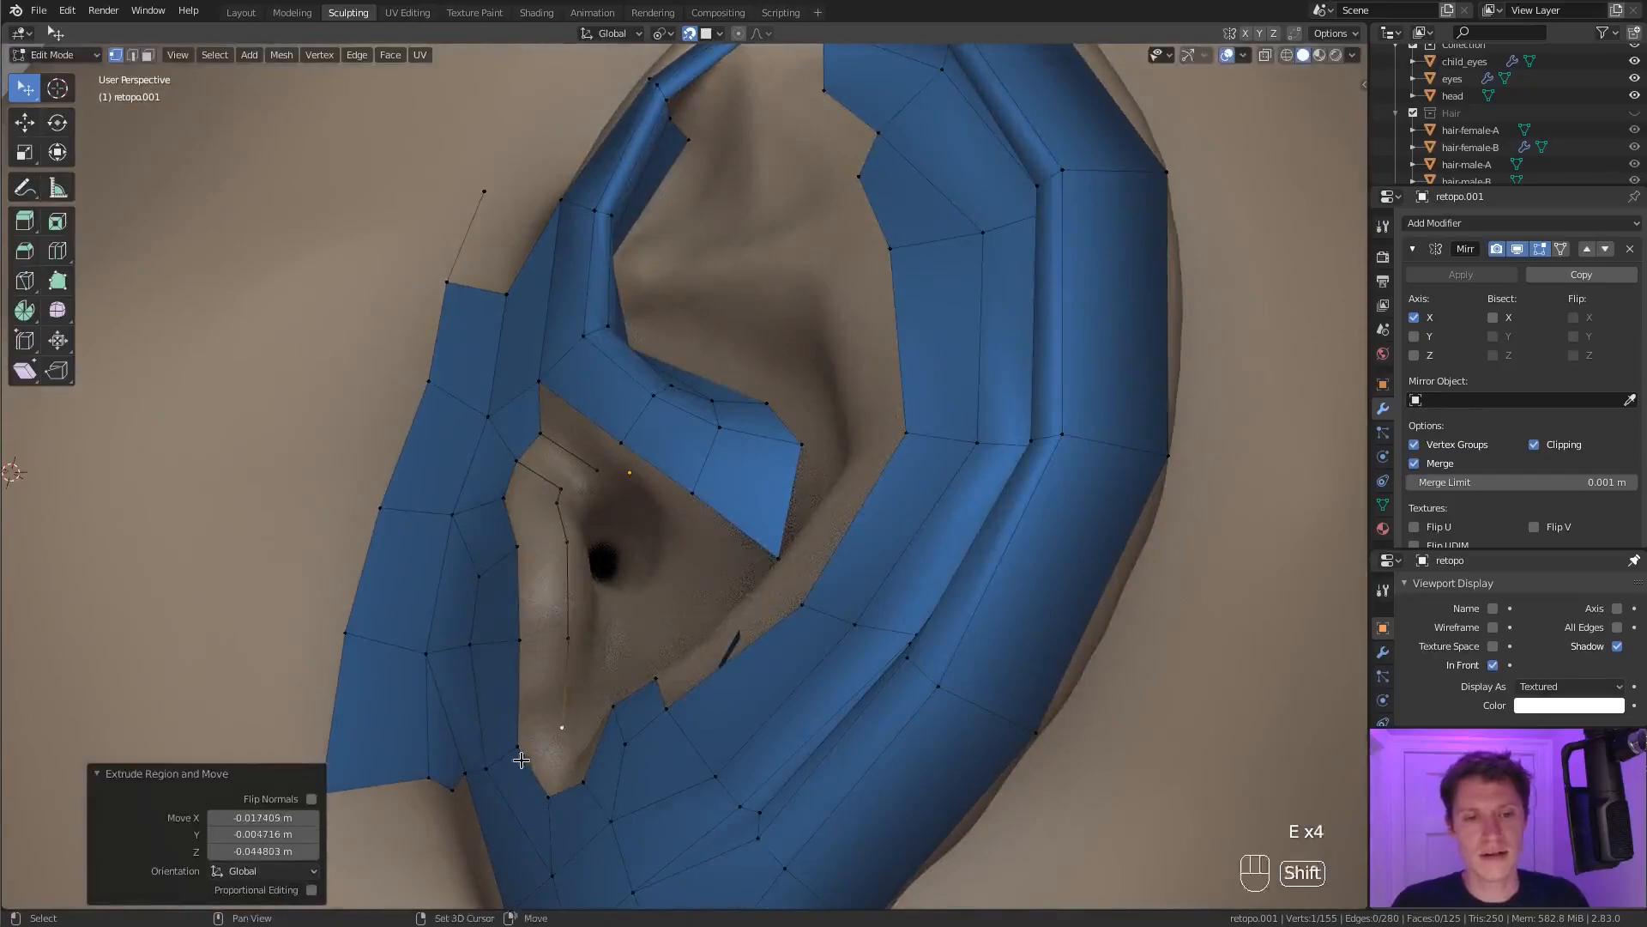
Fill the faces between the tragus edge and the inner chain, up to the top of the ear canal.
shift+click(522, 760)
key(f)
key(f)
key(f)
key(f)
key(f)
key(f)
key(f)
click(521, 460)
key(f)
middle_drag(553, 416, 678, 420)
Fill the remaining gap between the faces above the ear canal and the underside of the helix crus.
key(a)
click(650, 382)
shift+click(650, 338)
key(f)
key(a)
key(a)
key(a)
scroll(790, 588, up, 2)
Extrude vertices from the inner tragus chain's lower end through the notch and connect them to the antihelix's lower faces.
middle_drag(785, 592, 640, 669)
click(573, 706)
ctrl+right_click(581, 746)
middle_drag(581, 746, 849, 676)
ctrl+right_click(708, 711)
ctrl+right_click(859, 658)
shift+click(911, 673)
key(f)
Adjust a vertex at the notch and fill the faces along its inner rim.
click(809, 713)
key(g)
click(824, 705)
click(863, 660)
shift+click(901, 671)
key(f)
key(f)
key(f)
key(f)
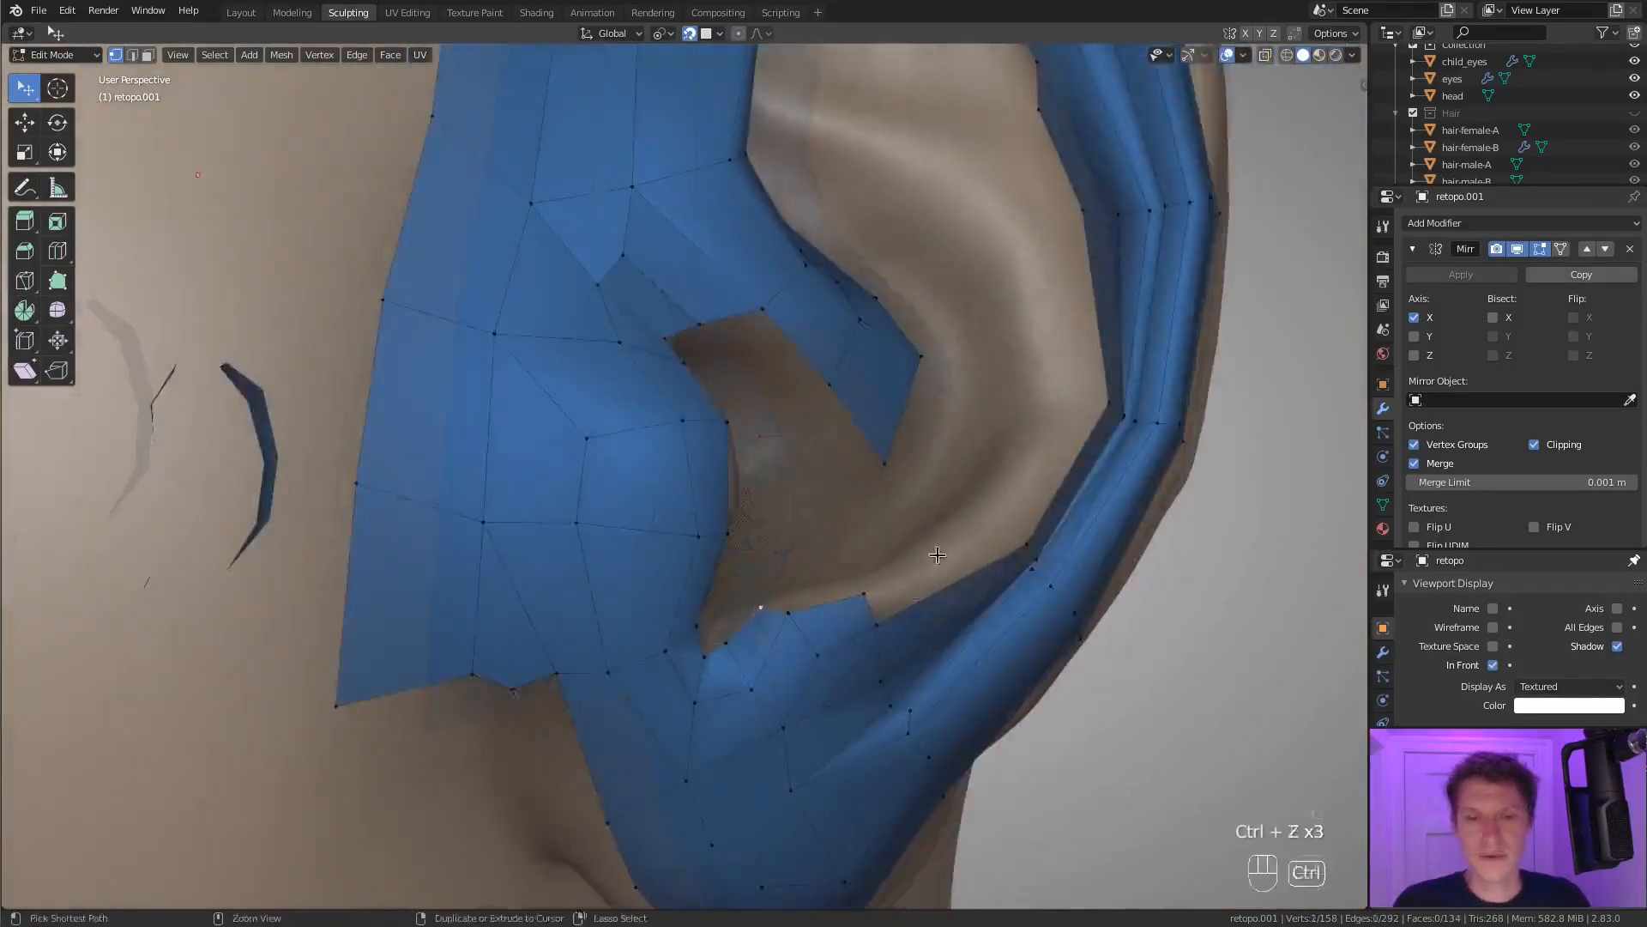
mouse_move(937, 555)
middle_down()
mouse_move(883, 618)
mouse_move(939, 567)
middle_up()
Extrude a vertex chain from the notch up along the antihelix ridge and connect its end to the groove strip's inner edge.
ctrl+right_click(846, 633)
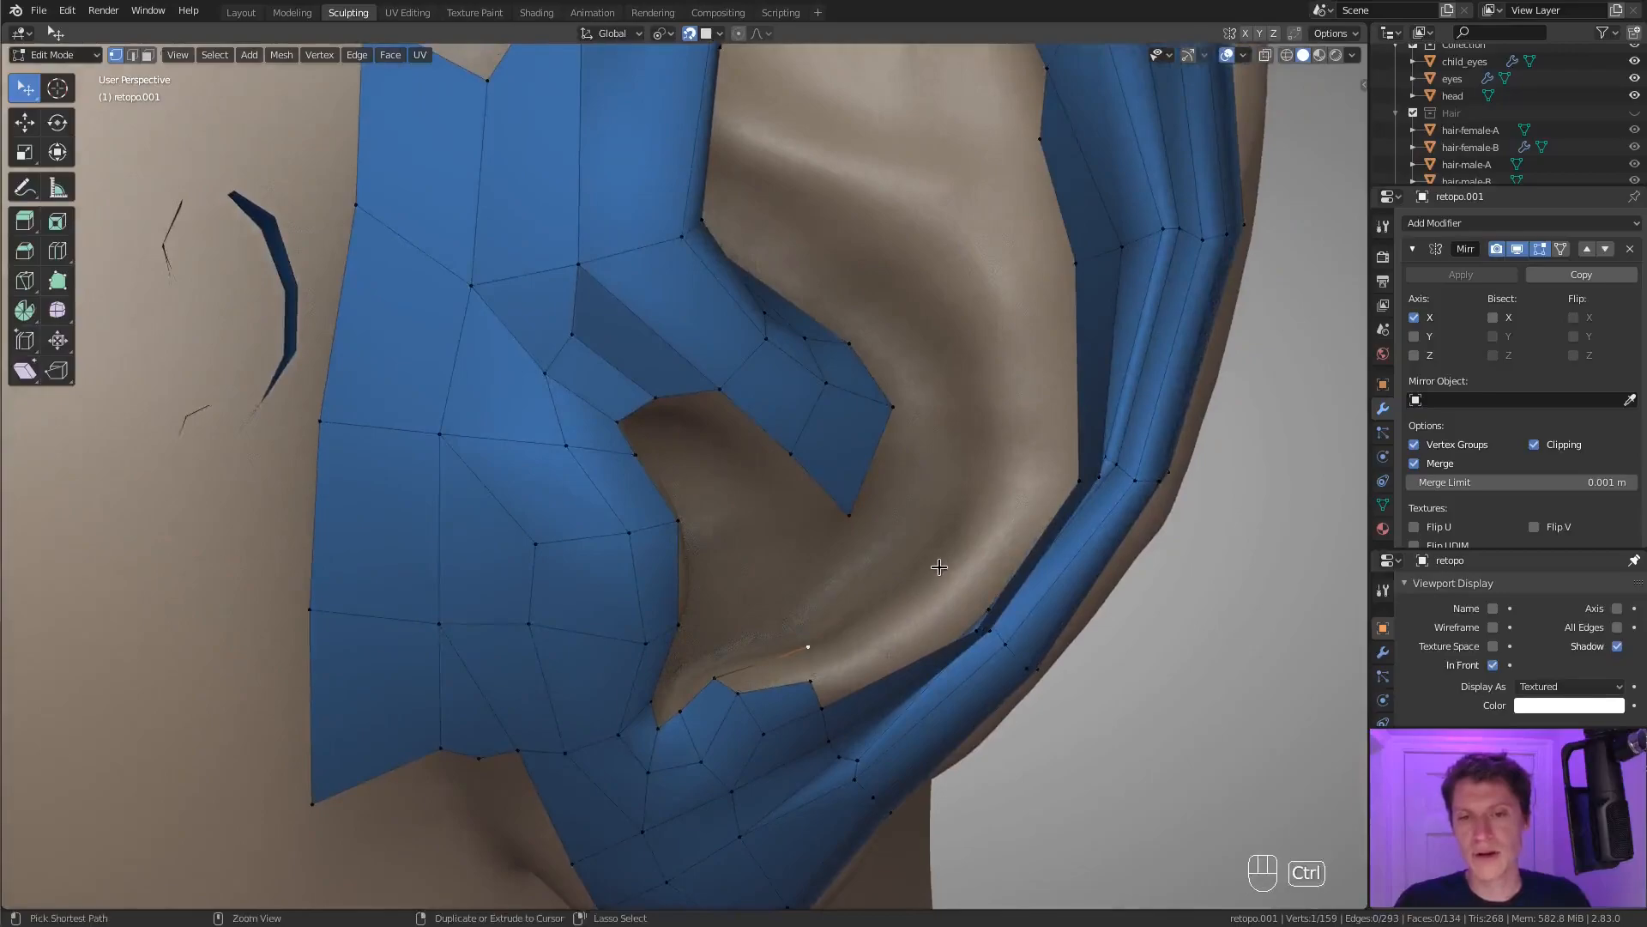
middle_drag(997, 515, 901, 503)
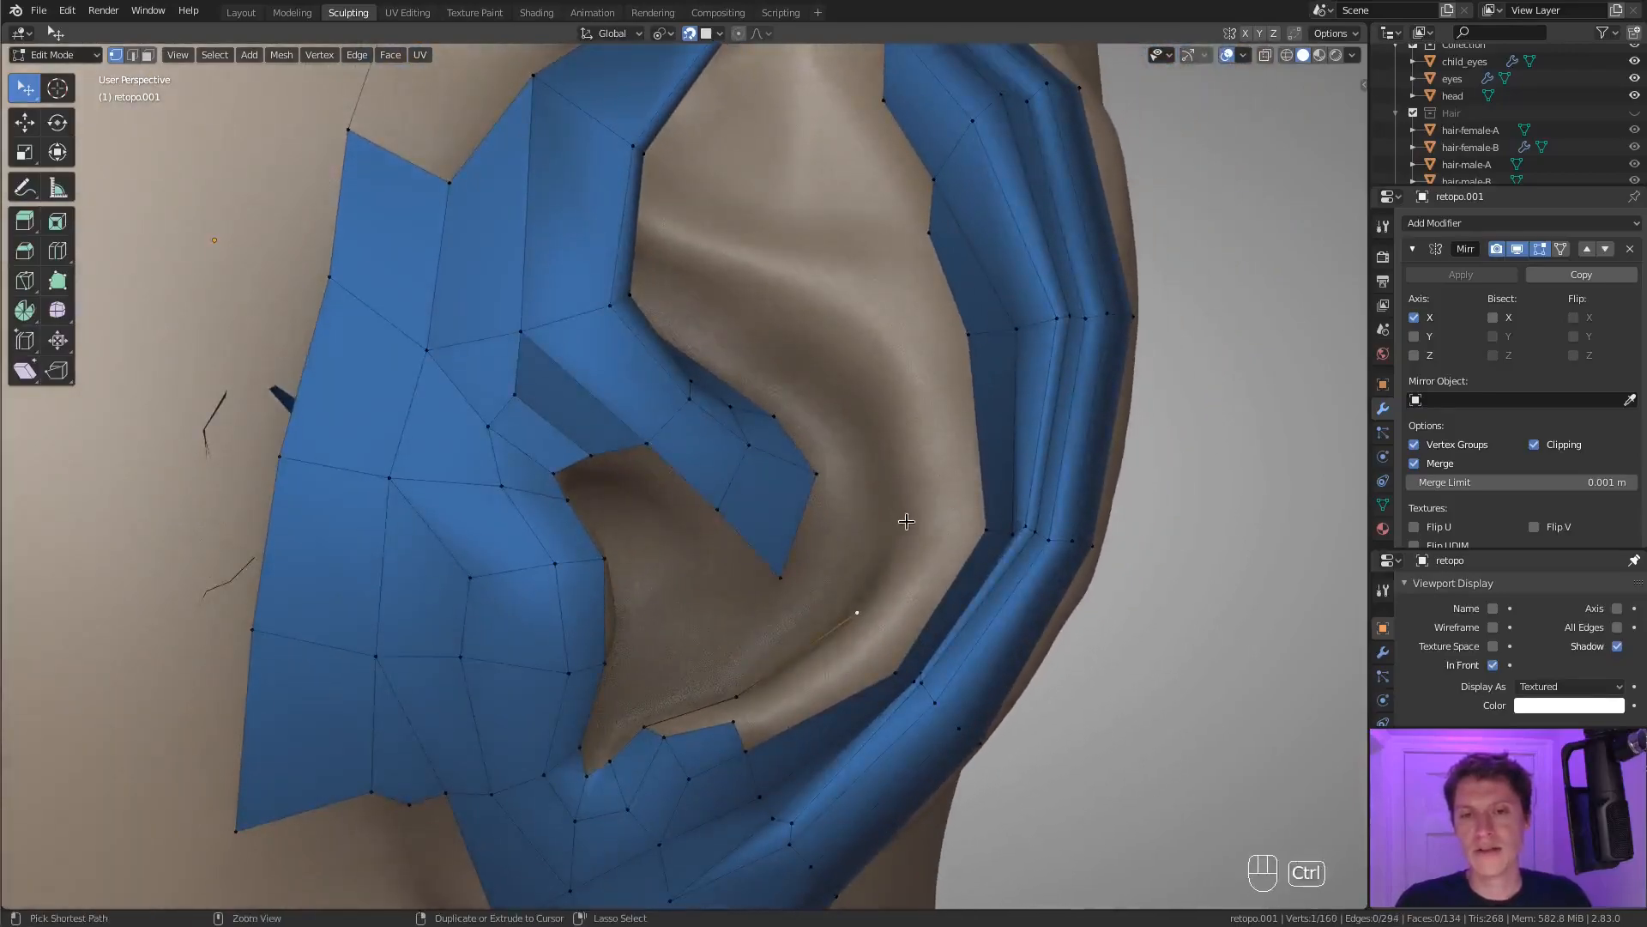
ctrl+right_click(876, 369)
mouse_move(924, 388)
middle_down()
mouse_move(883, 380)
mouse_move(896, 380)
middle_up()
shift+click(950, 324)
key(f)
Fill the faces between the antihelix chain and the groove strip, and add a centered lengthwise loop cut through them.
middle_drag(951, 326, 897, 510)
key(f)
key(f)
key(f)
key(f)
key(ctrl+z)
key(ctrl+r)
click(936, 534)
right_click(936, 535)
key(g)
click(939, 506)
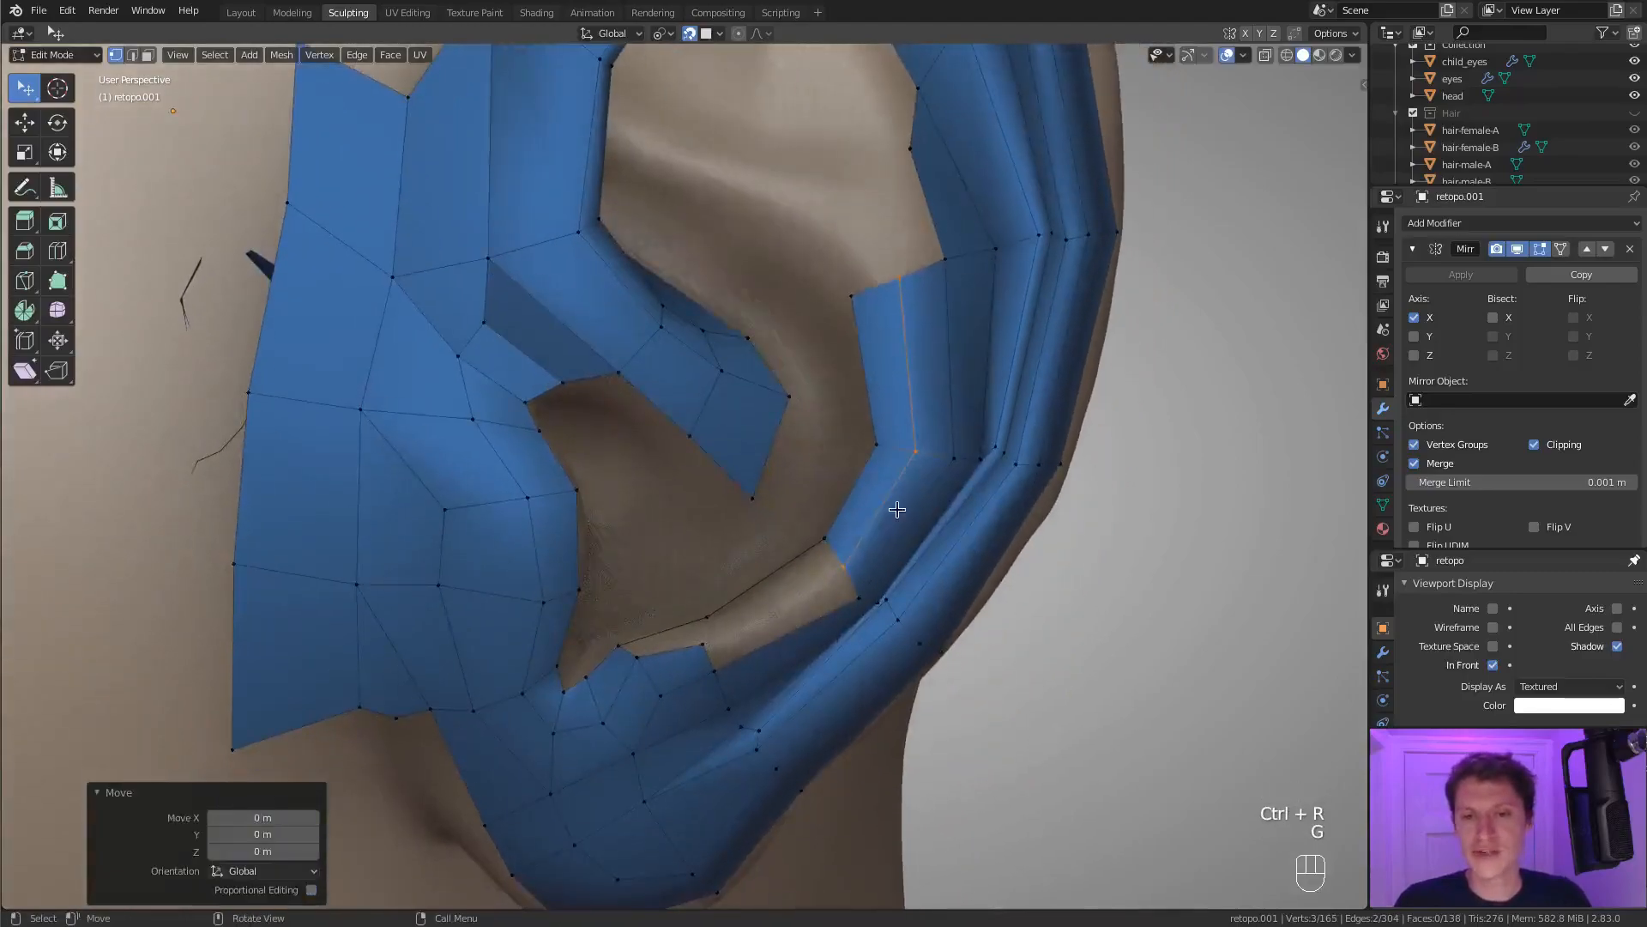
Fill the remaining faces between the notch rim and the lower end of the antihelix strip.
click(626, 642)
shift+click(636, 653)
key(f)
click(723, 613)
shift+click(818, 532)
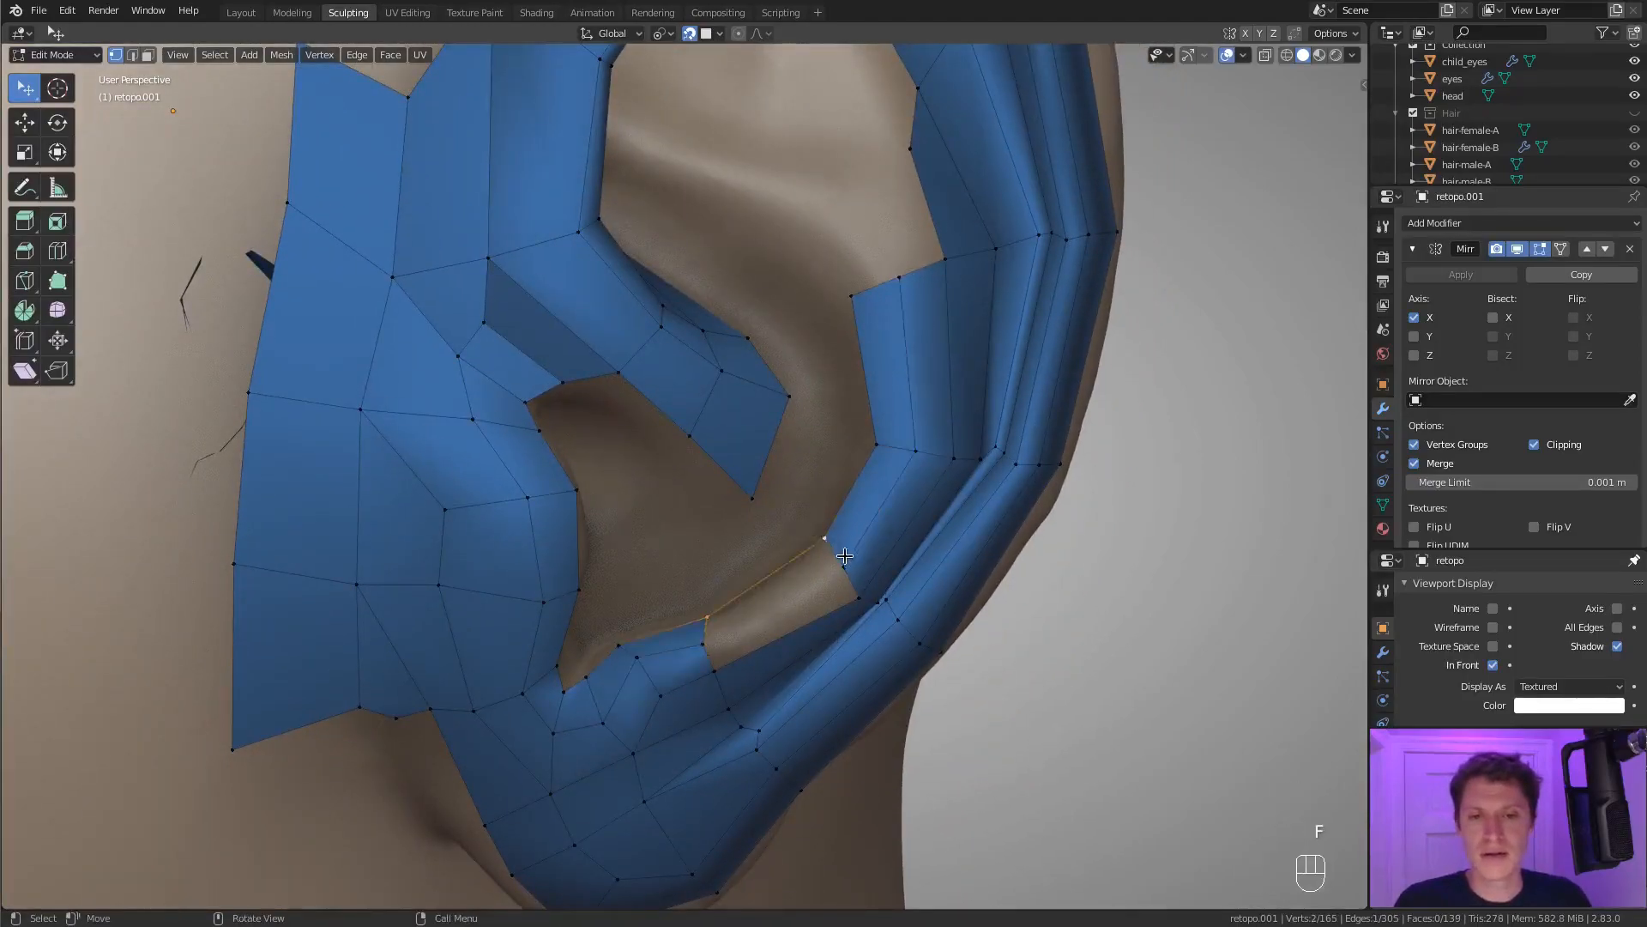
key(f)
key(f)
key(f)
Slide and move the vertices along the inner edge of the newly filled lower antihelix faces.
ctrl+middle_drag(890, 529, 912, 342)
key(a)
key(a)
key(a)
click(675, 500)
shift+click(736, 465)
key(g)
key(g)
click(751, 471)
click(657, 518)
key(g)
click(671, 532)
ctrl+middle_drag(802, 525, 828, 471)
ctrl+middle_drag(828, 472, 812, 566)
shift+middle_drag(745, 287, 811, 607)
Extrude a vertex from the antihelix strip's upper end and fill a face along the inner edge of the groove strip above it.
click(771, 641)
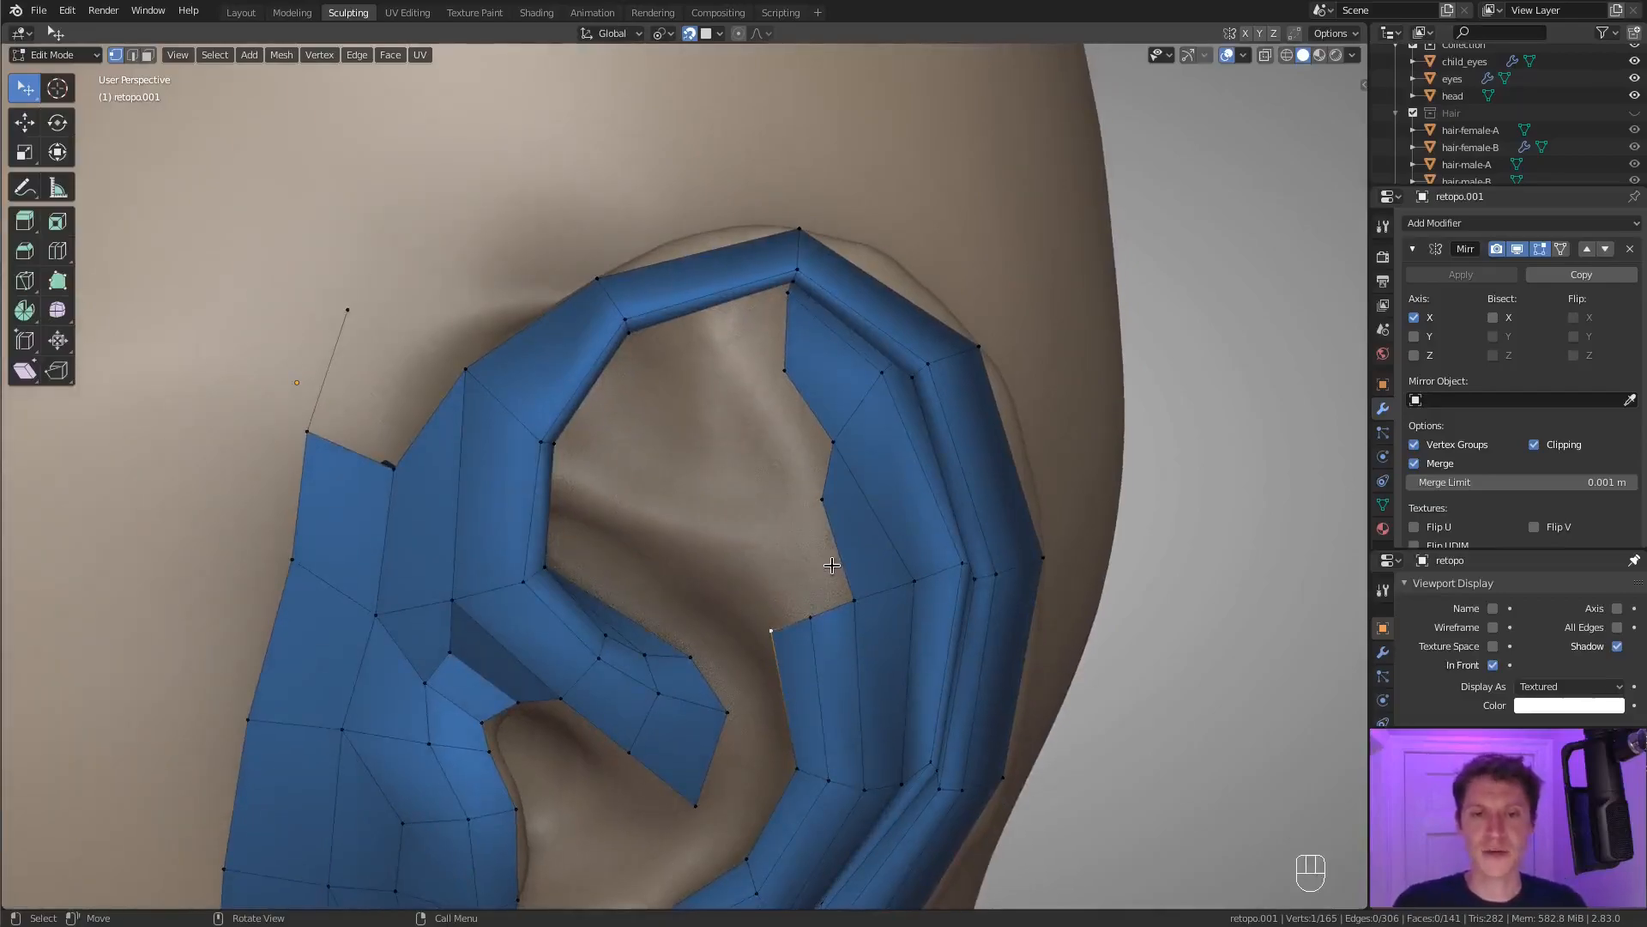
middle_drag(831, 565, 781, 551)
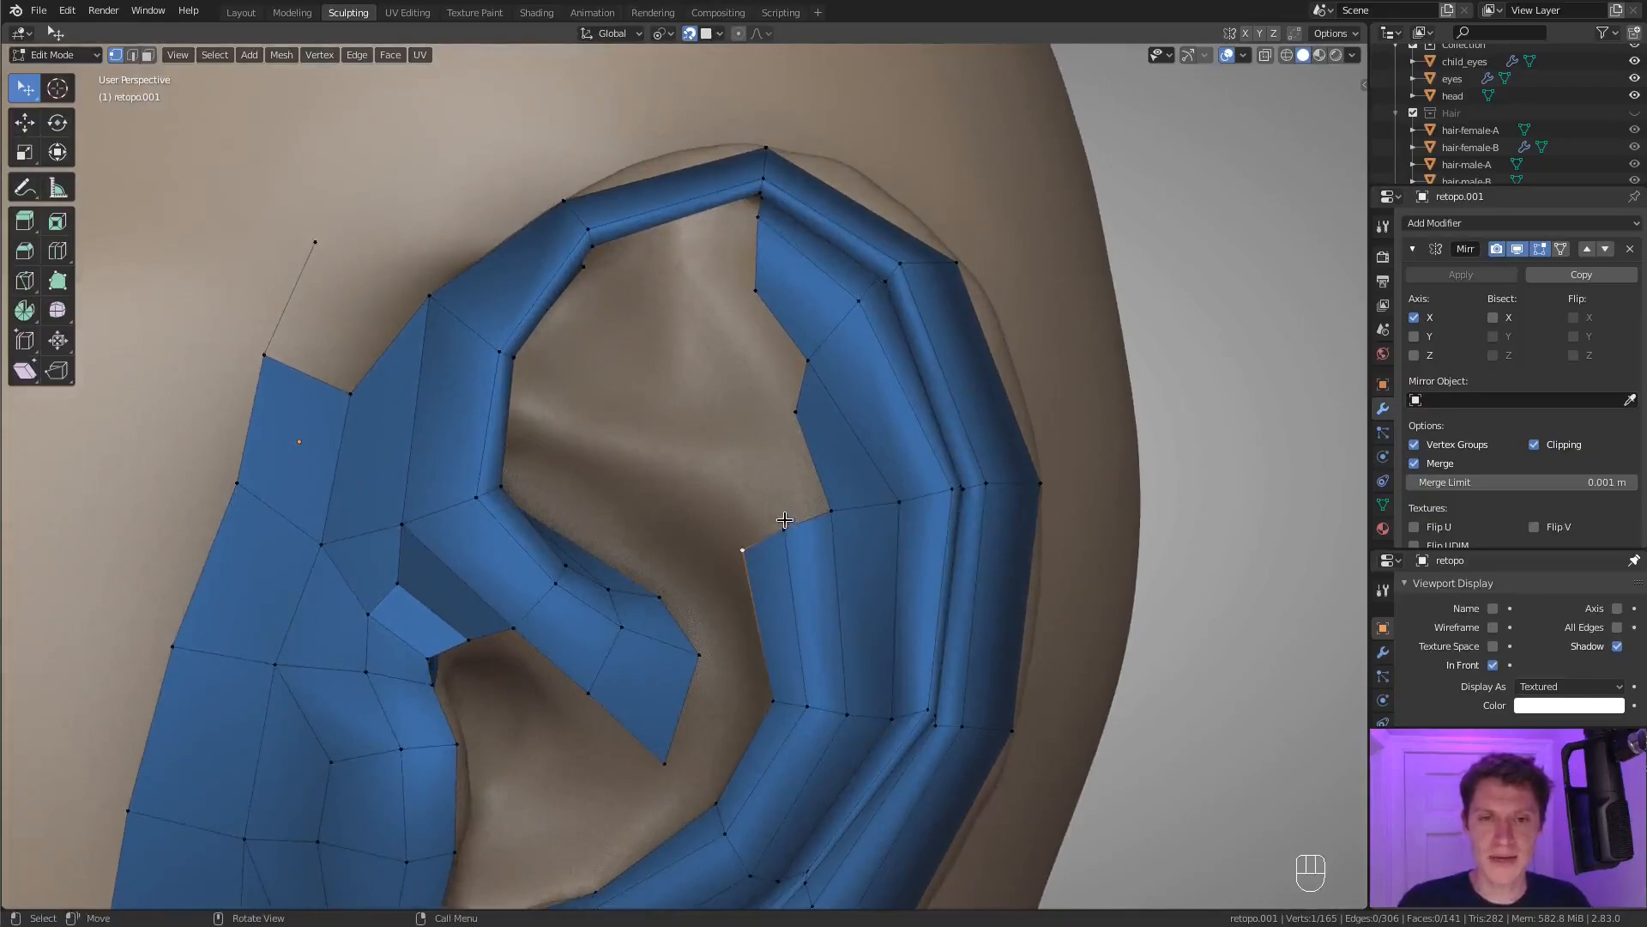
ctrl+right_click(724, 459)
shift+click(753, 448)
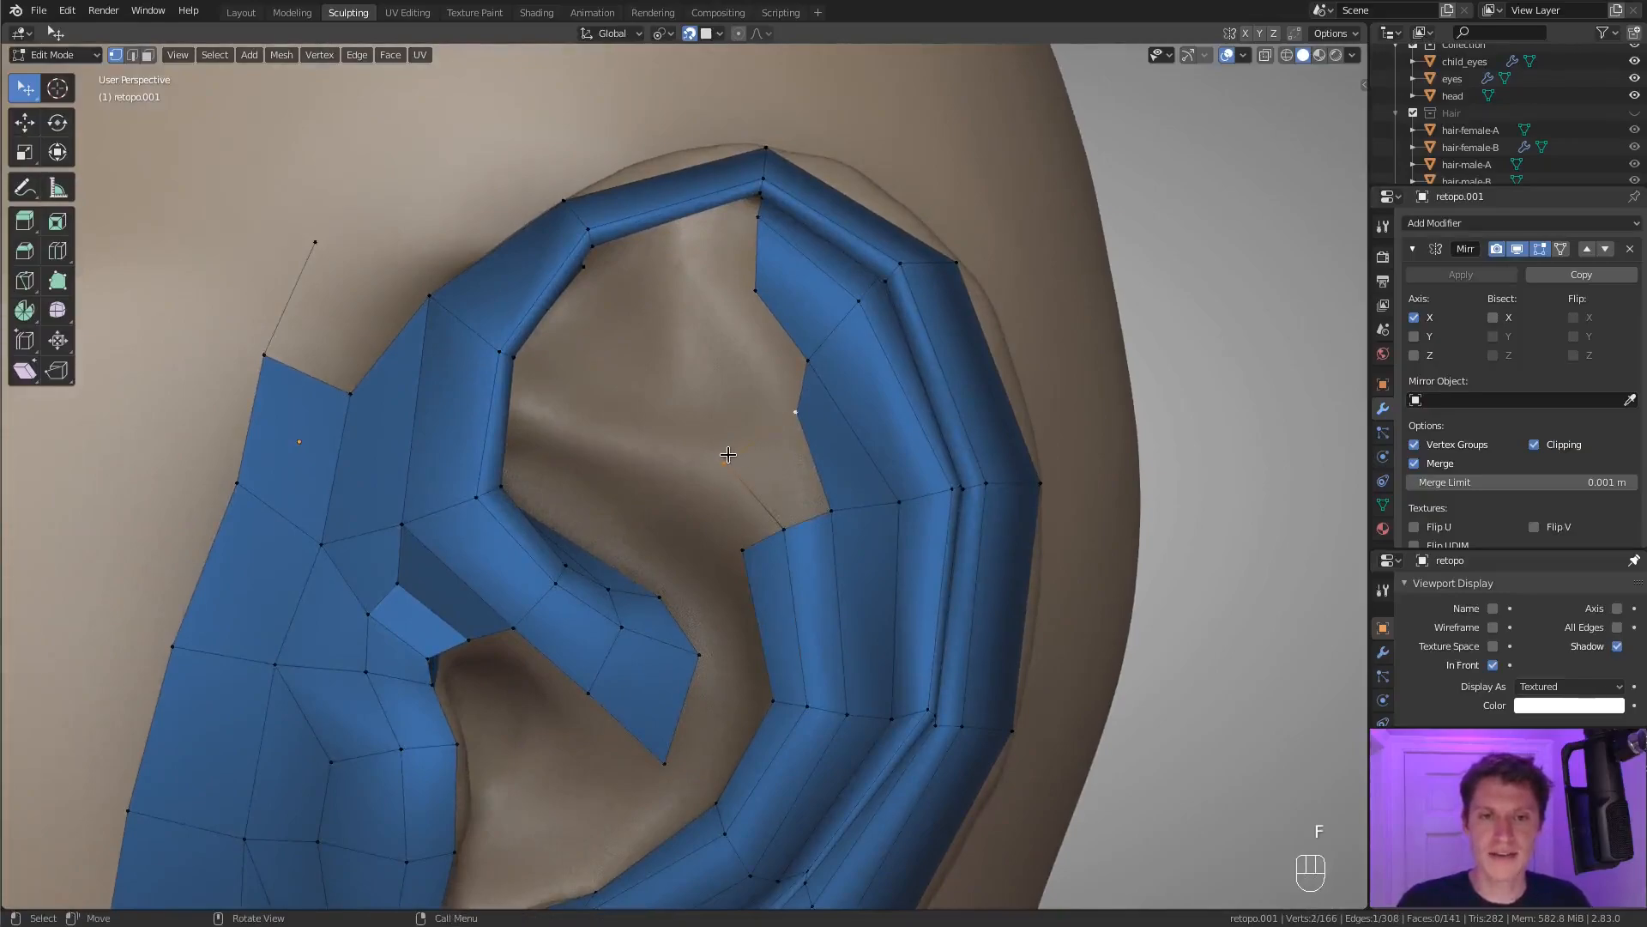
key(ctrl+z)
key(ctrl+z)
key(ctrl+z)
key(ctrl+z)
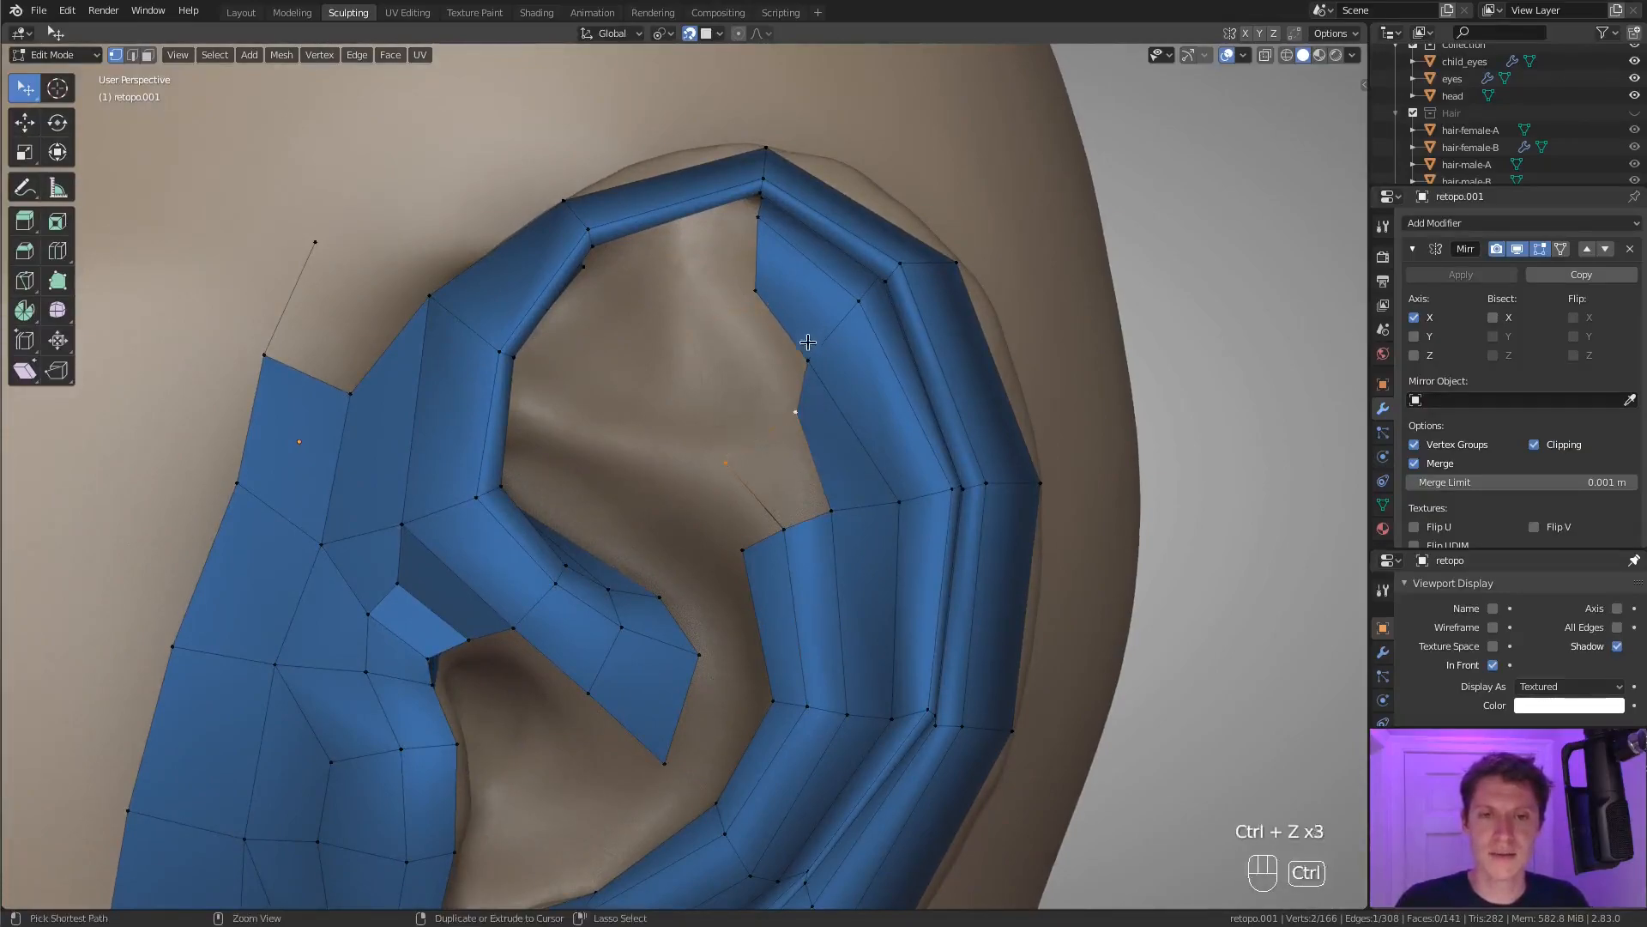
key(f)
key(f)
key(f)
key(f)
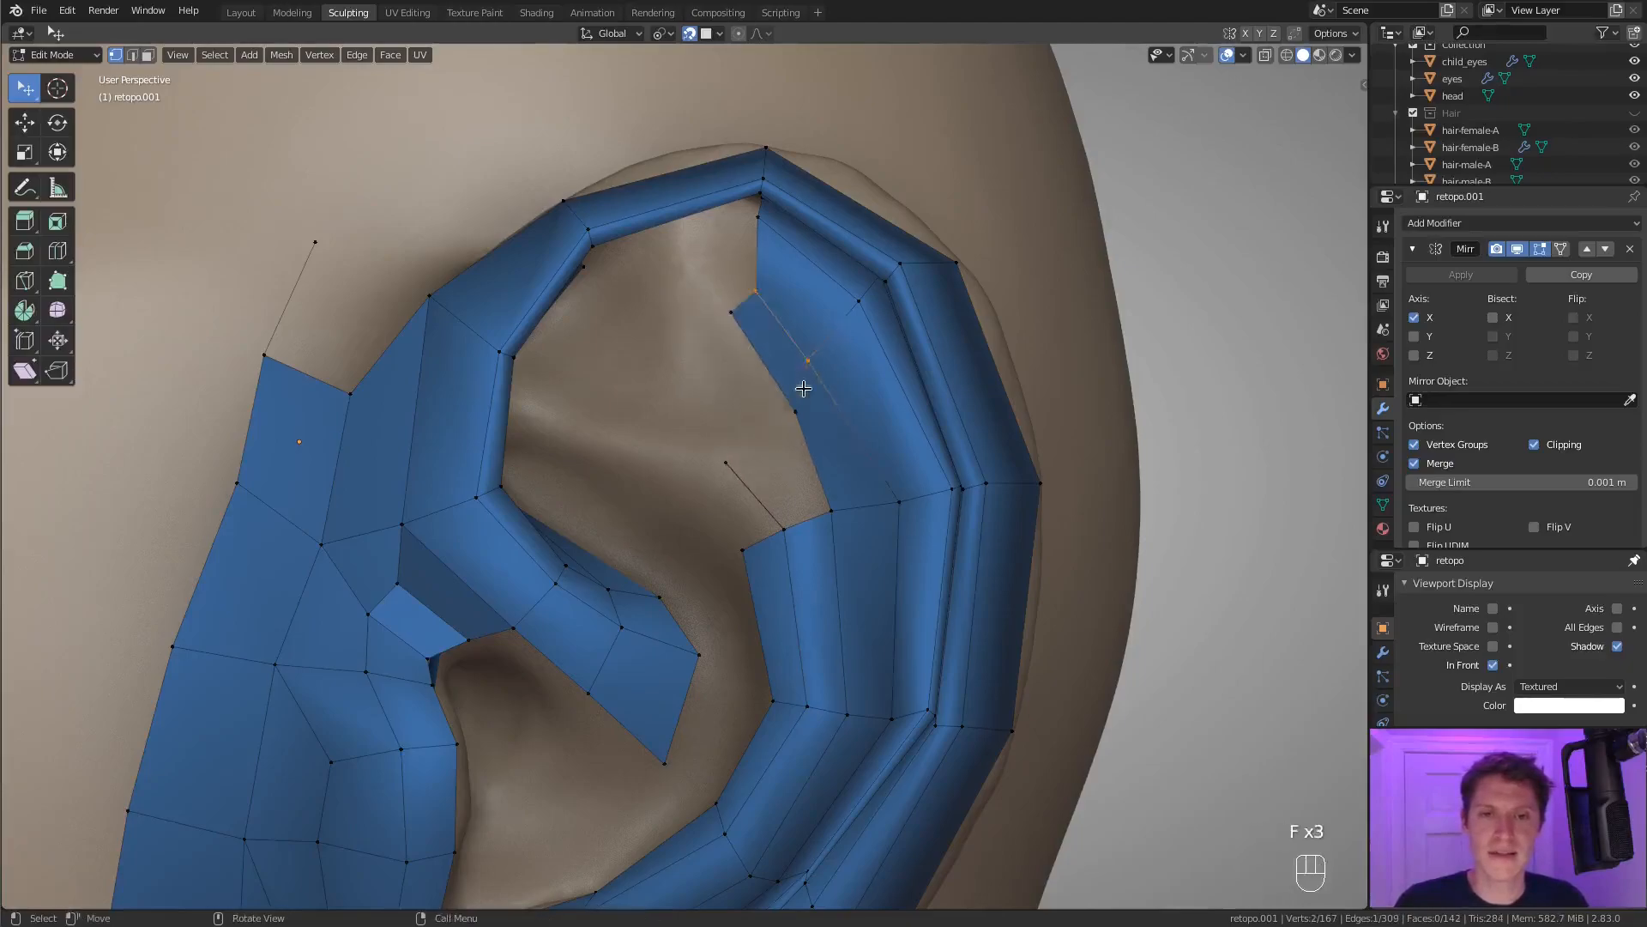
Extrude vertices inward beside the upper antihelix and fill the faces joining them to the groove strip and antihelix.
ctrl+right_click(729, 408)
ctrl+right_click(714, 416)
shift+click(726, 463)
key(f)
shift+middle_drag(729, 314, 736, 384)
ctrl+right_click(711, 398)
shift+click(739, 382)
key(f)
key(f)
key(f)
key(f)
click(732, 533)
key(f)
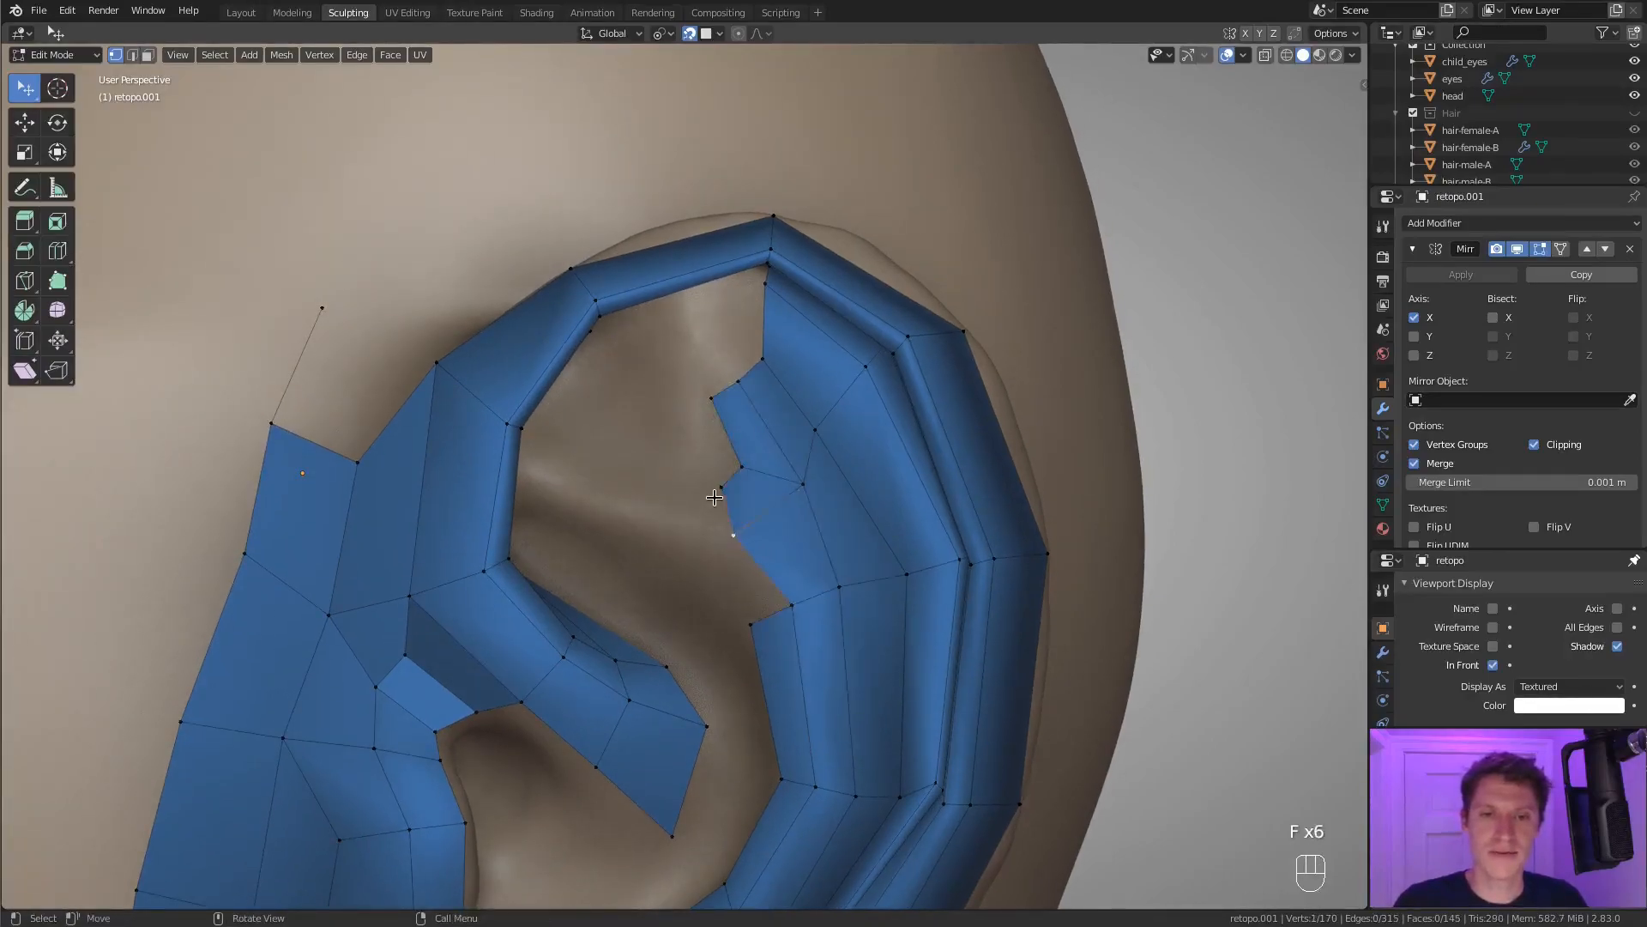
Extrude three vertices inward from the upper antihelix patch across the ridge and connect them to its edge.
ctrl+right_click(631, 474)
ctrl+right_click(629, 512)
shift+click(731, 536)
key(f)
click(630, 512)
ctrl+right_click(634, 556)
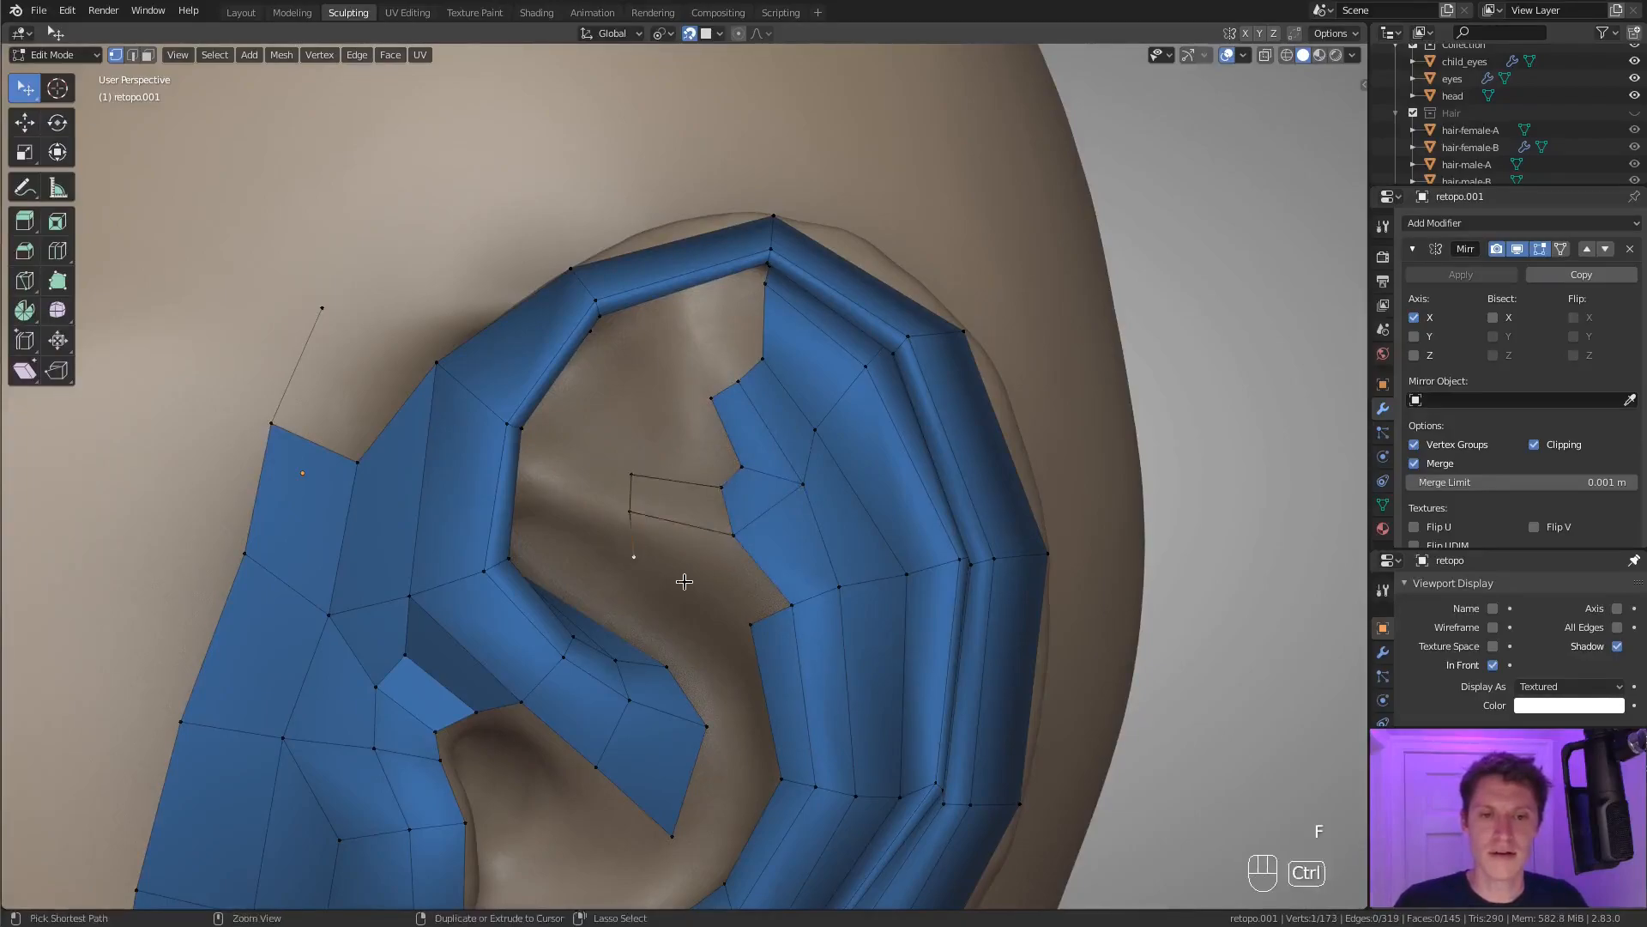
Fill faces between the extruded ridge vertices and the antihelix patch, undoing the unwanted fills.
key(f)
key(f)
key(f)
key(f)
key(ctrl+z)
key(ctrl+z)
key(ctrl+z)
Reposition the vertices along the ridge patch's inner edge and fill the gap between them.
key(f)
click(610, 567)
Move the ridge patch's upper corner vertex and fill the faces between it and the groove strip.
key(f)
key(ctrl+z)
key(g)
click(601, 552)
click(628, 513)
shift+click(630, 478)
key(f)
click(616, 434)
key(g)
middle_drag(704, 462, 658, 493)
click(629, 432)
key(g)
click(681, 378)
shift+click(631, 425)
key(f)
key(f)
key(f)
Extrude a vertex from the patch's upper edge under the top of the helix and fill the adjoining faces.
scroll(670, 503, up, 1)
click(722, 446)
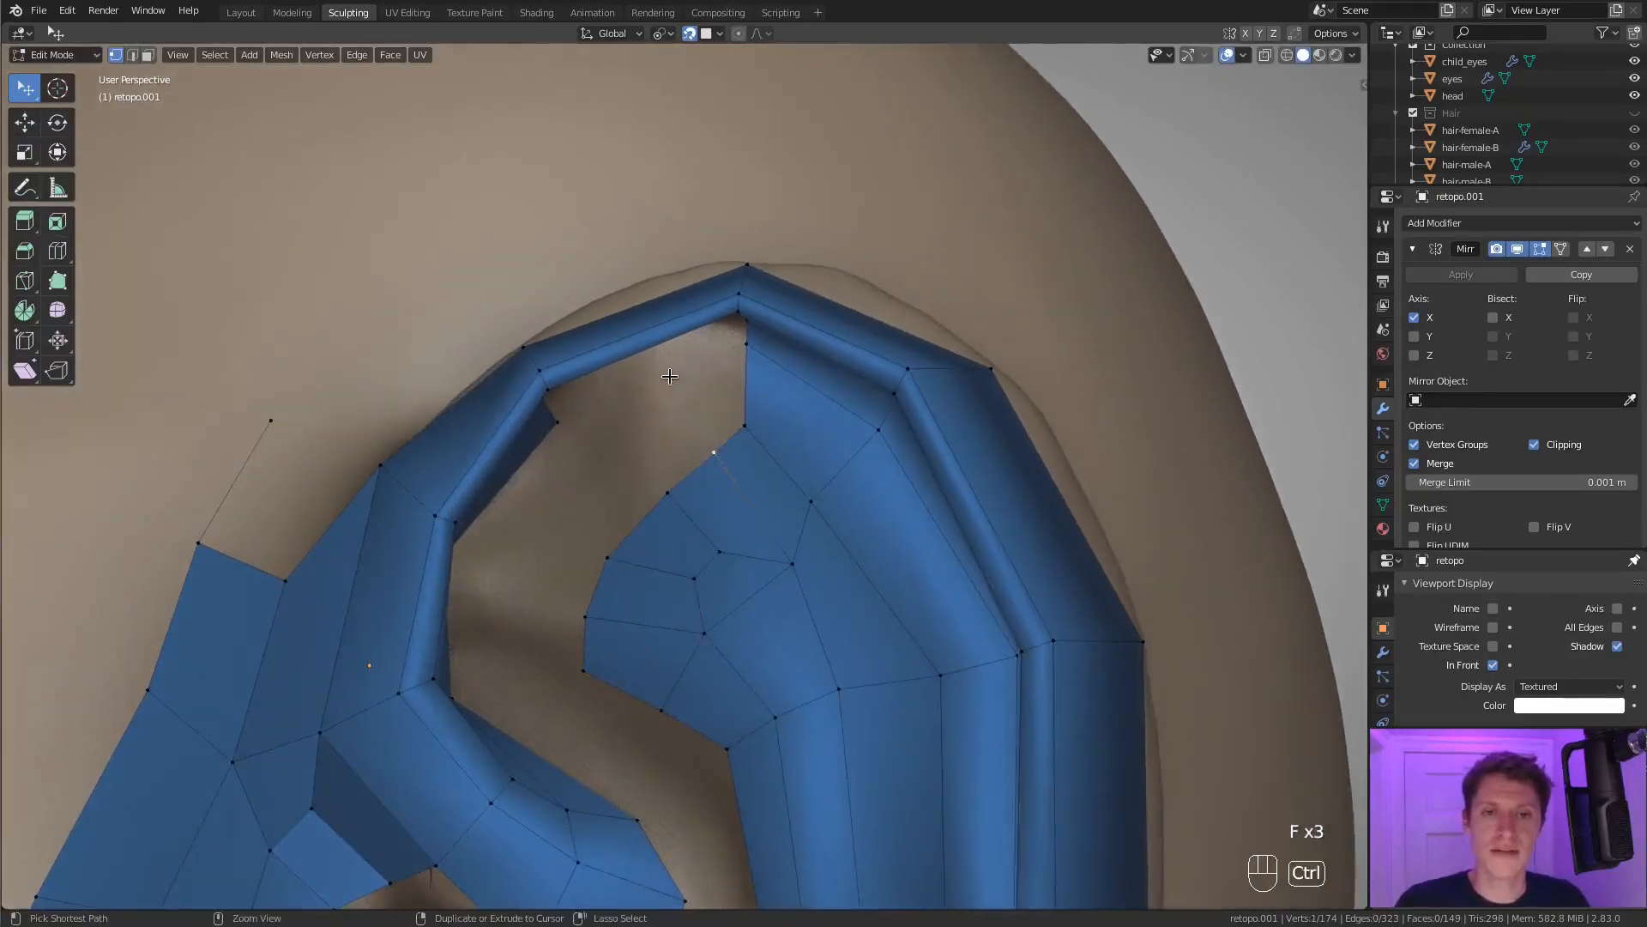
ctrl+right_click(673, 369)
key(f)
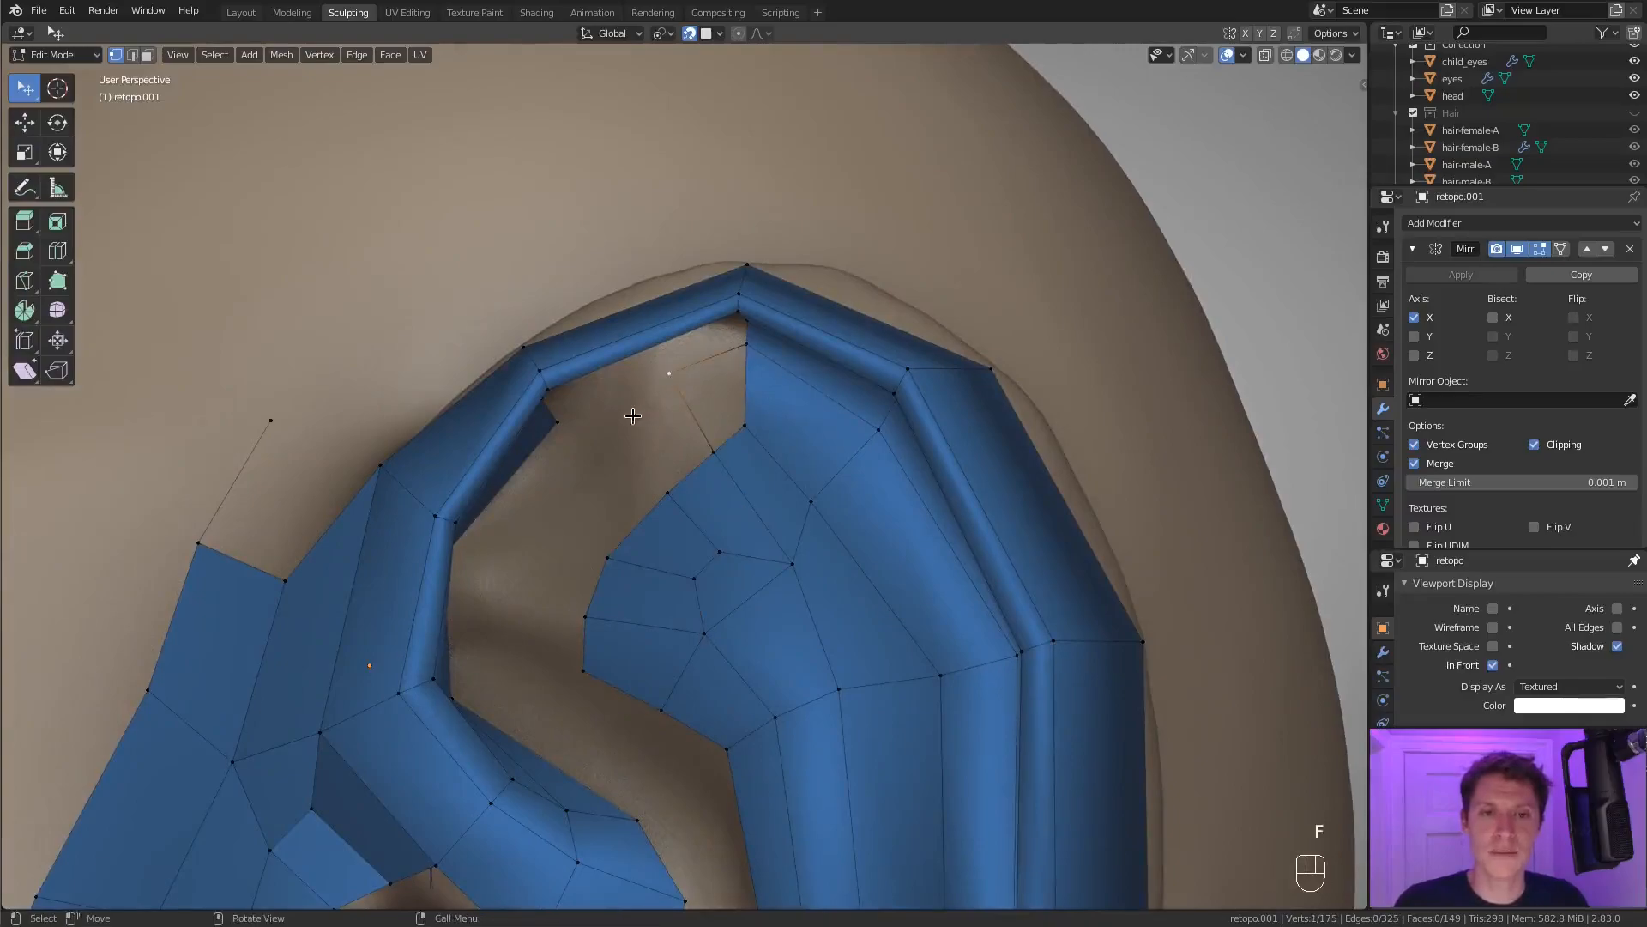
key(f)
key(f)
key(f)
key(f)
middle_drag(710, 376, 679, 364)
shift+middle_drag(679, 365, 669, 410)
scroll(669, 446, up, 3)
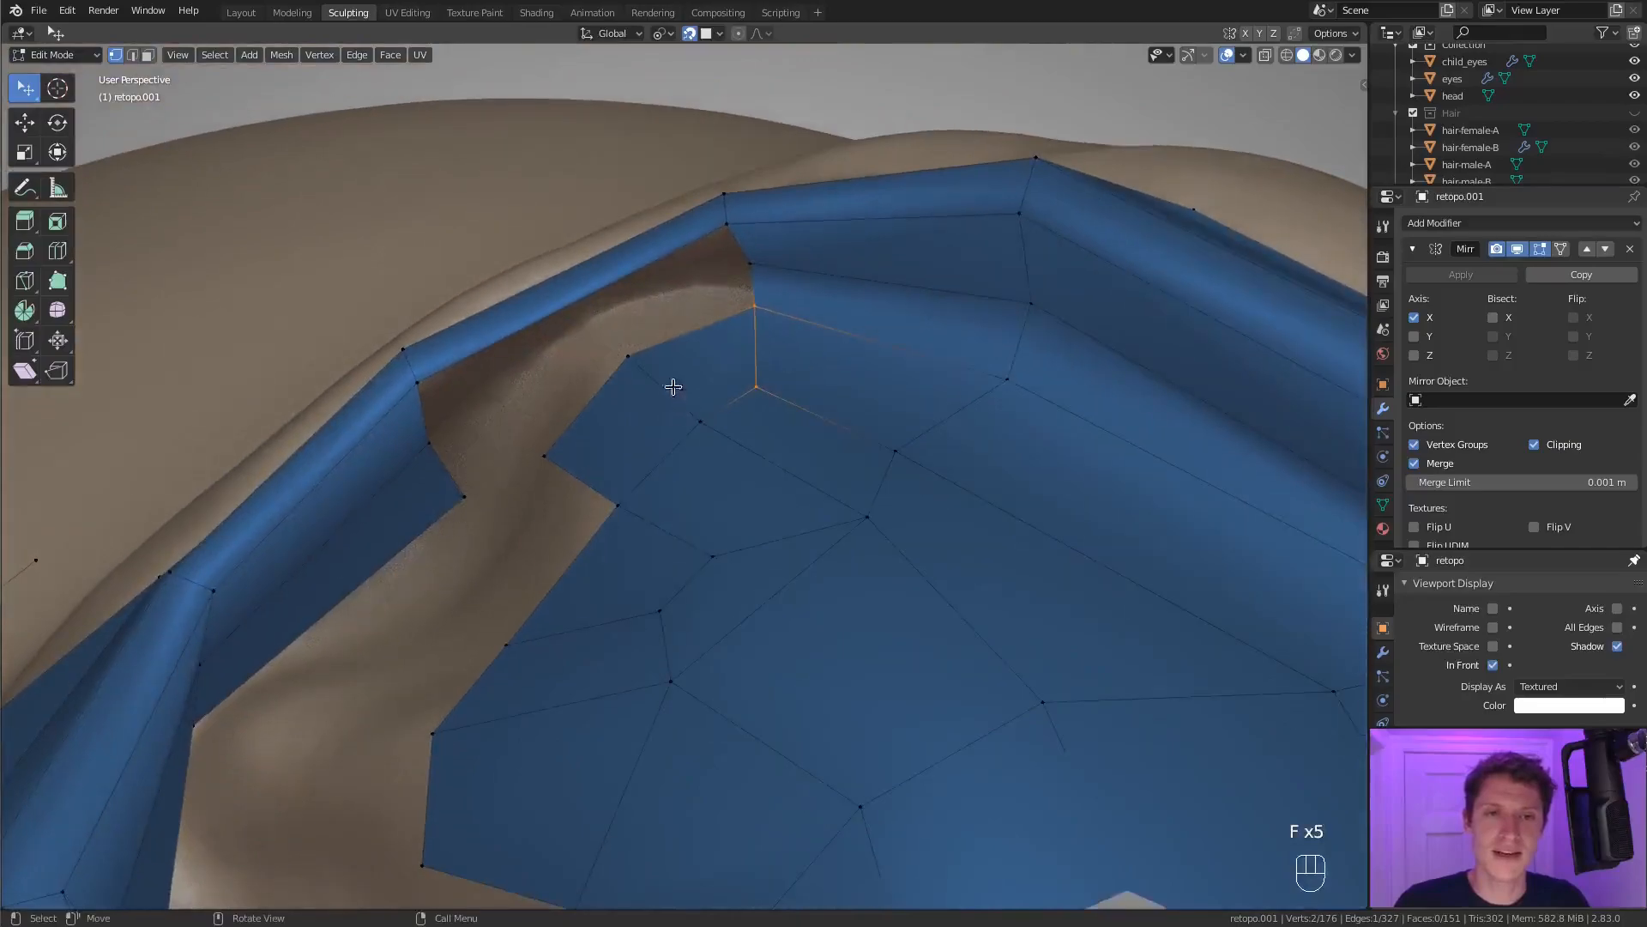
Connect the vertex chain under the helix to the front inner rim and fill the faces along it.
click(417, 383)
key(f)
key(f)
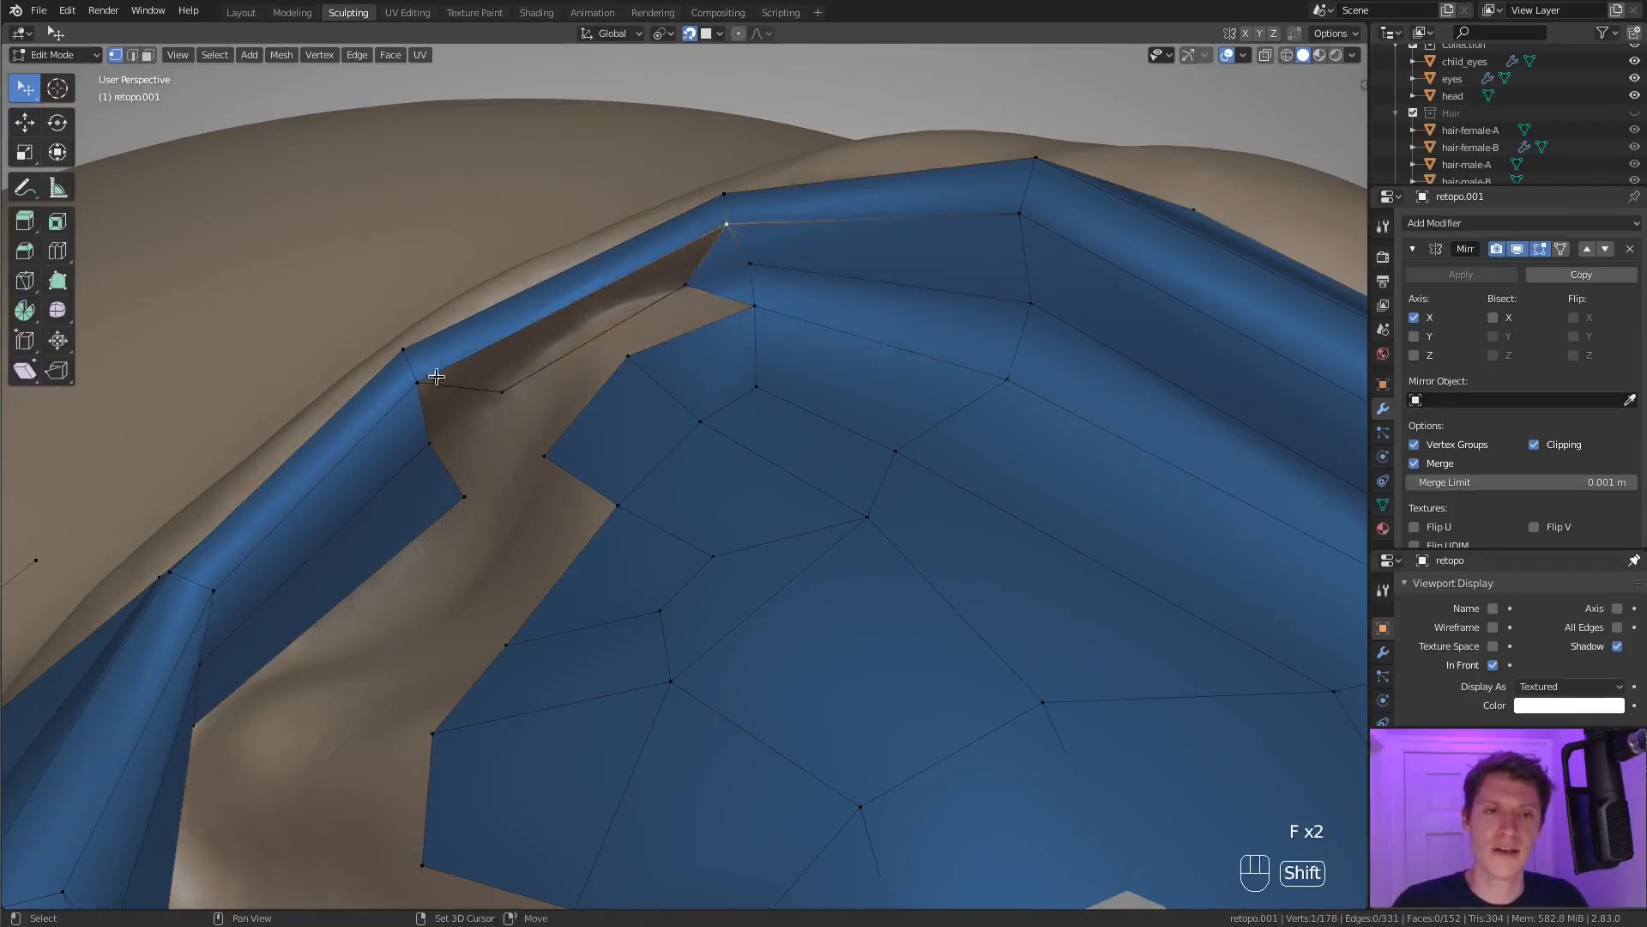
key(f)
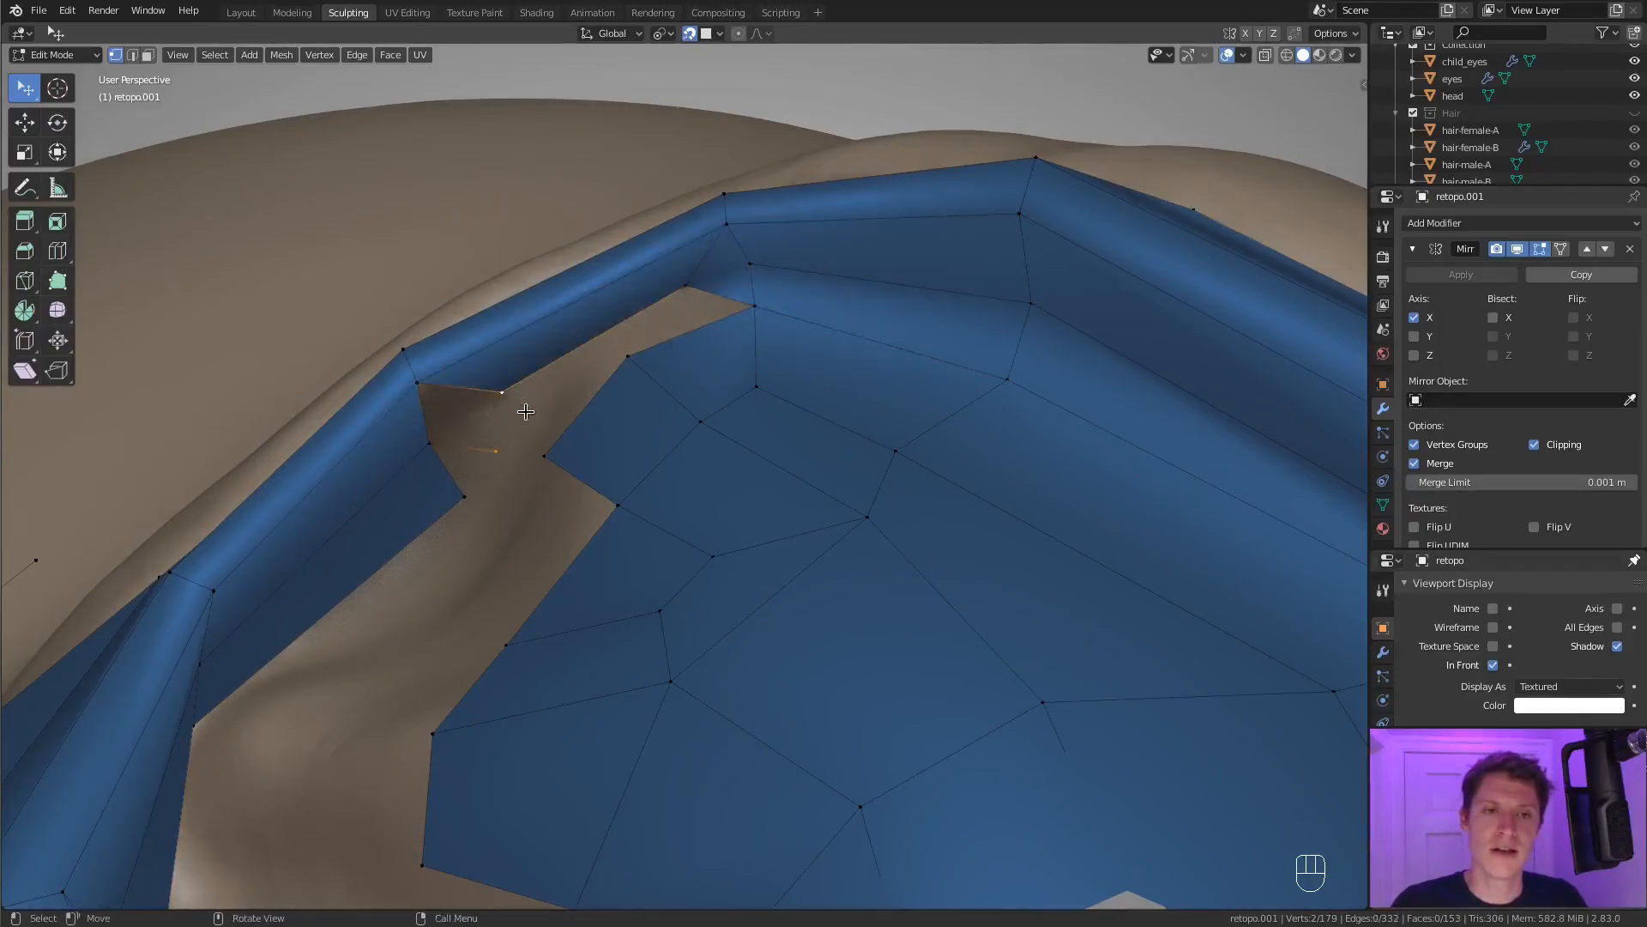
key(ctrl+z)
Nudge the patch's upper edge vertex and fill the face between it and the chain under the helix.
click(635, 369)
key(g)
click(641, 381)
click(690, 291)
shift+click(753, 305)
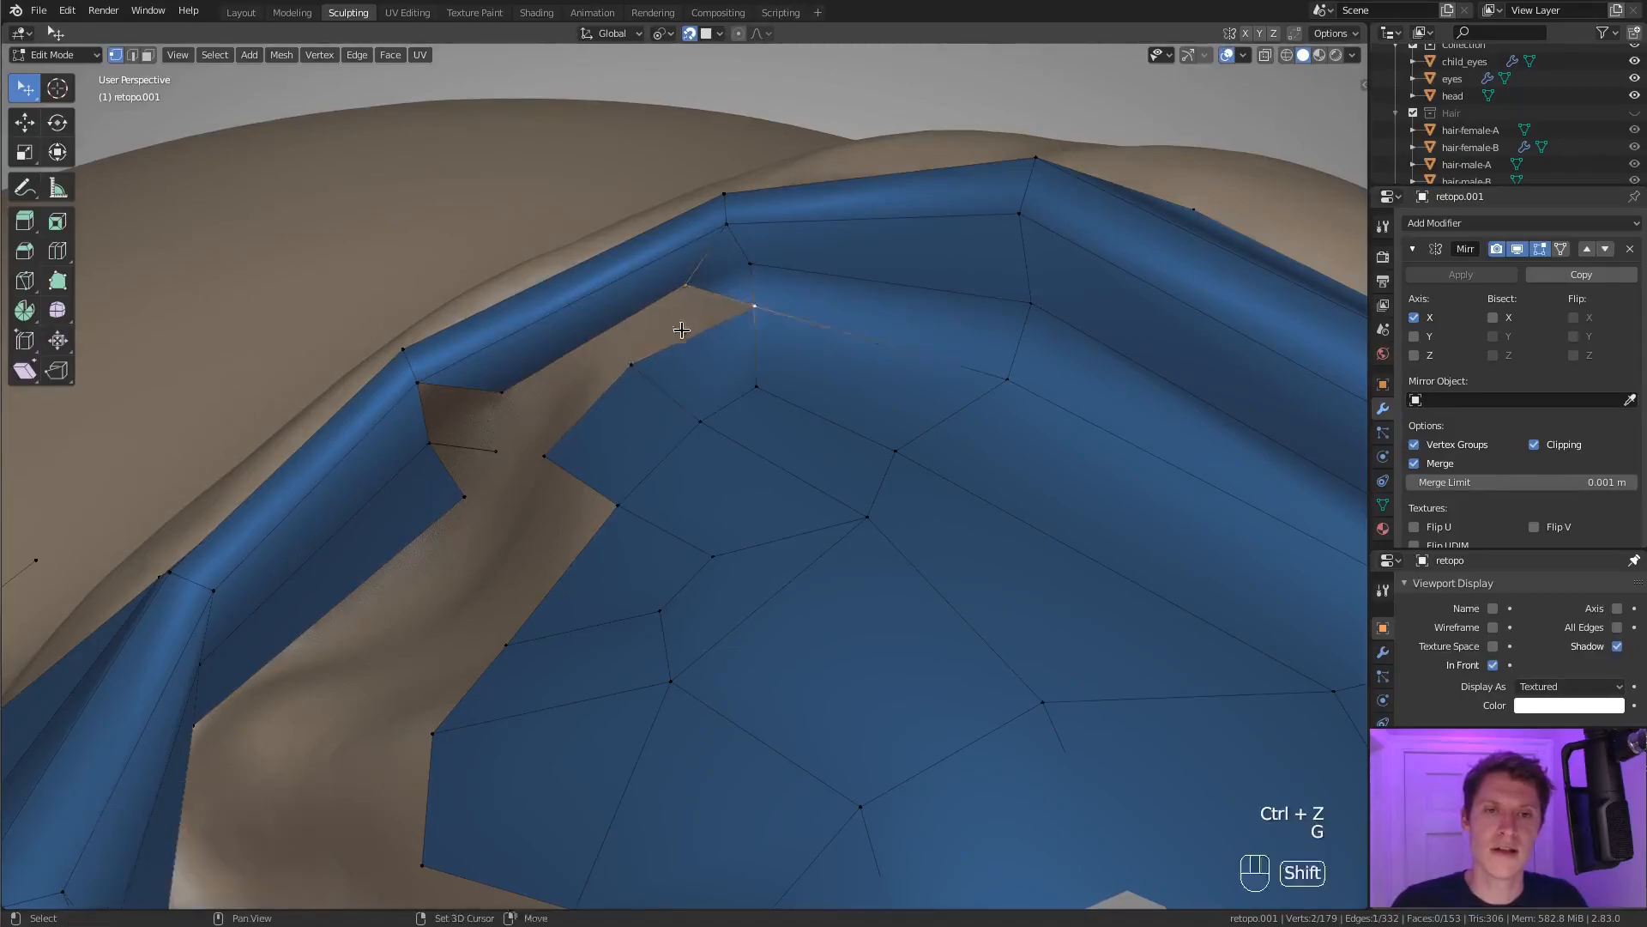
key(f)
Move the groove vertex under the helix top, remove the stray vertex and fill the faces at the groove's front end.
click(753, 265)
key(g)
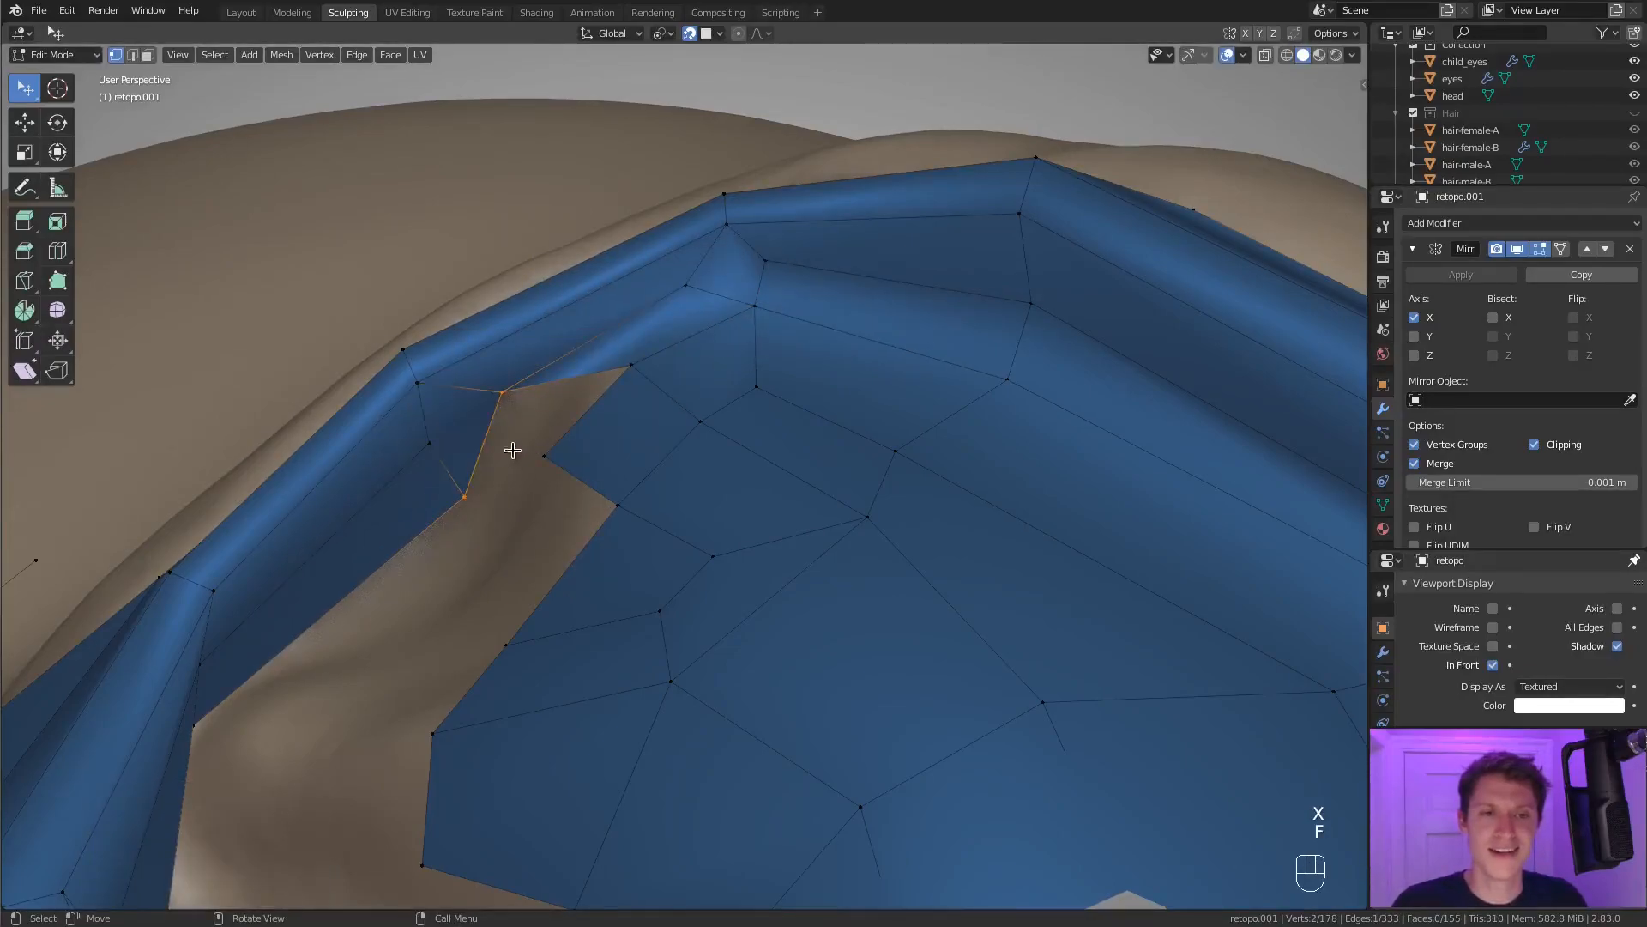
shift+click(623, 364)
key(f)
key(a)
key(a)
key(a)
Reposition two vertices along the lower edge of the new faces under the helix top.
middle_drag(691, 419, 802, 429)
shift+middle_drag(802, 429, 697, 415)
click(694, 413)
key(g)
click(656, 399)
click(618, 460)
key(g)
click(568, 462)
middle_drag(588, 471, 562, 496)
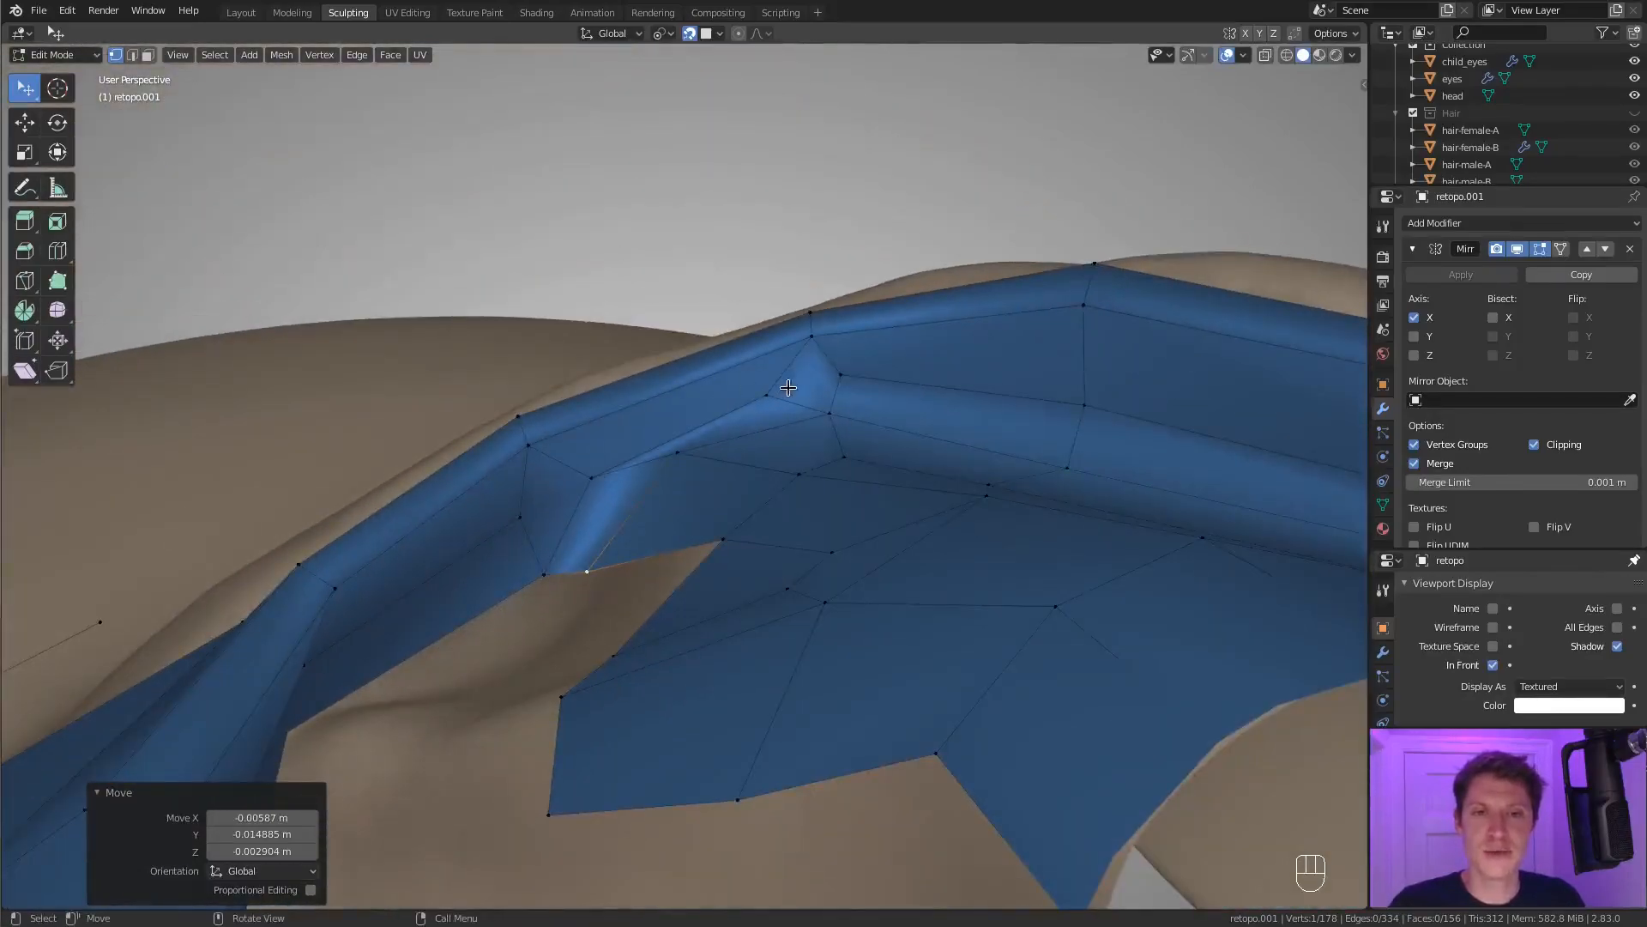
Try to slide the edge at the patch's upper inner corner along the surrounding faces.
middle_drag(823, 450, 786, 389)
middle_drag(711, 513, 846, 471)
shift+click(850, 471)
key(g)
key(g)
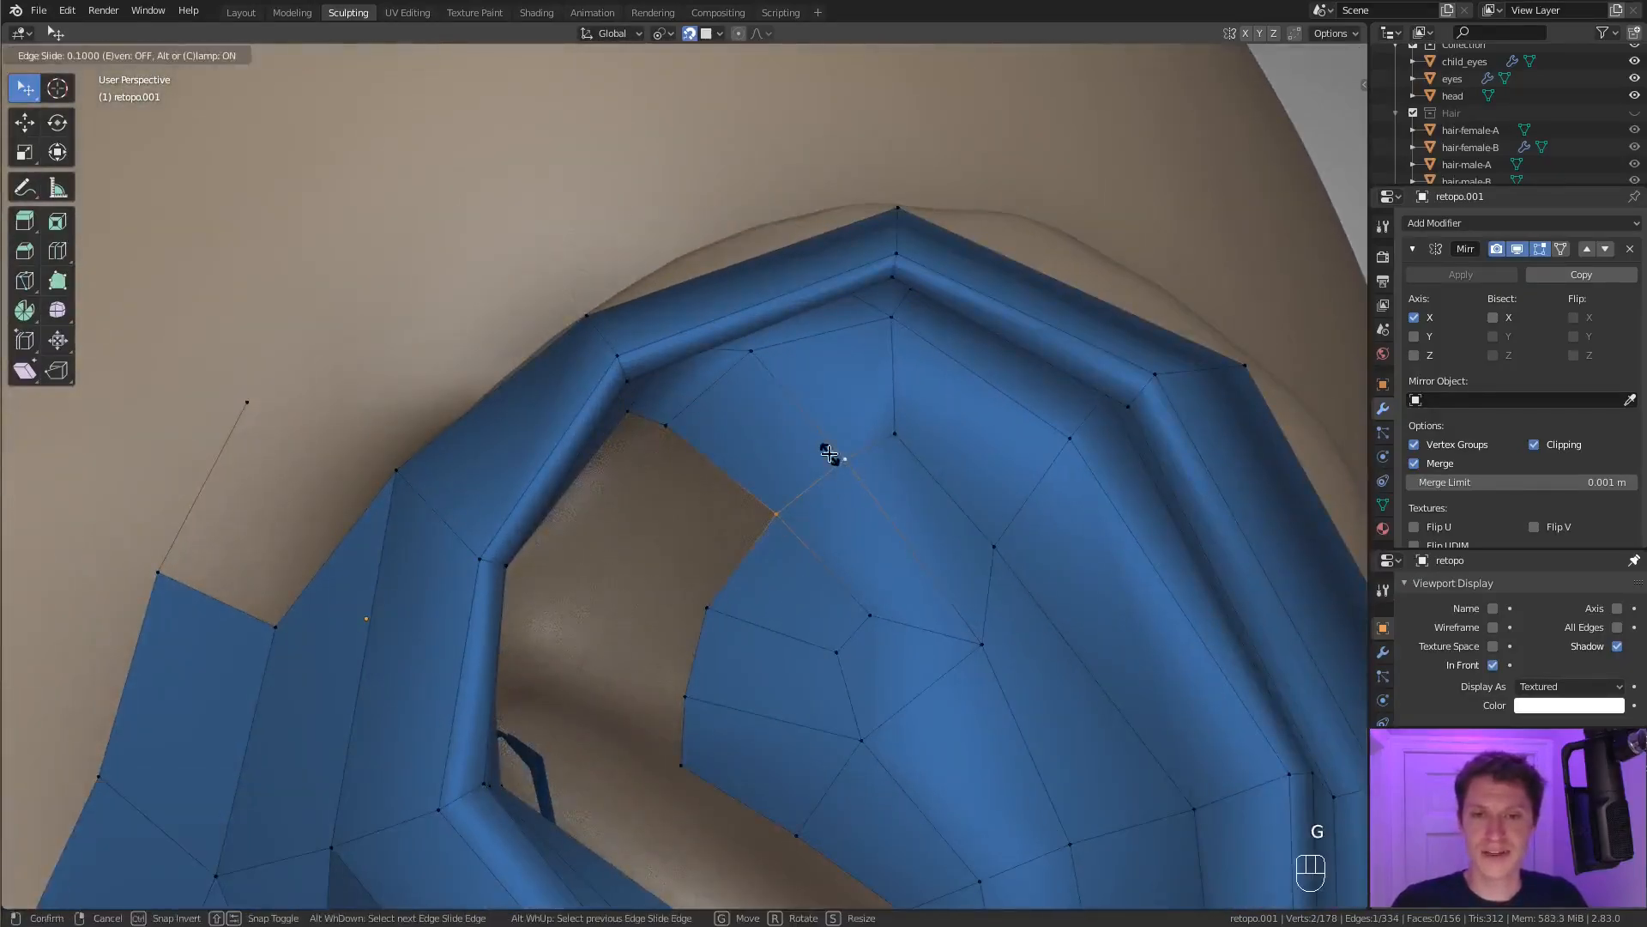
right_click(829, 455)
scroll(824, 438, down, 4)
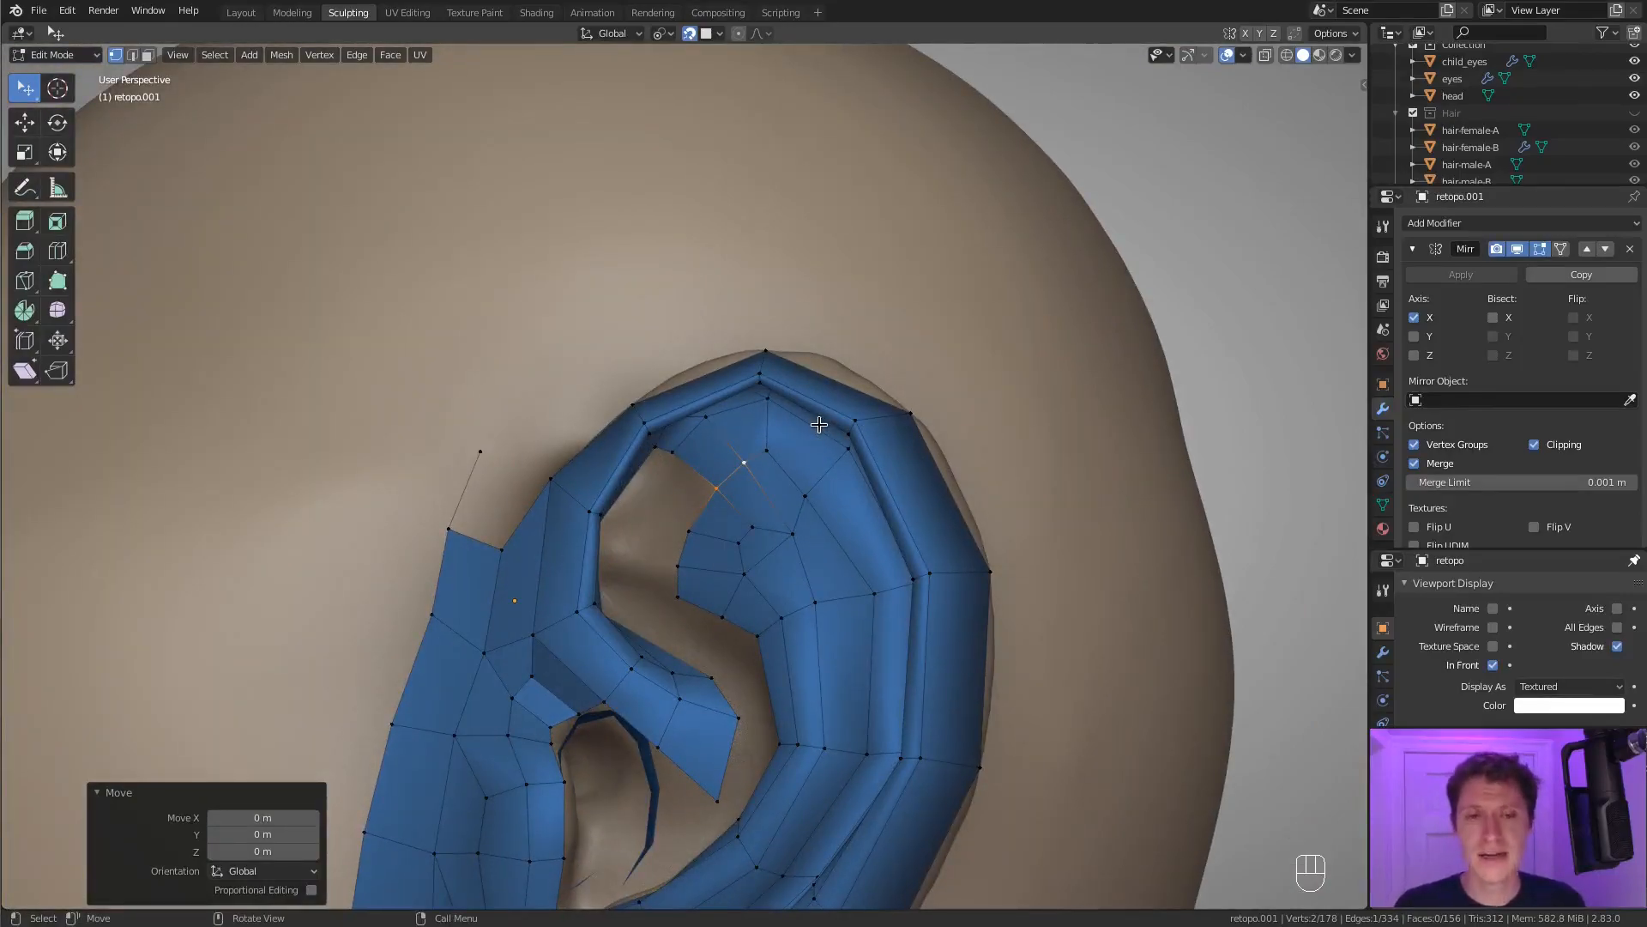
Extrude a chain of vertices from the helix's front inner rim into the open fossa and fill the first face there.
ctrl+middle_drag(794, 423, 602, 476)
click(644, 439)
mouse_move(602, 476)
shift+middle_down()
mouse_move(643, 475)
mouse_move(585, 526)
mouse_move(583, 497)
shift+middle_up()
ctrl+middle_drag(582, 497, 658, 453)
click(558, 431)
middle_drag(777, 448, 614, 401)
scroll(607, 507, up, 2)
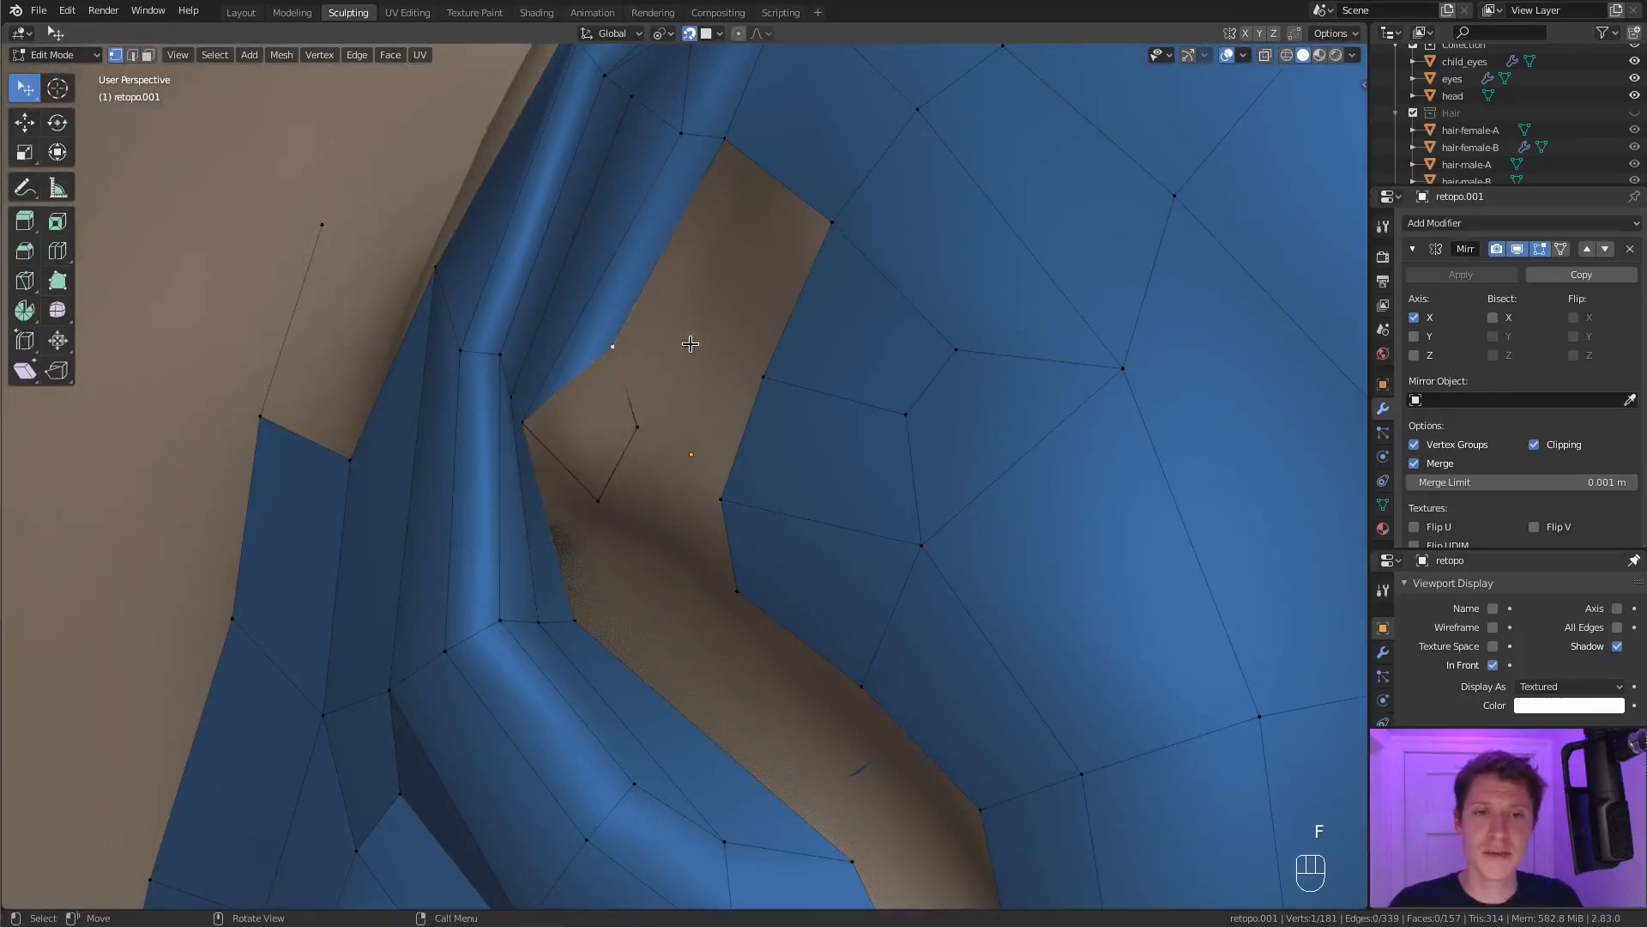
Fill the faces between the front helix rim's vertex chain and the ridge patch.
key(f)
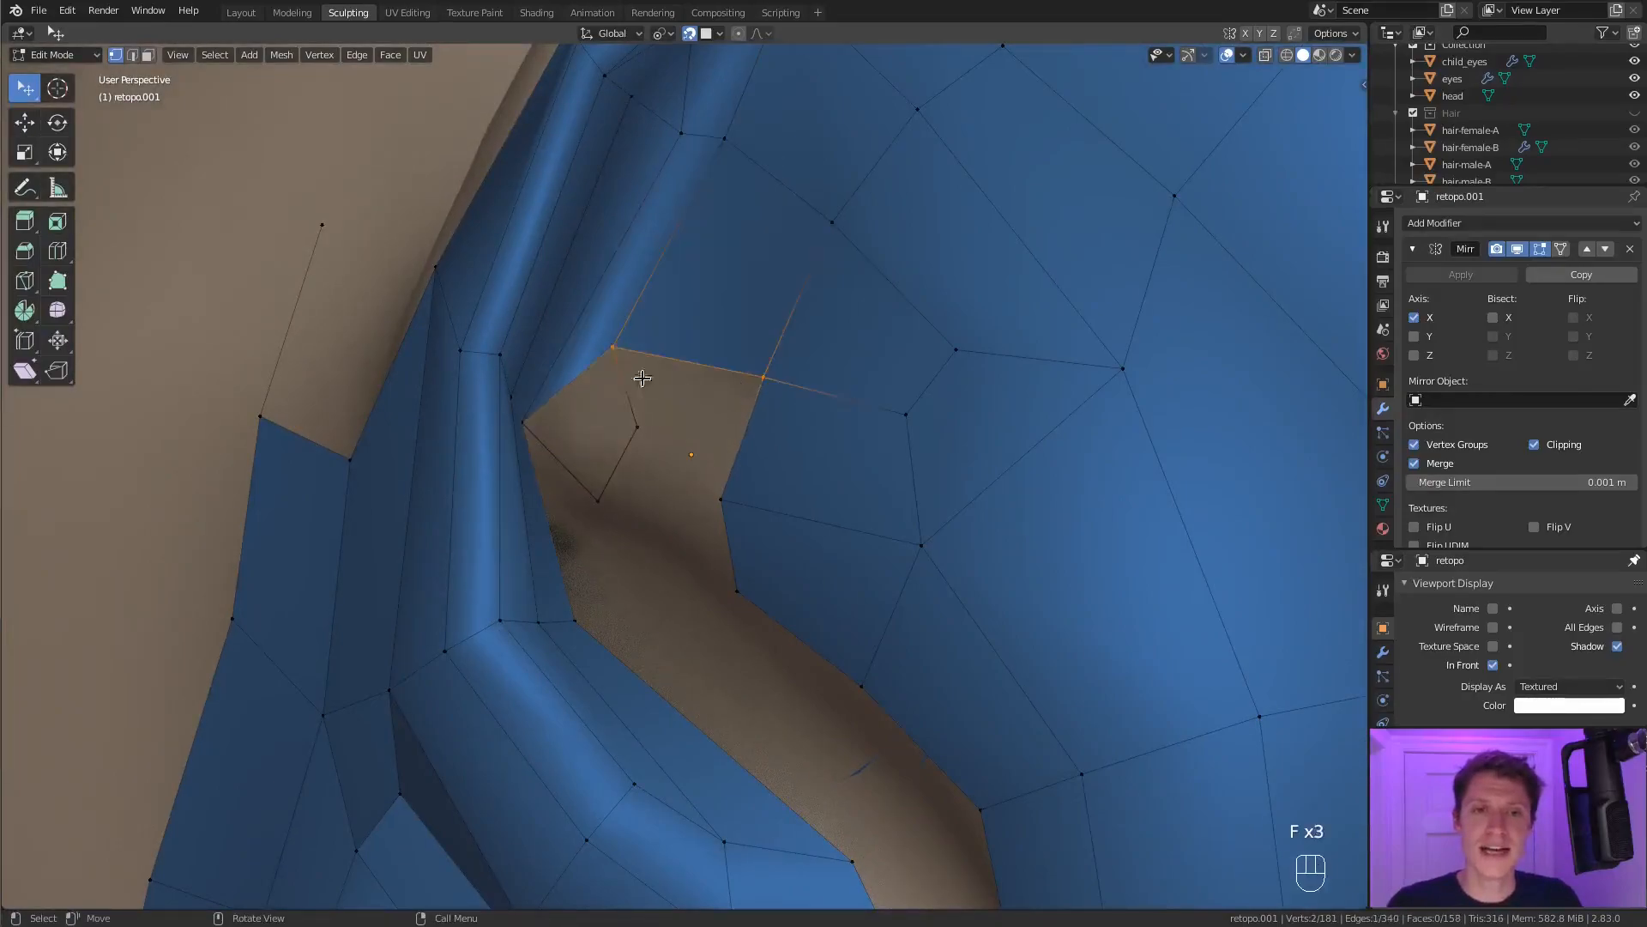
key(f)
shift+click(792, 367)
middle_drag(793, 367, 717, 456)
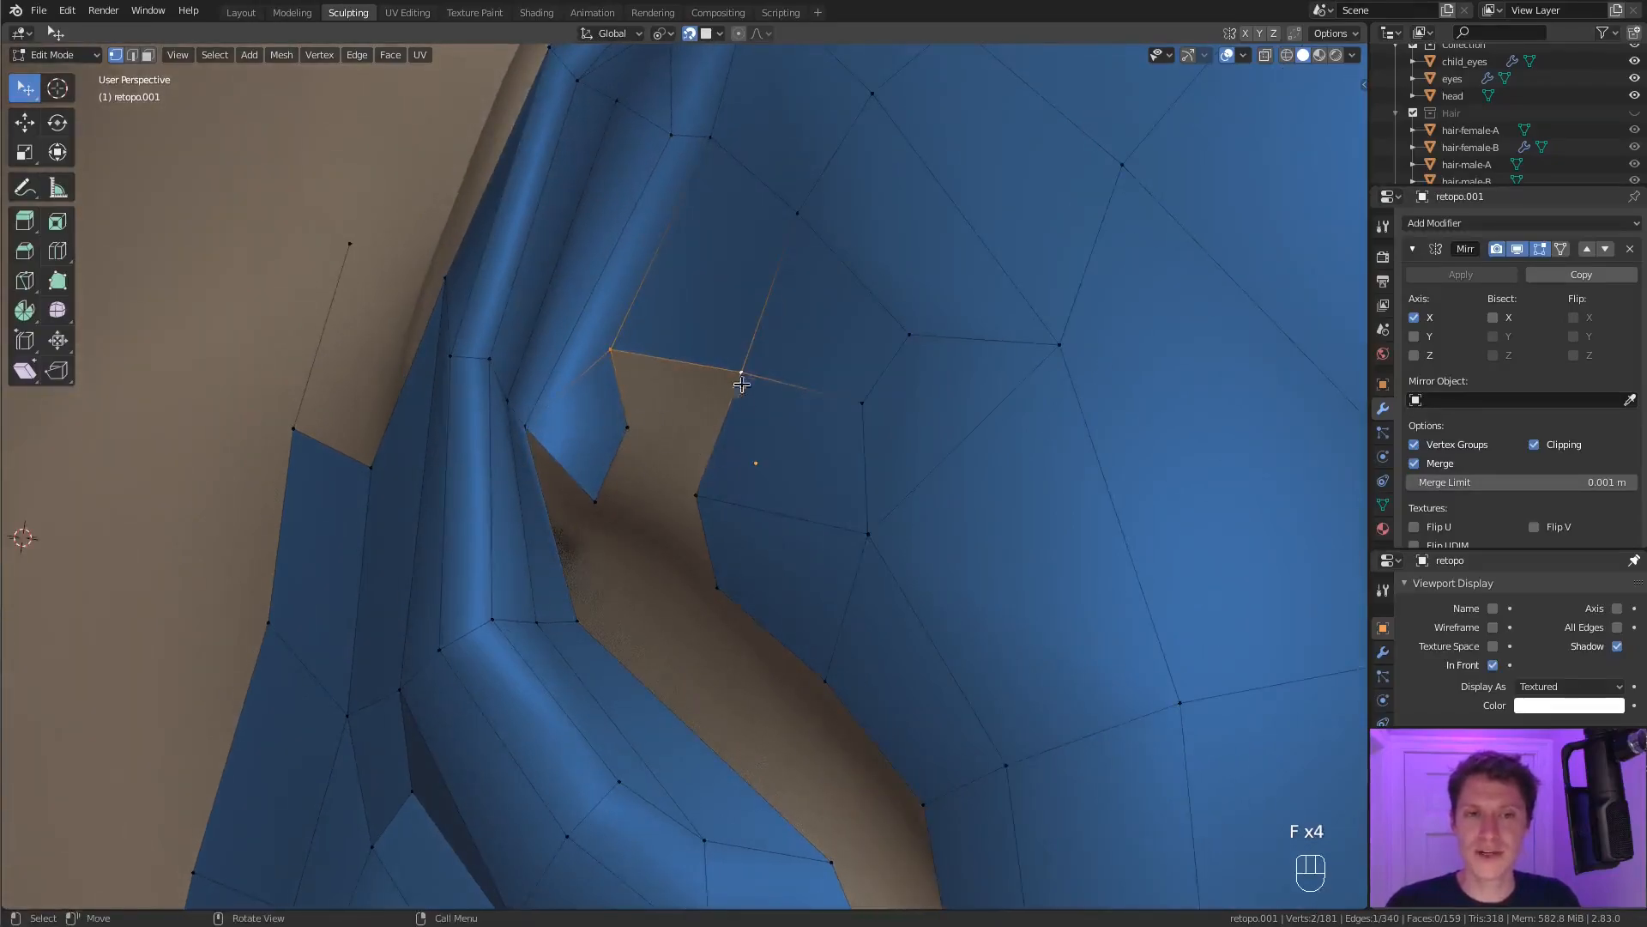
key(f)
middle_drag(624, 495, 691, 630)
key(f)
Reposition a vertex along the lower edge of the filled fossa patch.
click(798, 519)
middle_drag(690, 631, 878, 534)
key(g)
click(841, 508)
Fill faces bridging the gap between the tip of the crus and the inner edge of the antihelix.
click(899, 631)
shift+click(784, 549)
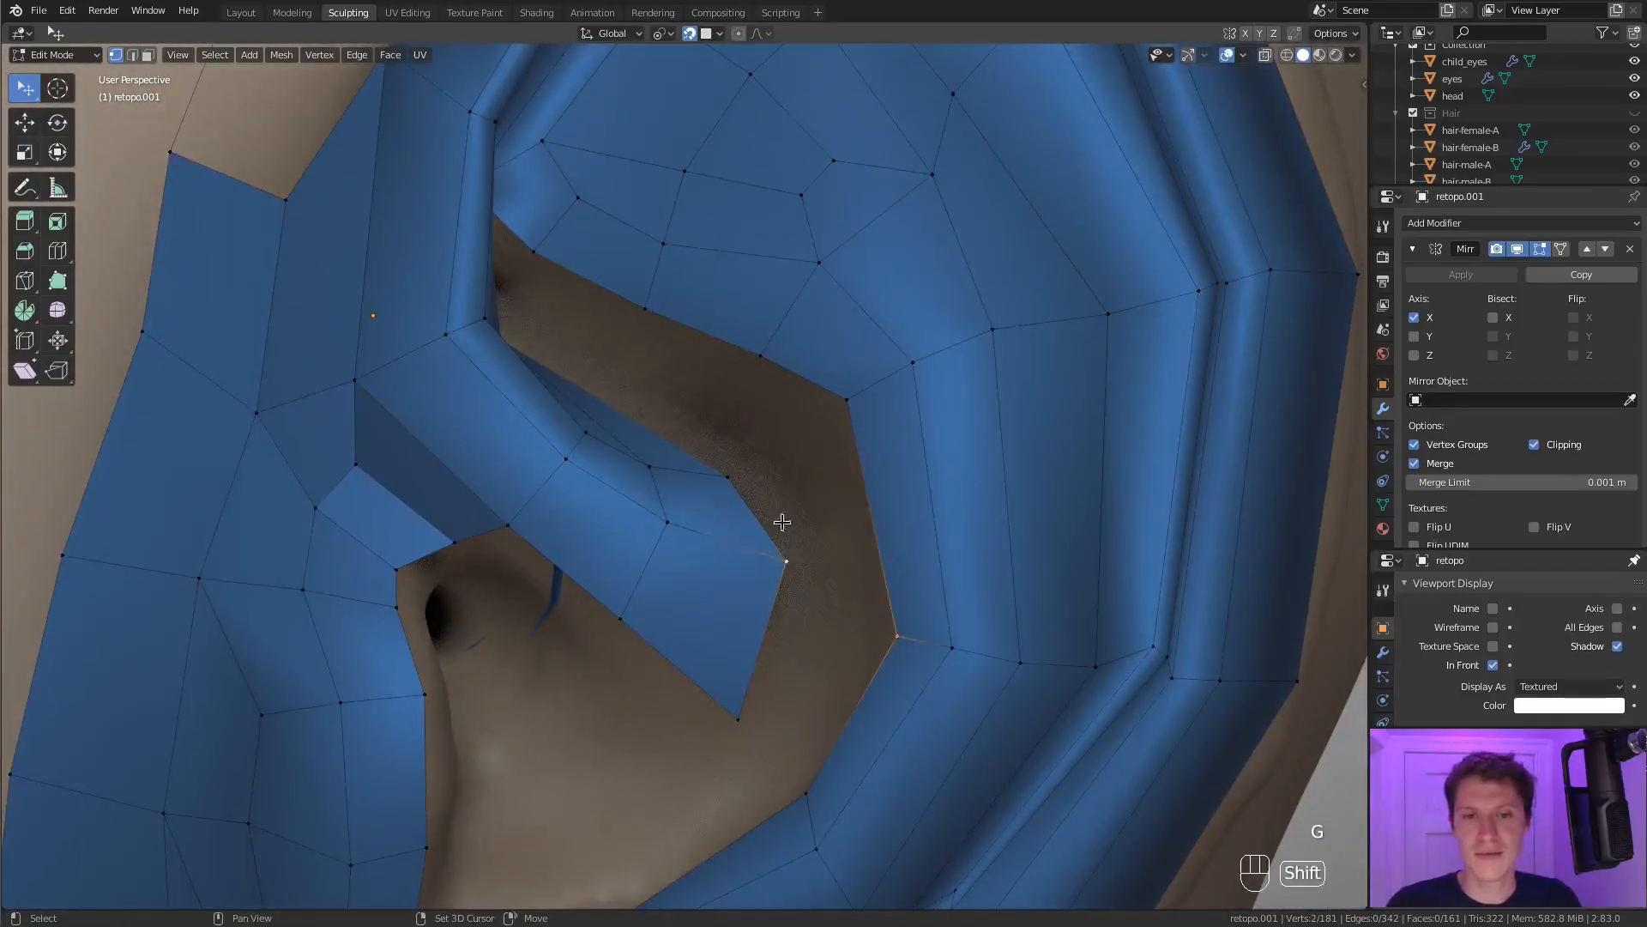
key(f)
key(f)
key(f)
middle_drag(746, 373, 636, 332)
key(f)
middle_drag(558, 293, 780, 529)
key(ctrl+z)
Add an edge loop through the bridging face beside the crus tip and reposition its vertices.
key(ctrl+r)
double_click(861, 661)
click(827, 622)
middle_drag(827, 622, 890, 644)
shift+click(902, 706)
key(g)
click(908, 689)
click(890, 645)
click(898, 703)
key(g)
click(893, 684)
click(846, 604)
Extrude vertices into the remaining fossa gap above the crus and fill faces from them to the surrounding mesh.
middle_drag(843, 592, 821, 551)
ctrl+middle_drag(821, 551, 737, 494)
click(584, 420)
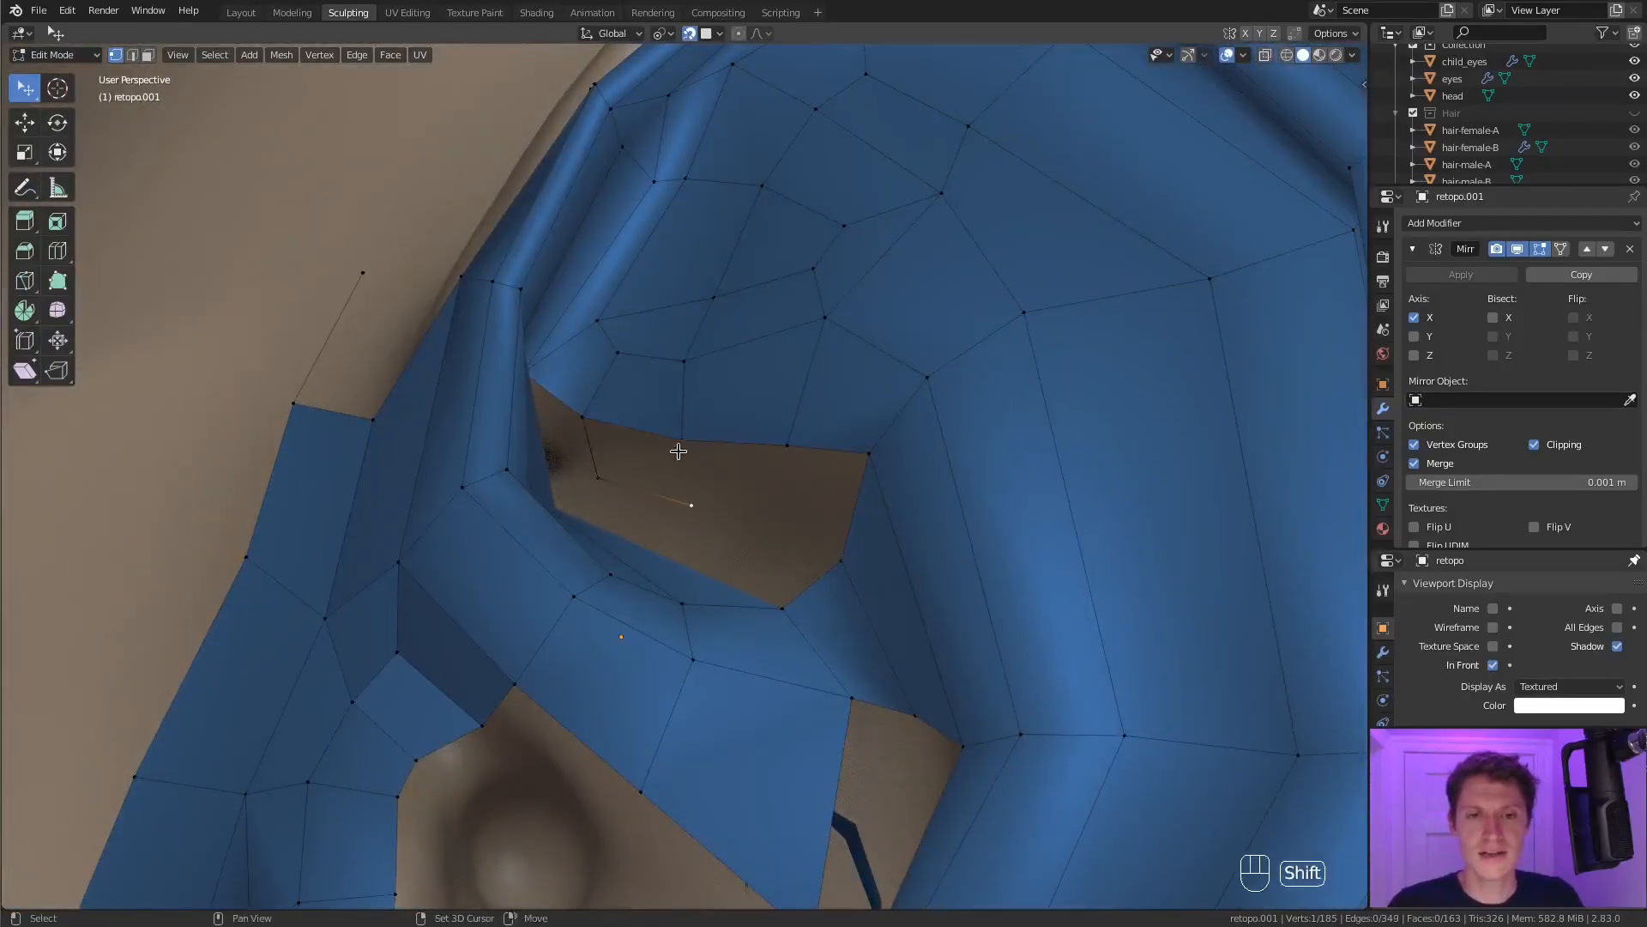
middle_drag(547, 377, 547, 385)
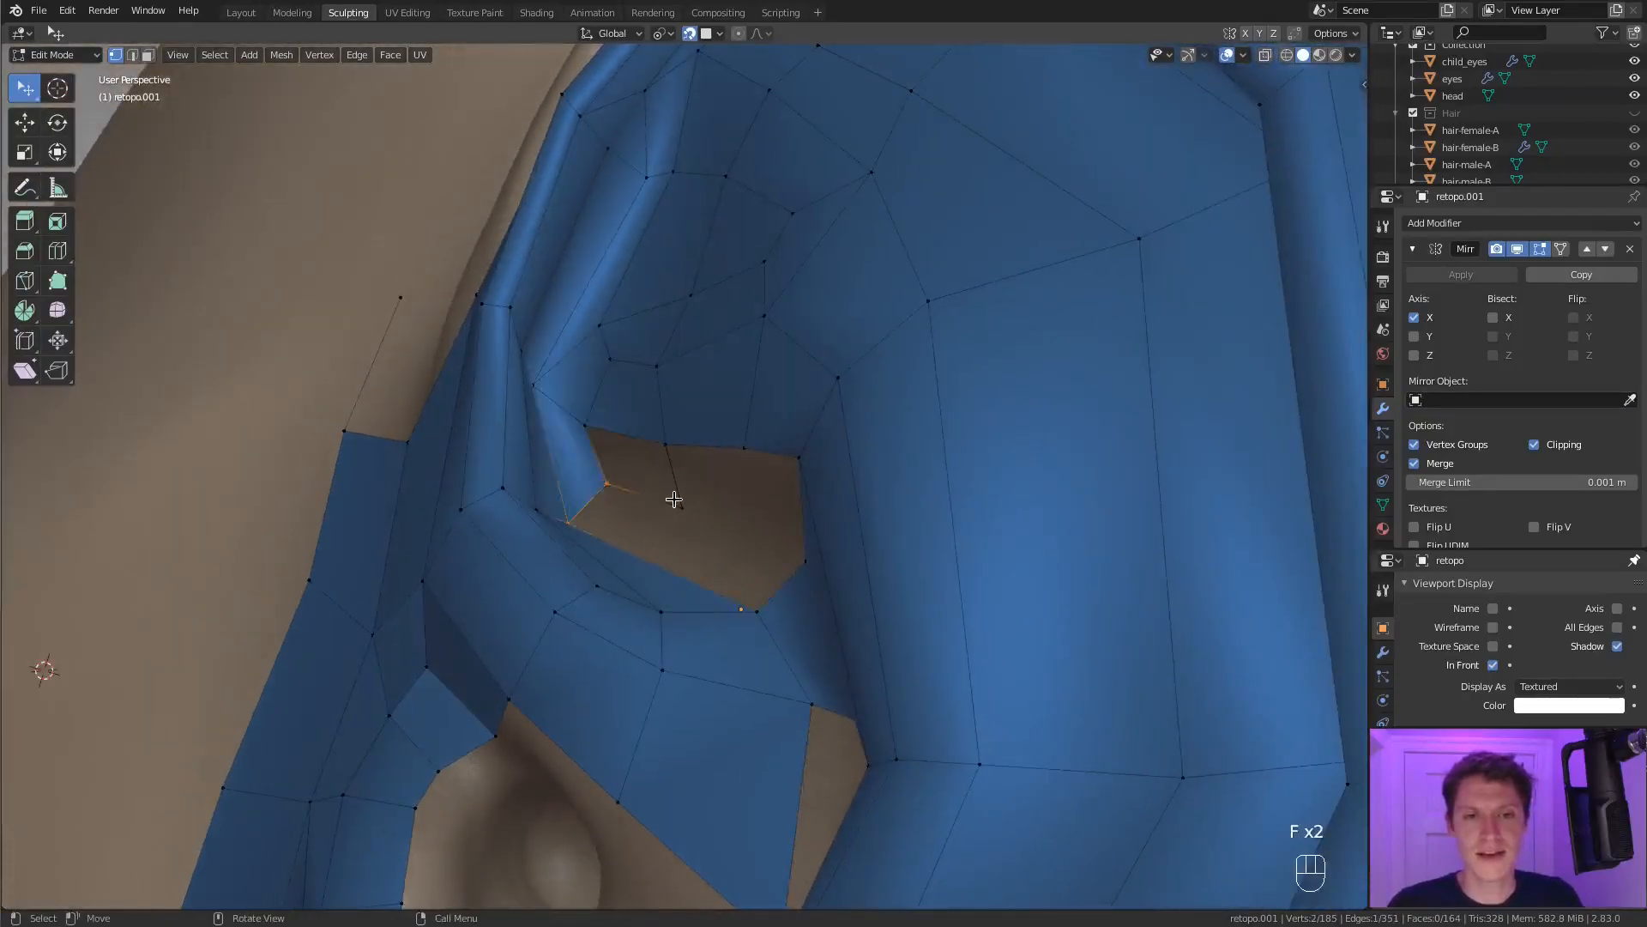
key(f)
middle_drag(653, 494, 544, 389)
click(587, 405)
shift+click(591, 450)
key(f)
Try closing the rest of the fossa gap and moving the vertices beside the antihelix, then undo these changes.
key(f)
middle_drag(746, 463, 884, 589)
key(f)
click(865, 581)
key(g)
click(865, 587)
click(864, 610)
key(g)
click(927, 581)
key(ctrl+z)
key(ctrl+z)
key(ctrl+z)
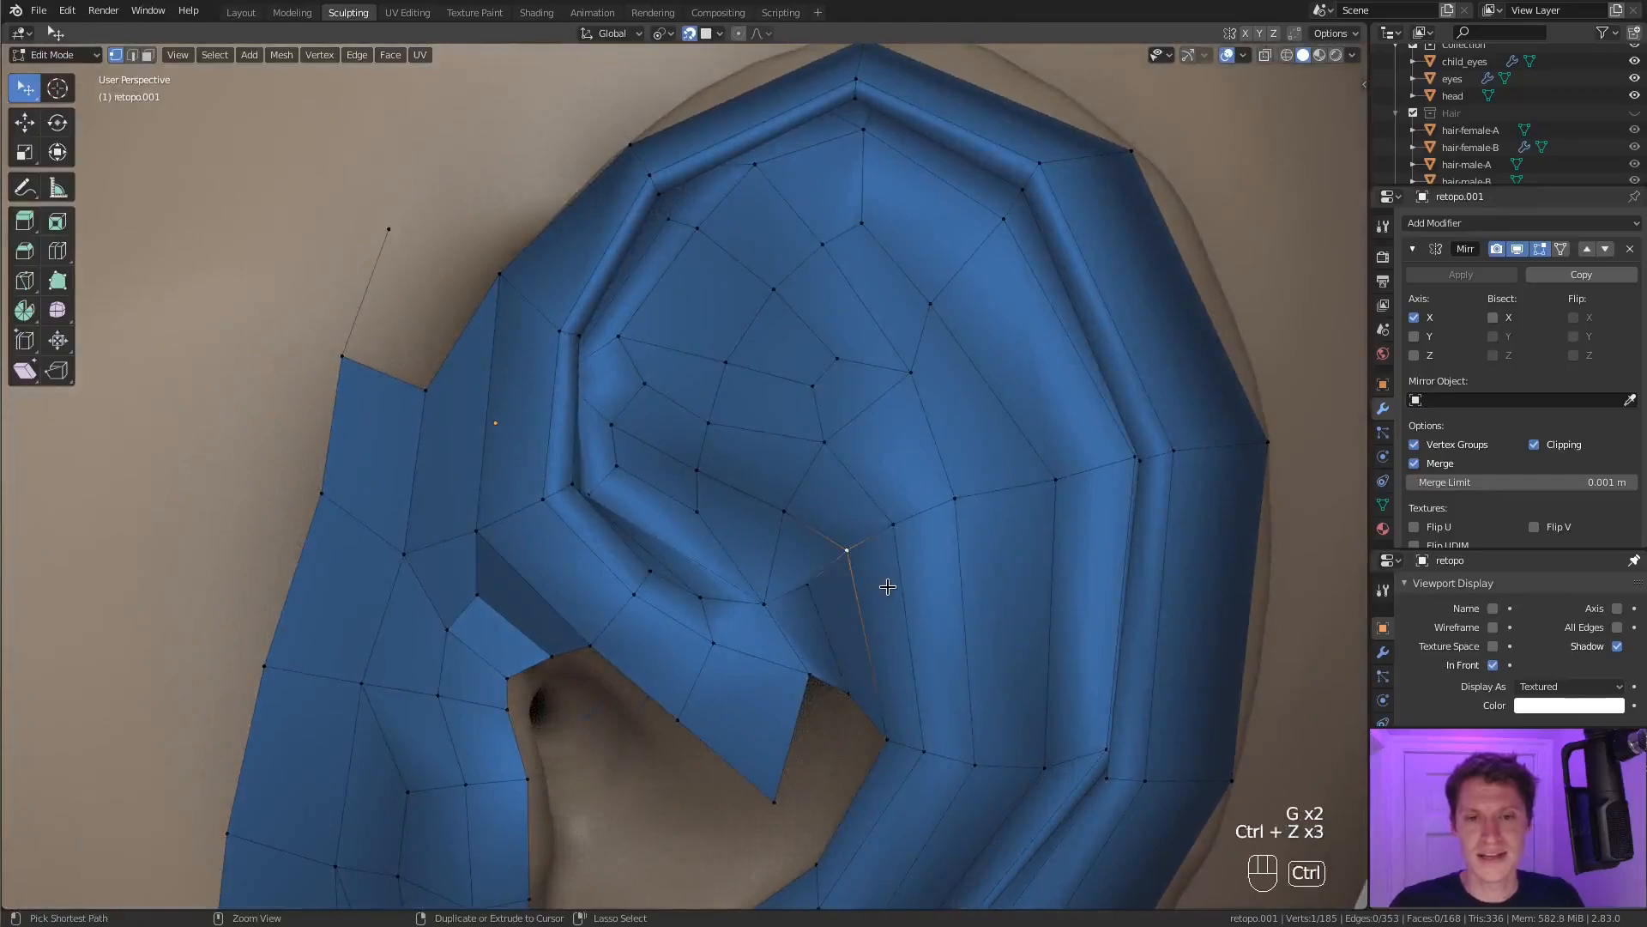
key(ctrl+z)
Extrude a vertex inside the last fossa gap and fill the remaining quads around it.
middle_drag(835, 532, 841, 570)
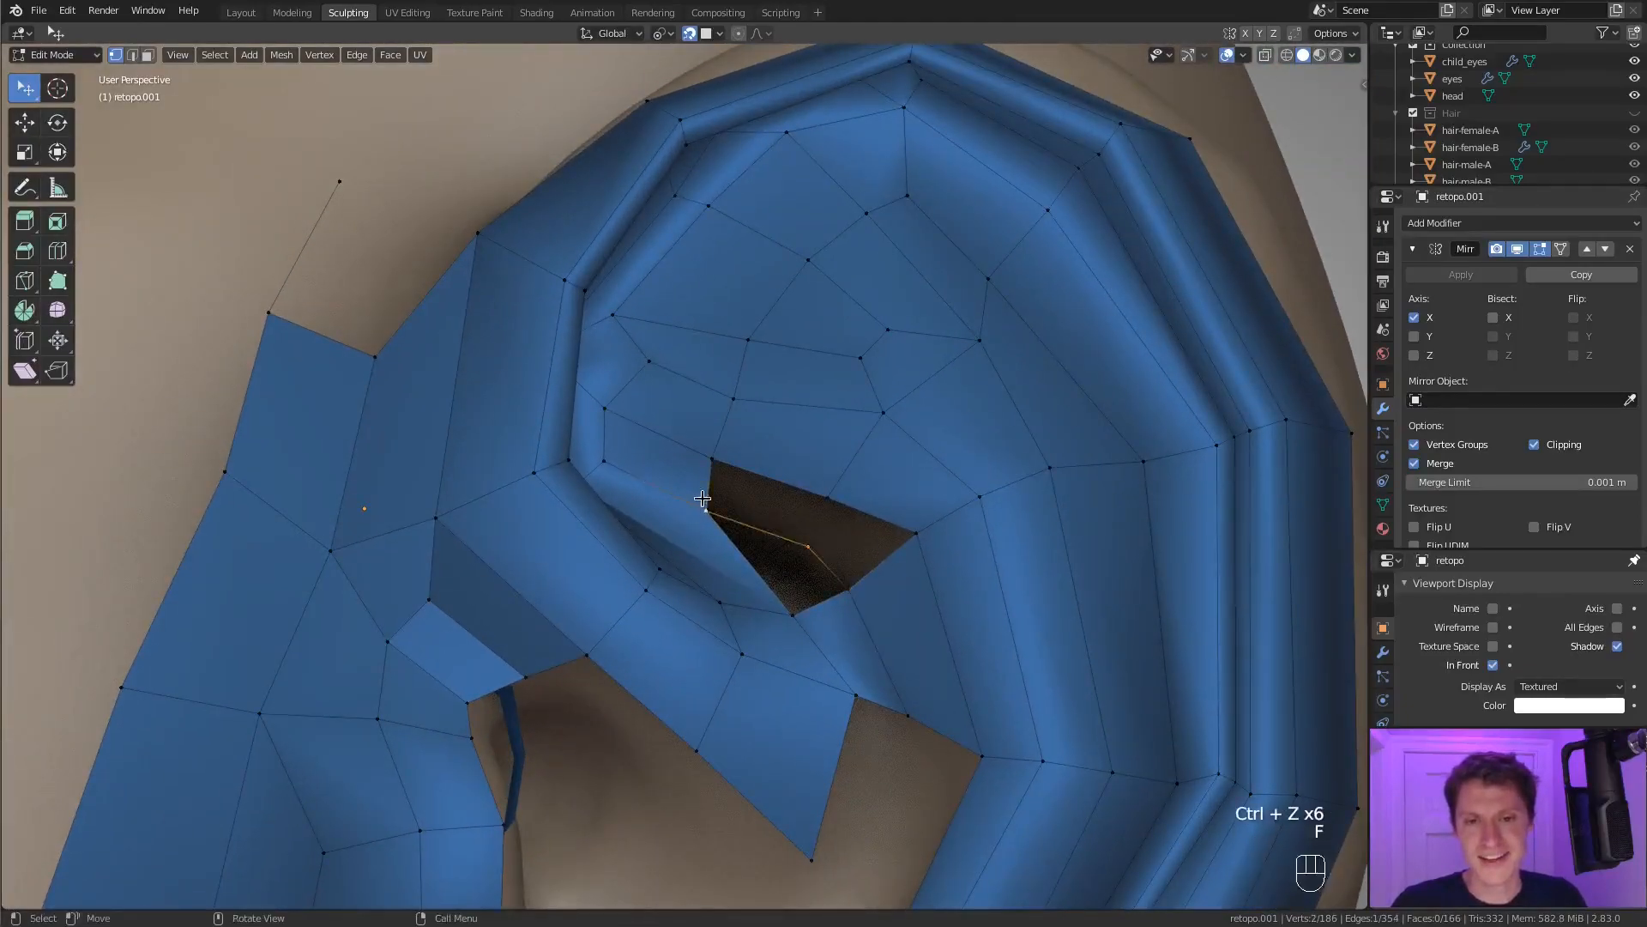
key(f)
key(f)
key(f)
key(a)
key(a)
key(a)
scroll(880, 583, down, 4)
middle_drag(879, 583, 834, 423)
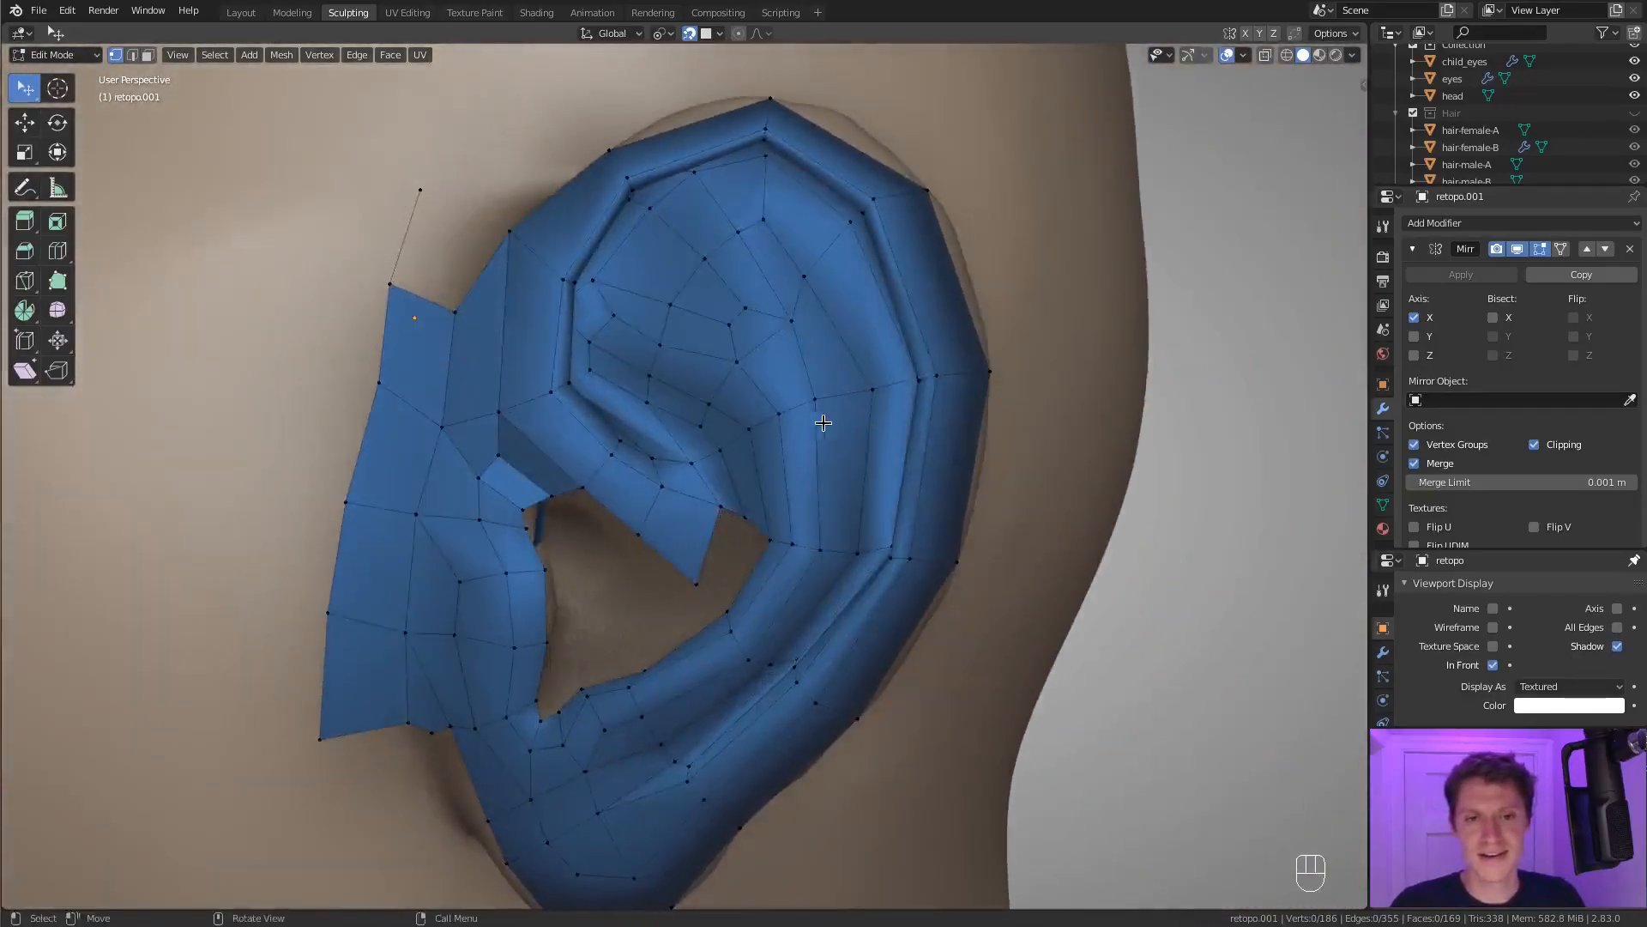
Reposition the lower tip vertex of the crus and the neighbouring vertex on the antihelix's inner edge.
scroll(798, 497, up, 5)
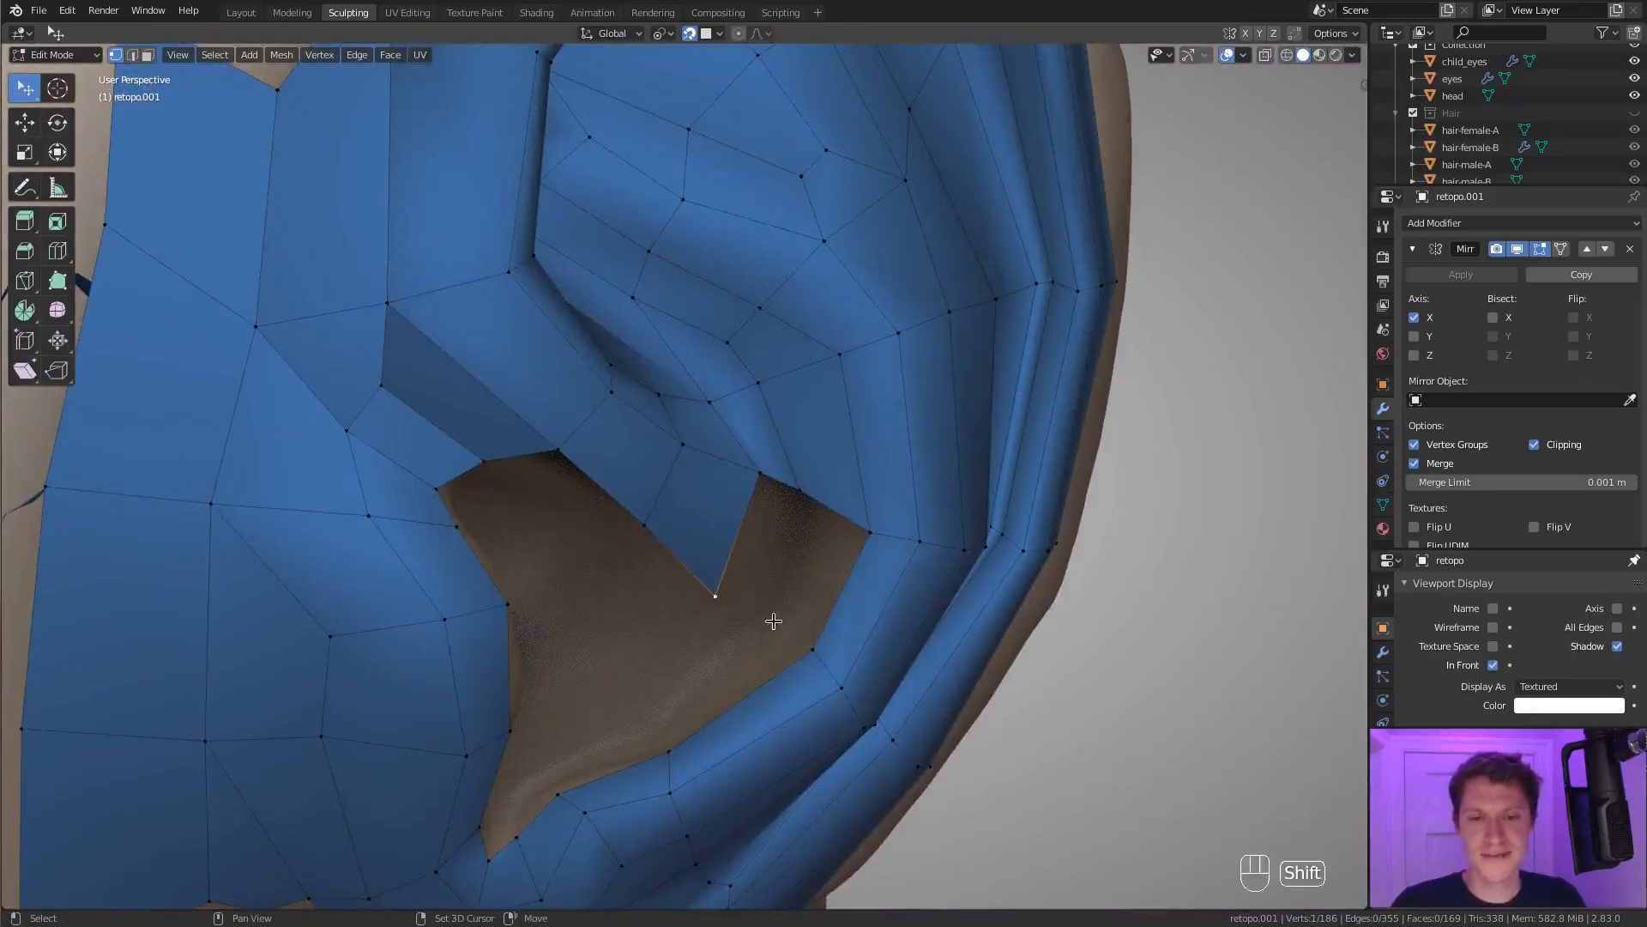
key(g)
click(794, 655)
click(858, 539)
key(g)
click(850, 525)
Extrude a vertex from the concha's lower rim into the open concha and adjust its position.
middle_drag(680, 732, 693, 748)
click(677, 750)
key(g)
click(655, 725)
Split the edge joining the crus tip to the antihelix with a loop cut and fill the faces above it.
key(ctrl+r)
click(750, 633)
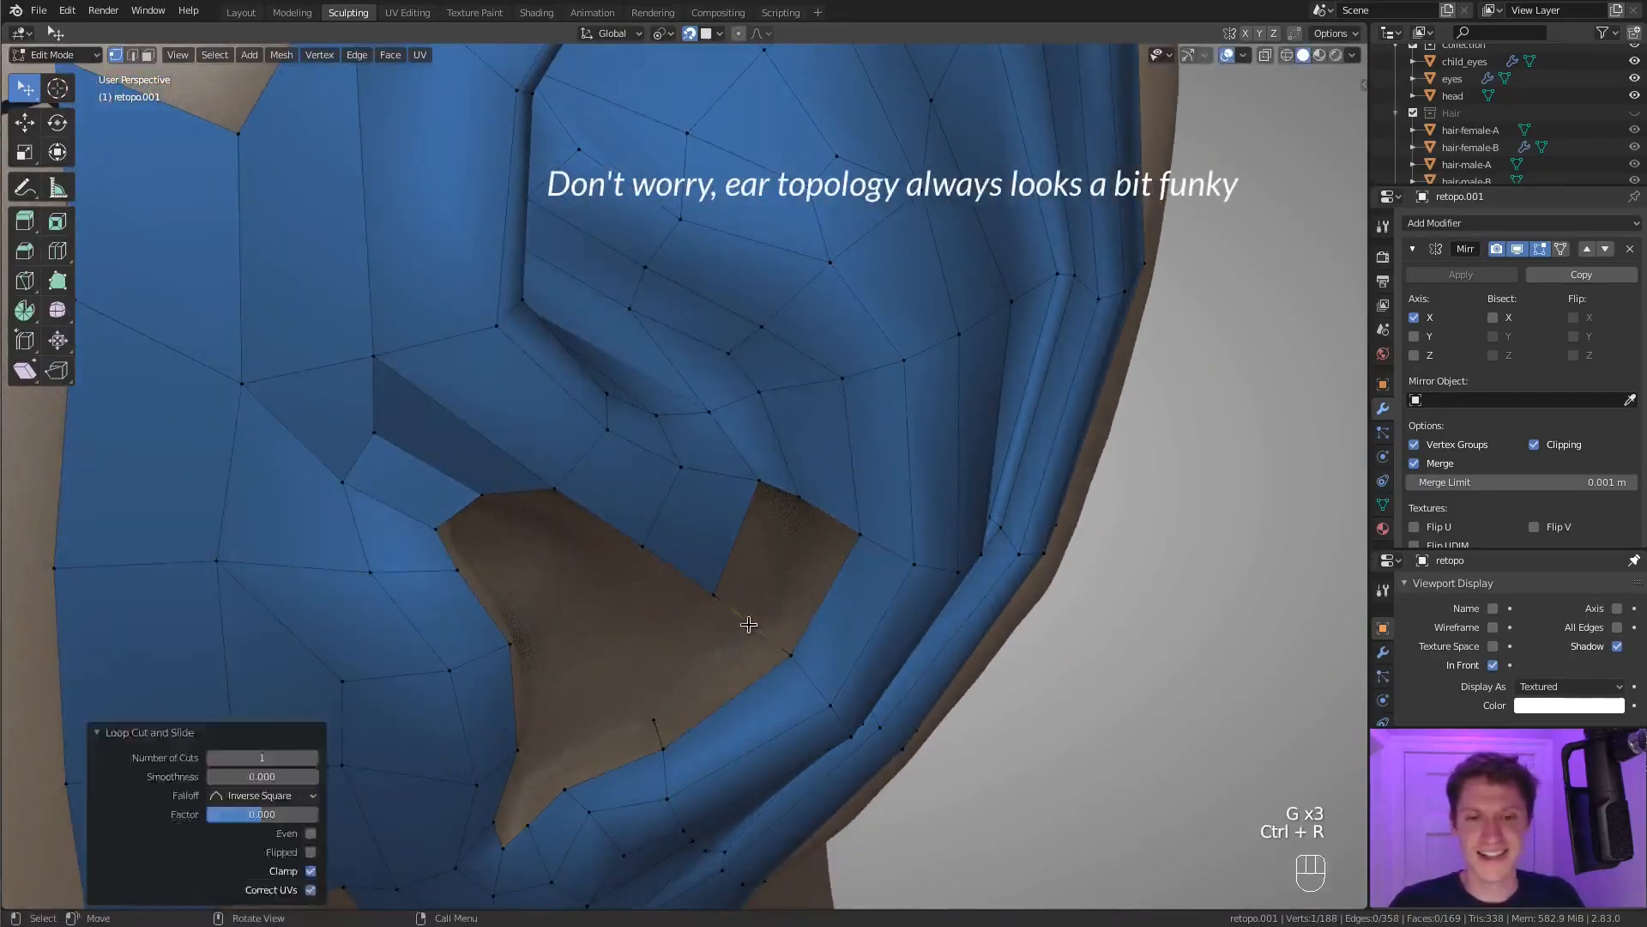
key(f)
key(g)
click(752, 622)
click(866, 540)
shift+click(793, 655)
key(f)
key(f)
key(f)
key(a)
key(a)
key(a)
Extrude a chain of vertices along the bottom of the concha towards the notch beside the tragus.
scroll(810, 481, down, 5)
middle_drag(827, 434, 912, 371)
scroll(851, 423, down, 8)
scroll(815, 405, up, 1)
middle_drag(815, 405, 823, 489)
ctrl+middle_drag(823, 489, 734, 433)
ctrl+middle_drag(734, 434, 712, 511)
click(815, 573)
ctrl+right_click(729, 512)
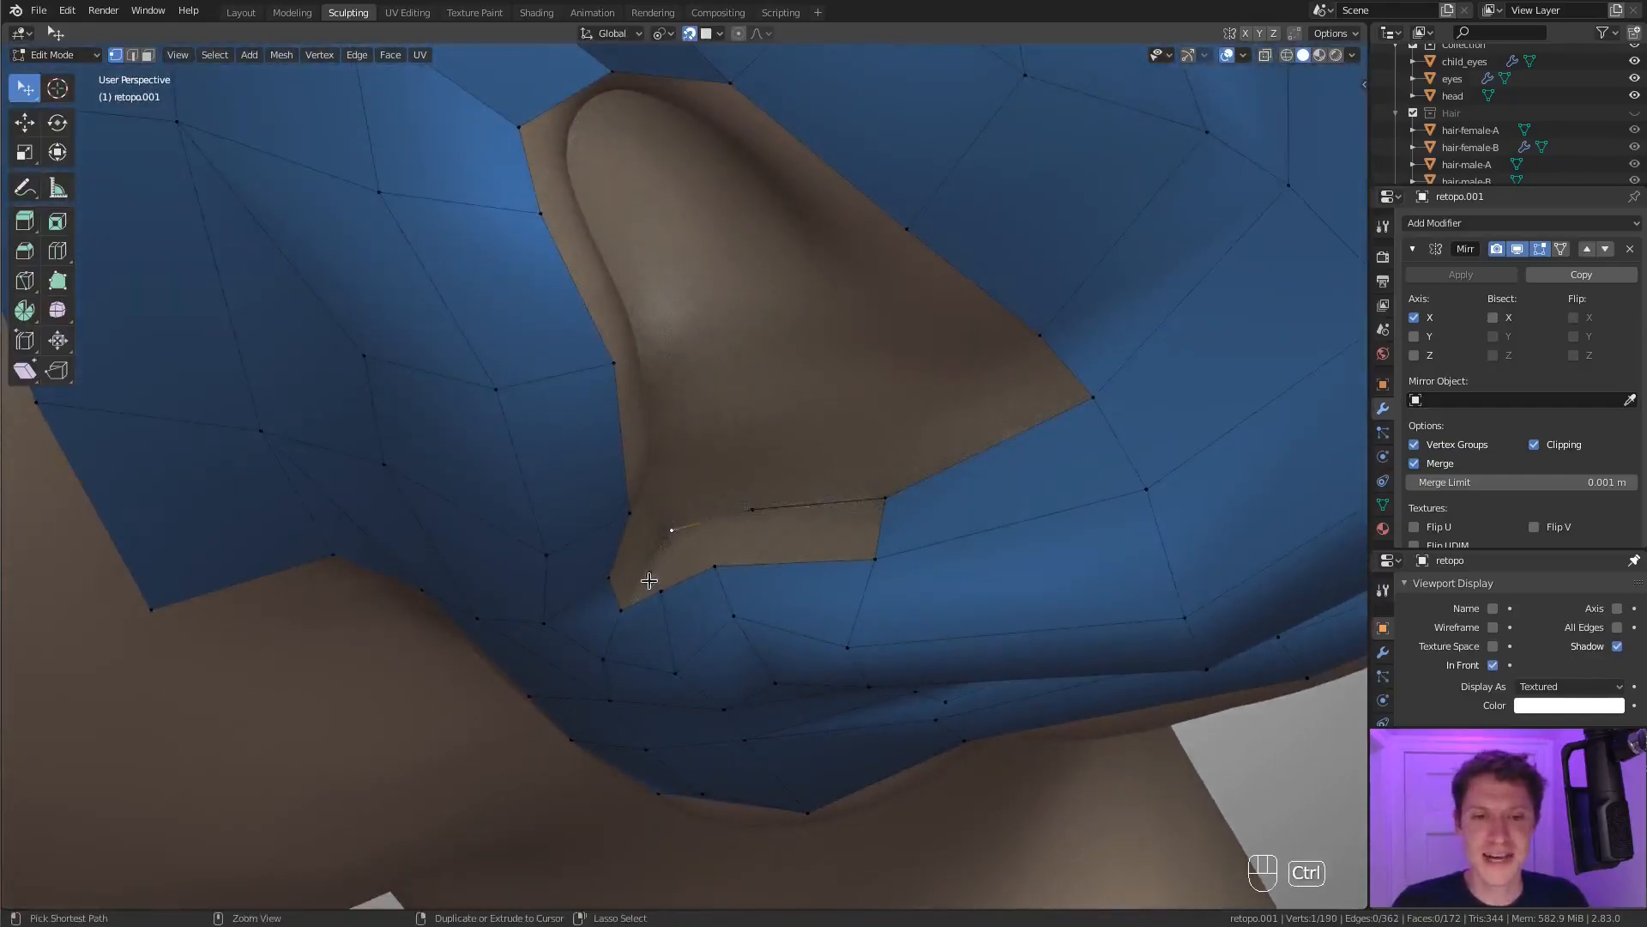
Fill the faces between the new vertex chain and the concha's lower rim.
middle_drag(810, 535, 781, 538)
drag(688, 538, 695, 543)
mouse_move(697, 549)
middle_down()
mouse_move(621, 558)
mouse_move(723, 544)
middle_up()
shift+click(611, 542)
key(f)
Reposition a vertex at the concha's bottom edge and extrude a vertex upward beside the tragus.
middle_drag(638, 586, 690, 476)
click(709, 585)
key(g)
click(719, 566)
click(696, 519)
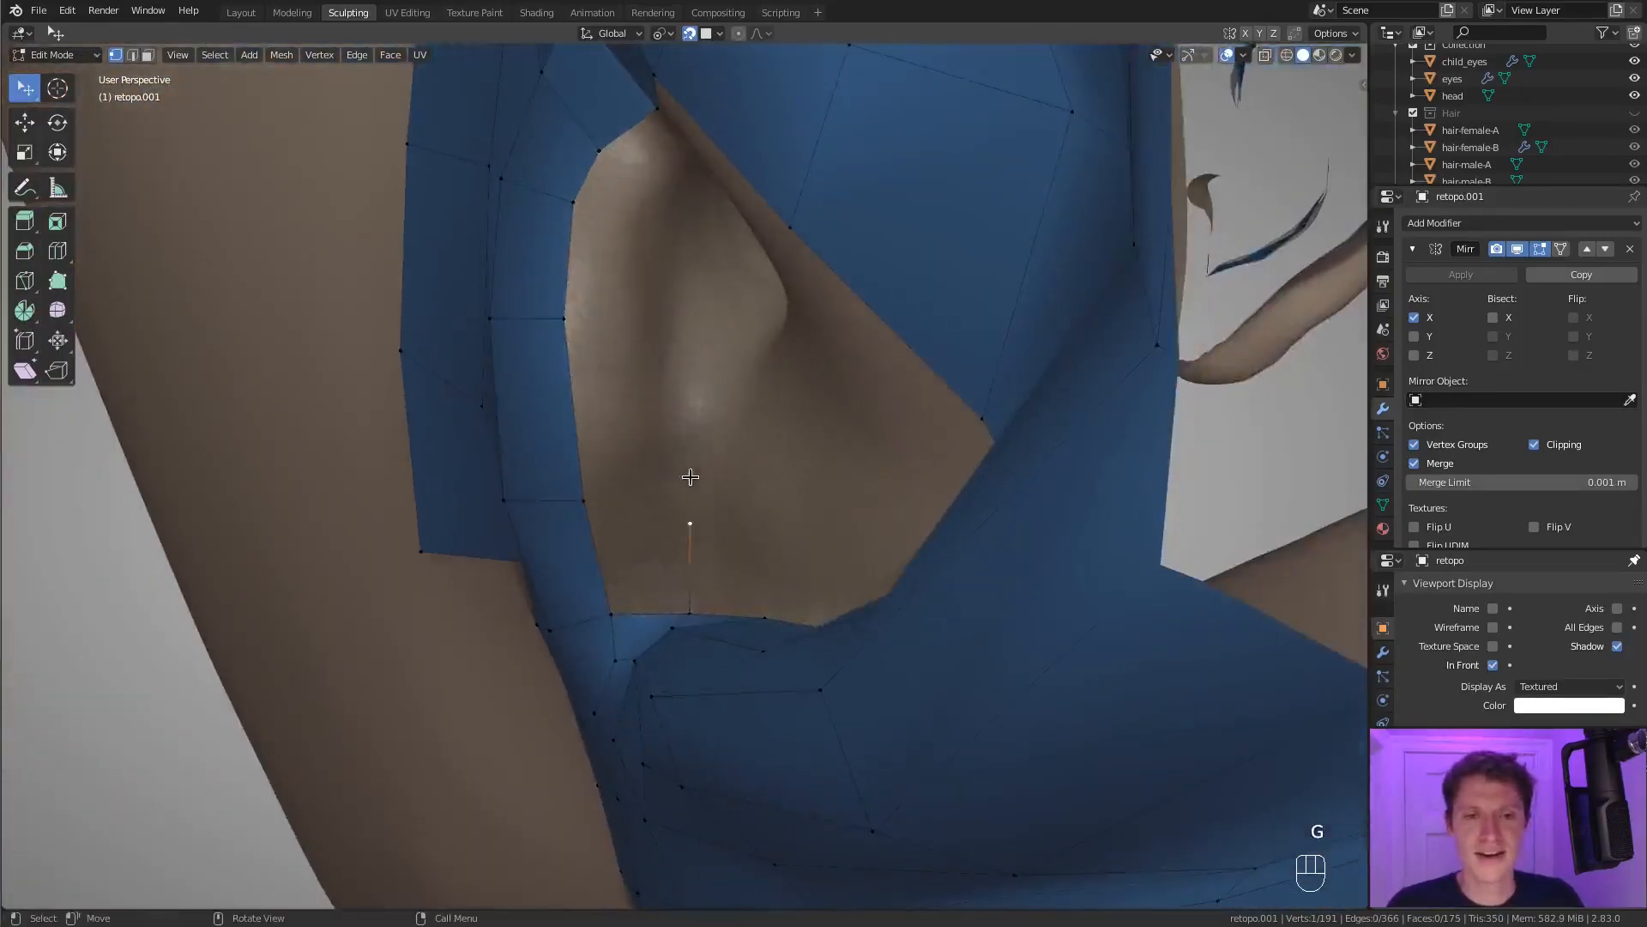
key(g)
click(657, 440)
Extend the vertex chain up the inner side of the tragus and fill faces between it and the tragus edge.
shift+middle_drag(672, 400, 682, 433)
ctrl+right_click(654, 360)
shift+middle_drag(681, 338, 668, 401)
key(g)
click(672, 420)
ctrl+right_click(642, 330)
key(f)
key(f)
key(f)
key(f)
key(f)
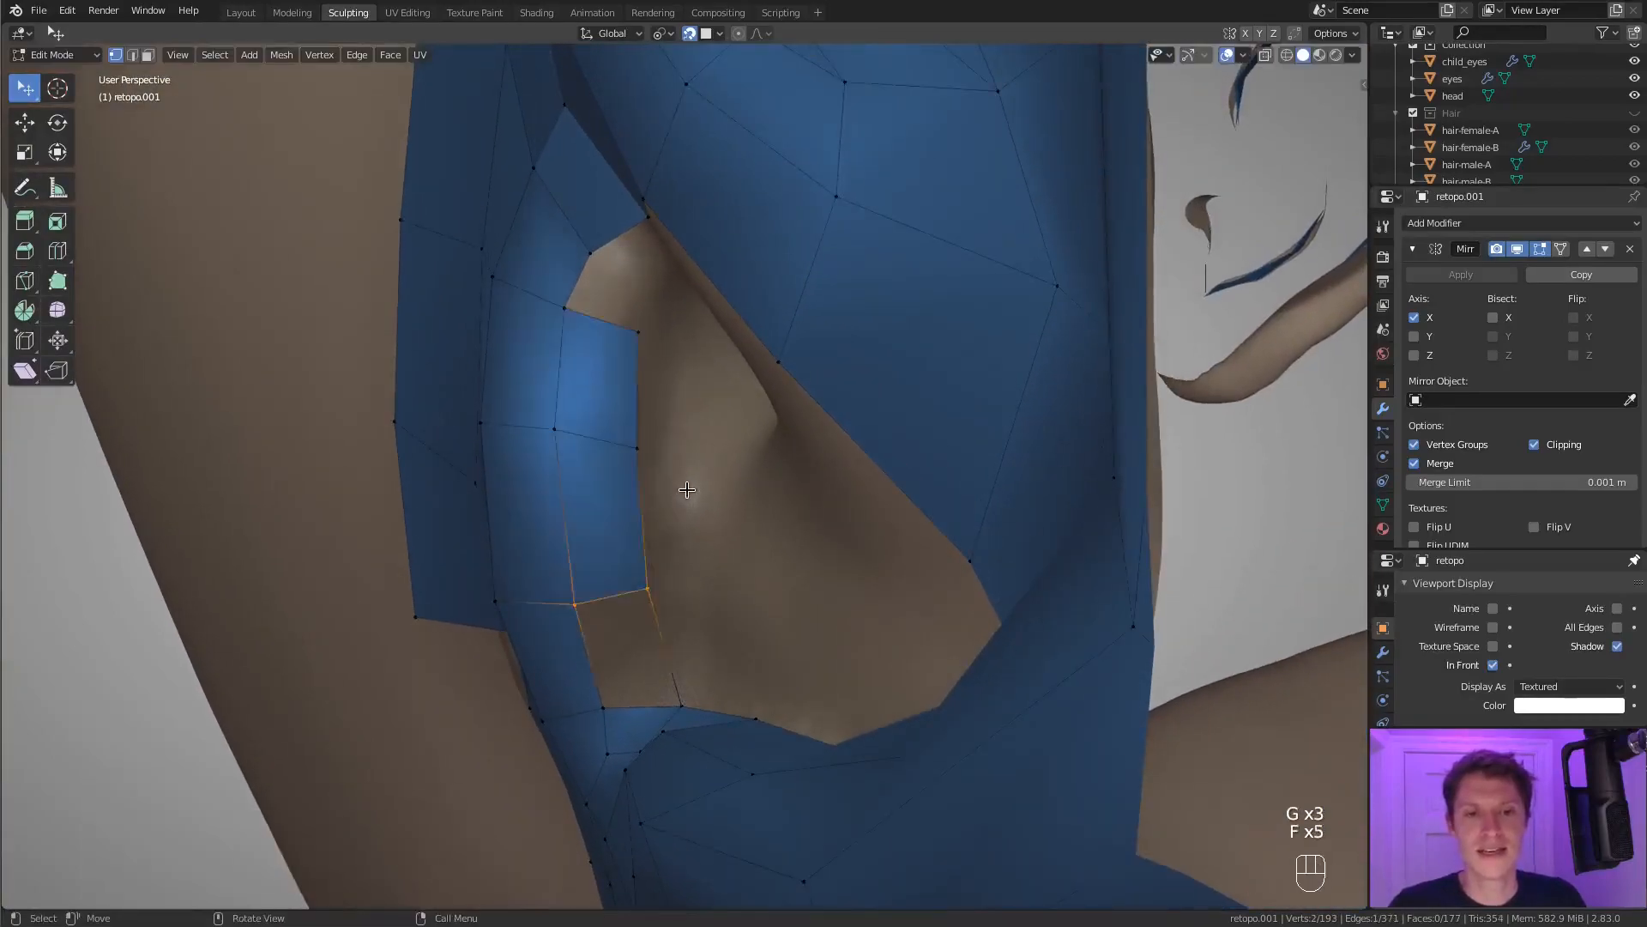
Adjust the upper vertices inside the tragus and extrude further vertices into the concha beneath the crus.
middle_drag(698, 497, 751, 434)
middle_drag(618, 429, 720, 505)
click(696, 549)
key(g)
click(688, 559)
ctrl+right_click(682, 470)
ctrl+right_click(729, 417)
middle_drag(734, 396, 793, 347)
key(g)
click(717, 464)
shift+click(683, 428)
Fill faces above the ear canal and along the underside of the crus.
middle_drag(683, 428, 698, 473)
key(f)
key(f)
key(f)
key(f)
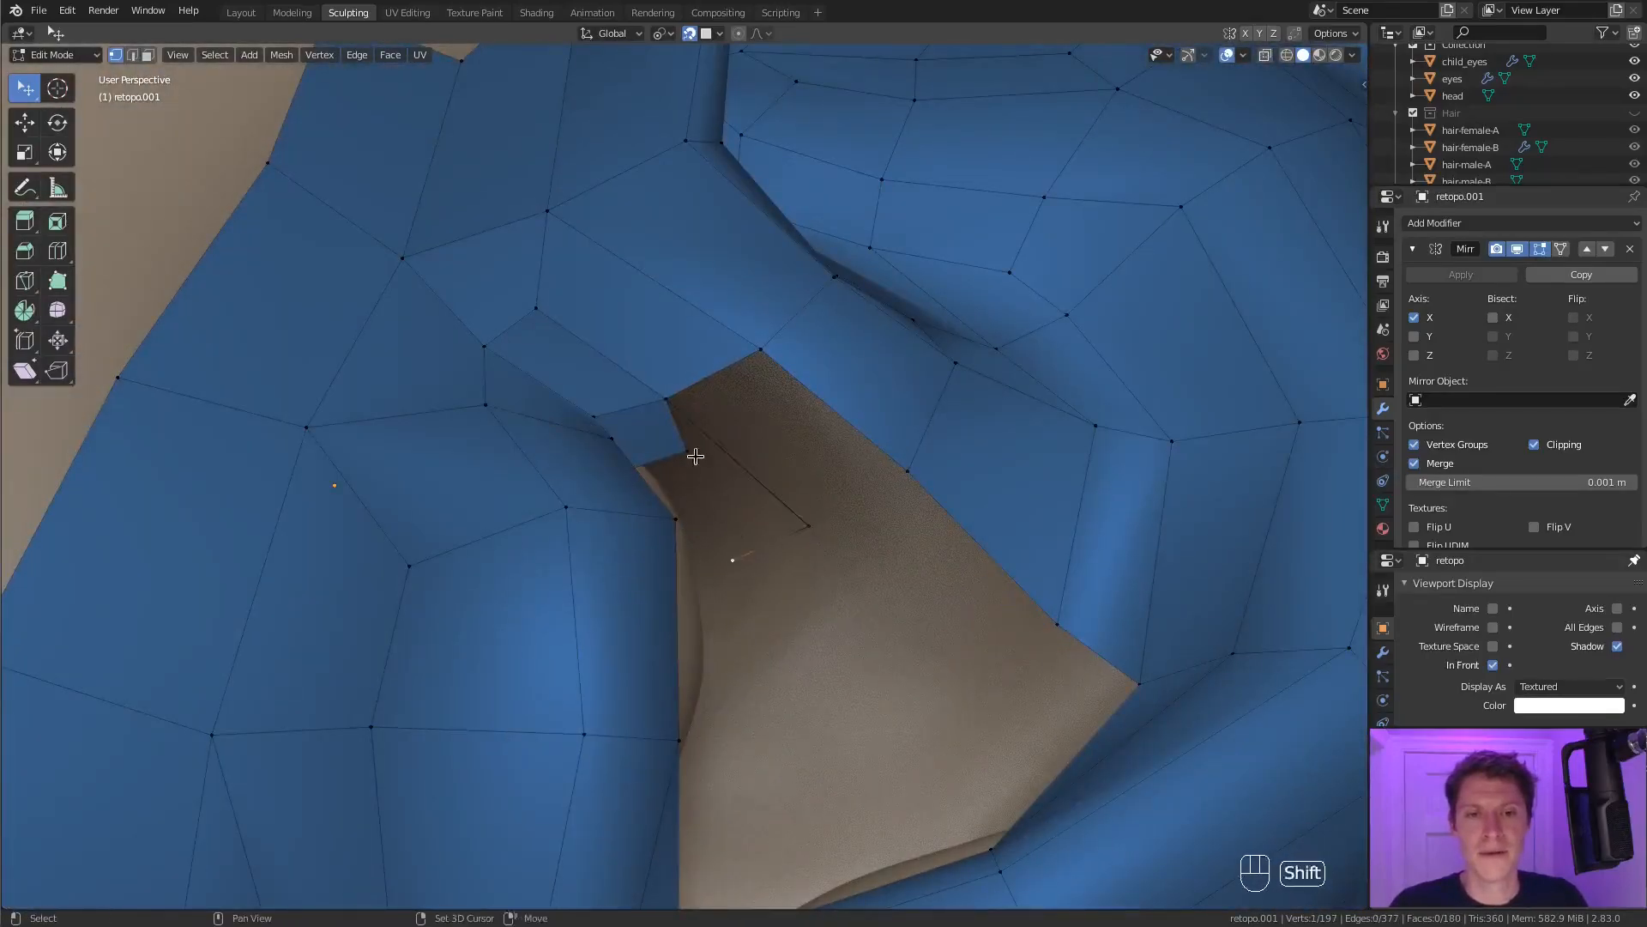
key(f)
middle_drag(669, 409, 786, 488)
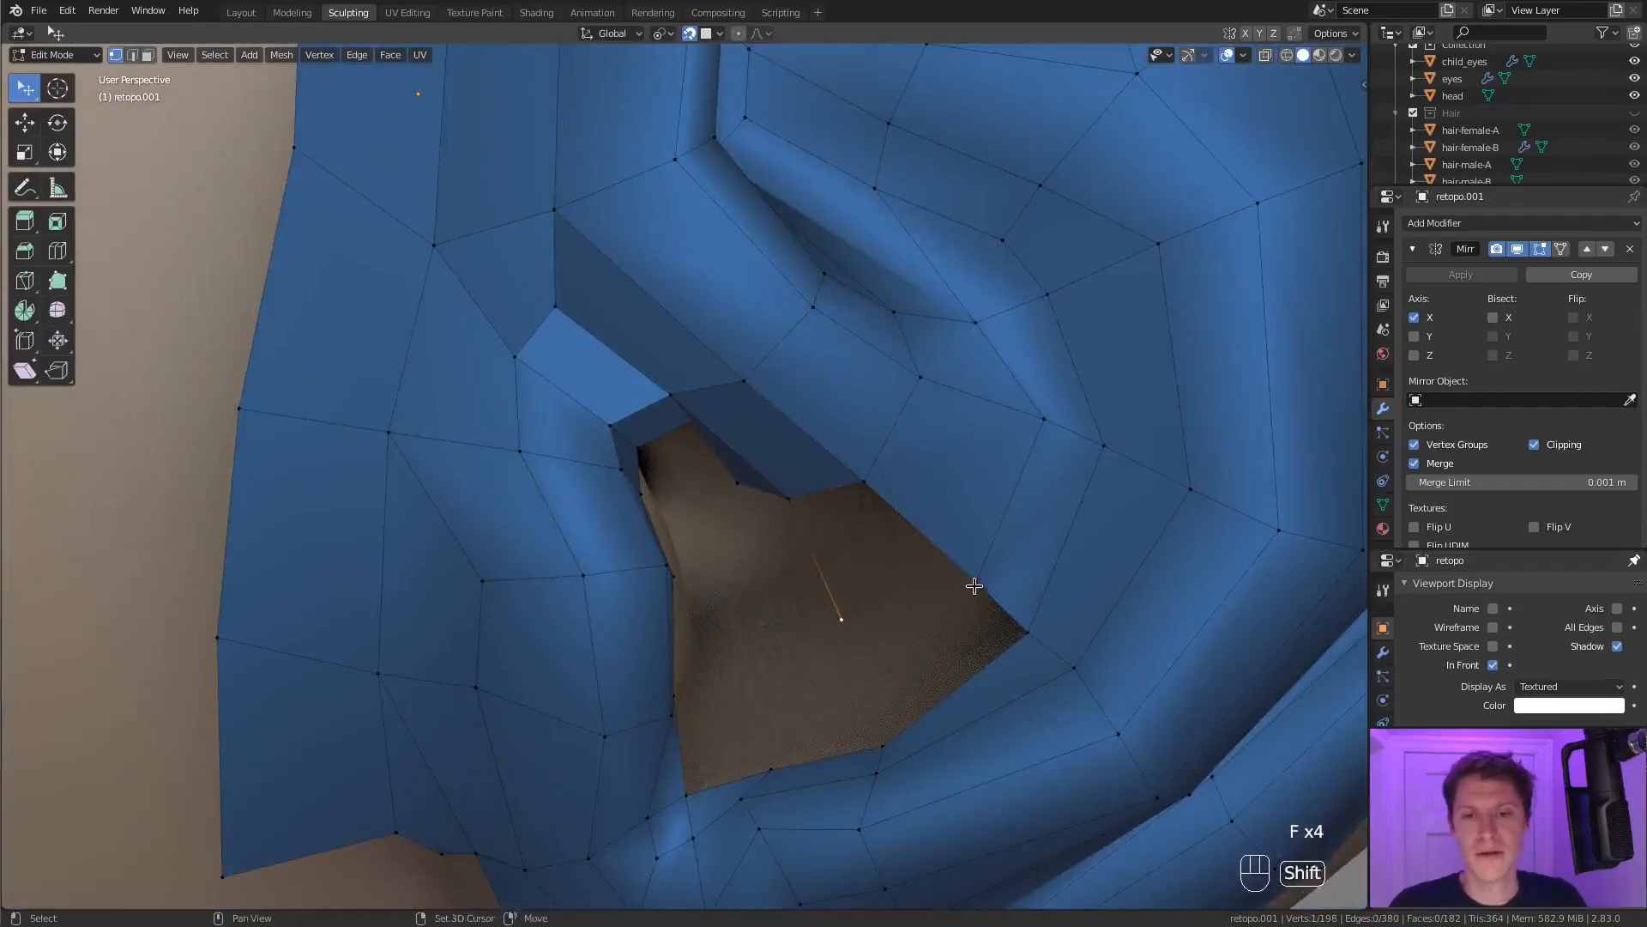
Fill the concha floor with faces between the crus, the antihelix and the lower rim.
key(f)
key(f)
middle_drag(982, 551, 846, 624)
key(f)
key(f)
key(f)
middle_drag(780, 770, 764, 662)
shift+click(700, 597)
Reposition vertices around the ear canal and fill the remaining concha faces up to the canal opening.
key(f)
key(f)
click(715, 586)
key(g)
click(748, 581)
middle_drag(845, 622, 875, 485)
click(799, 559)
key(g)
click(805, 570)
ctrl+right_click(783, 595)
key(f)
key(f)
key(f)
key(f)
Close the remaining gap beside the ear canal, then select the canal opening's edge loop and extrude it in place.
alt+click(873, 481)
middle_drag(905, 426, 938, 460)
alt+click(732, 393)
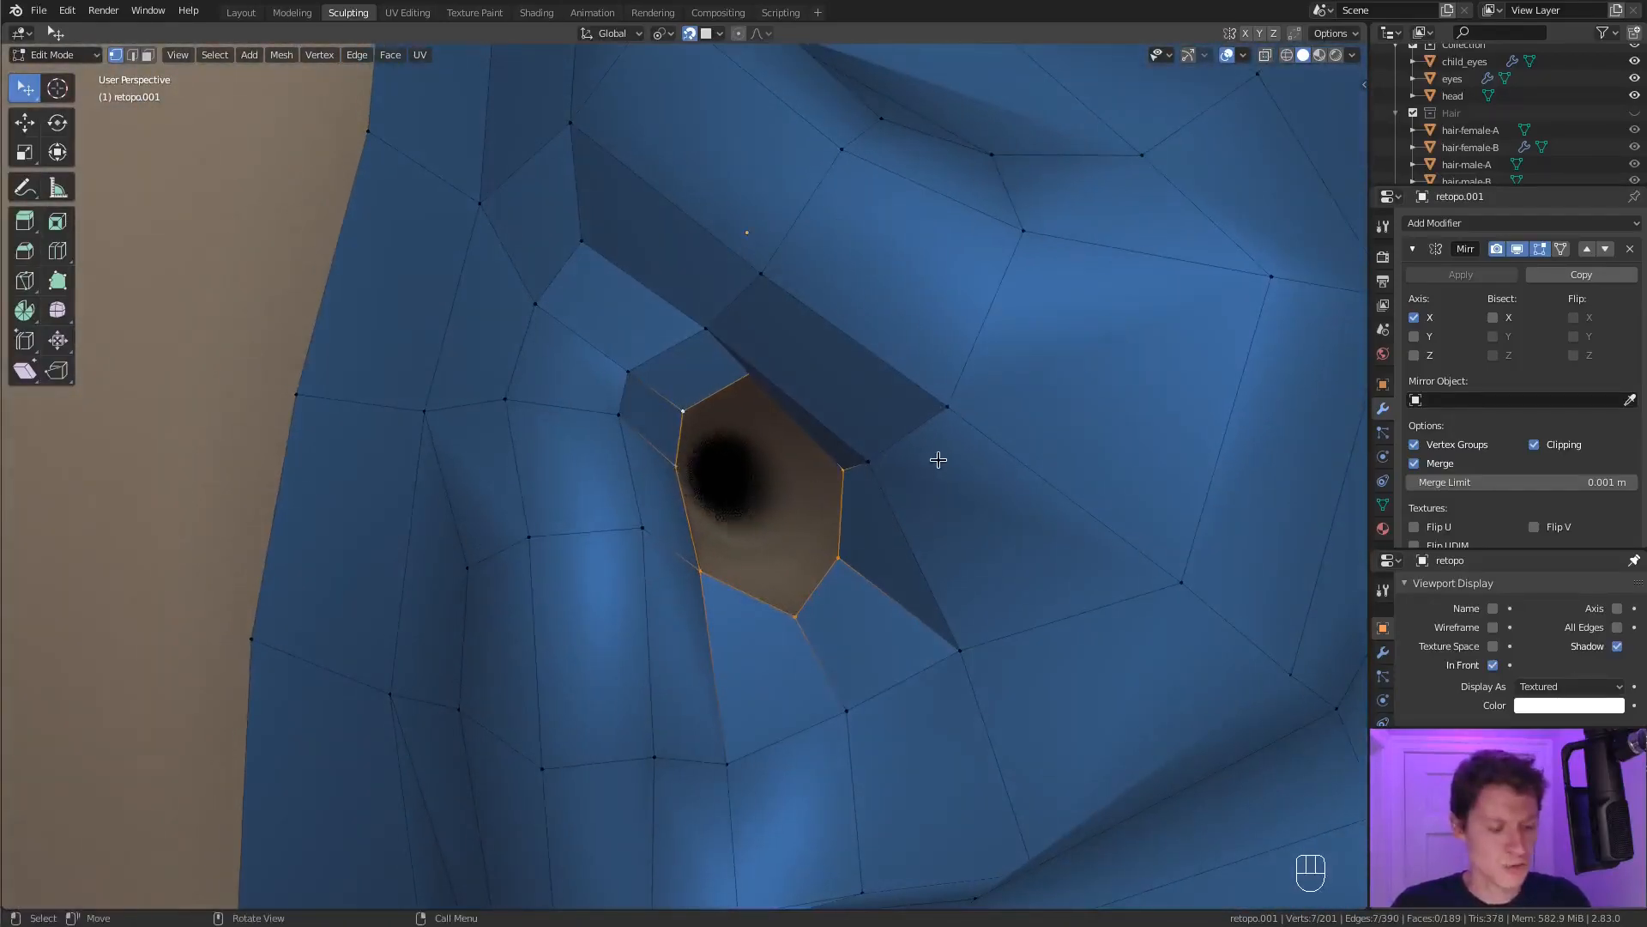
key(e)
right_click(939, 459)
key(s)
right_click(916, 463)
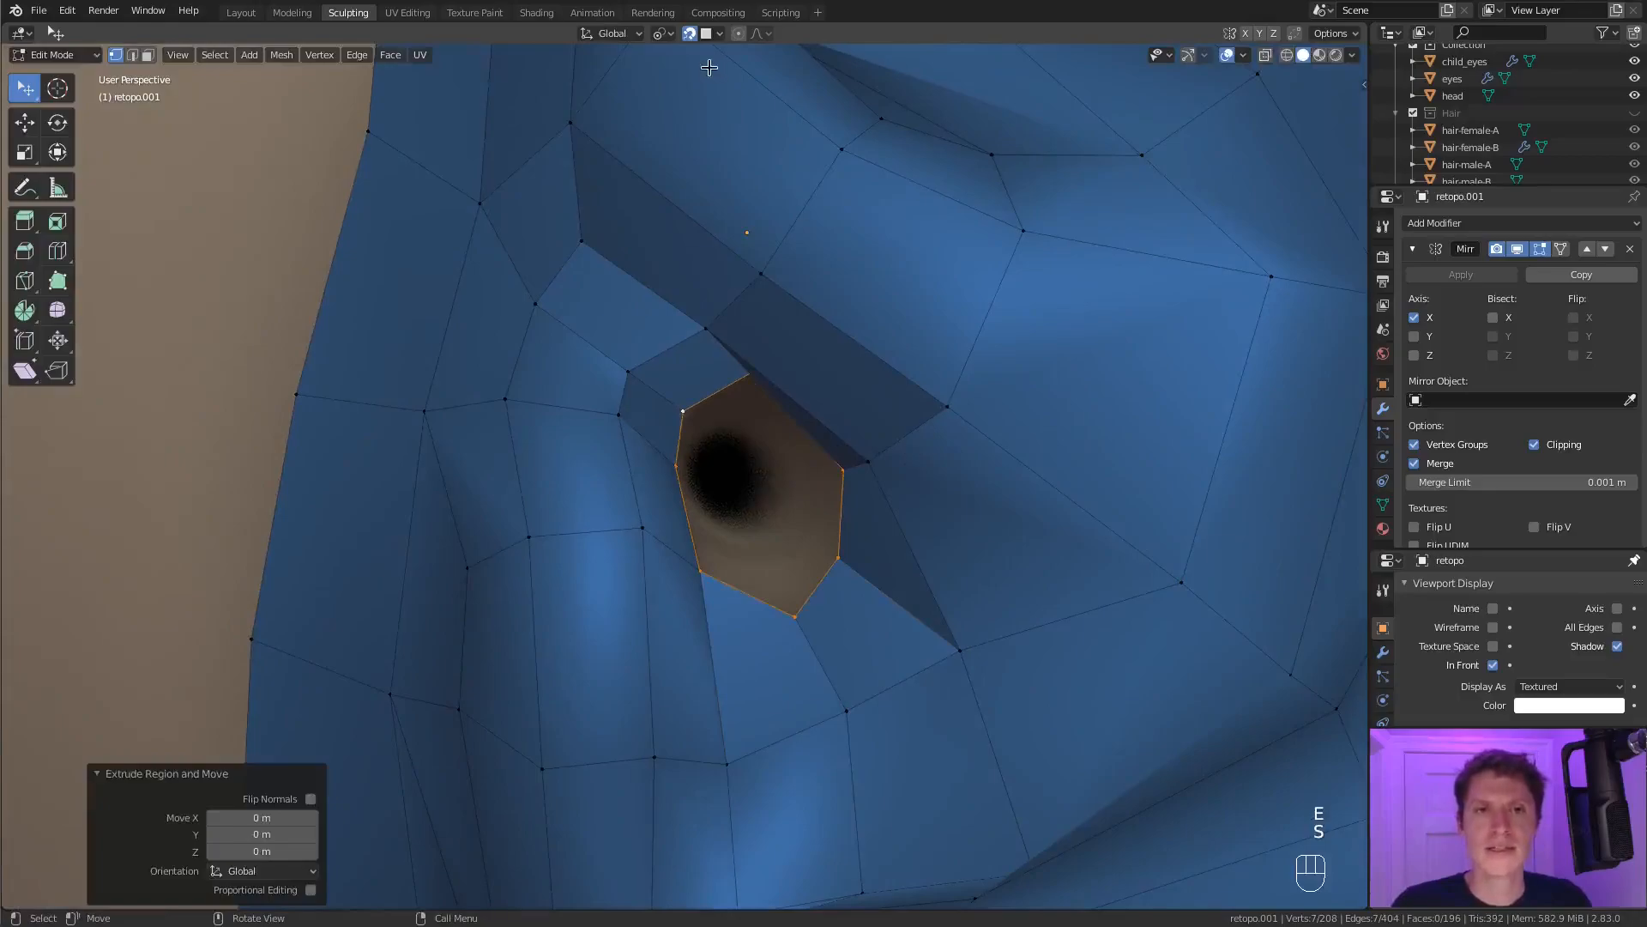
Change the transform pivot point, then scale down the extruded loop and move it into the ear canal.
click(671, 34)
click(686, 96)
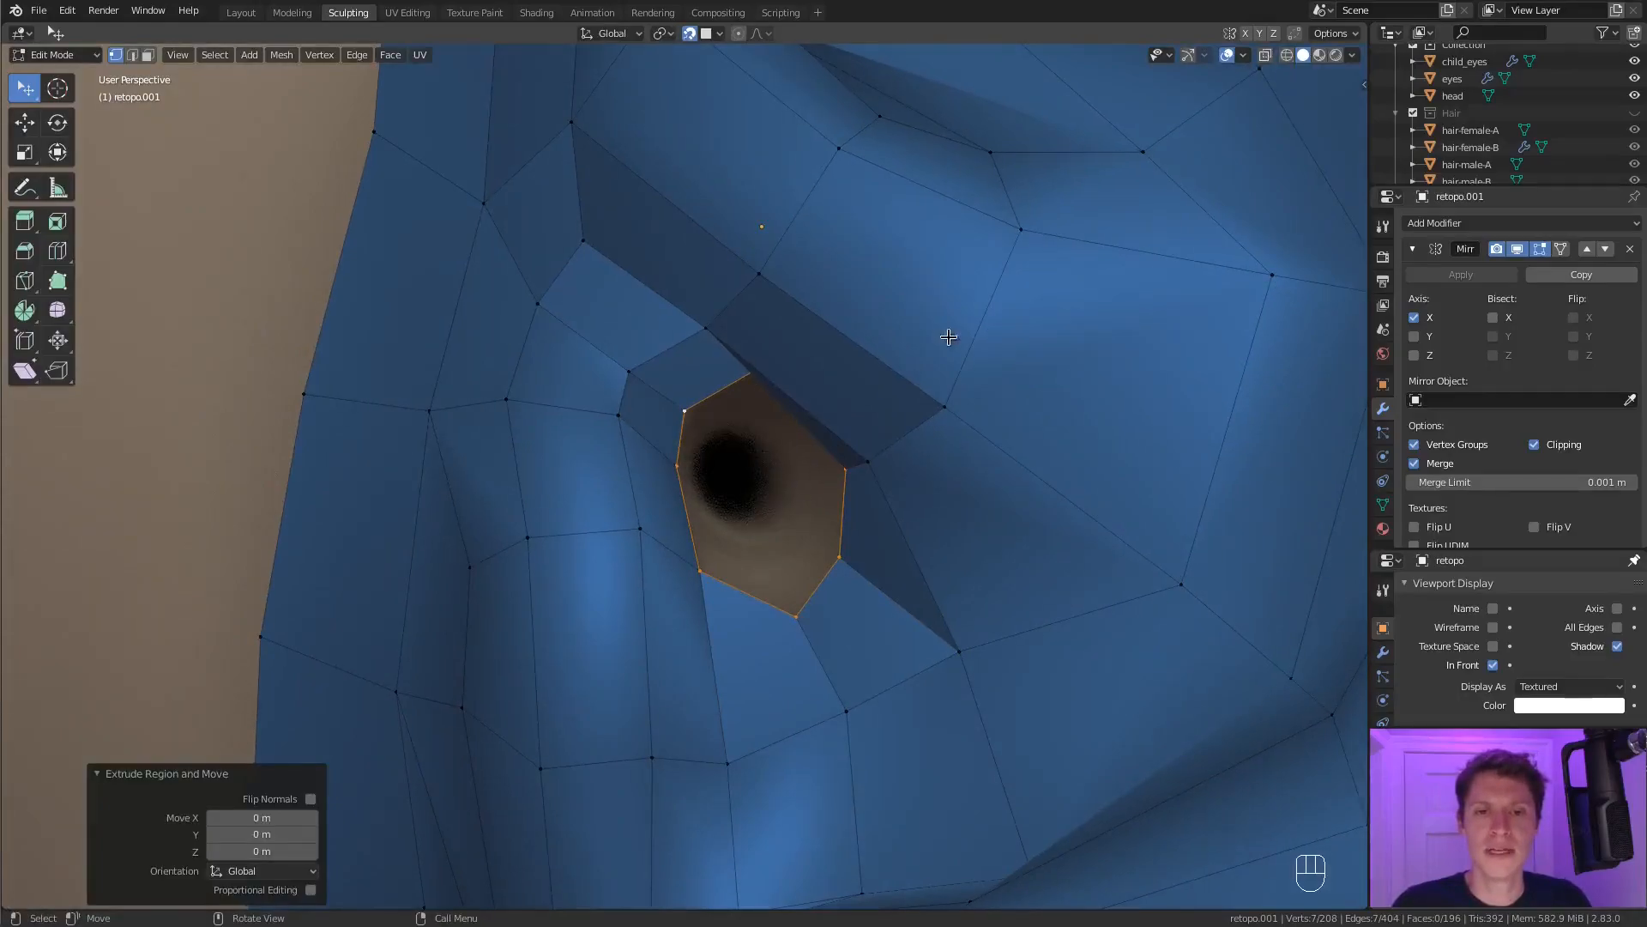
key(s)
click(898, 362)
middle_drag(898, 364, 806, 389)
key(g)
click(883, 349)
key(s)
click(883, 409)
Reposition the lower vertices of the extruded inner ring individually along the canal wall.
click(801, 456)
shift+click(811, 436)
key(g)
click(795, 449)
middle_drag(712, 451, 790, 536)
click(772, 547)
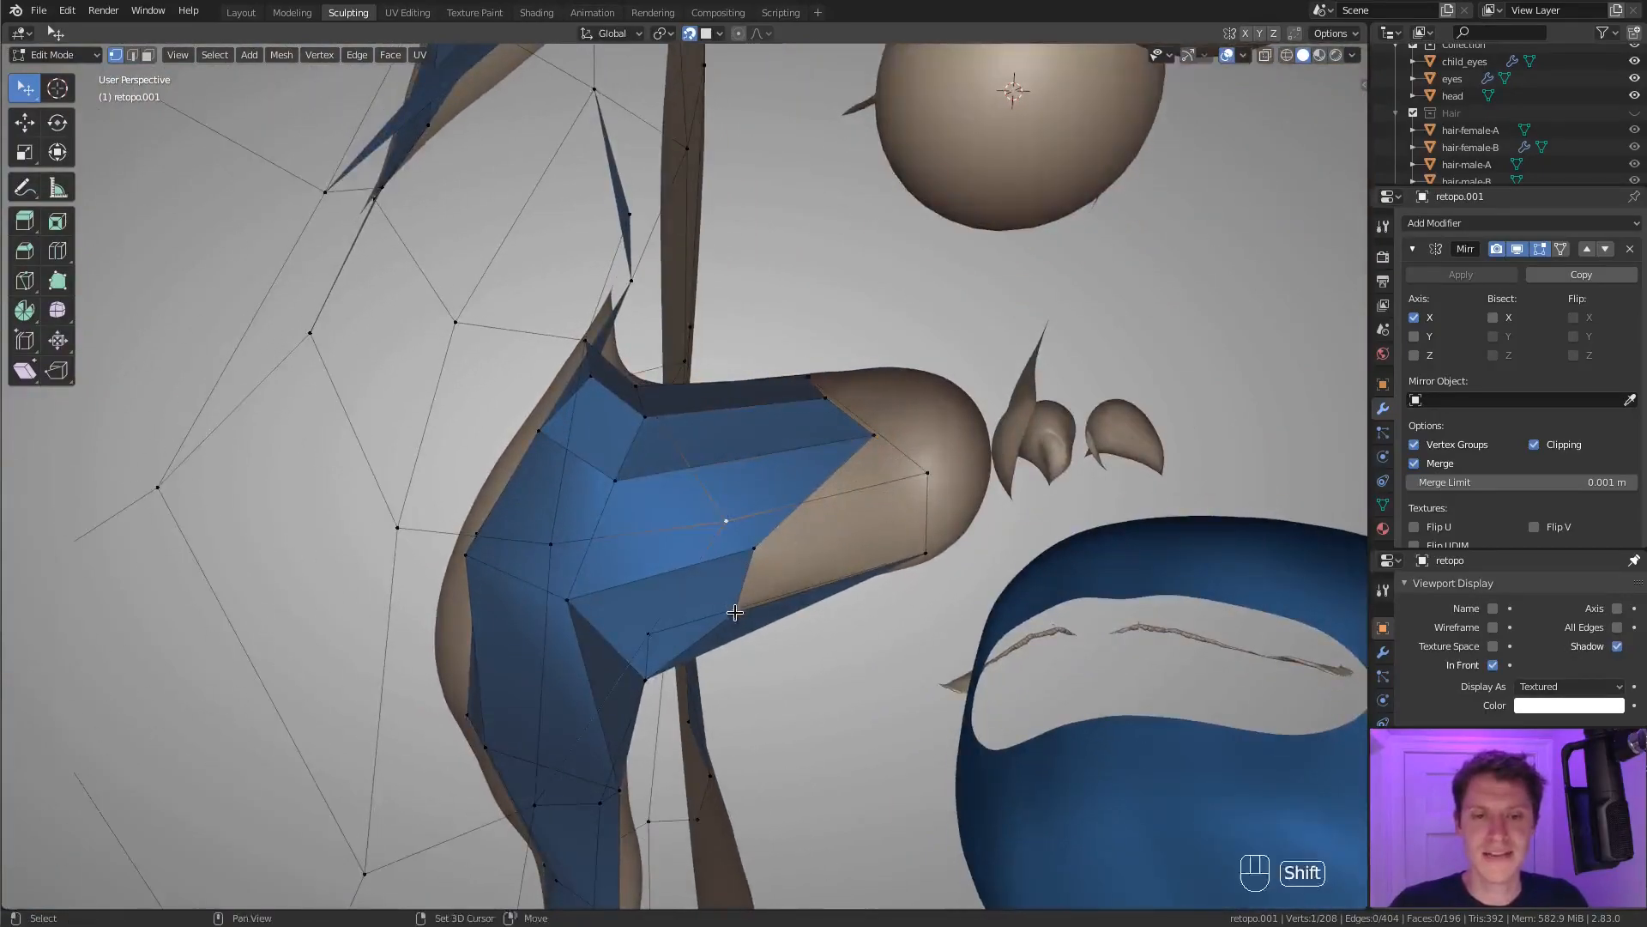
middle_drag(736, 612, 906, 538)
shift+click(787, 581)
key(g)
click(834, 501)
click(801, 553)
key(g)
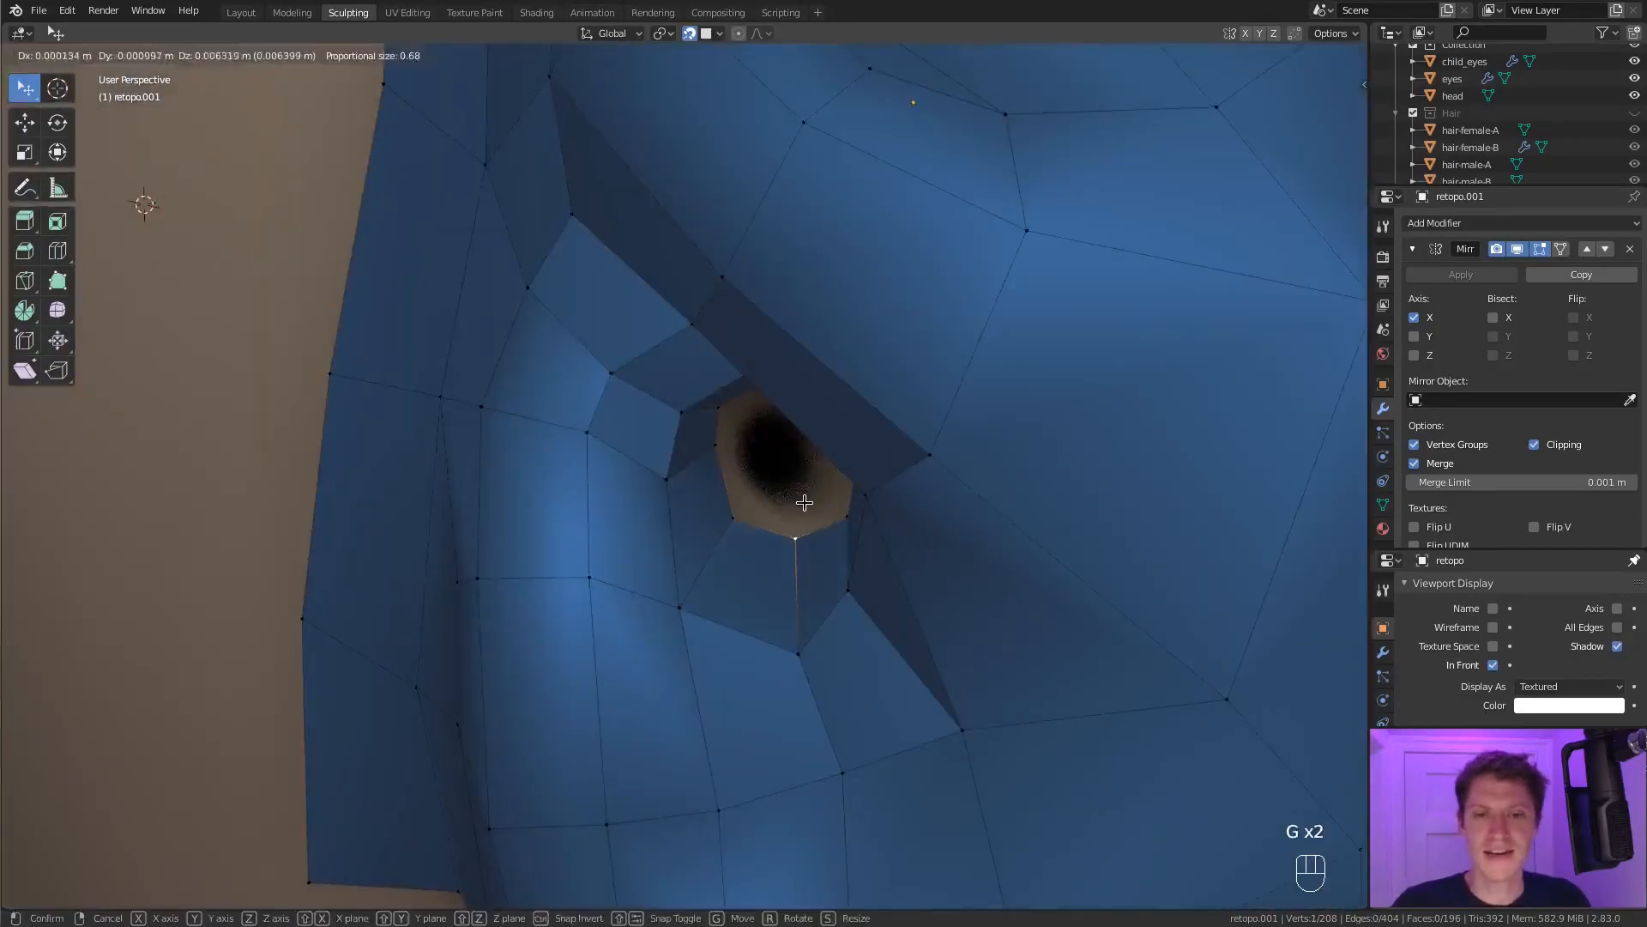
click(805, 505)
middle_drag(798, 505, 828, 509)
click(774, 515)
Move the upper vertices of the inner ring to follow the top of the ear canal.
shift+click(786, 448)
middle_drag(802, 446, 843, 433)
key(g)
click(875, 439)
click(774, 412)
key(g)
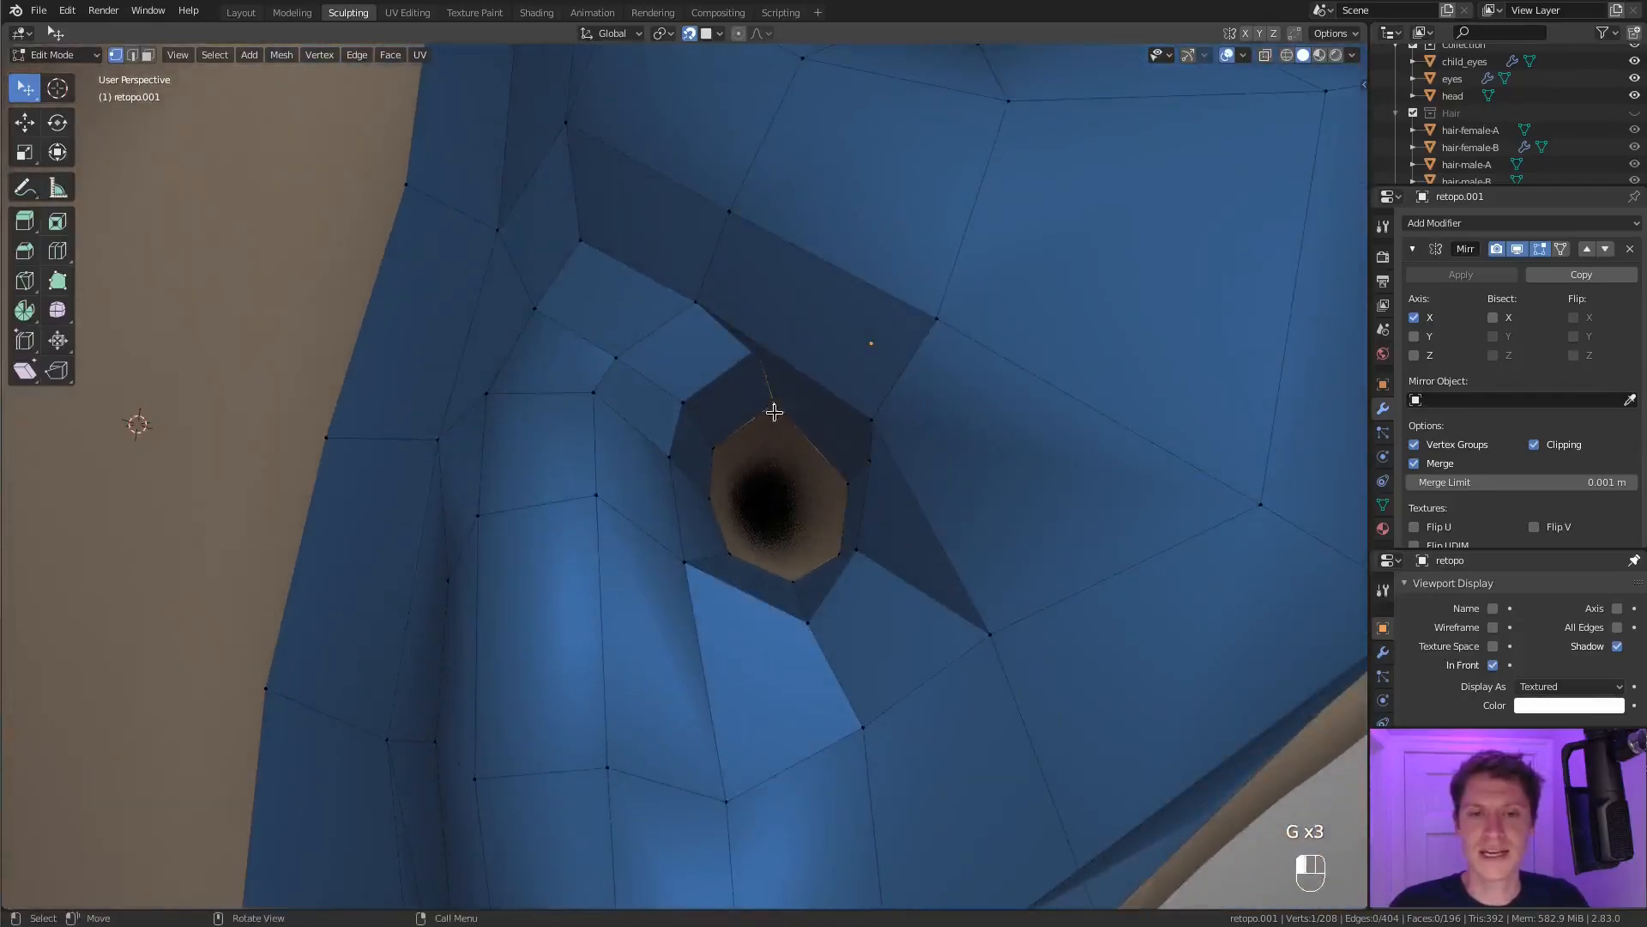
click(799, 414)
Adjust the remaining inner ring vertices to make the canal's cross-section rounder and more even.
click(722, 445)
key(g)
click(735, 535)
key(g)
middle_drag(739, 534, 910, 542)
click(760, 542)
click(779, 451)
key(g)
click(792, 499)
click(766, 517)
key(g)
click(766, 500)
middle_drag(766, 499, 748, 448)
Turn off snapping and extrude the inner ring deeper into the head to lengthen the ear canal.
alt+click(896, 409)
shift+middle_drag(978, 381, 863, 233)
click(688, 34)
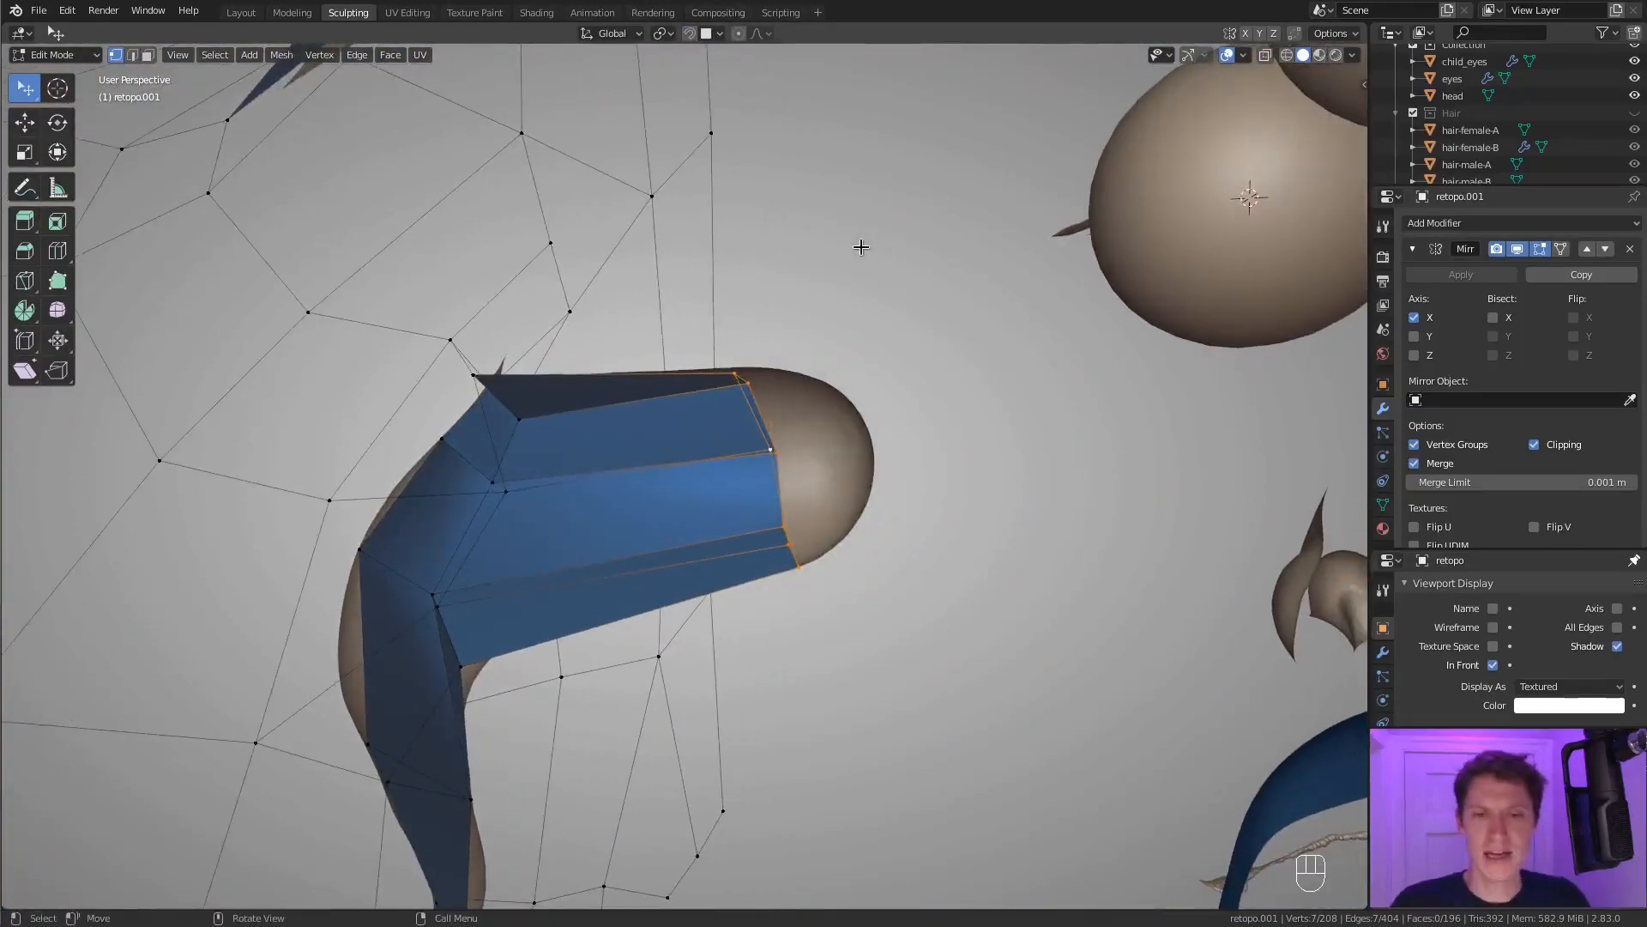
key(e)
click(1065, 211)
key(g)
click(1131, 303)
shift+middle_drag(1131, 304, 926, 337)
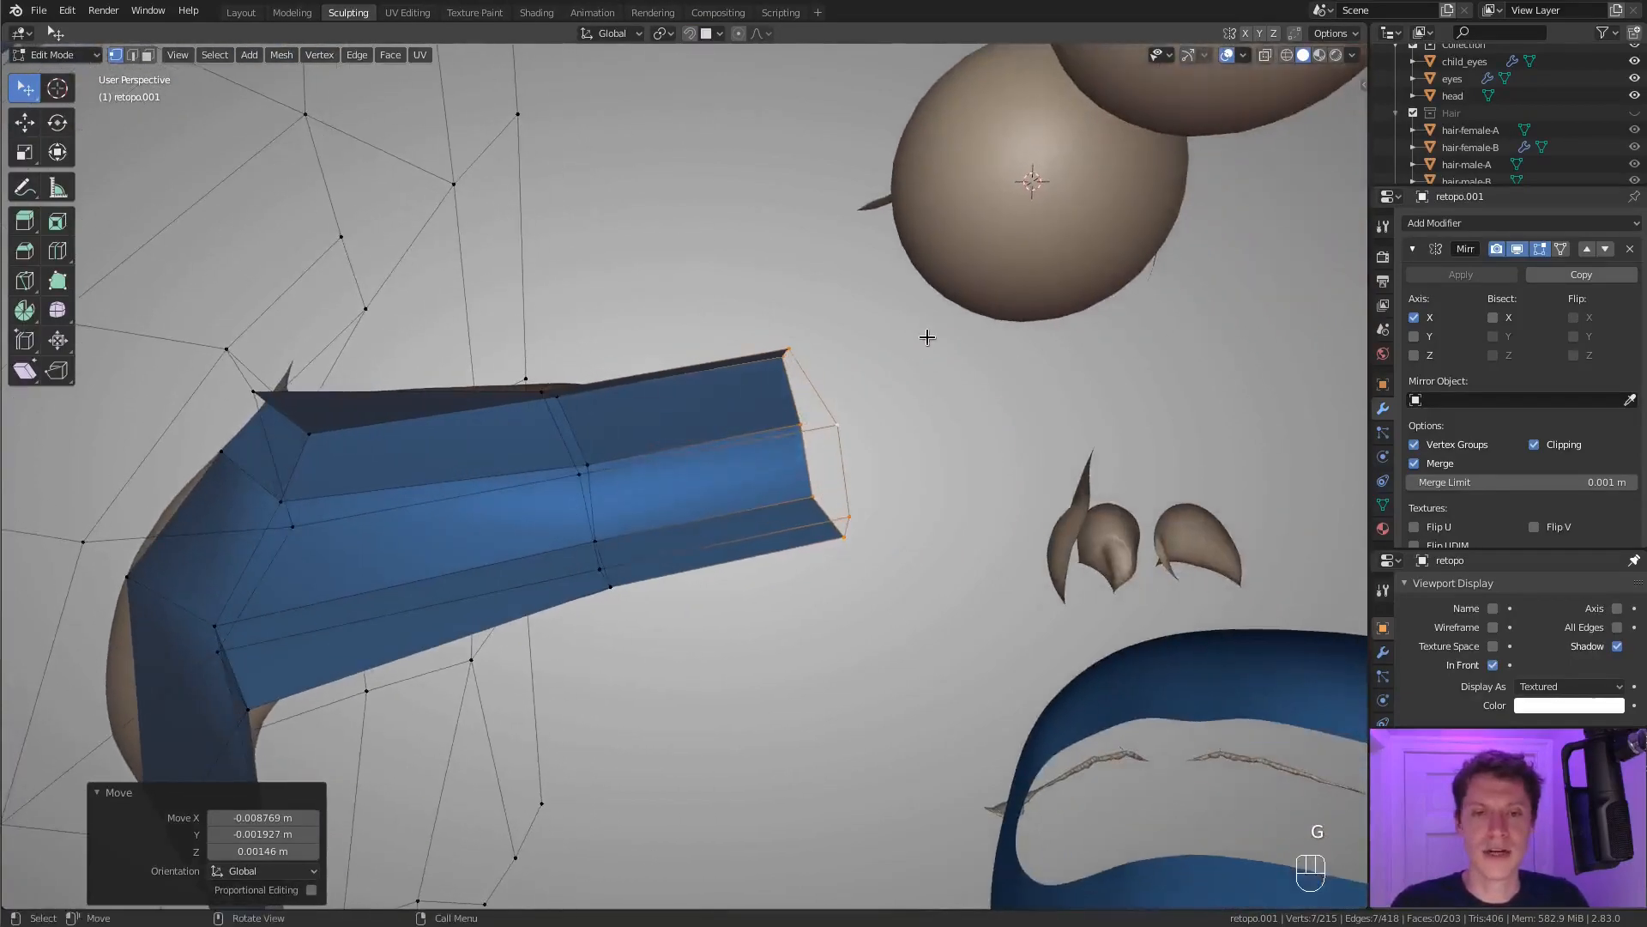
Extrude the canal's end ring, merge it at its center and move the merged vertex about 0.02 m deeper.
key(e)
right_click(926, 333)
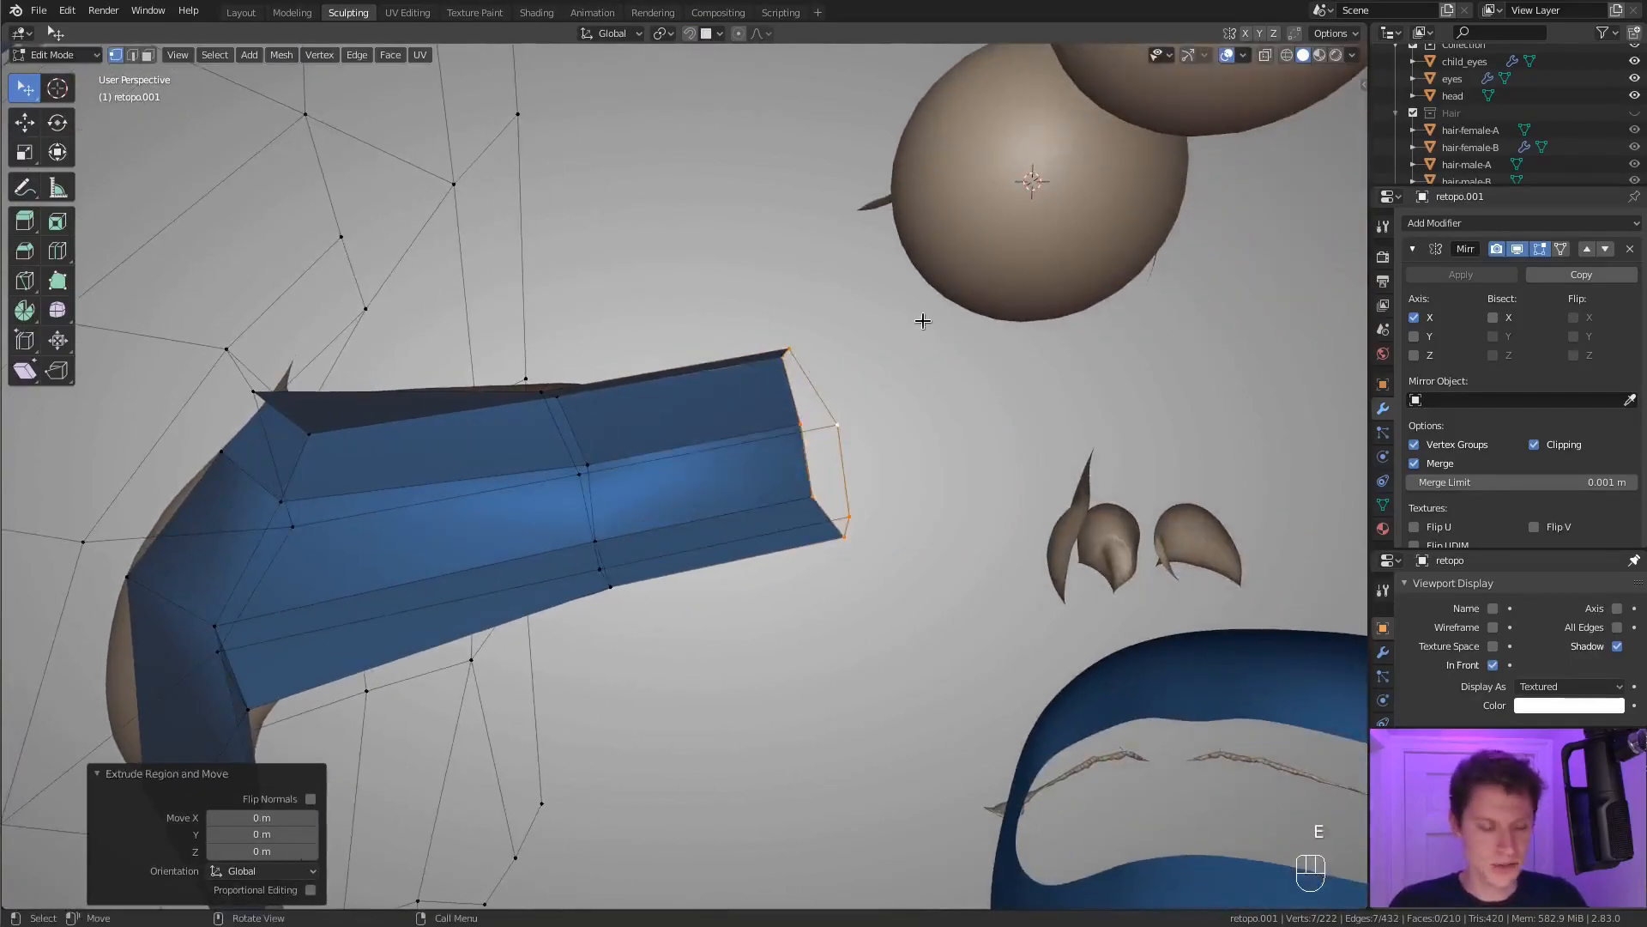
key(m)
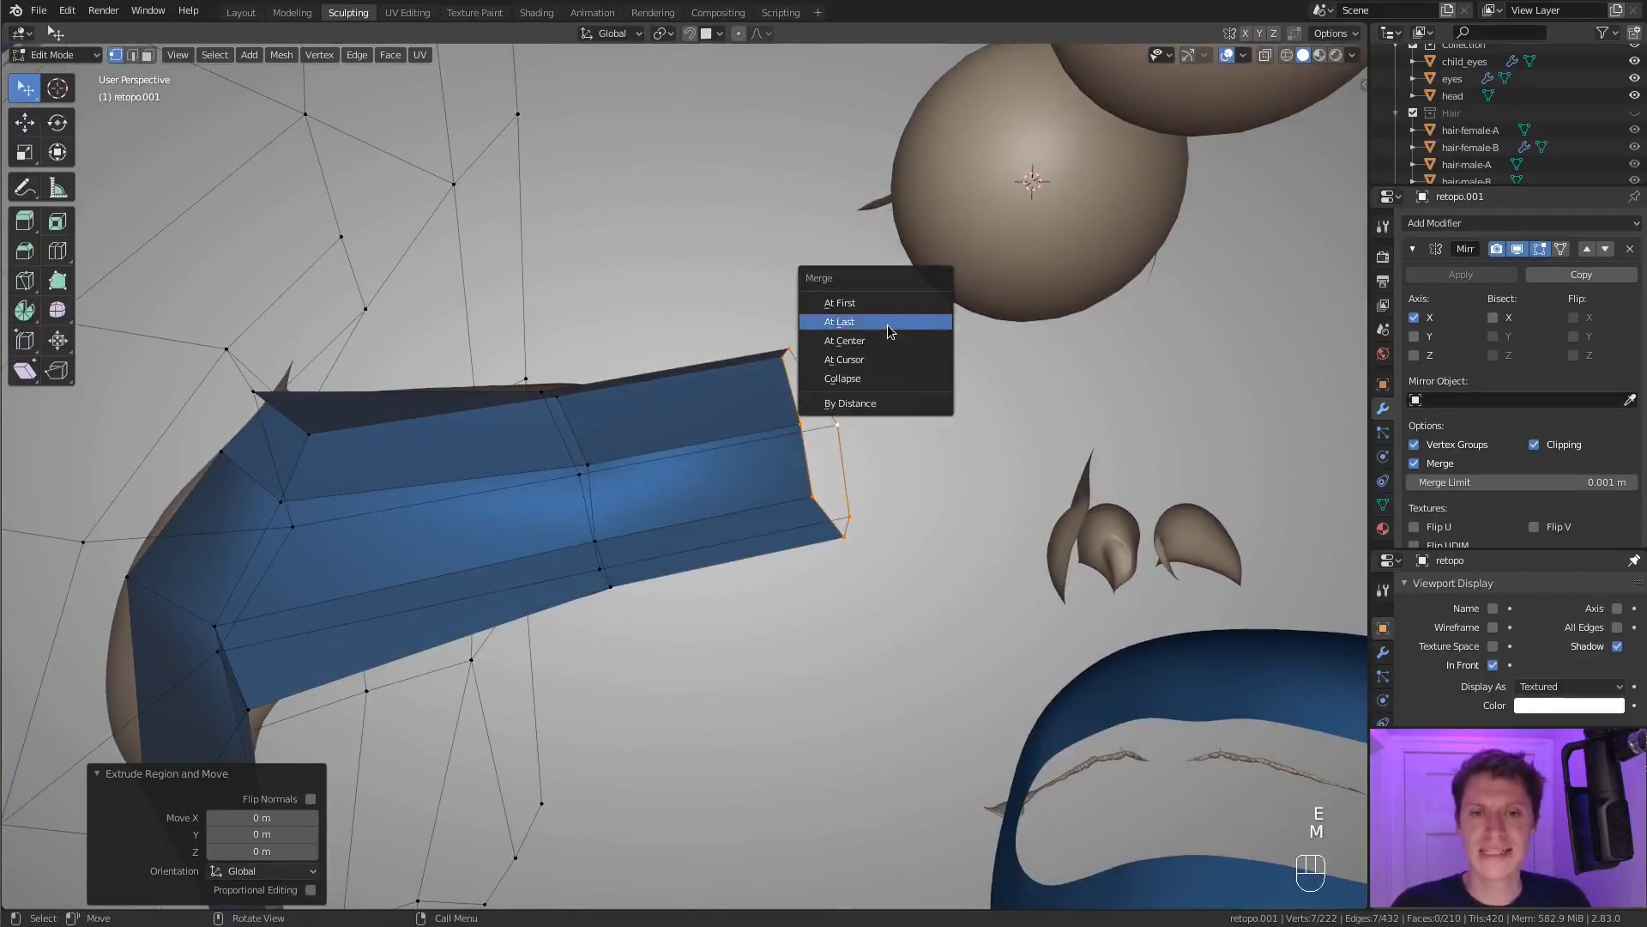
click(844, 340)
mouse_move(909, 408)
middle_down()
mouse_move(883, 404)
mouse_move(948, 378)
mouse_move(882, 409)
middle_up()
key(g)
click(965, 381)
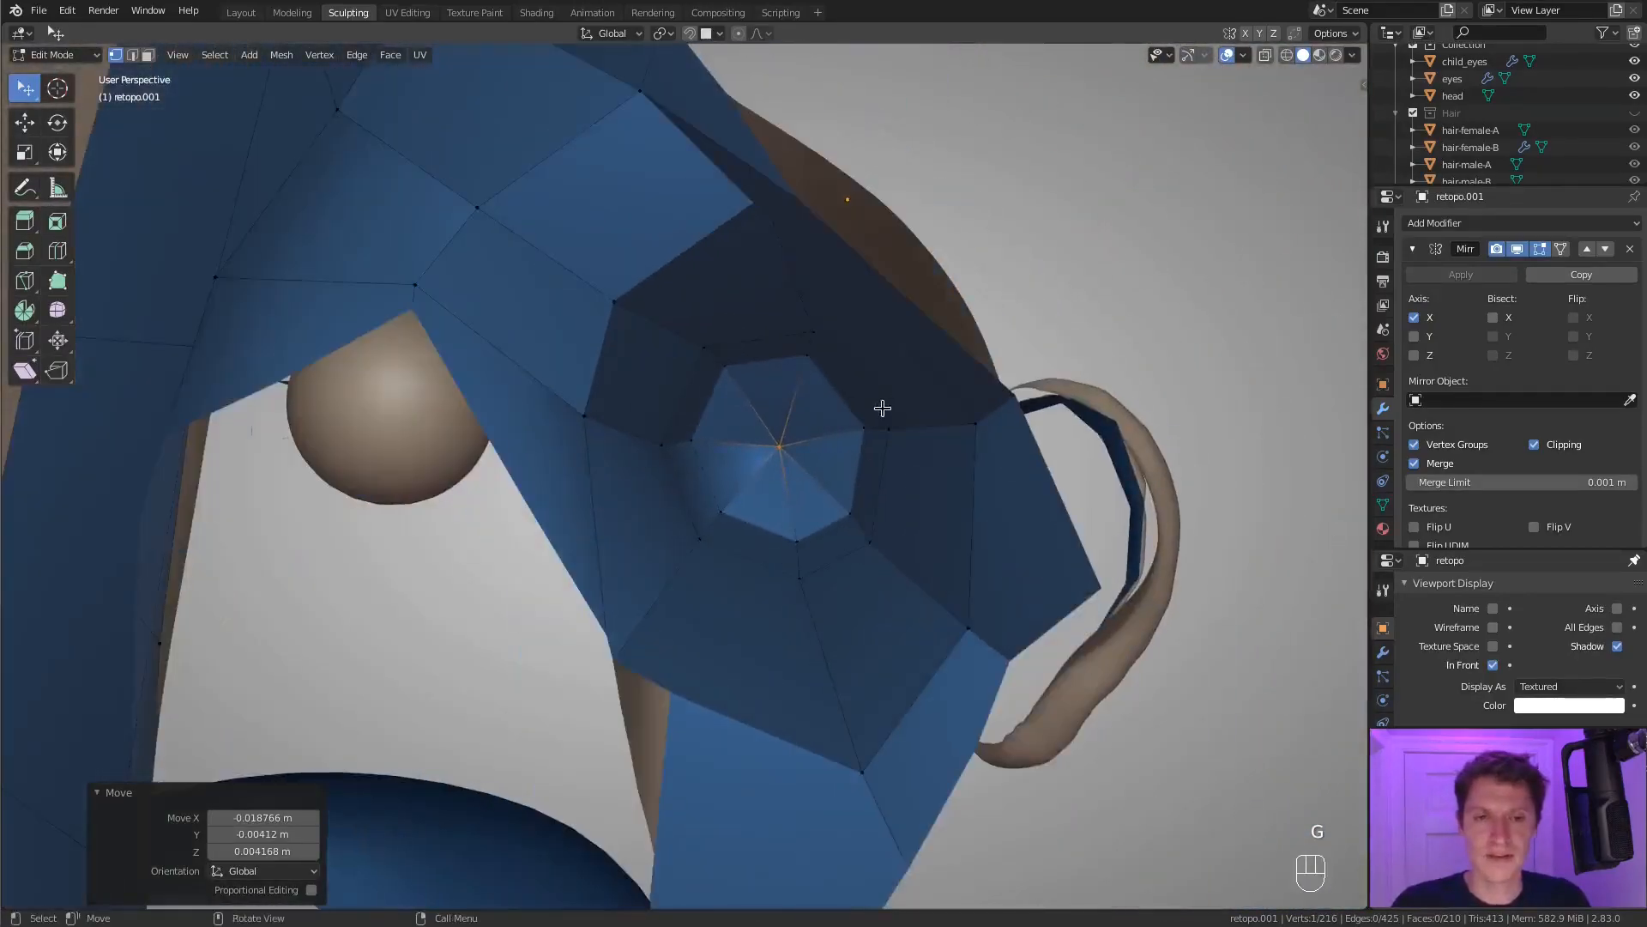
Select three alternate edges of the canal's end cap and dissolve them to turn the triangles into quads.
key(2)
click(759, 446)
shift+click(759, 465)
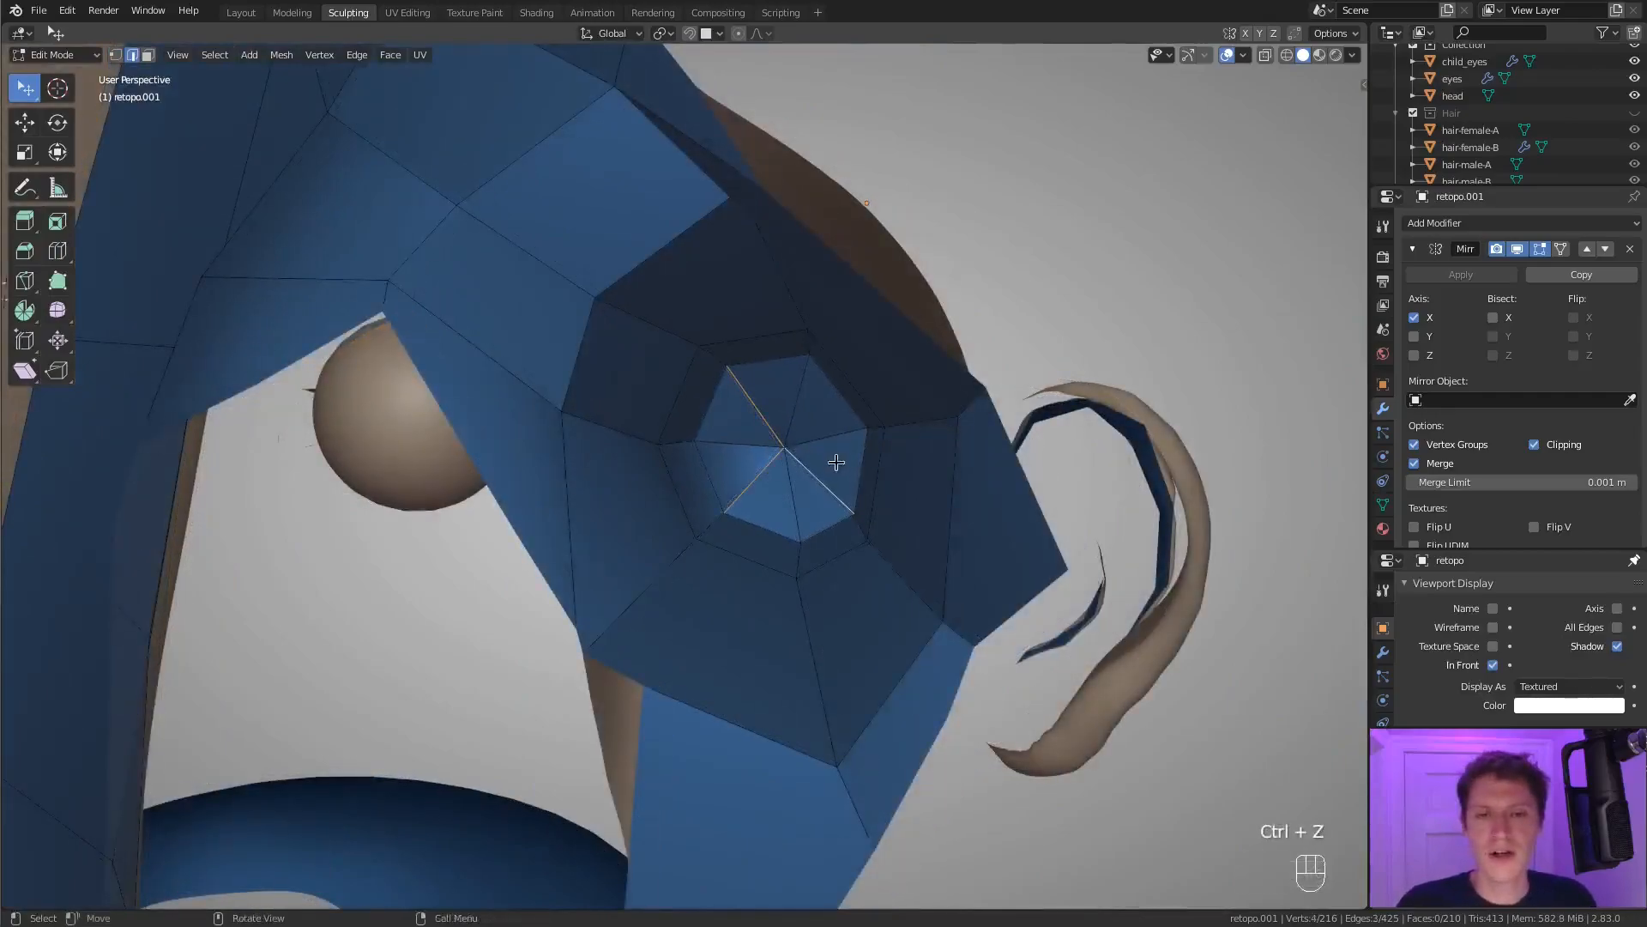
middle_drag(804, 473, 984, 306)
key(x)
key(ctrl+x)
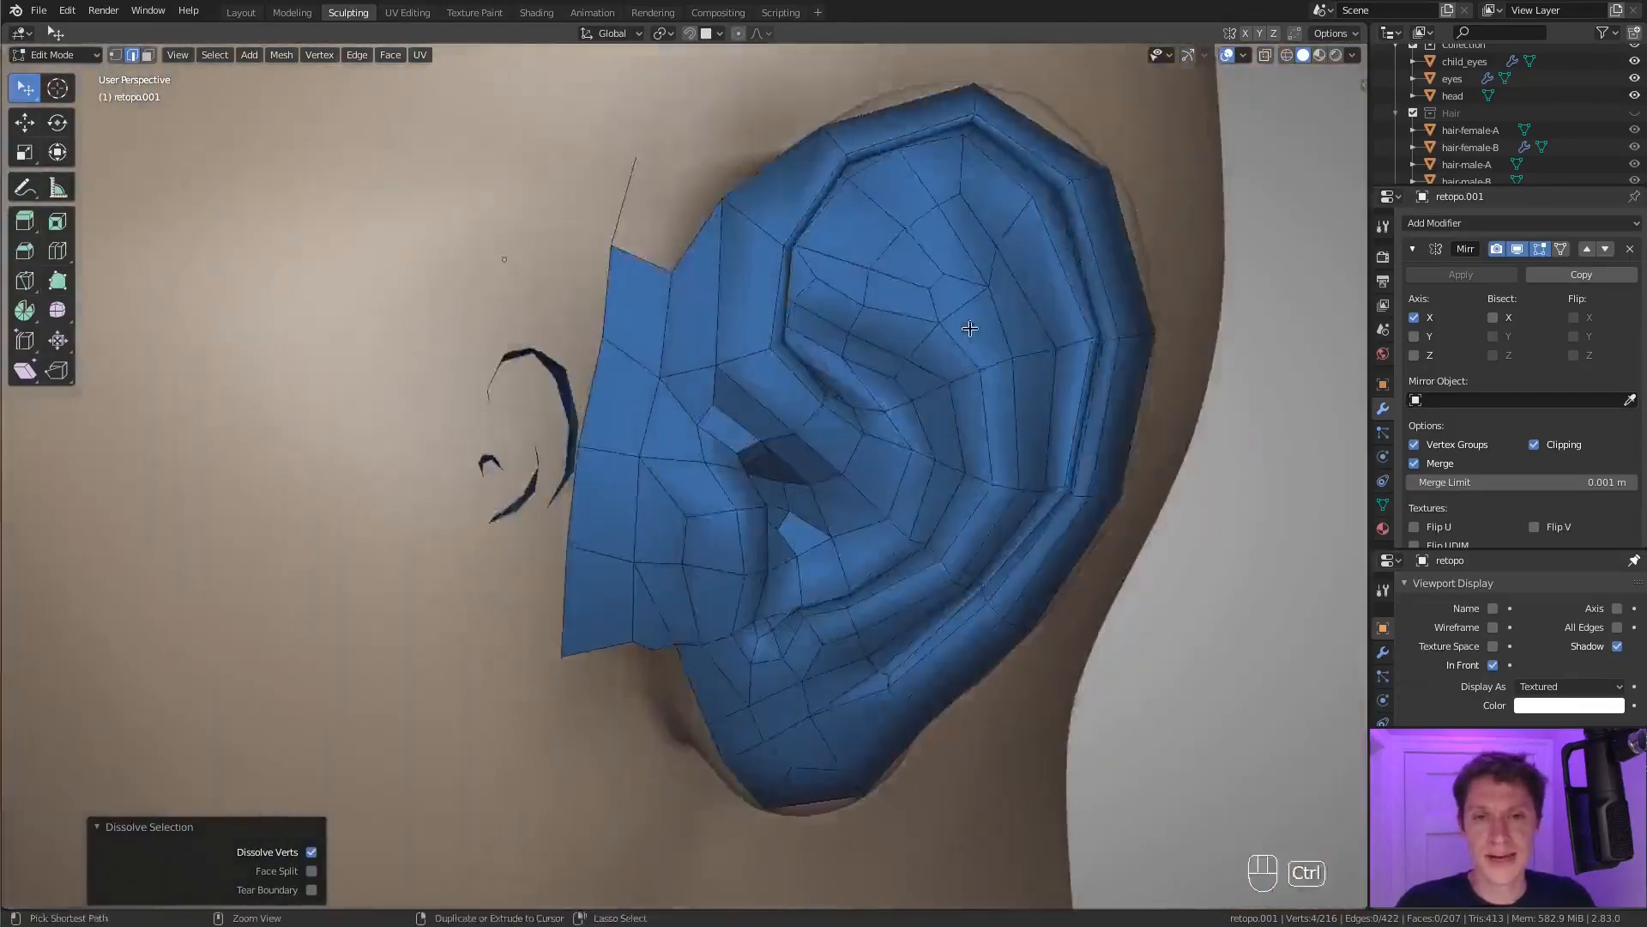
Shade the whole ear mesh smooth.
ctrl+middle_drag(970, 329, 837, 350)
key(Tab)
right_click(750, 297)
key(Tab)
middle_drag(821, 367, 895, 379)
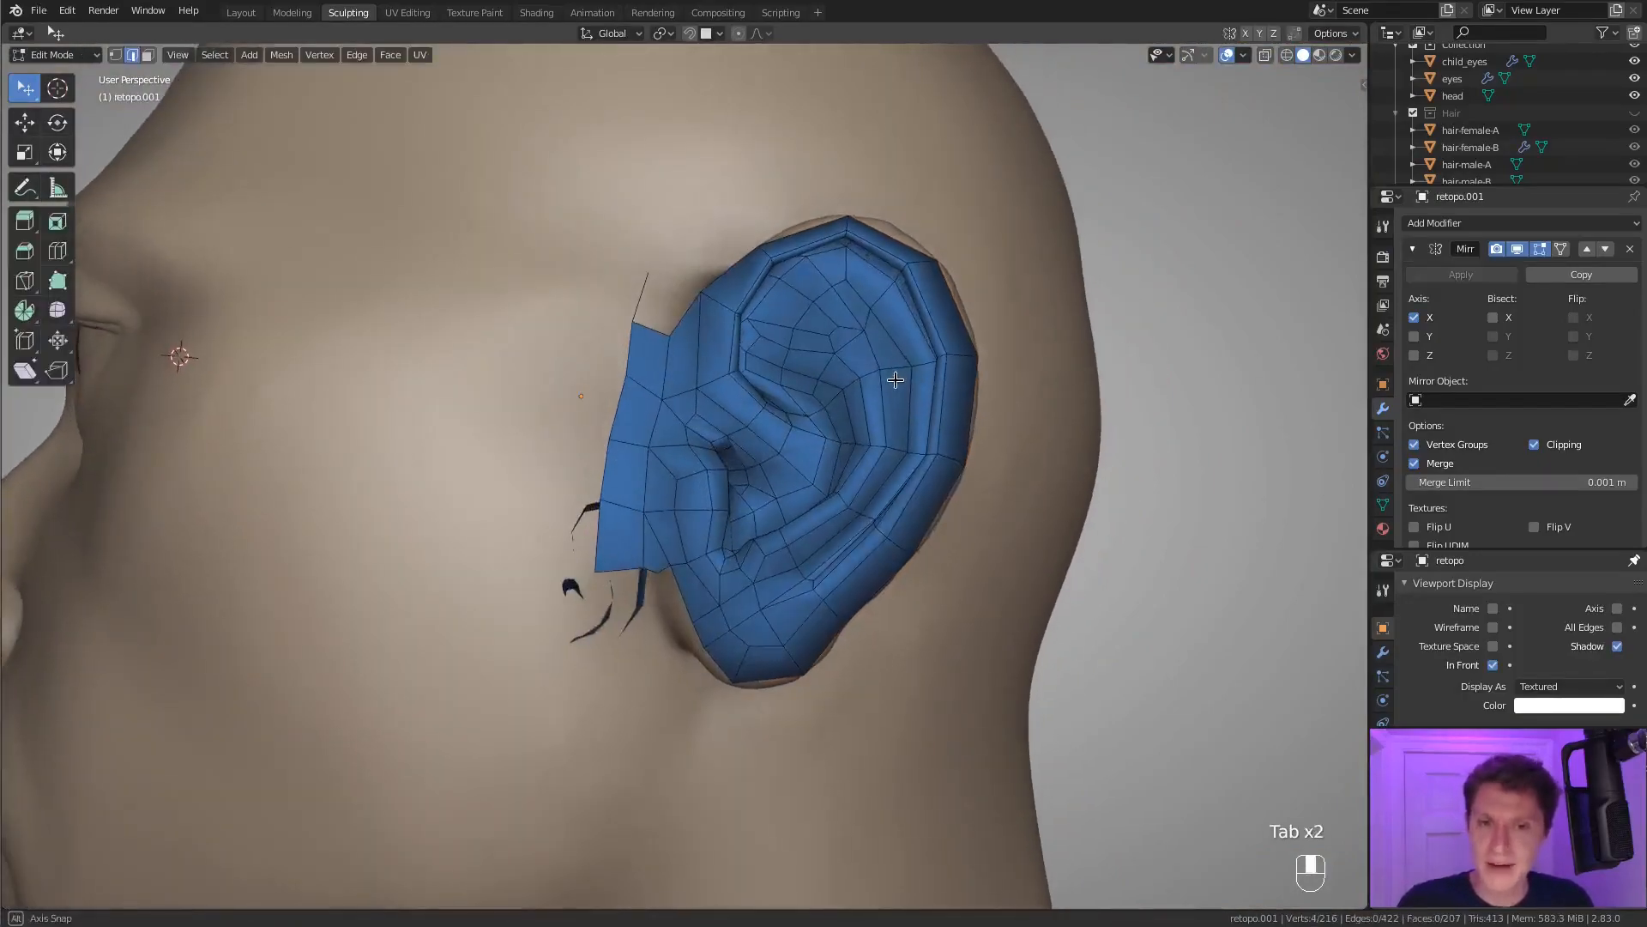
Preview the ear with its Subdivision modifier enabled in the viewport, examine it from the side and behind, and disable it again.
key(Tab)
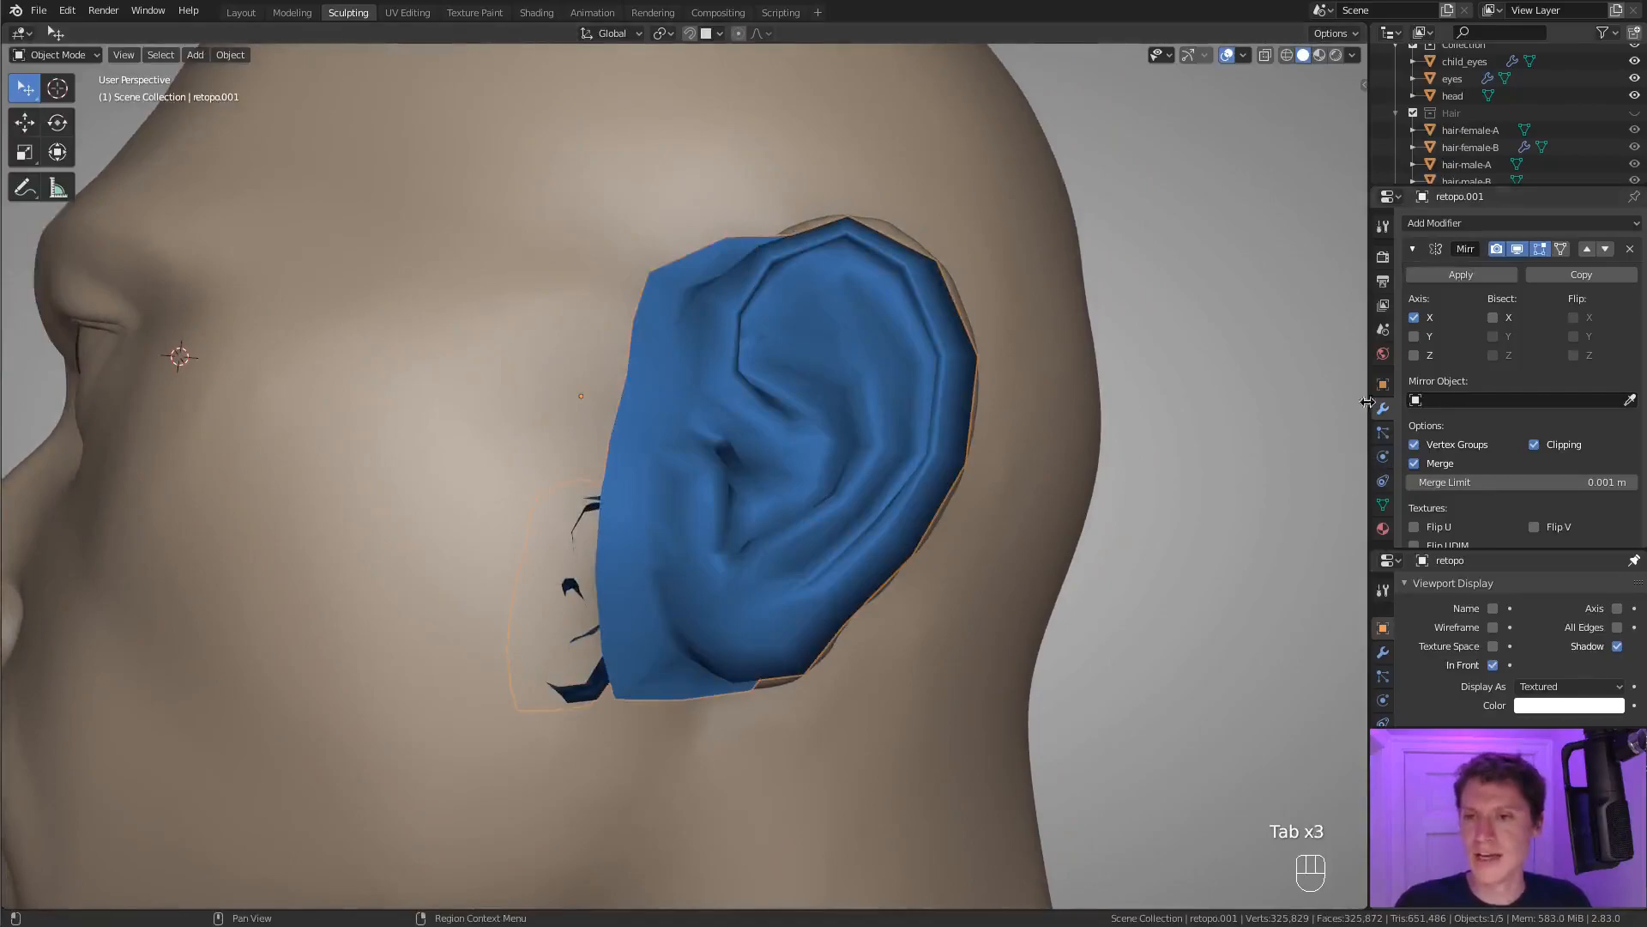
scroll(1536, 416, down, 3)
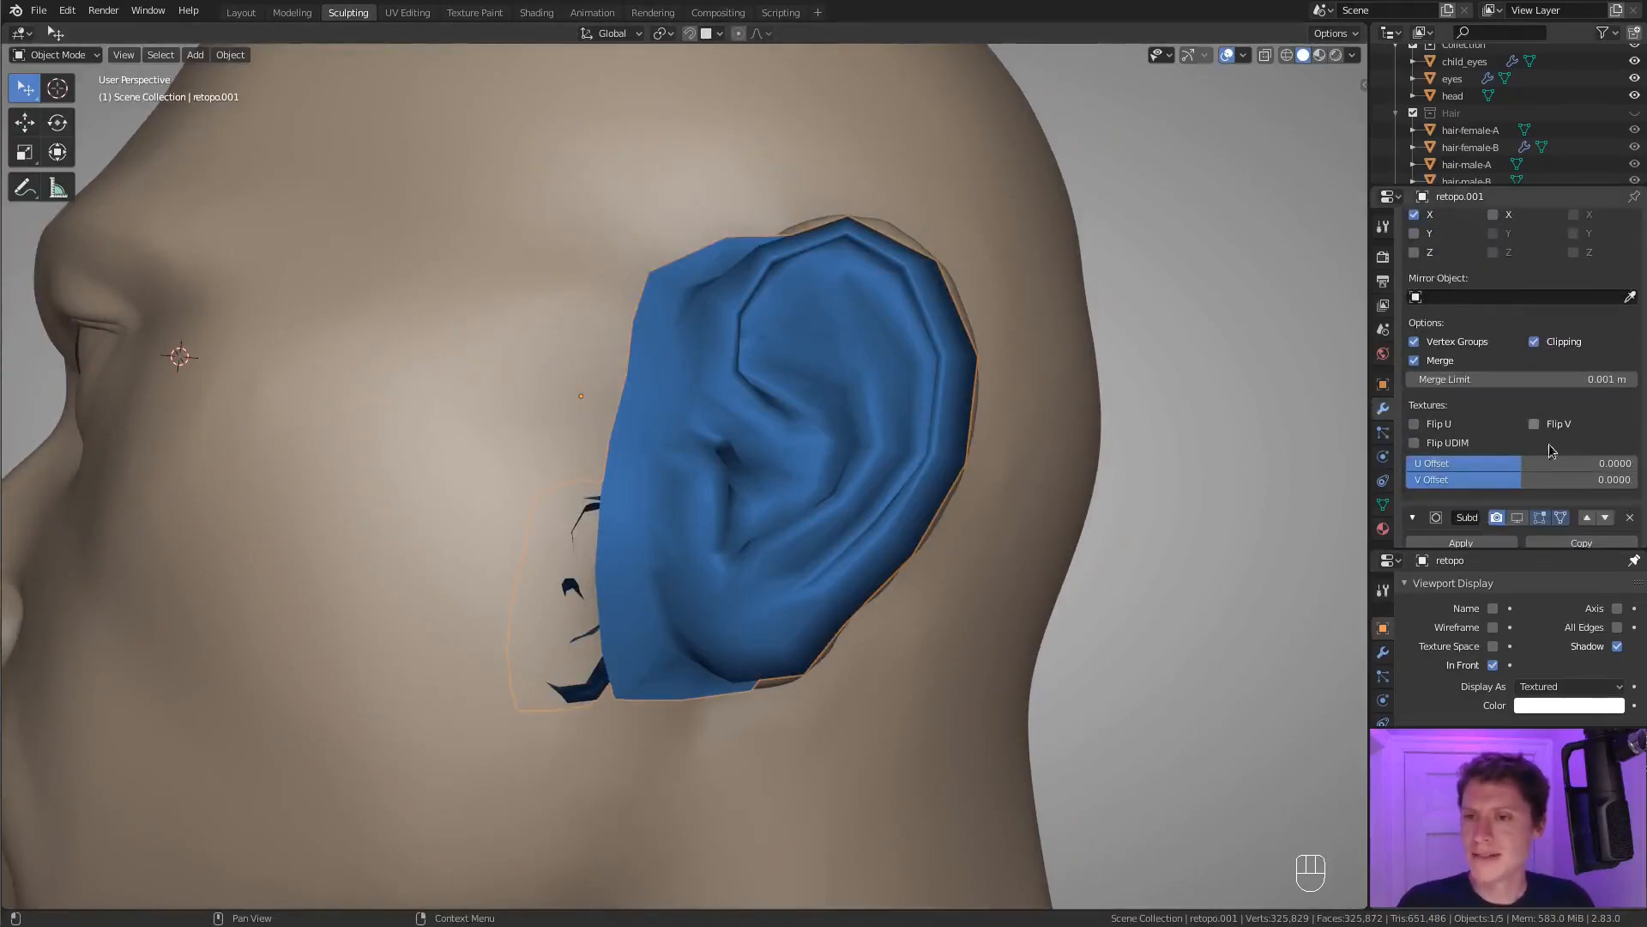
click(1517, 520)
middle_drag(1026, 455, 980, 396)
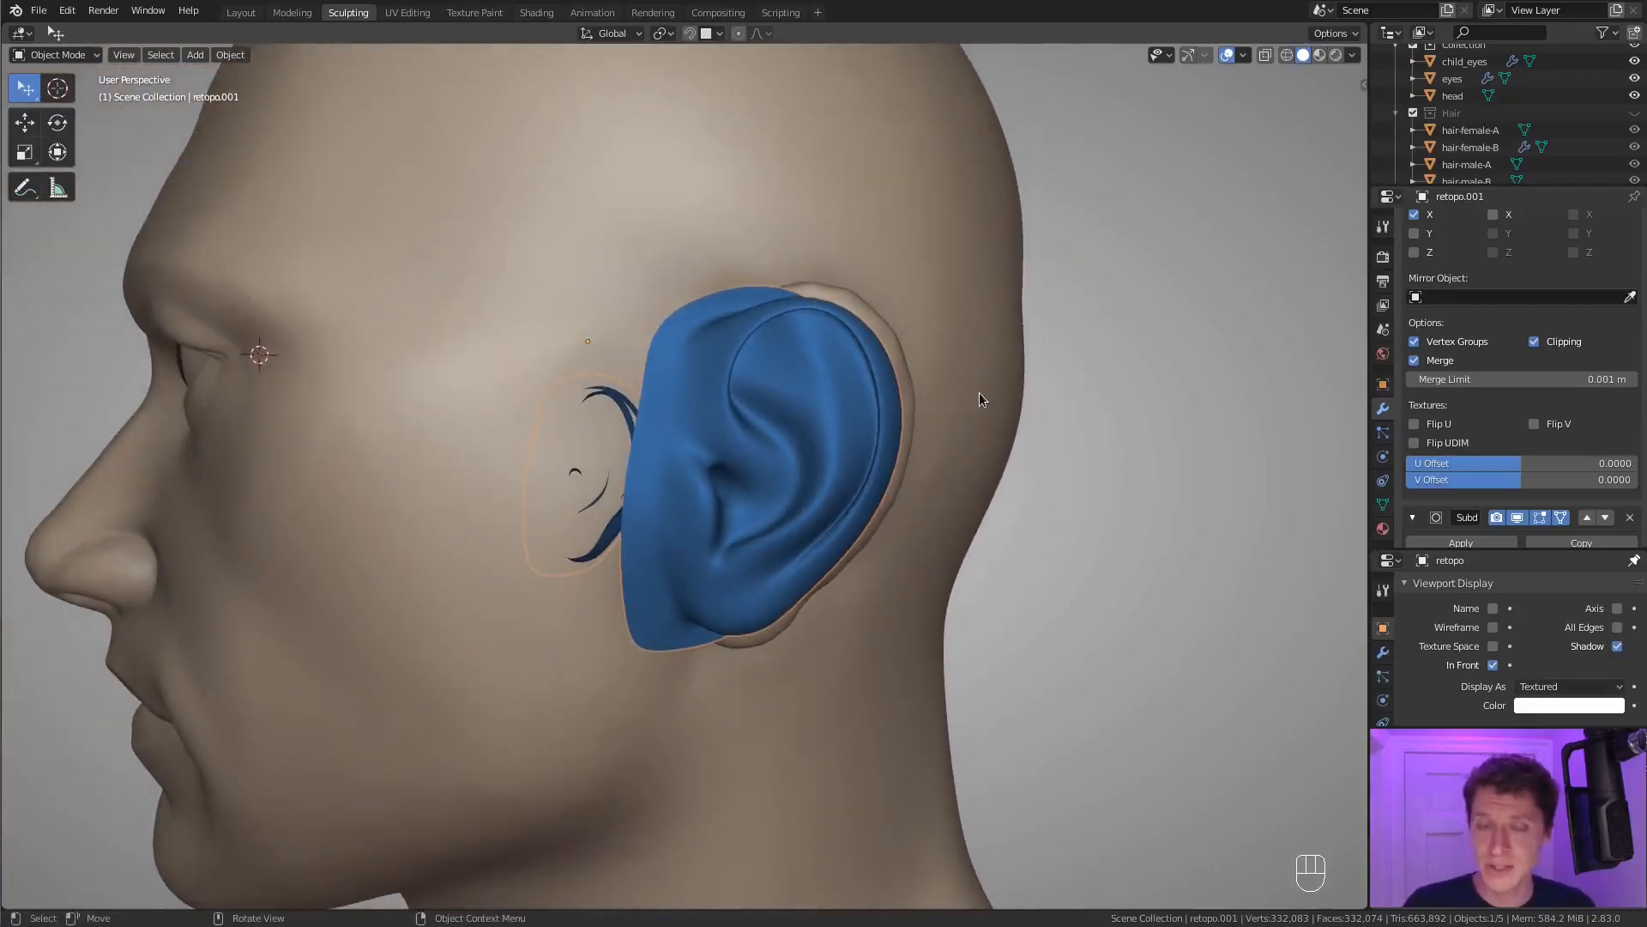
middle_drag(919, 317, 779, 311)
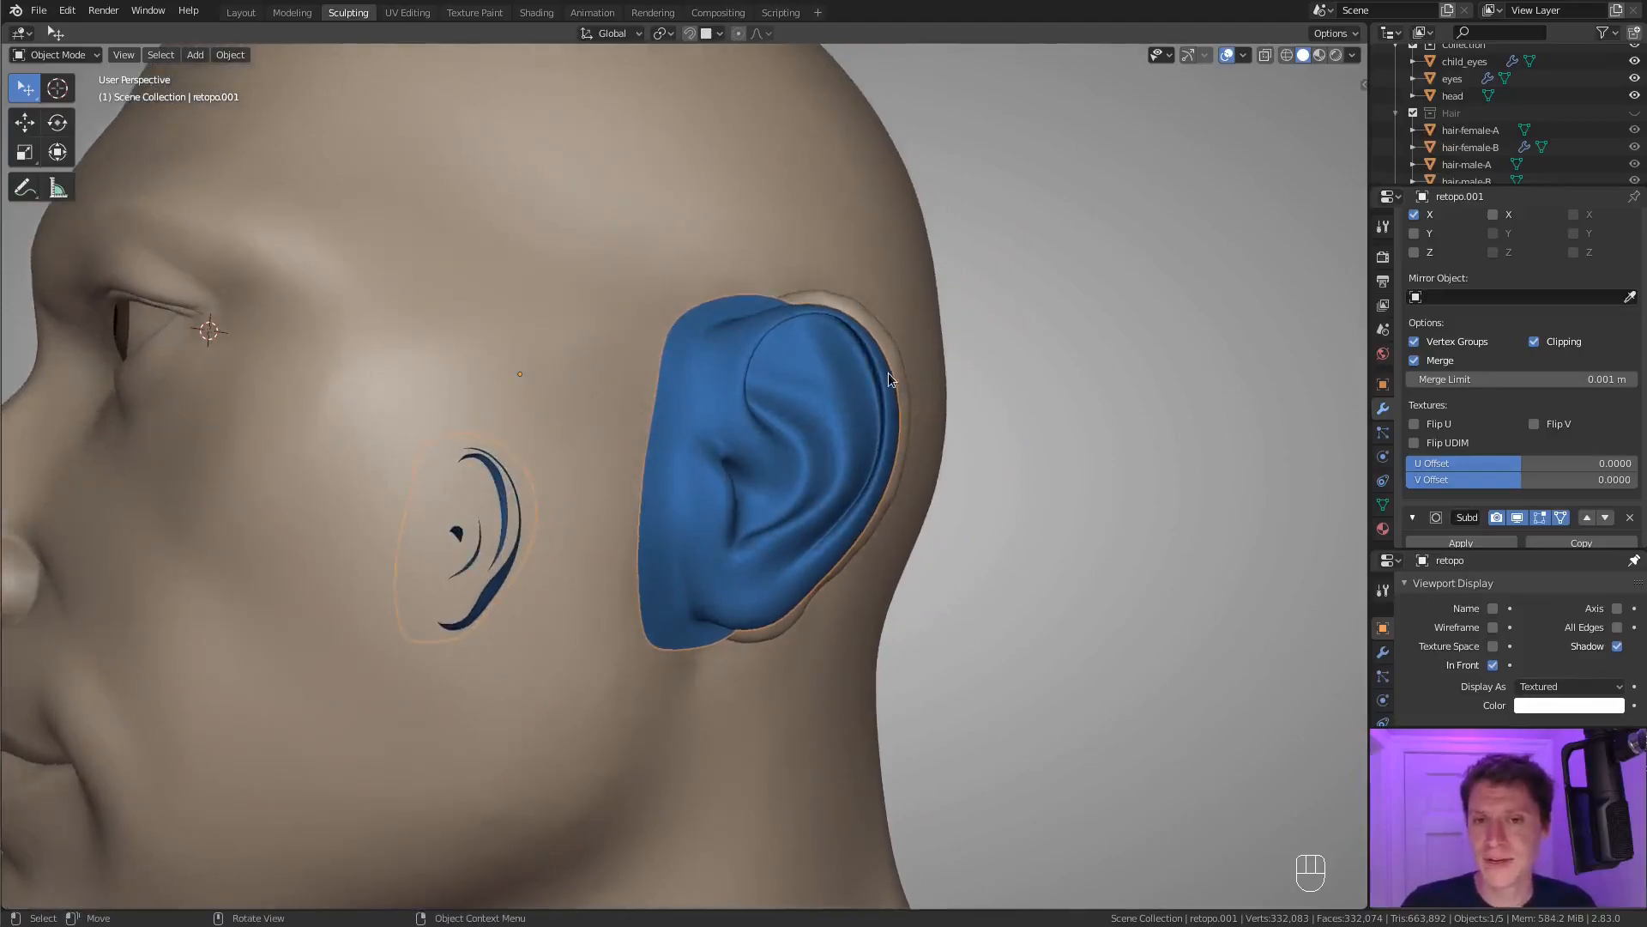
middle_drag(888, 372, 890, 393)
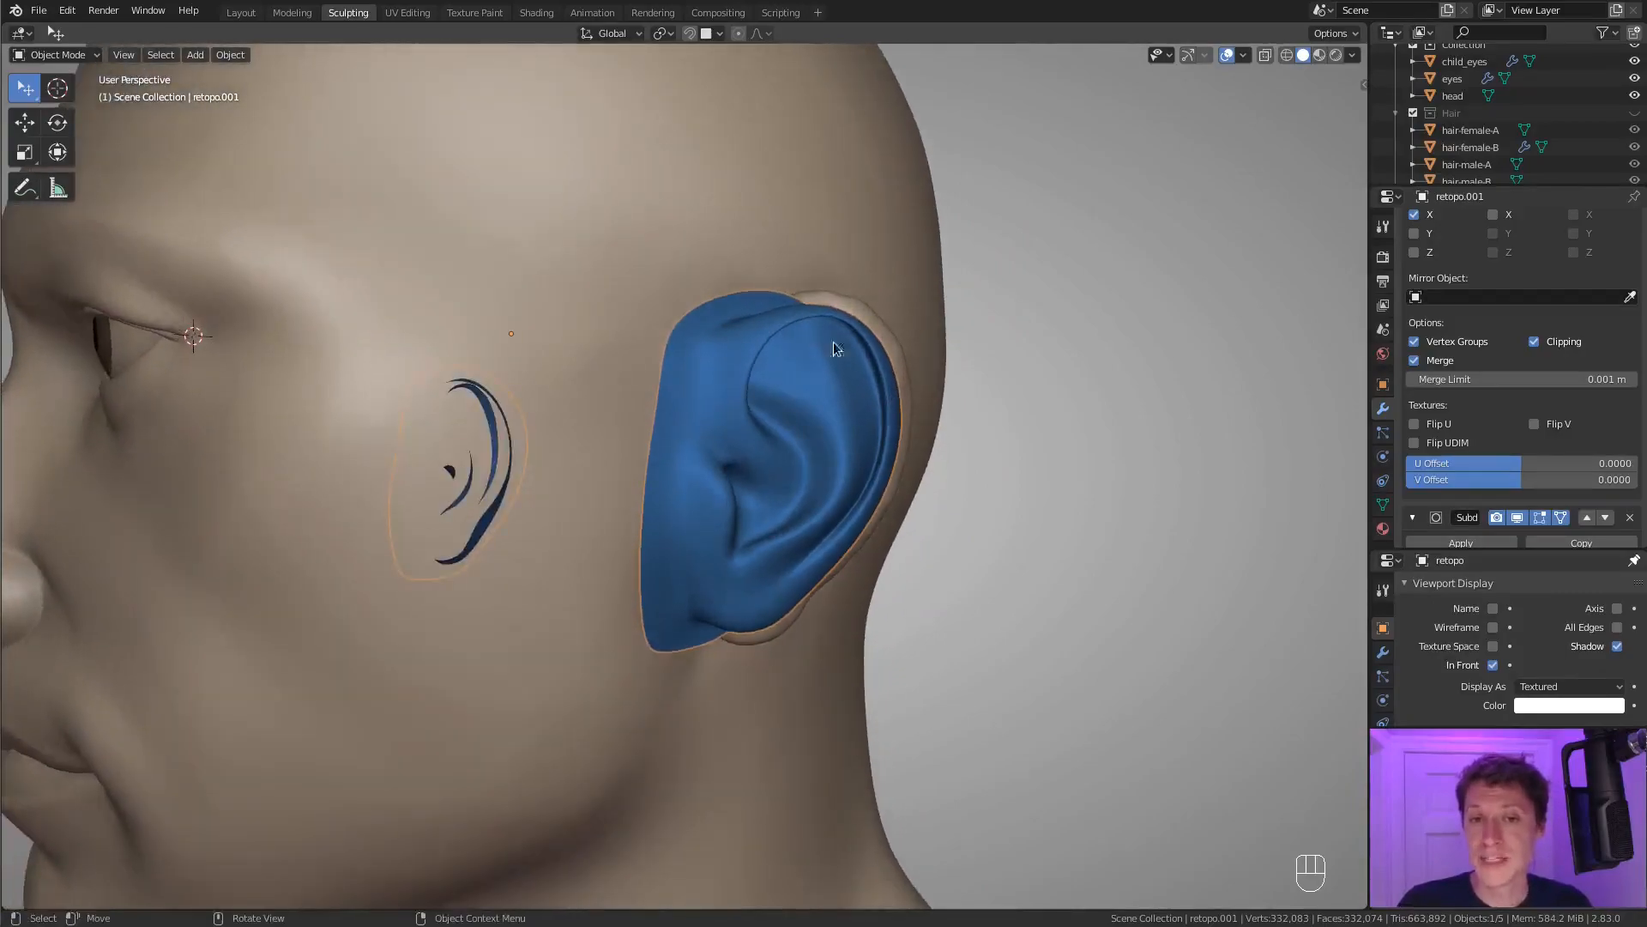
middle_drag(821, 338, 780, 343)
middle_drag(934, 349, 758, 335)
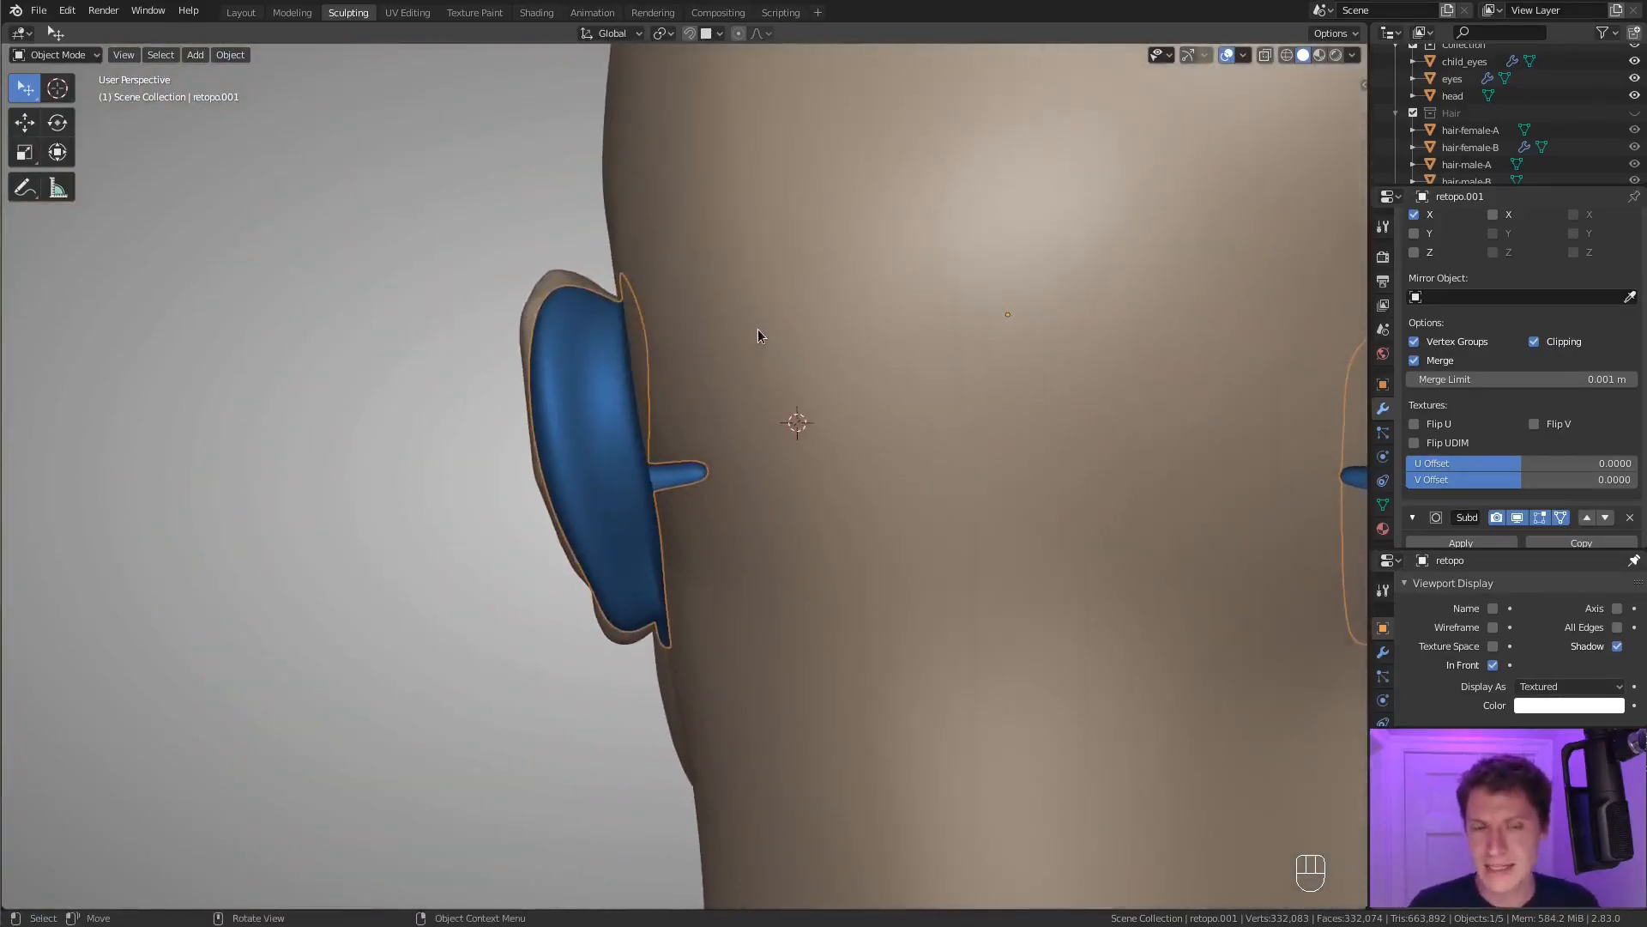
middle_drag(673, 333, 1006, 374)
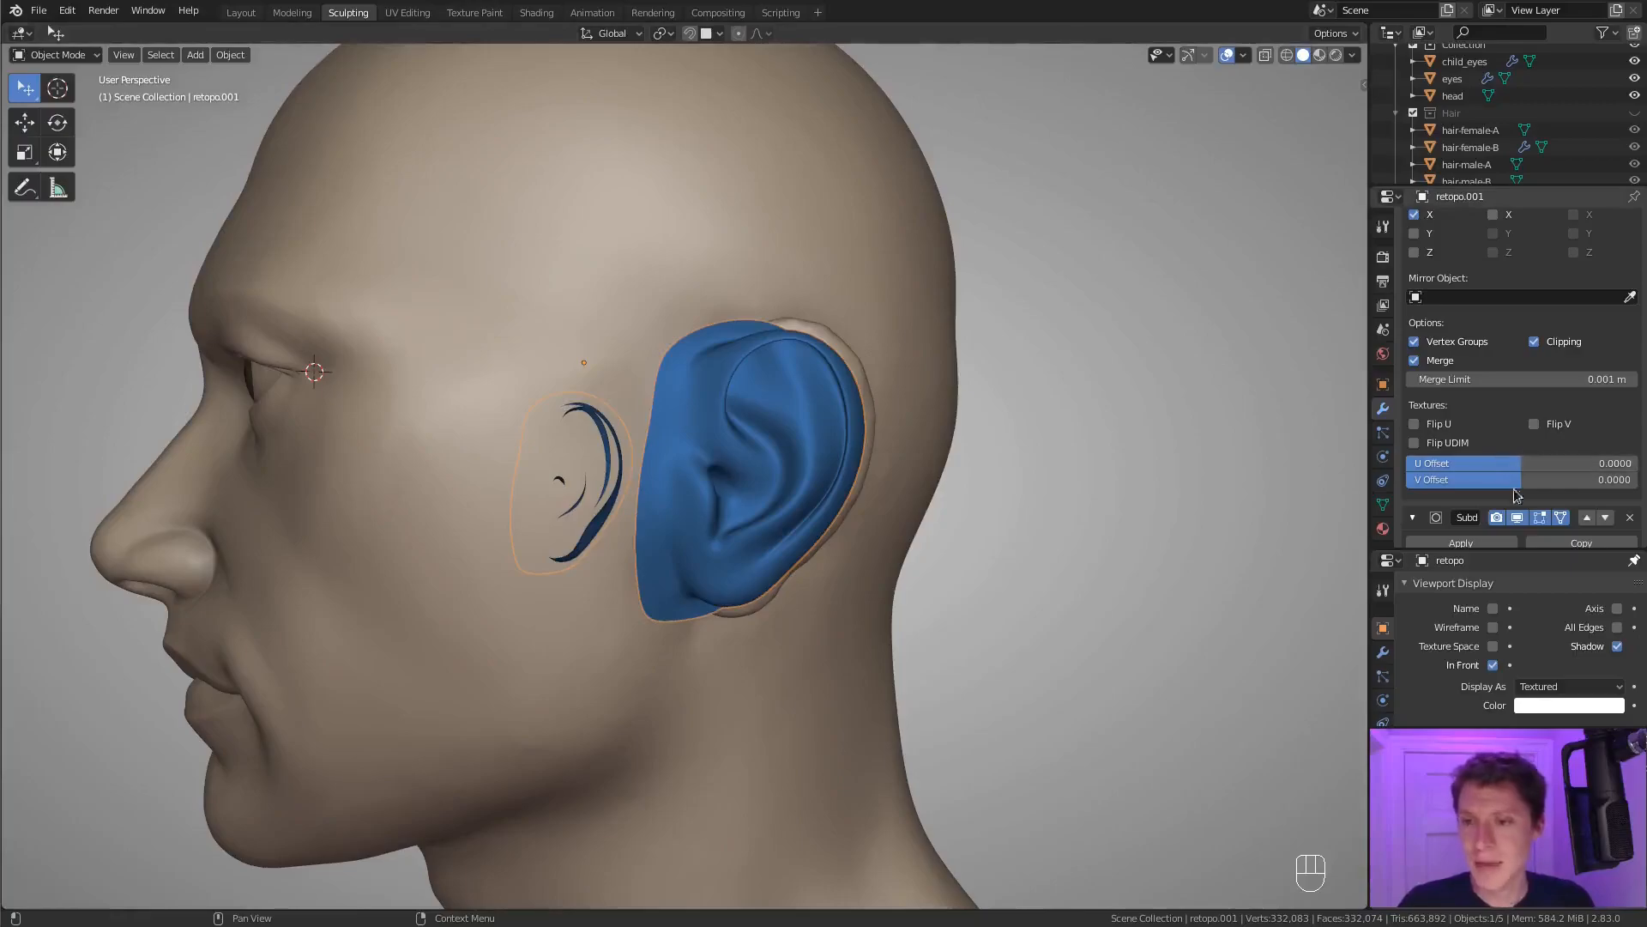
click(1518, 518)
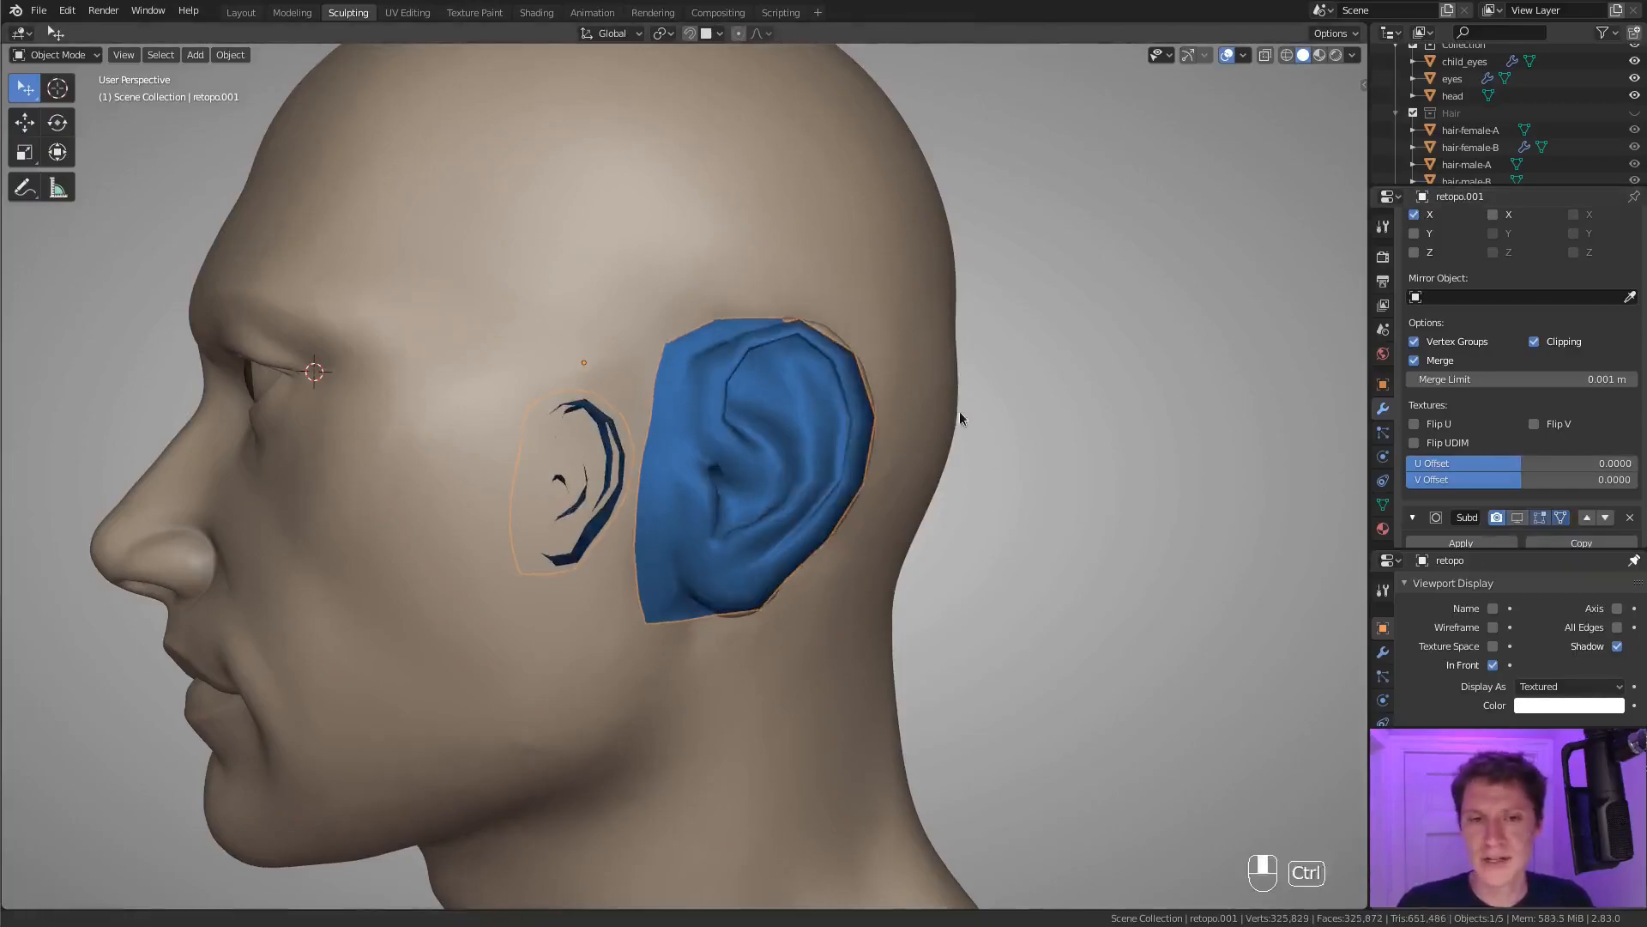
Unhide the retopologized head and join it with the ear mesh into one object.
key(alt+h)
middle_drag(959, 410, 682, 284)
click(693, 309)
click(684, 287)
click(727, 335)
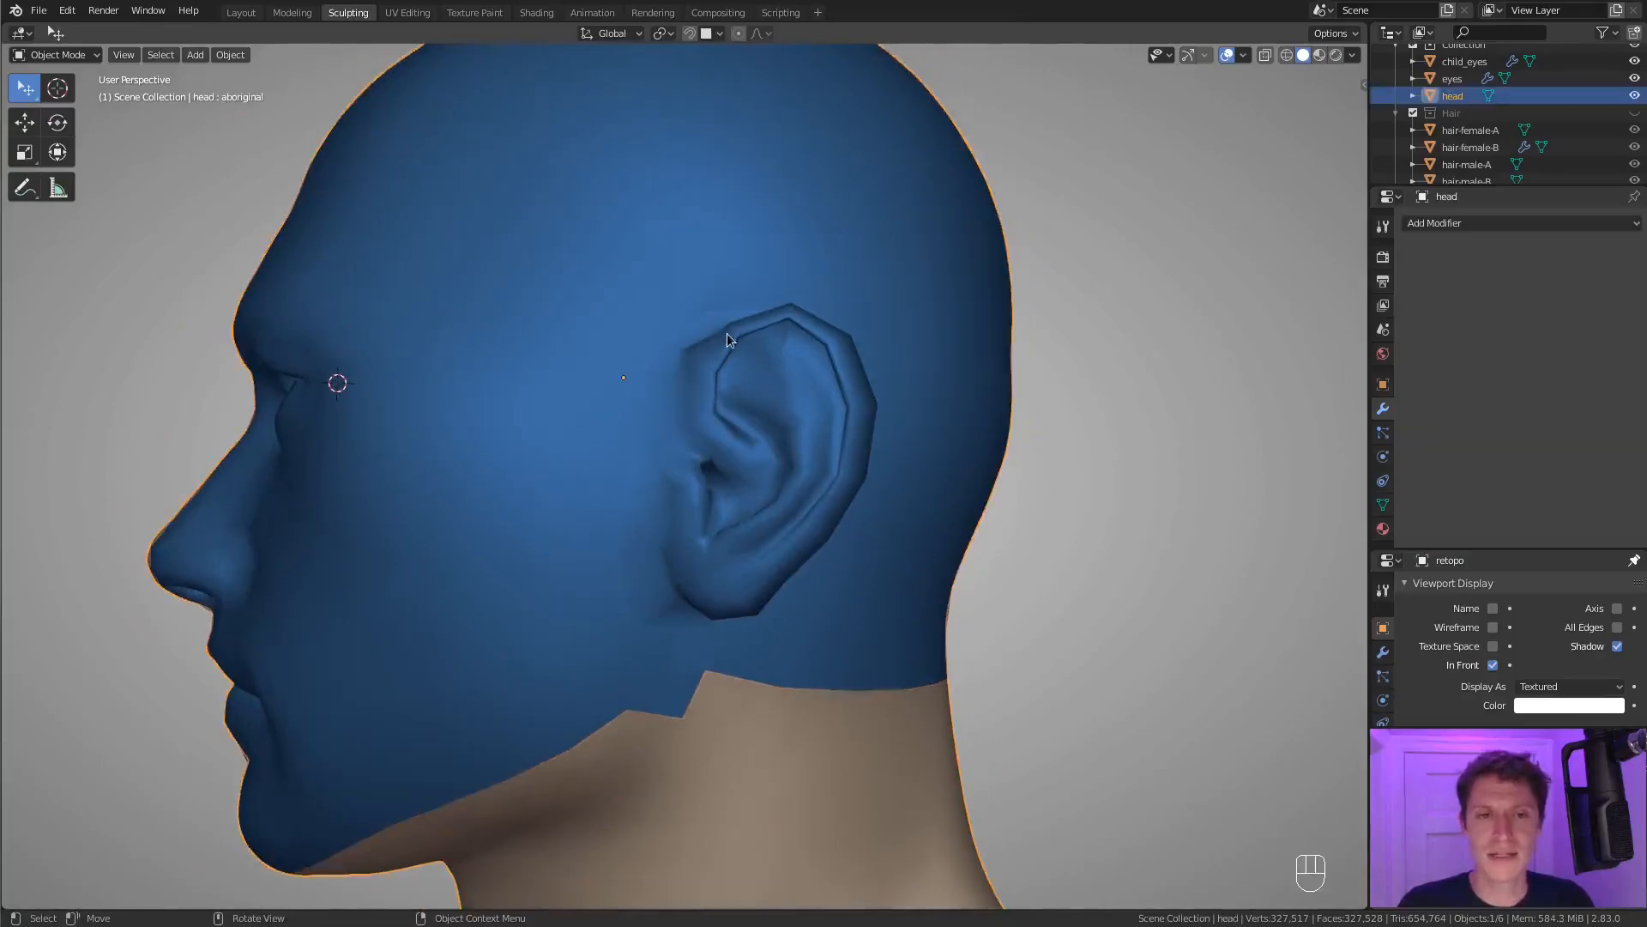
click(760, 341)
middle_drag(856, 314, 832, 278)
click(846, 308)
shift+click(827, 379)
middle_drag(827, 380, 765, 449)
key(ctrl+j)
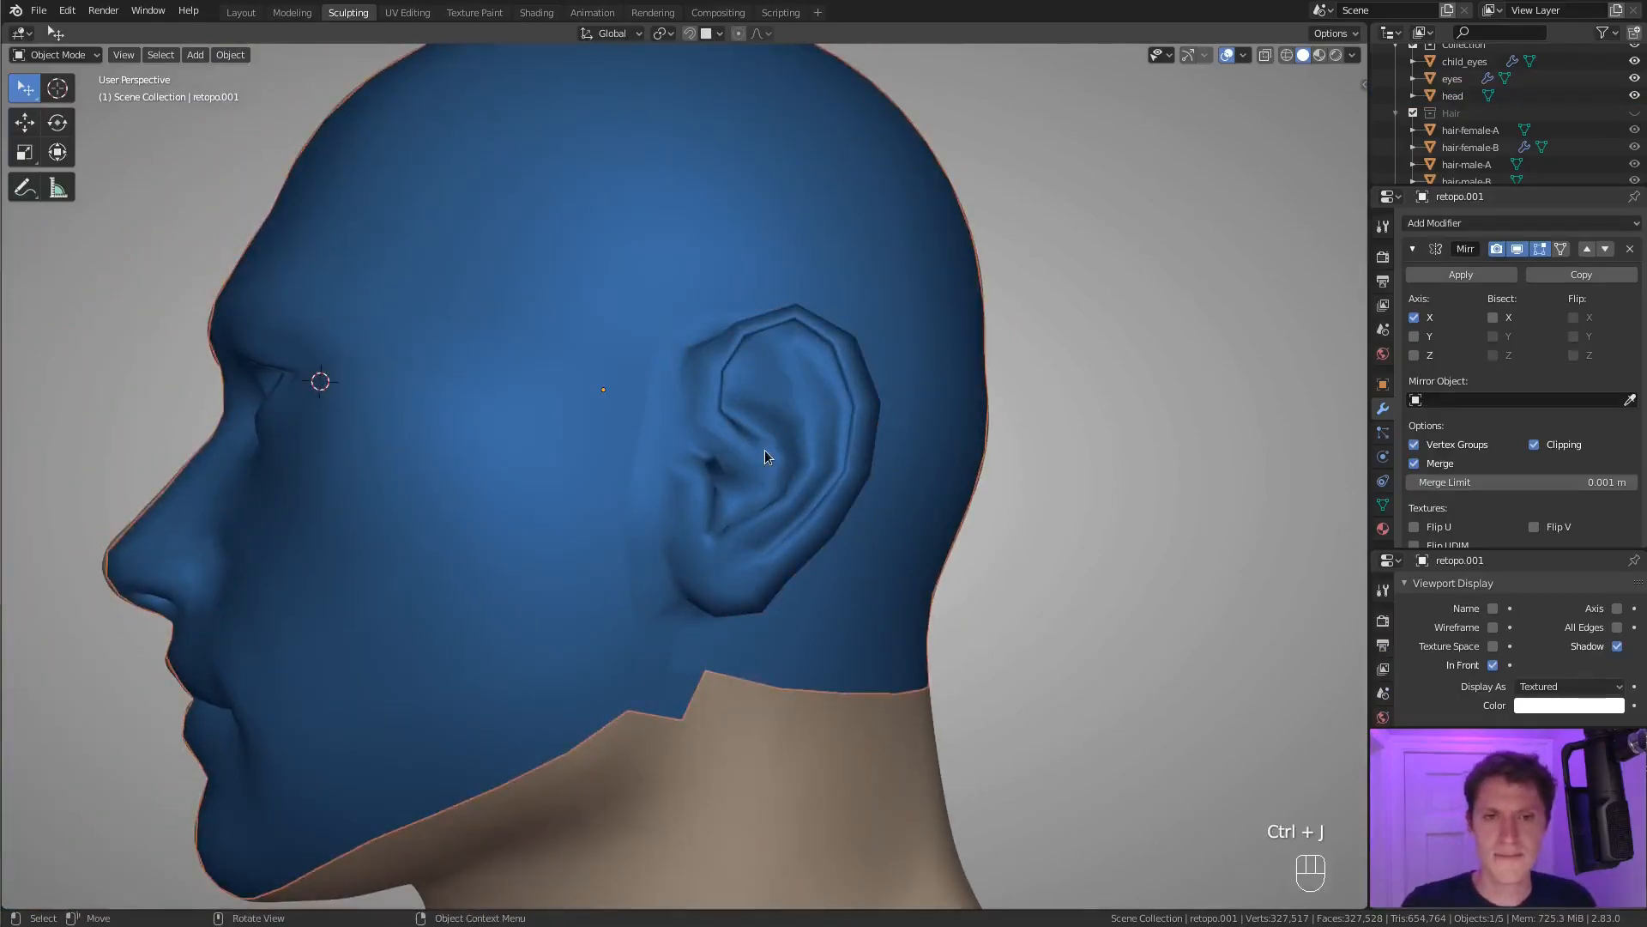
Reveal the joined mesh's hidden faces in Edit Mode and select the vertex loop along the seam around the ear.
key(Tab)
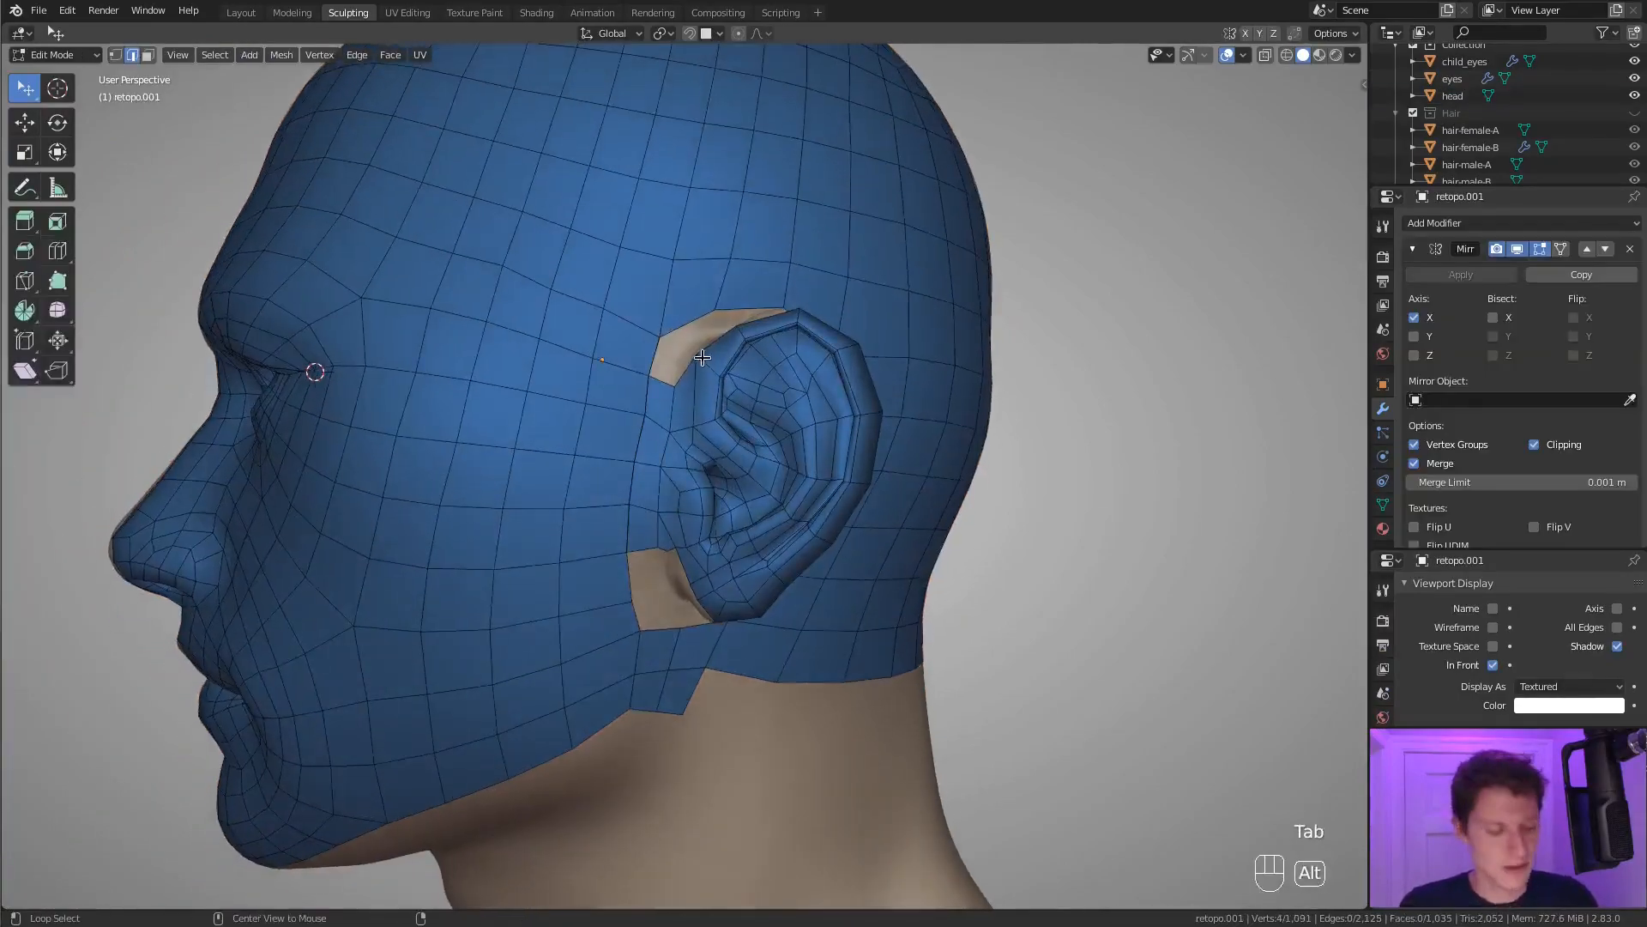
key(alt+h)
scroll(704, 355, up, 3)
key(a)
key(a)
key(a)
key(1)
mouse_move(708, 356)
middle_down()
mouse_move(781, 275)
mouse_move(805, 333)
middle_up()
alt+click(810, 244)
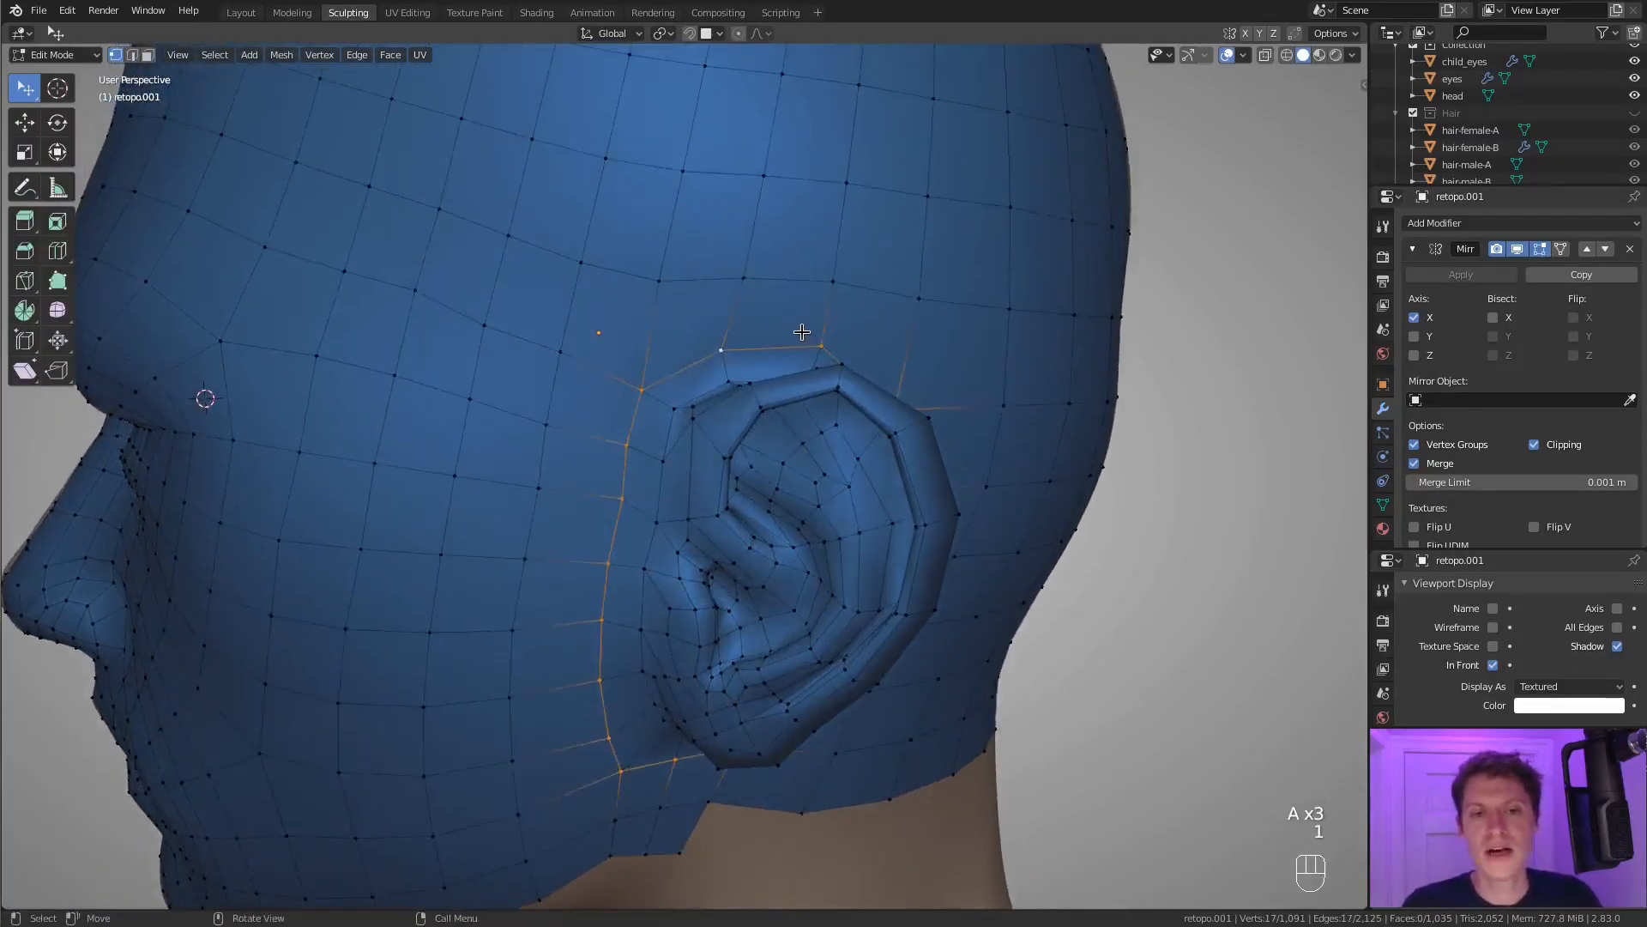
Extend the selection to the overlapping seam vertices using wireframe shading and merge them by distance.
key(z)
mouse_move(737, 378)
ctrl+middle_down()
mouse_move(729, 300)
mouse_move(730, 326)
ctrl+middle_up()
middle_drag(729, 326, 700, 399)
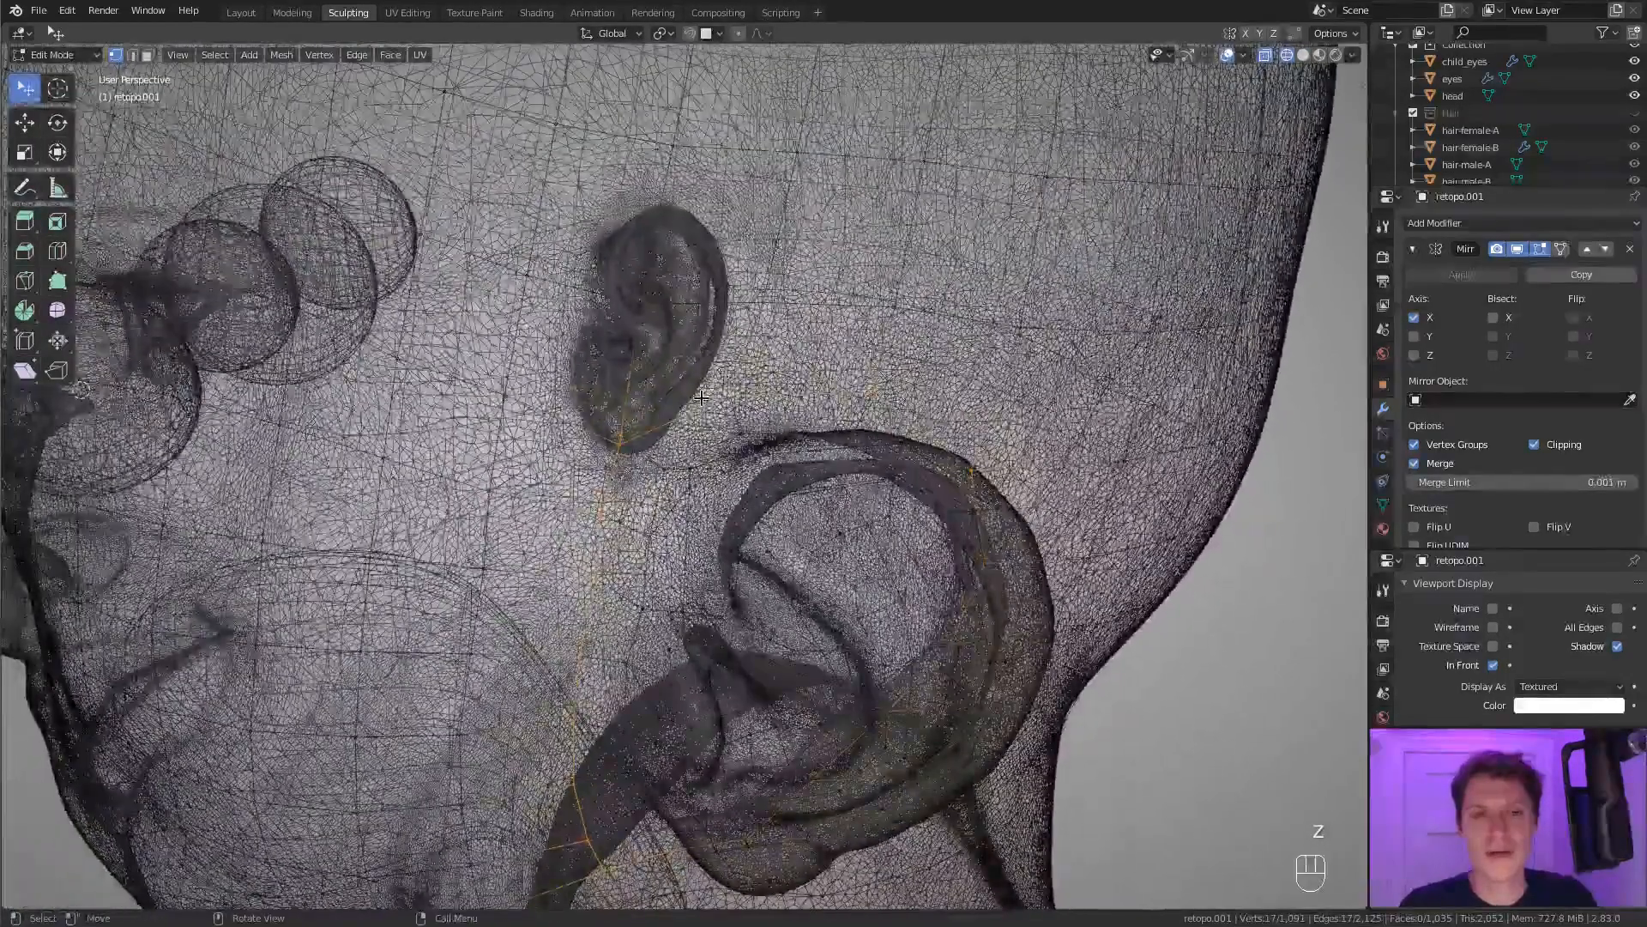
key(z)
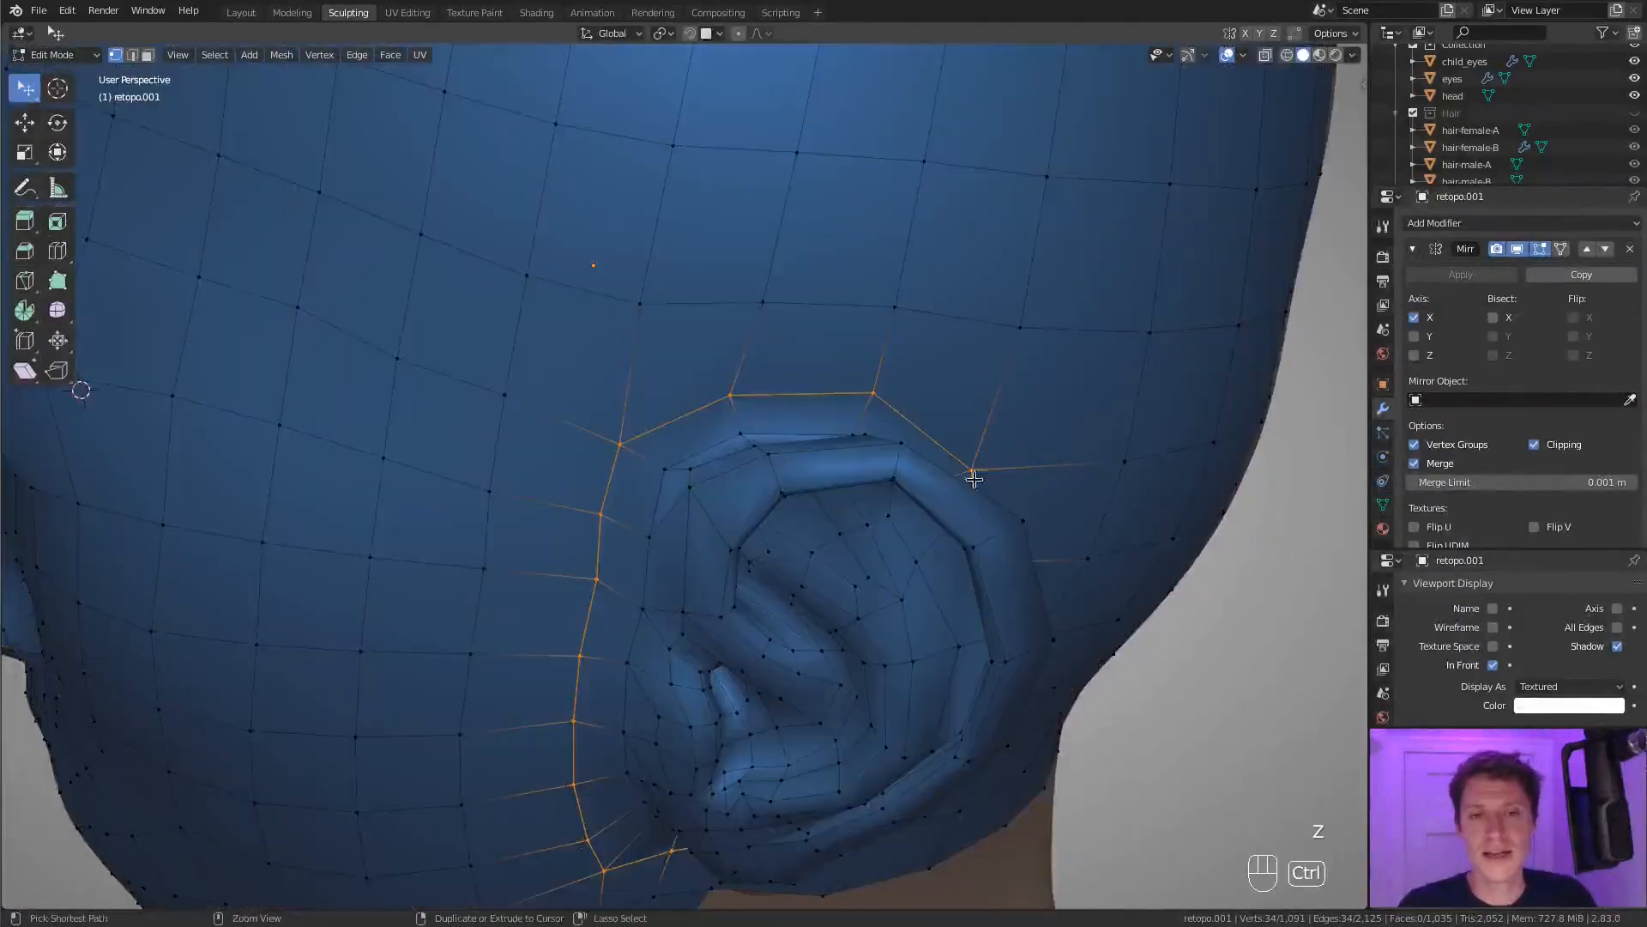
ctrl+middle_drag(984, 470, 809, 432)
mouse_move(639, 481)
middle_down()
mouse_move(816, 526)
mouse_move(827, 455)
middle_up()
scroll(699, 412, up, 6)
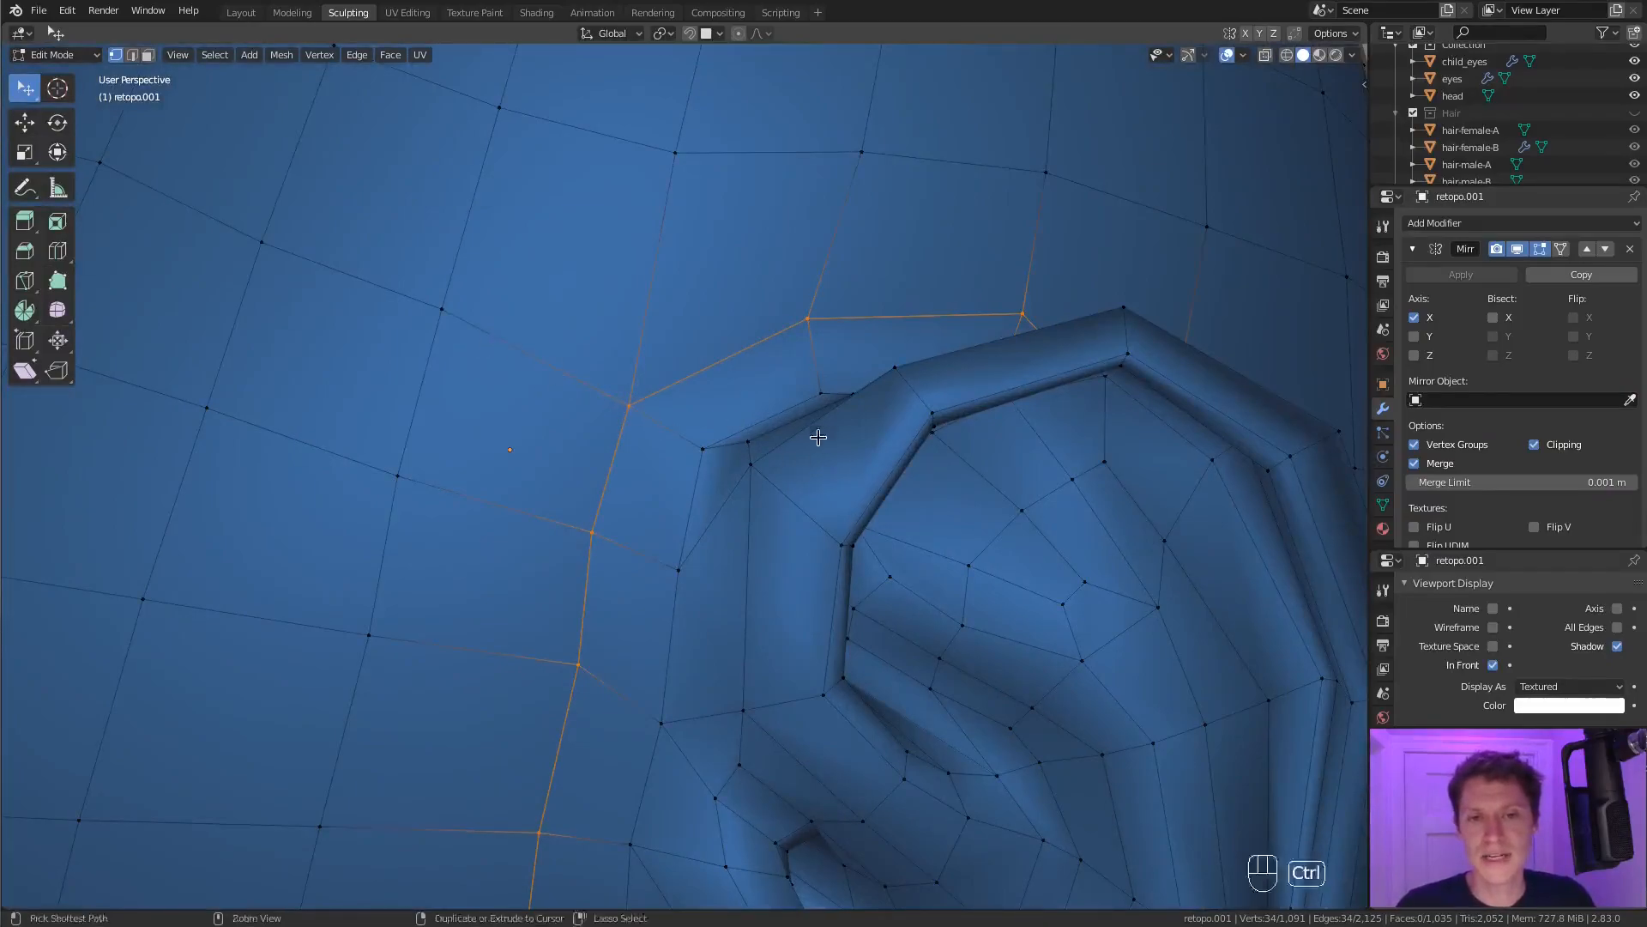
middle_drag(736, 423, 636, 435)
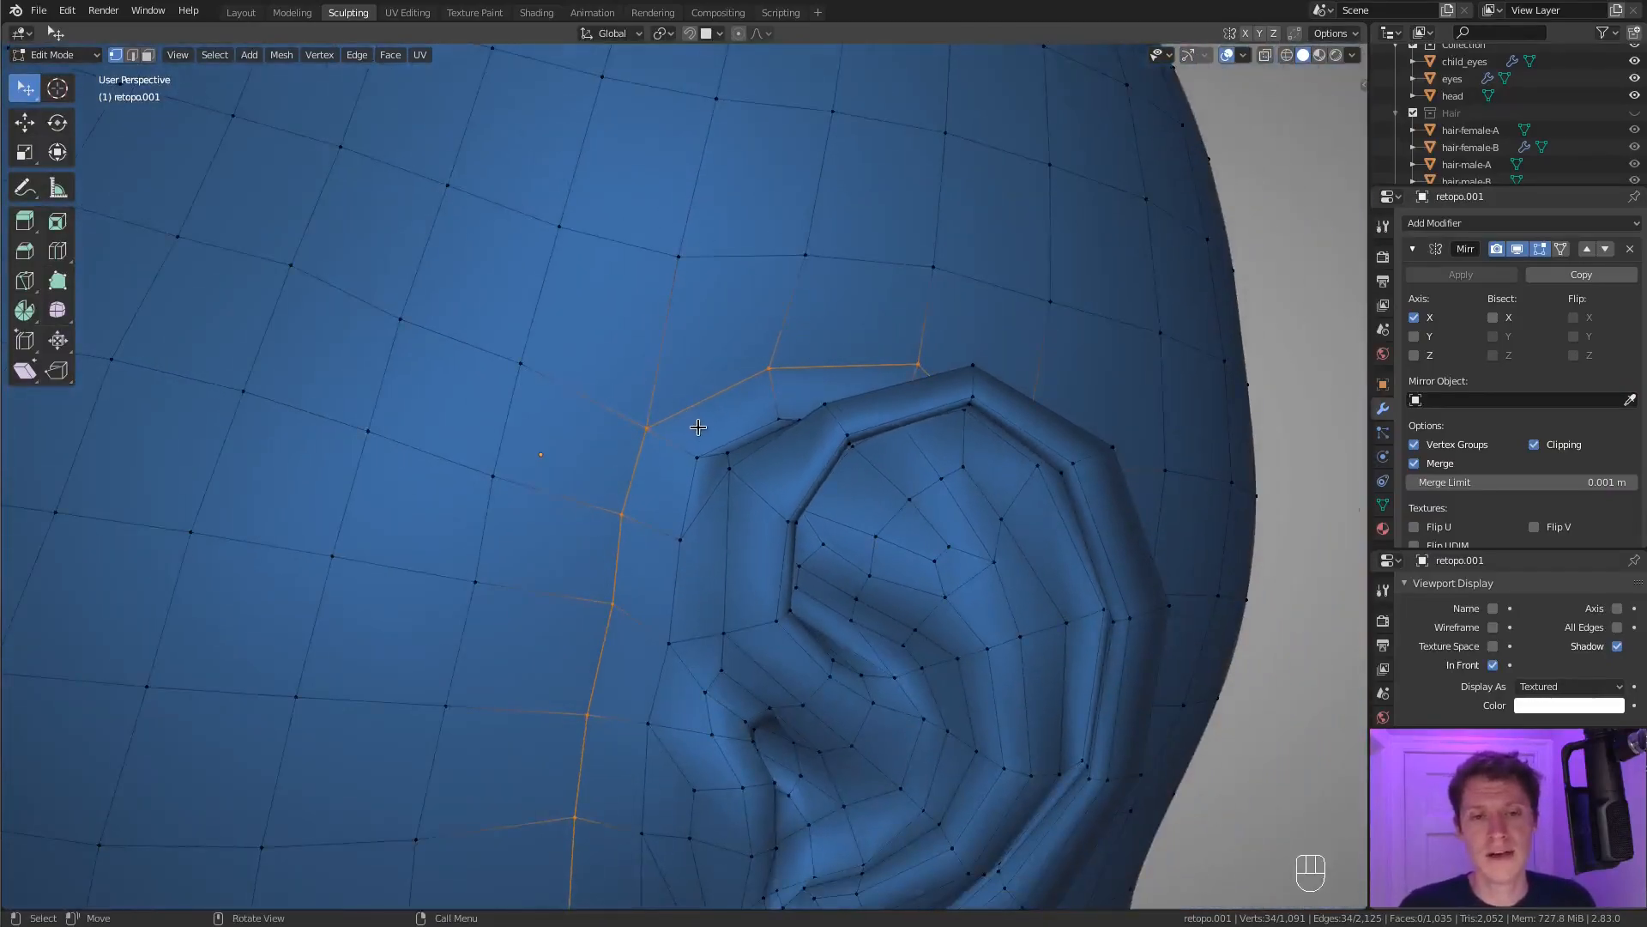
middle_drag(743, 443, 735, 419)
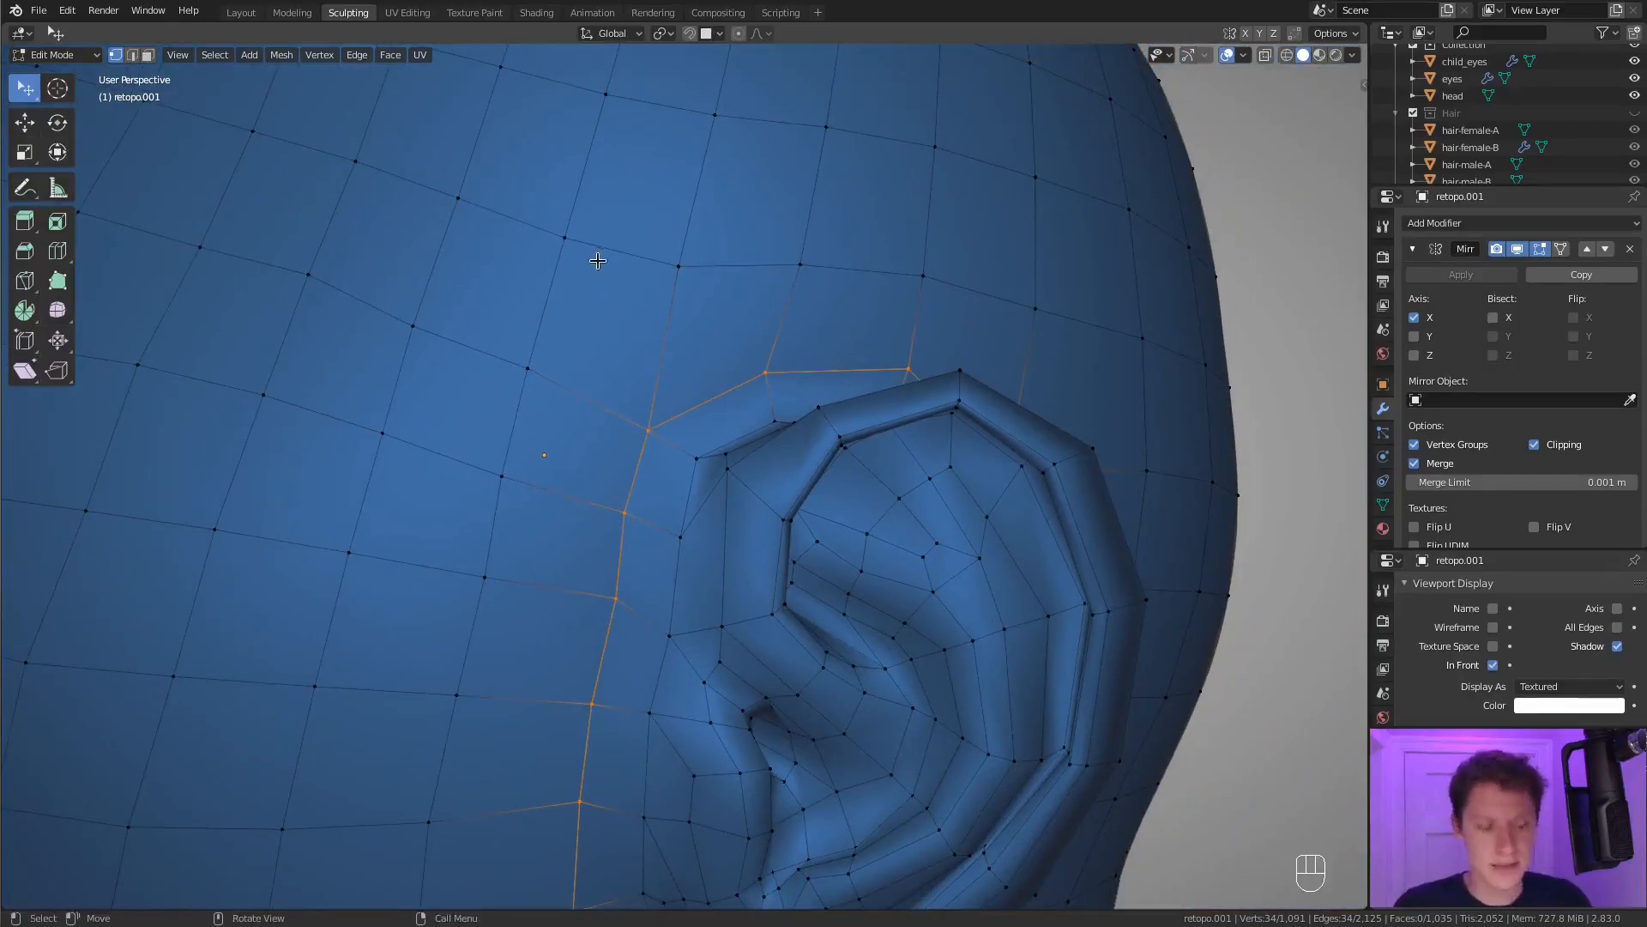
key(m)
click(565, 326)
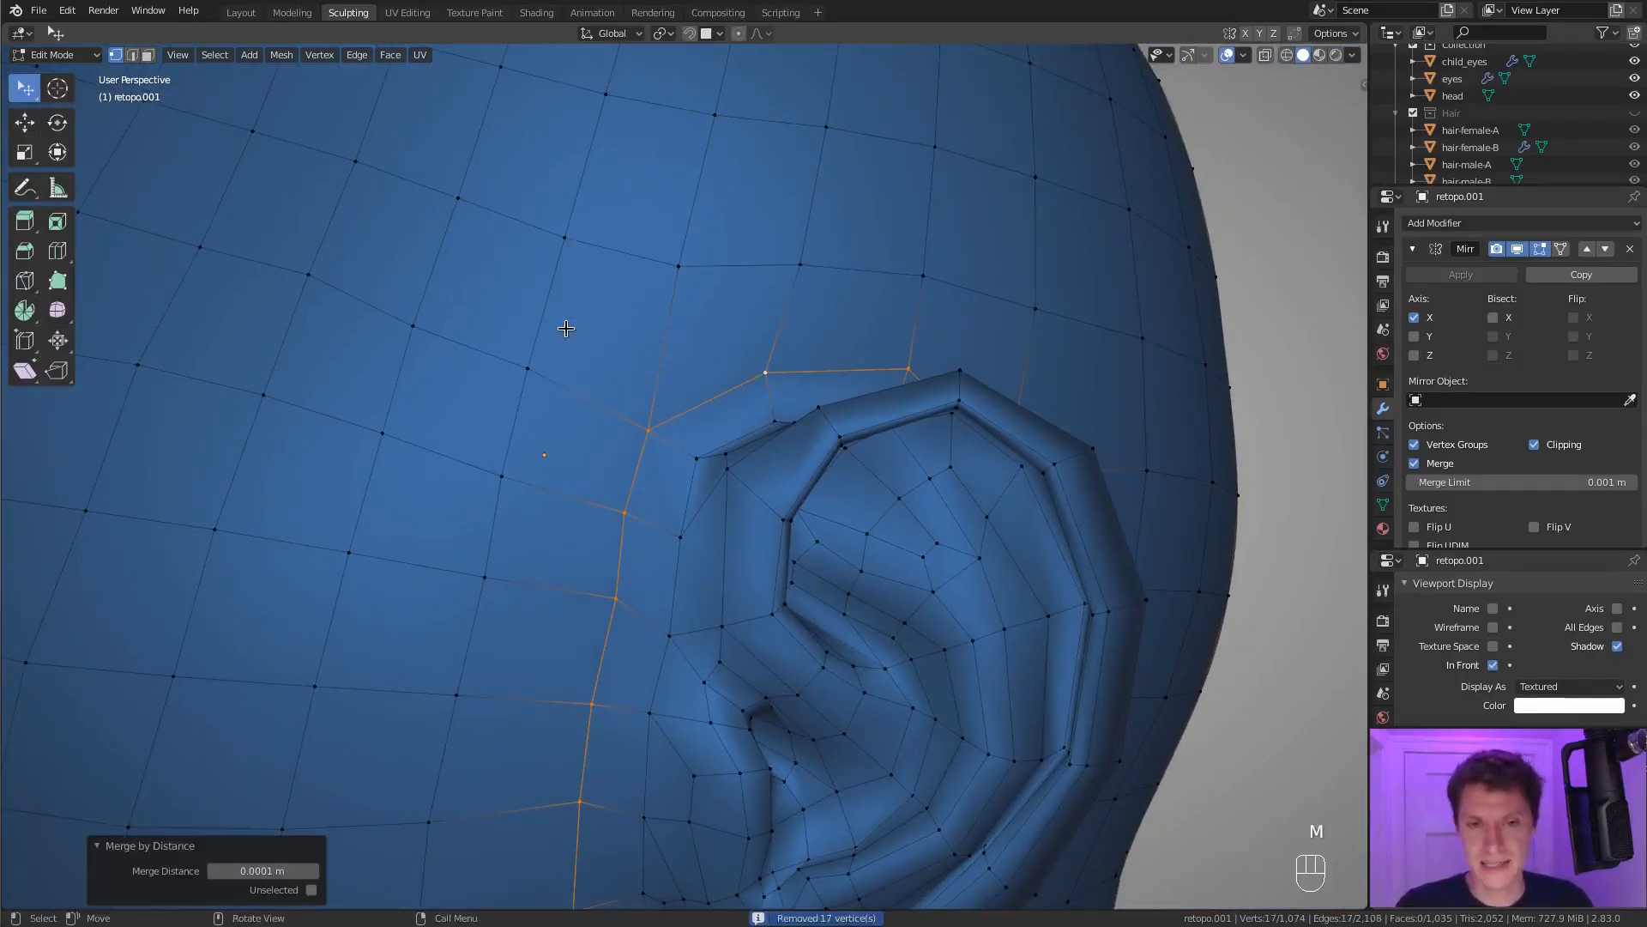
Return to Object Mode and preview the joined head with its Subdivision modifier shown in the viewport.
shift+middle_drag(910, 712, 943, 382)
middle_drag(840, 391, 999, 371)
key(Tab)
scroll(952, 361, down, 3)
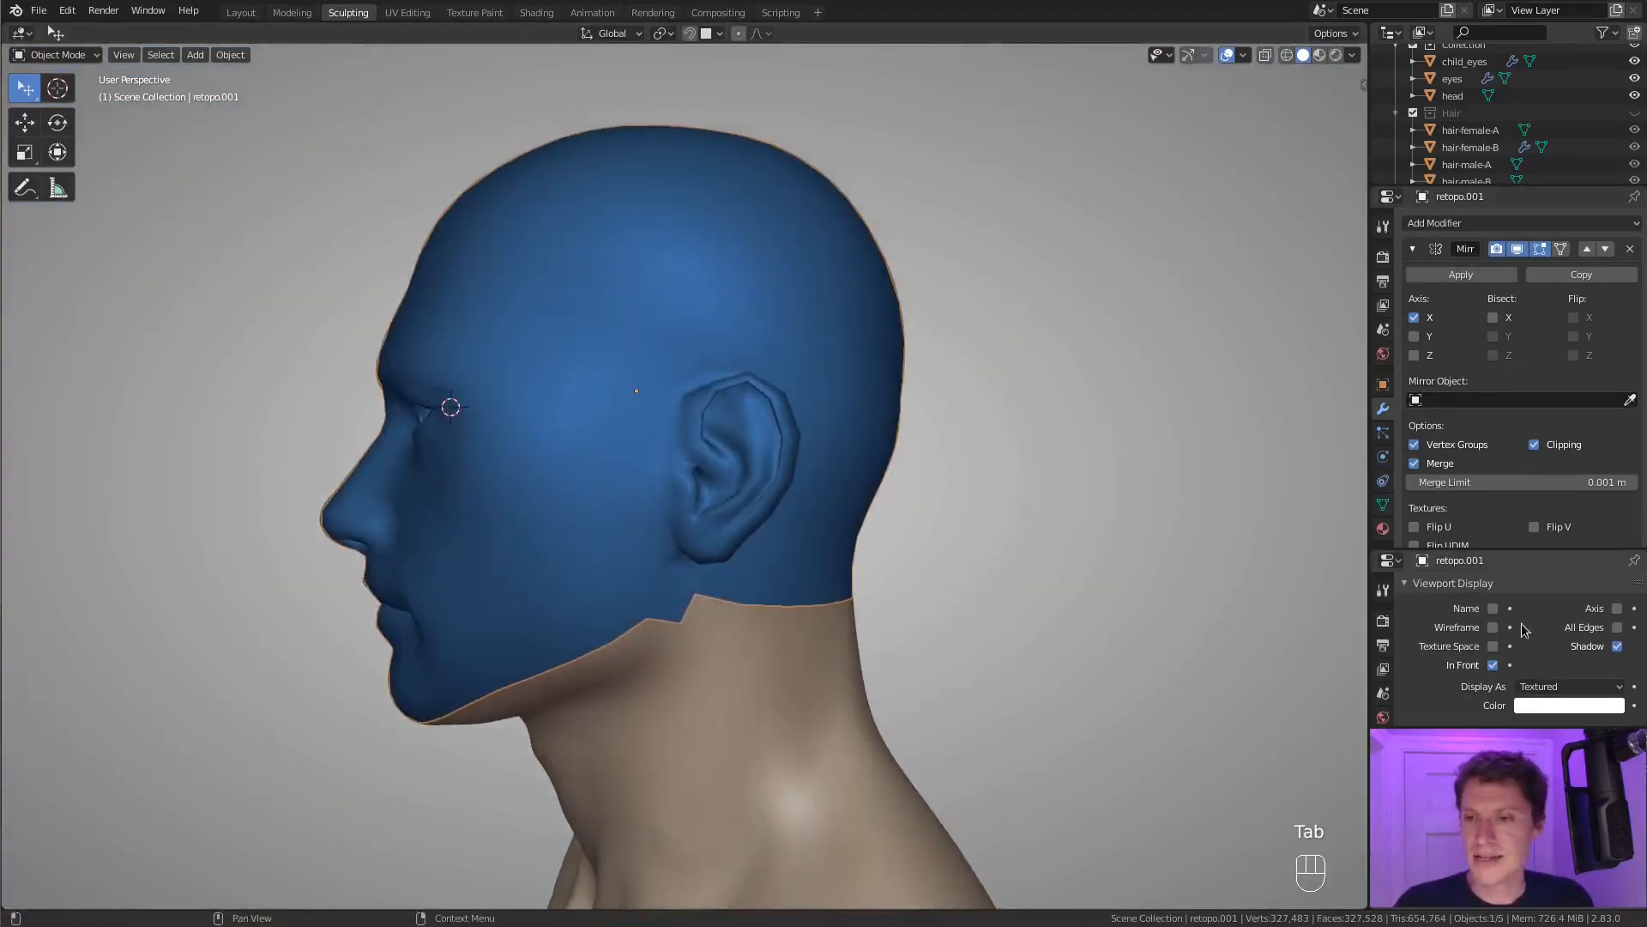
scroll(1533, 510, down, 6)
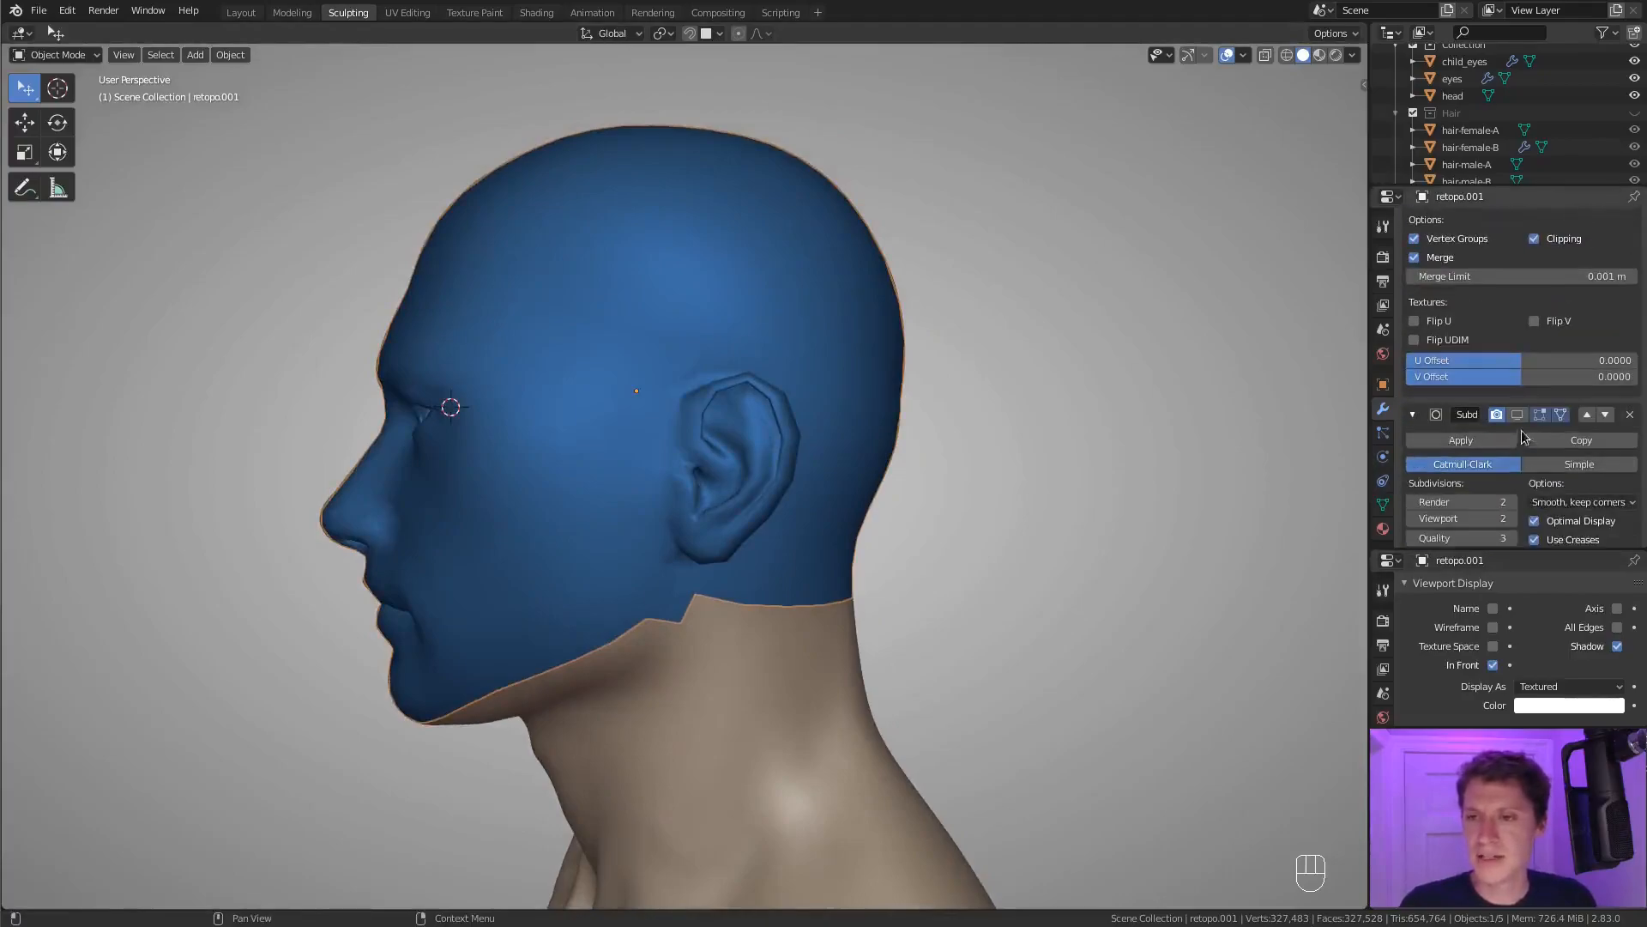
click(1517, 414)
middle_drag(839, 467, 1150, 276)
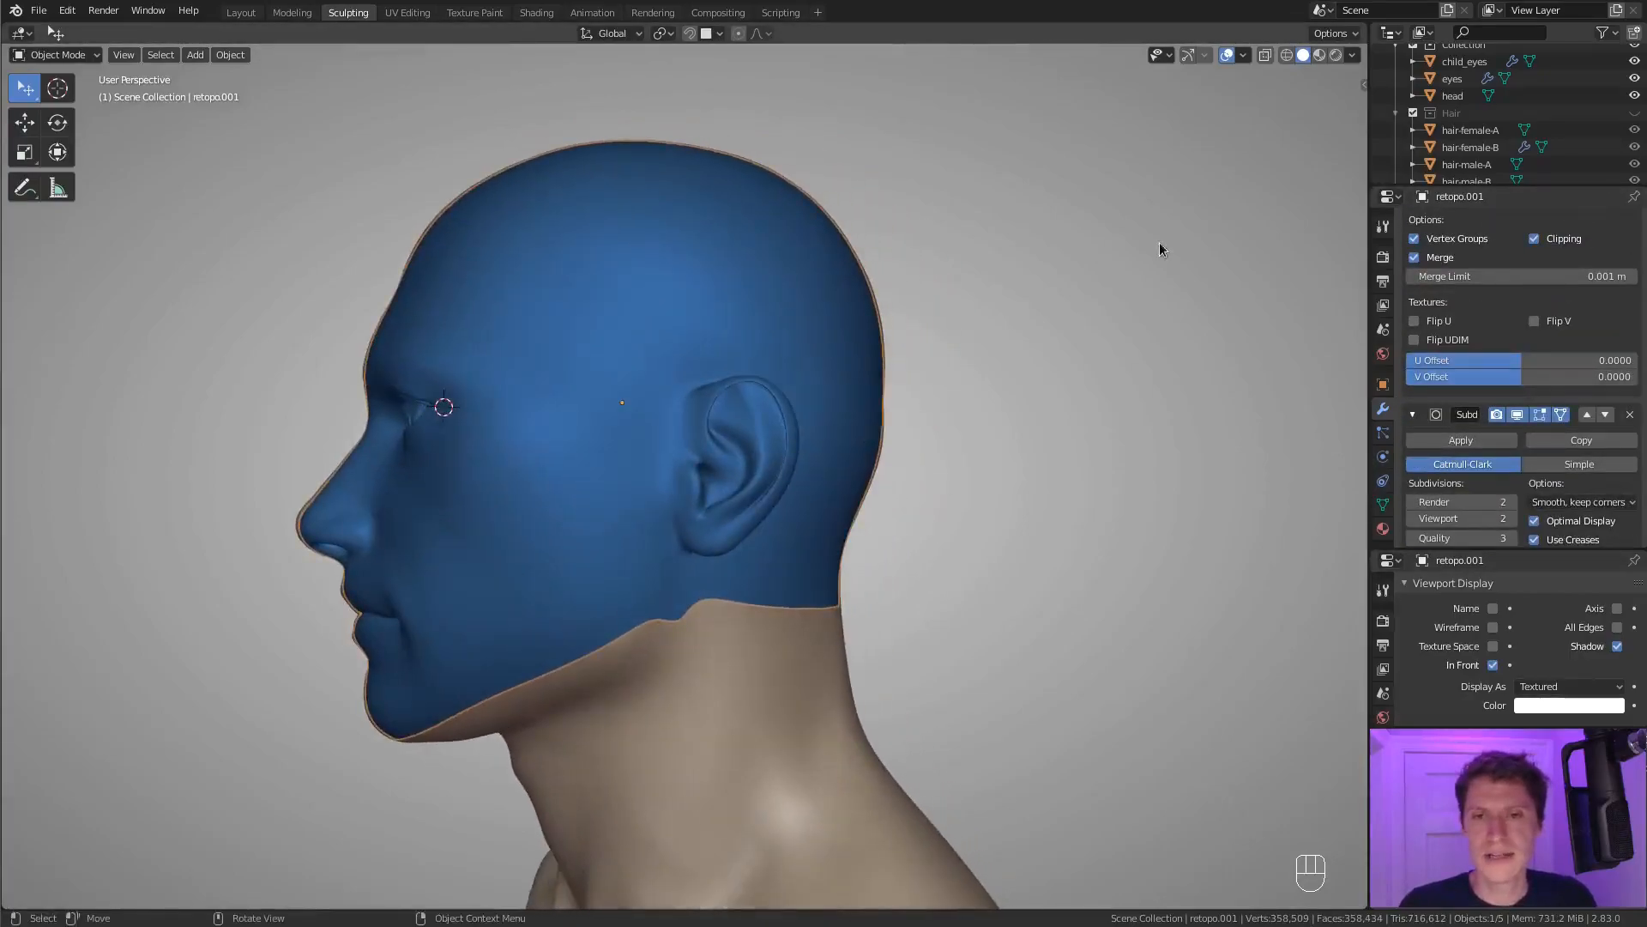
Enable wireframe display on the joined head and hide its Subdivision modifier in the viewport to examine the topology.
click(1493, 627)
middle_drag(1188, 540, 863, 412)
scroll(950, 410, up, 2)
click(1527, 418)
middle_drag(1009, 540, 907, 452)
scroll(794, 457, up, 5)
middle_drag(794, 452, 991, 386)
middle_drag(991, 386, 961, 455)
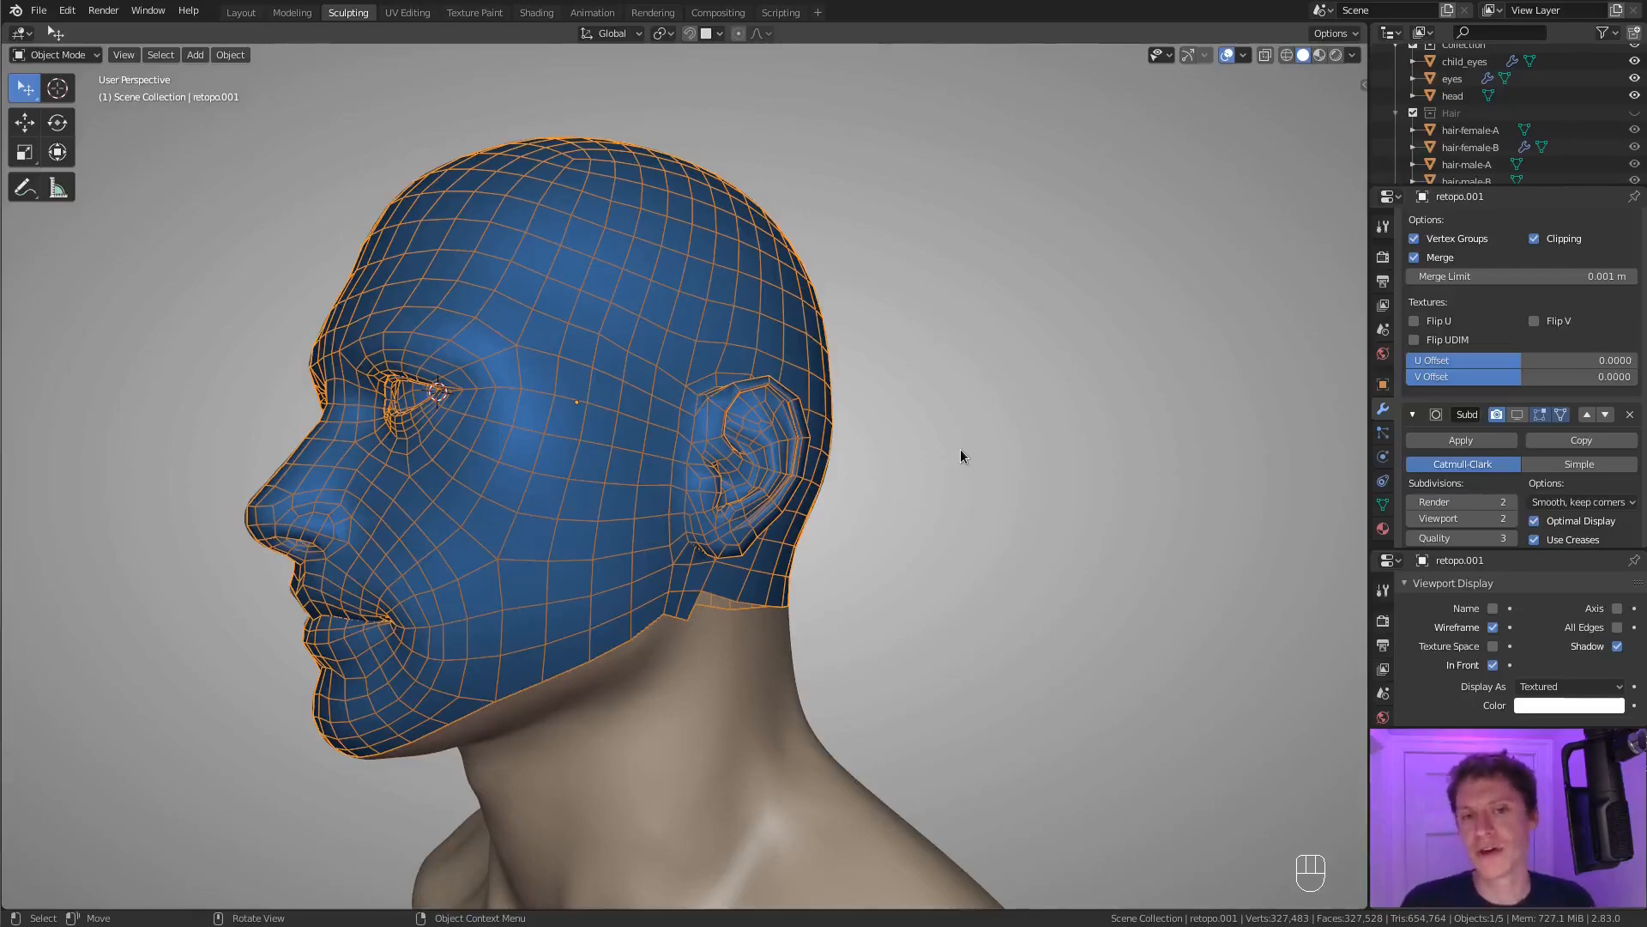
Examine the joined head's wireframe topology around and behind the ear up close, including where the ear meets the head, and return to the whole-head side view.
middle_drag(949, 394, 691, 283)
scroll(840, 421, up, 4)
scroll(861, 448, down, 5)
middle_drag(607, 249, 752, 393)
scroll(738, 454, up, 5)
middle_drag(706, 469, 1017, 485)
shift+middle_drag(1017, 486, 882, 459)
middle_drag(898, 462, 856, 461)
ctrl+middle_drag(759, 425, 746, 466)
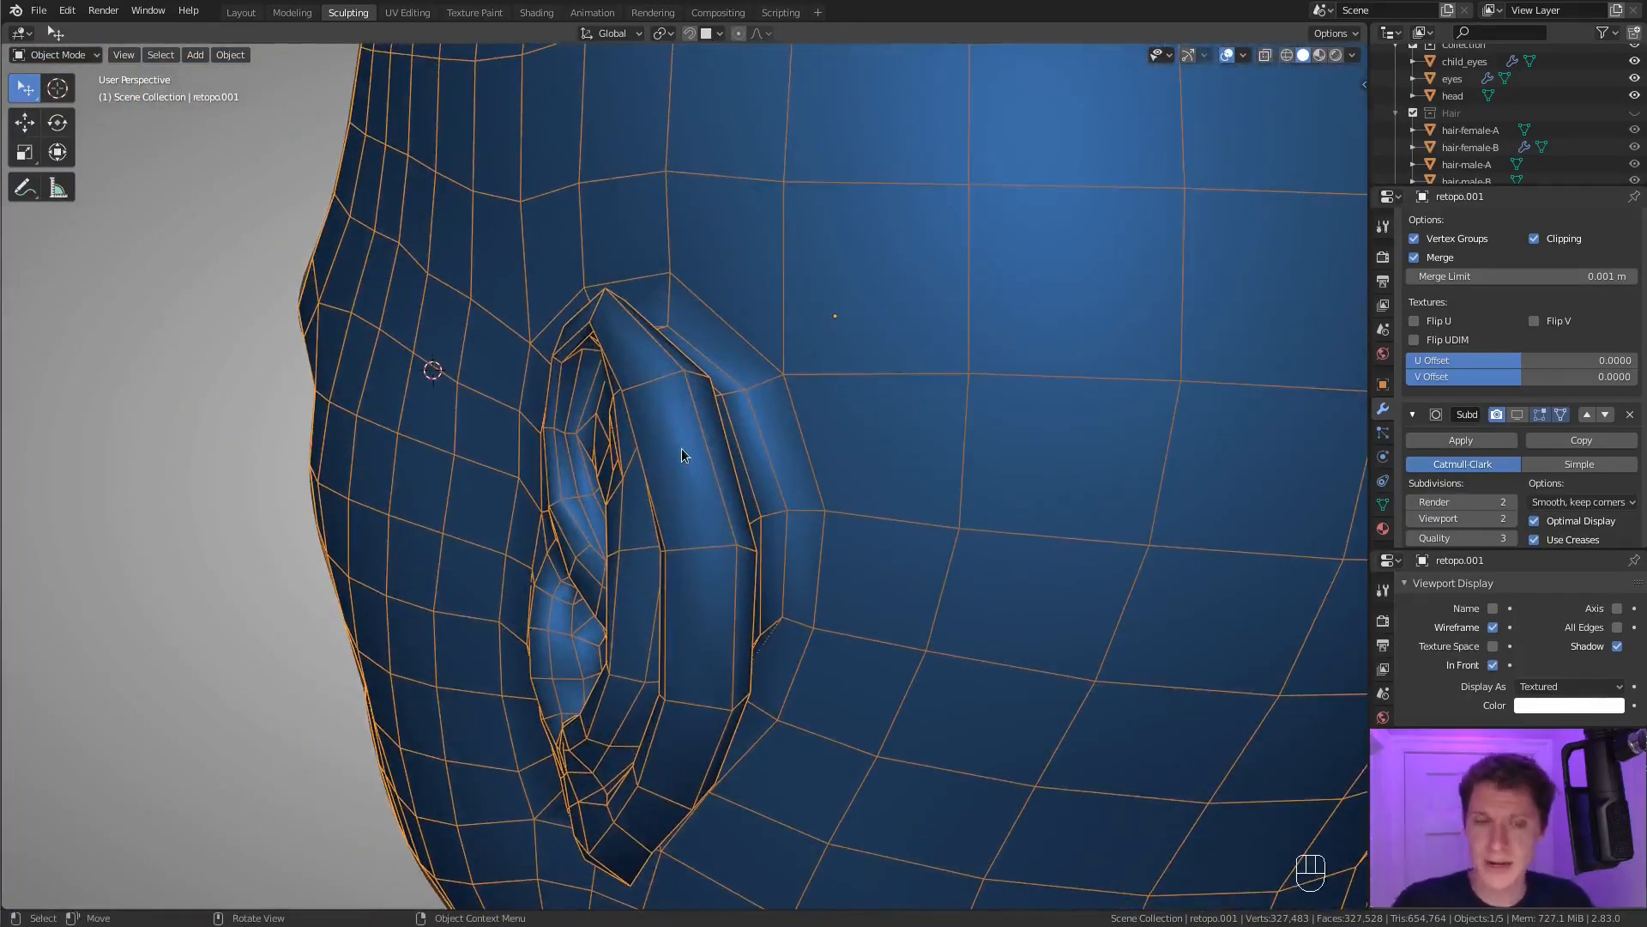
middle_drag(798, 431, 779, 516)
scroll(851, 405, down, 5)
ctrl+middle_drag(779, 517, 918, 377)
scroll(705, 483, down, 5)
scroll(927, 377, down, 3)
middle_drag(887, 435, 966, 398)
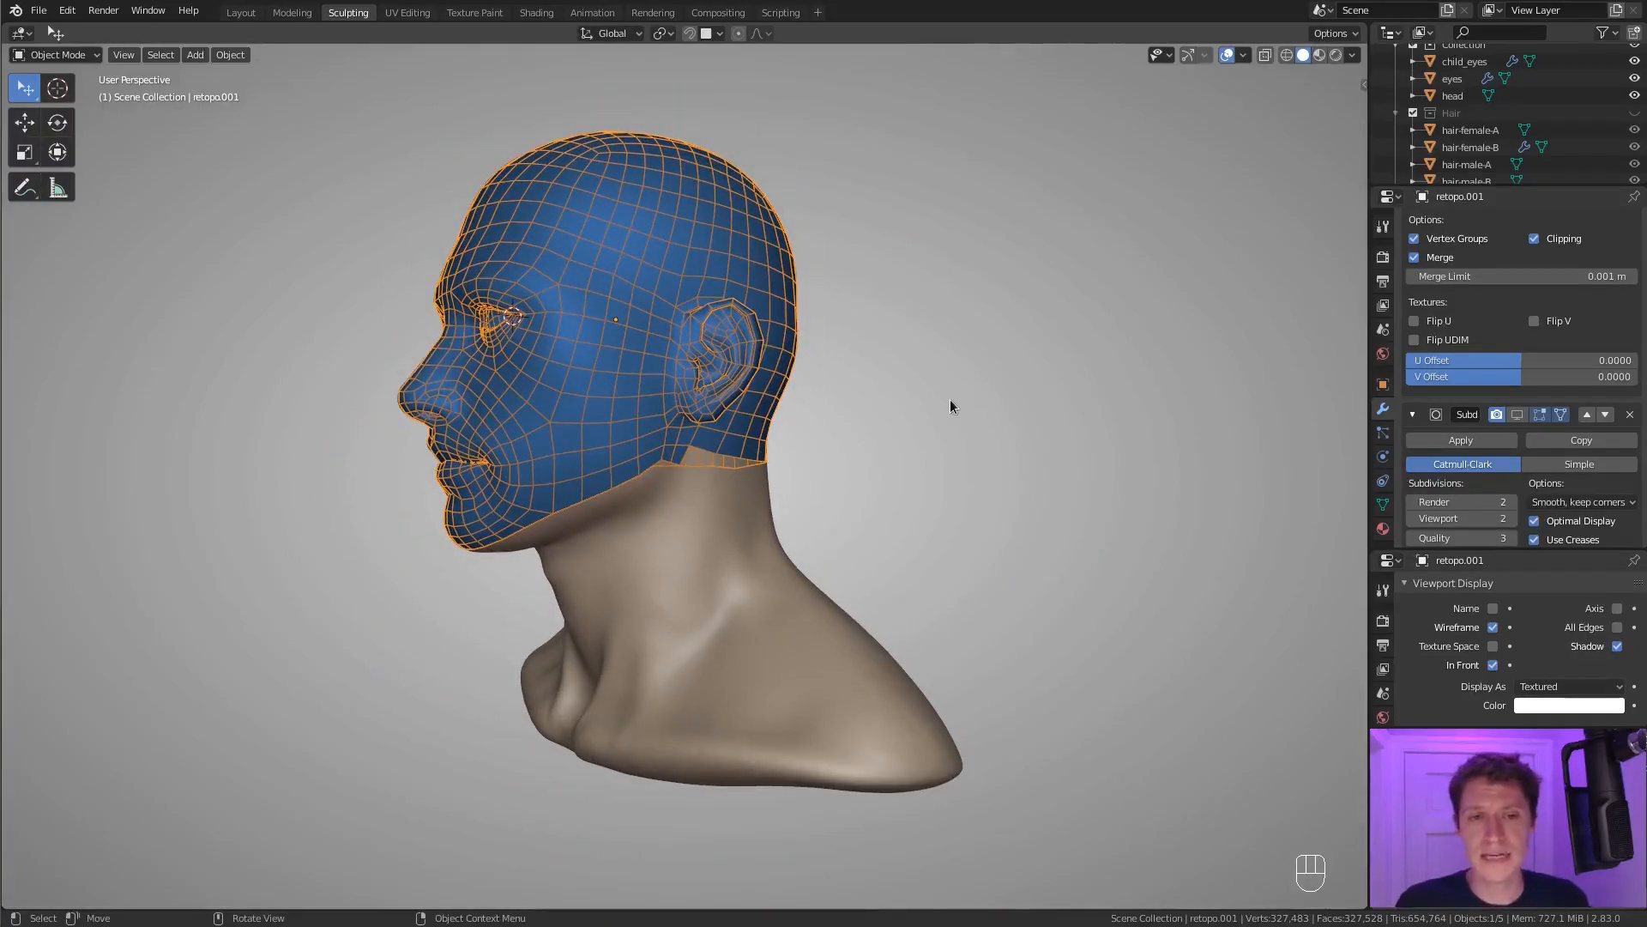